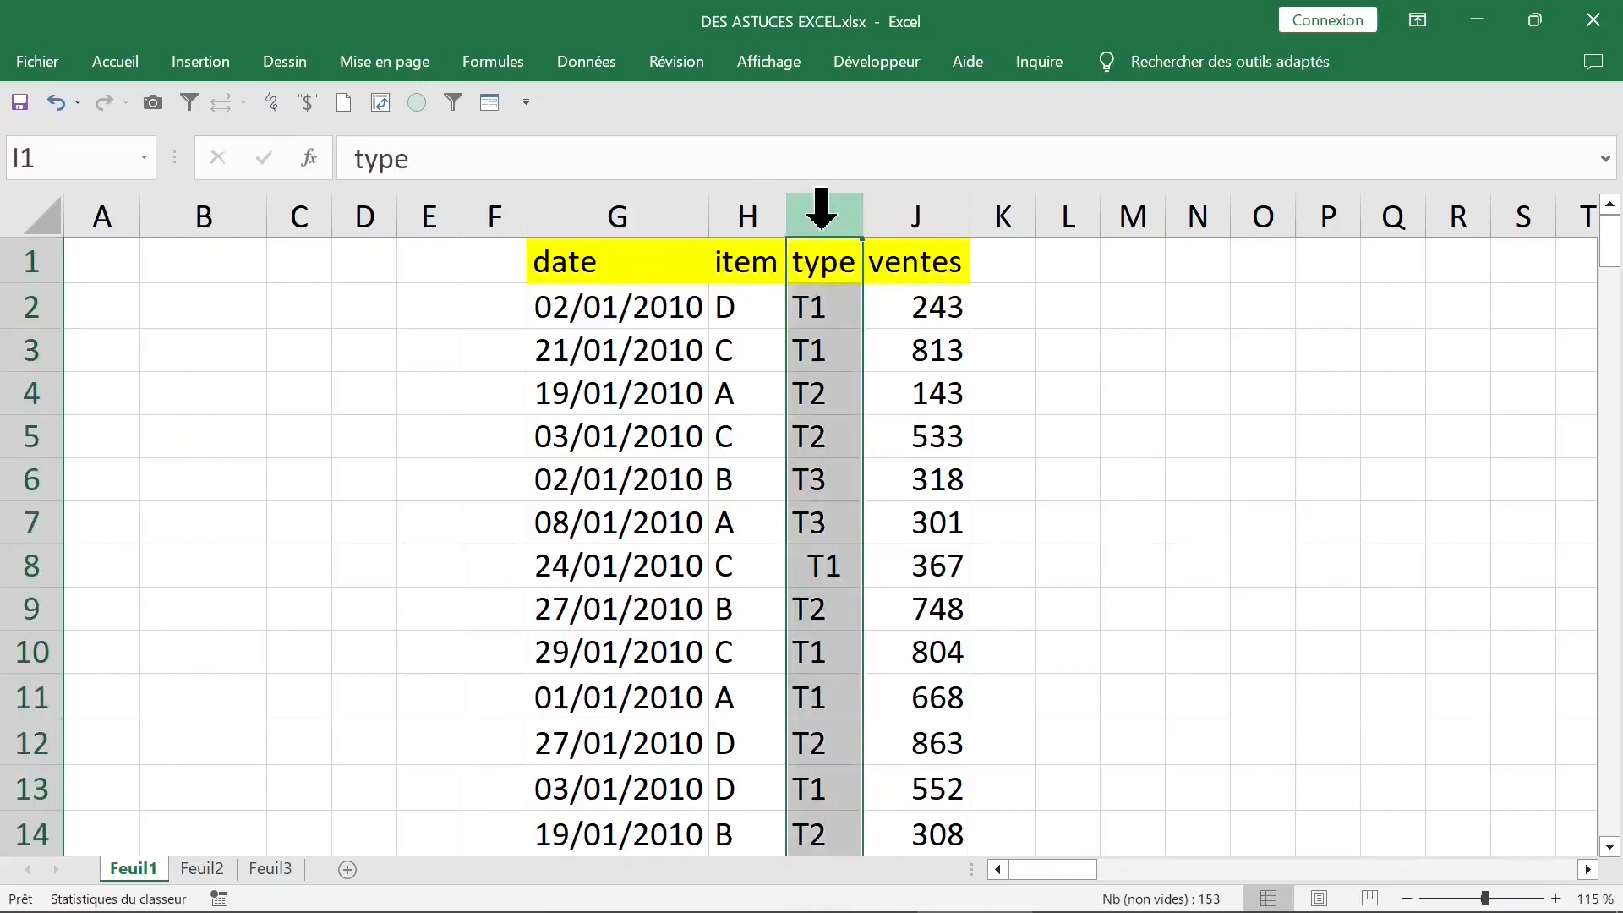
# - Insert a pivot table on a new worksheet from the Feuil1 range G1:J153
pyautogui.click(827, 391)
pyautogui.click(827, 314)
pyautogui.click(827, 393)
pyautogui.click(200, 61)
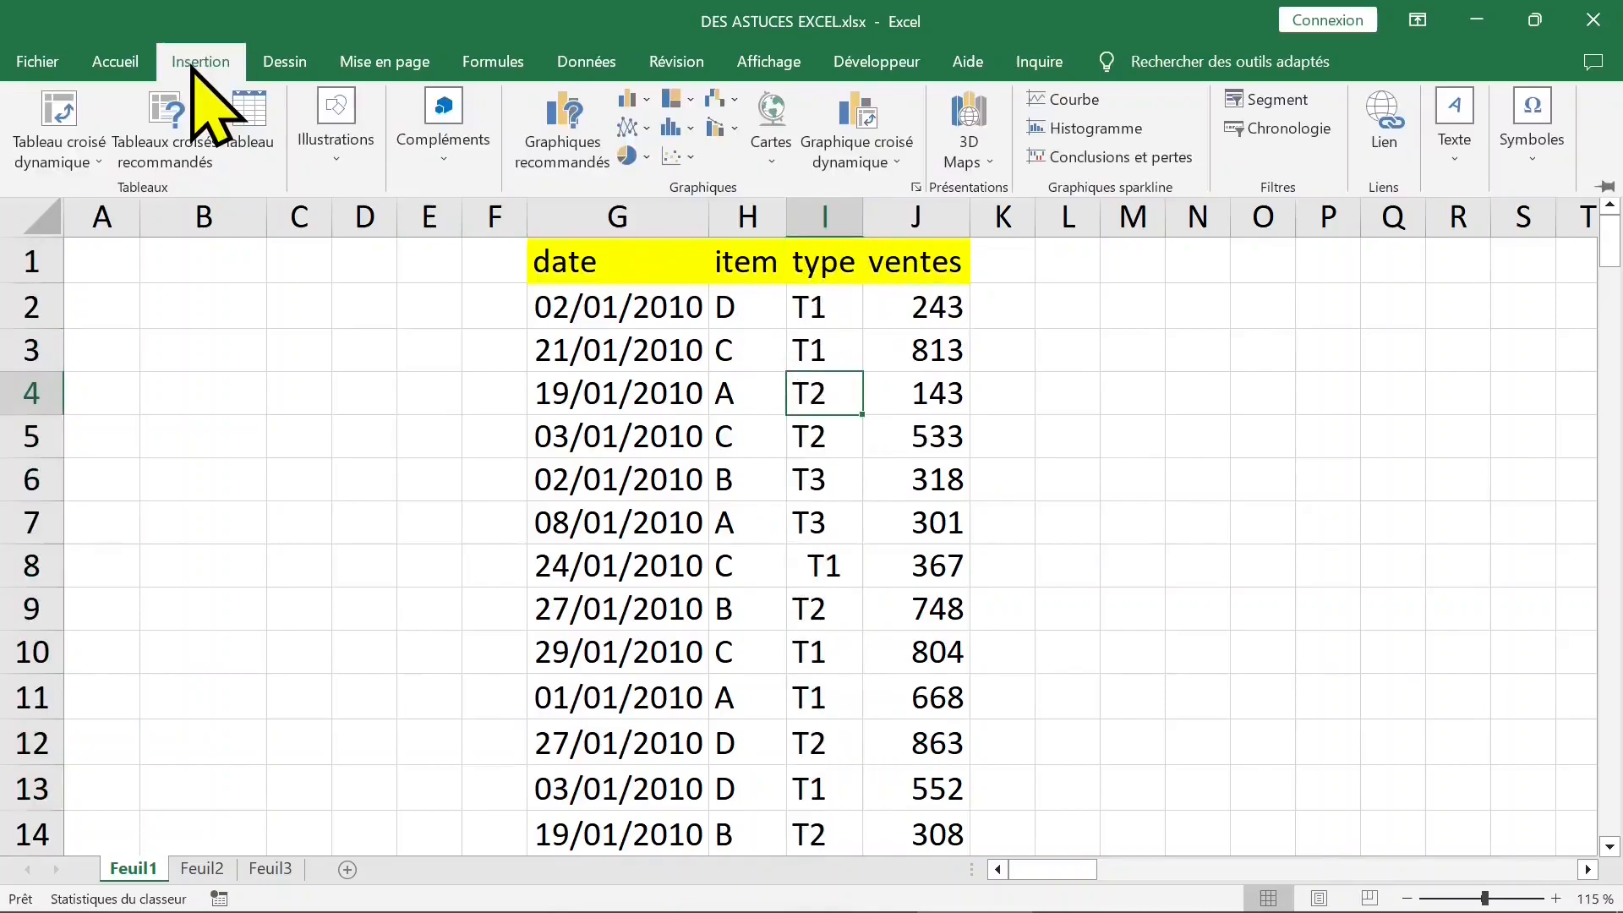
pyautogui.click(52, 119)
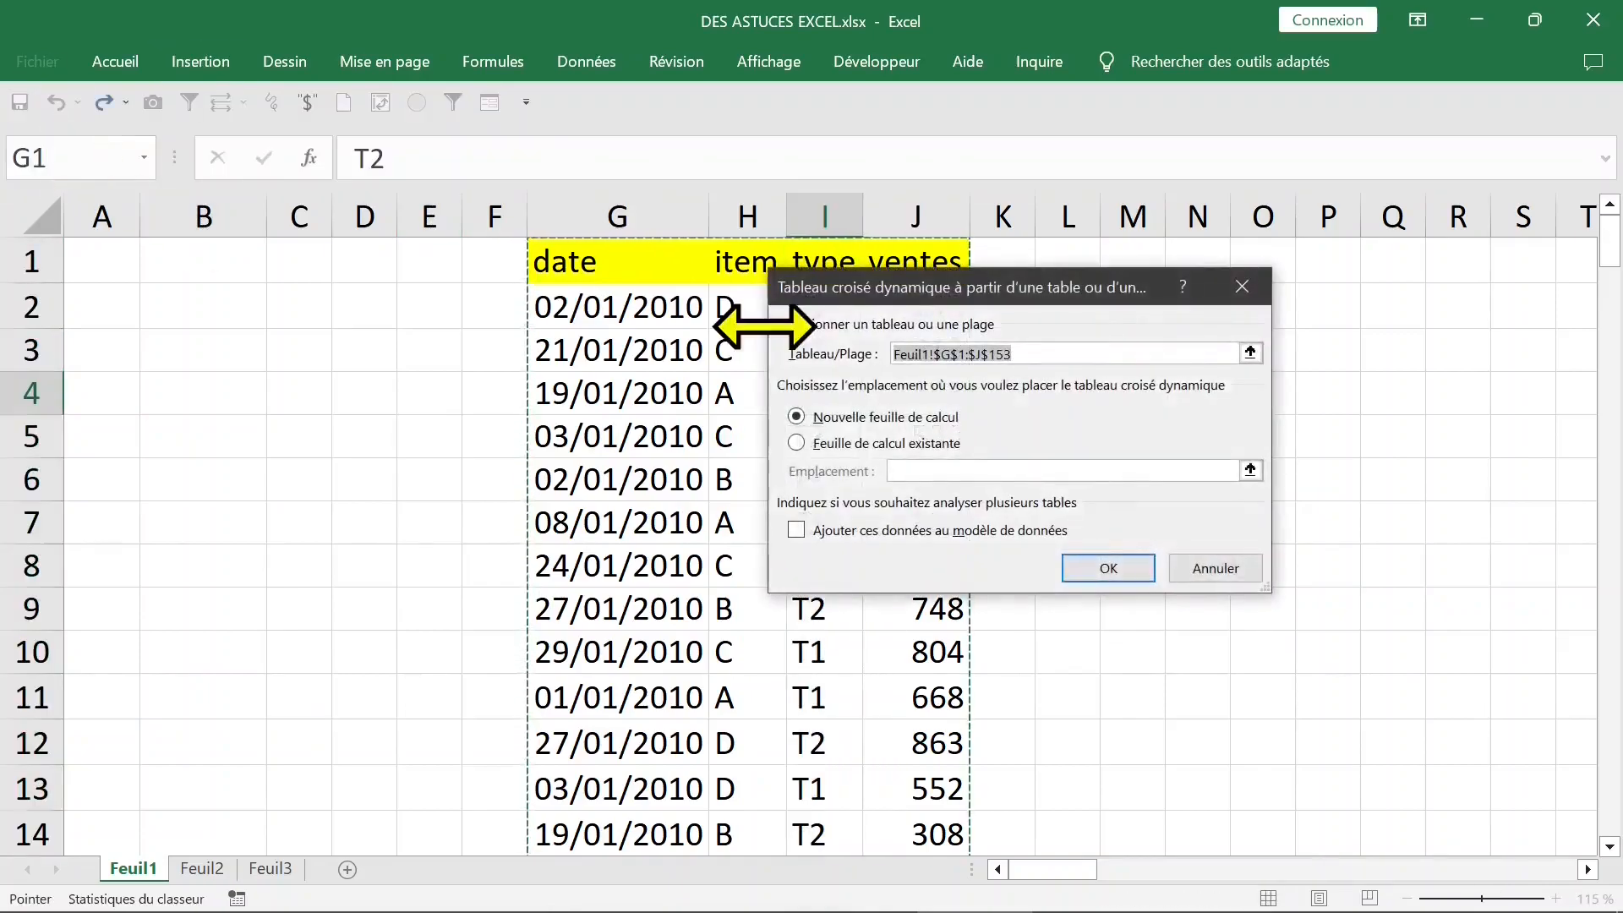
pyautogui.click(1108, 567)
# - Rename the new pivot table sheet as les types
pyautogui.doubleClick(133, 868)
pyautogui.write('les types')
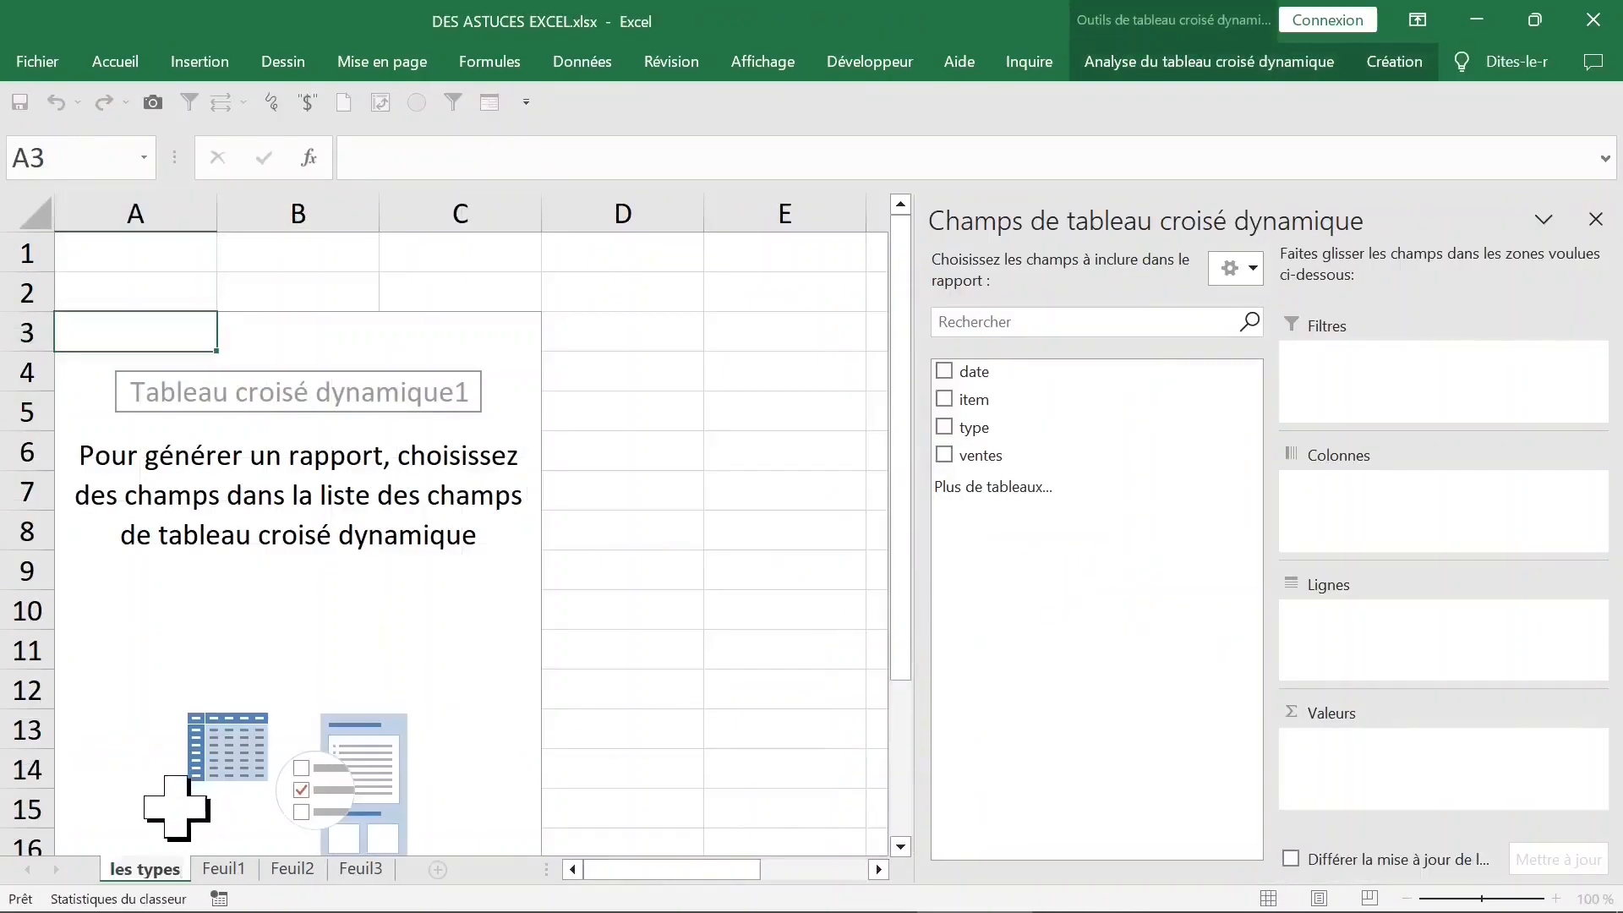
pyautogui.click(298, 570)
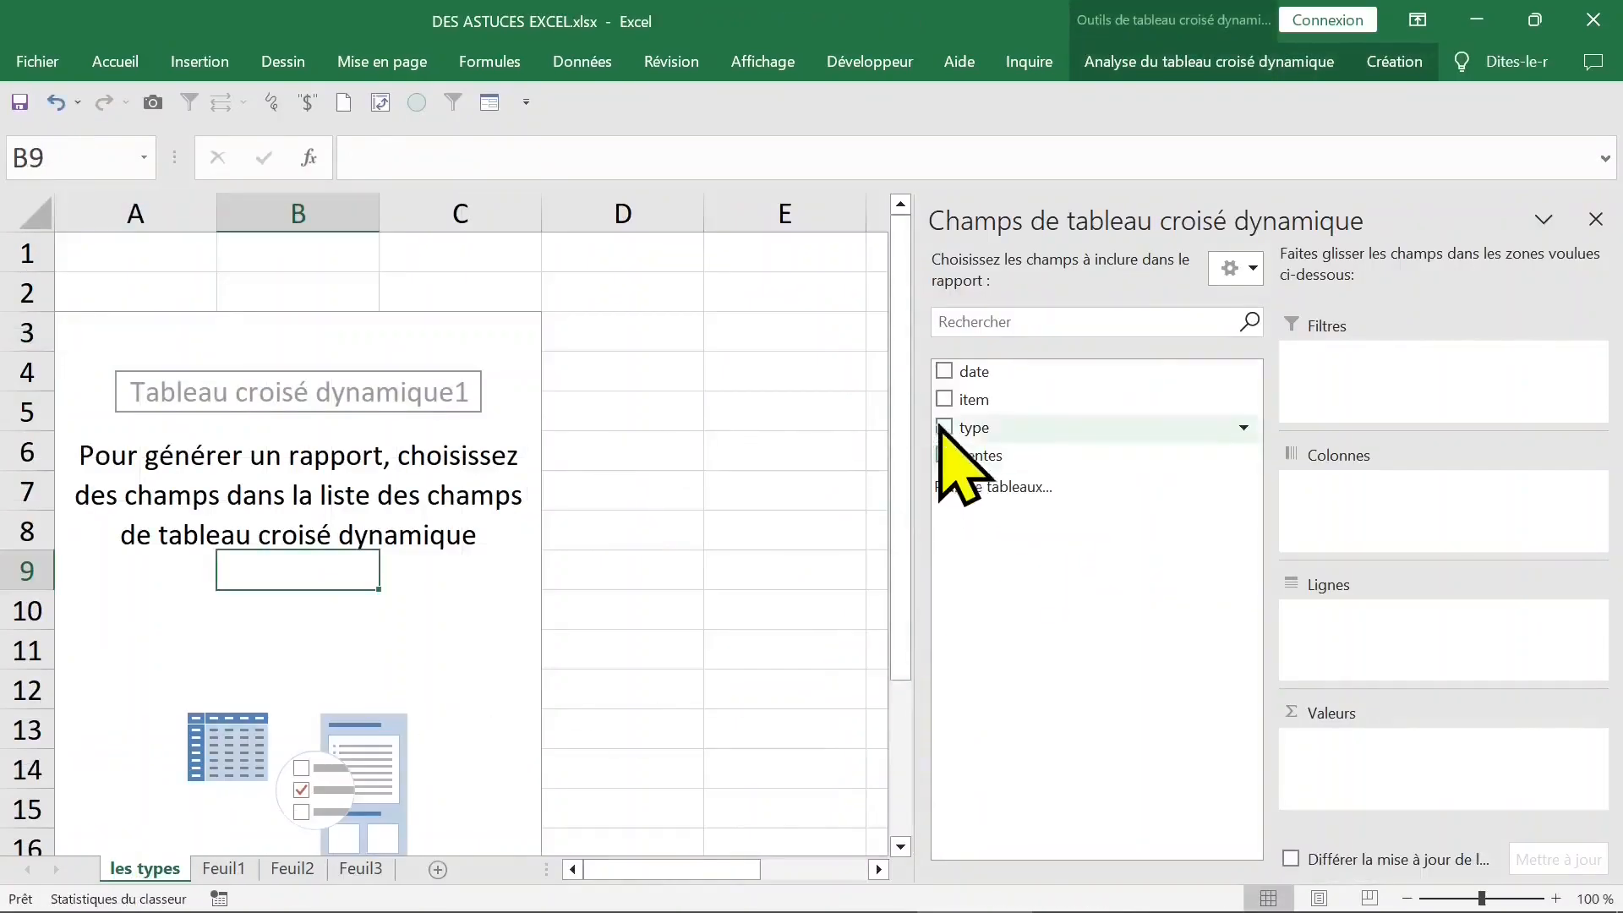
# - Place the type field in the pivot table's rows and also in its values as a count, then close the field list
pyautogui.click(944, 427)
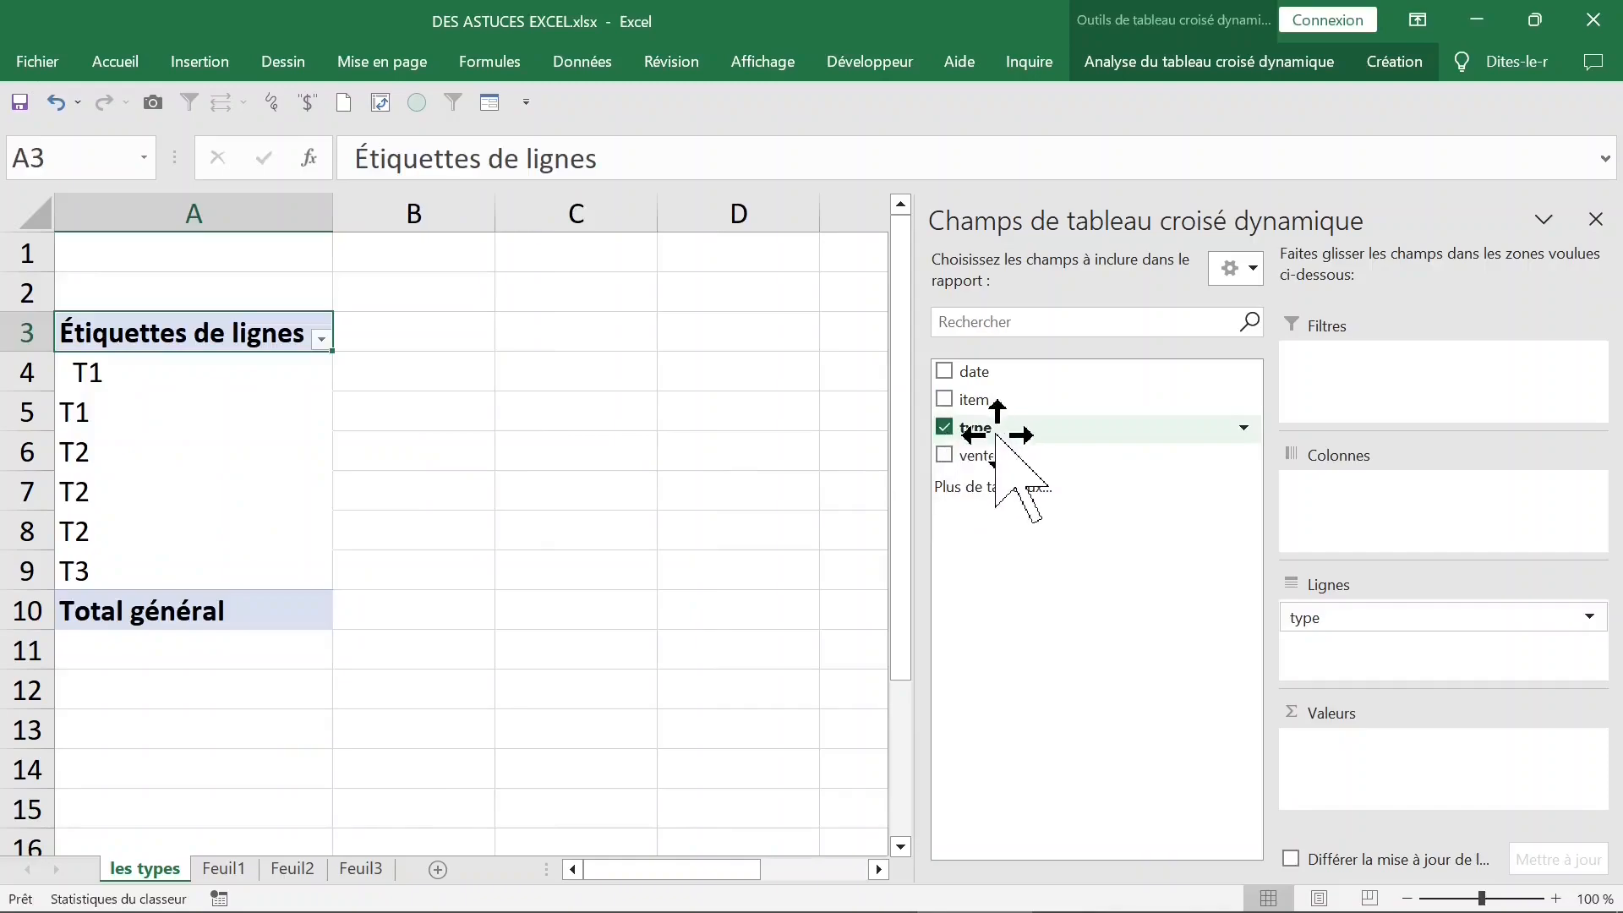
pyautogui.moveTo(997, 435); pyautogui.dragTo(1340, 756)
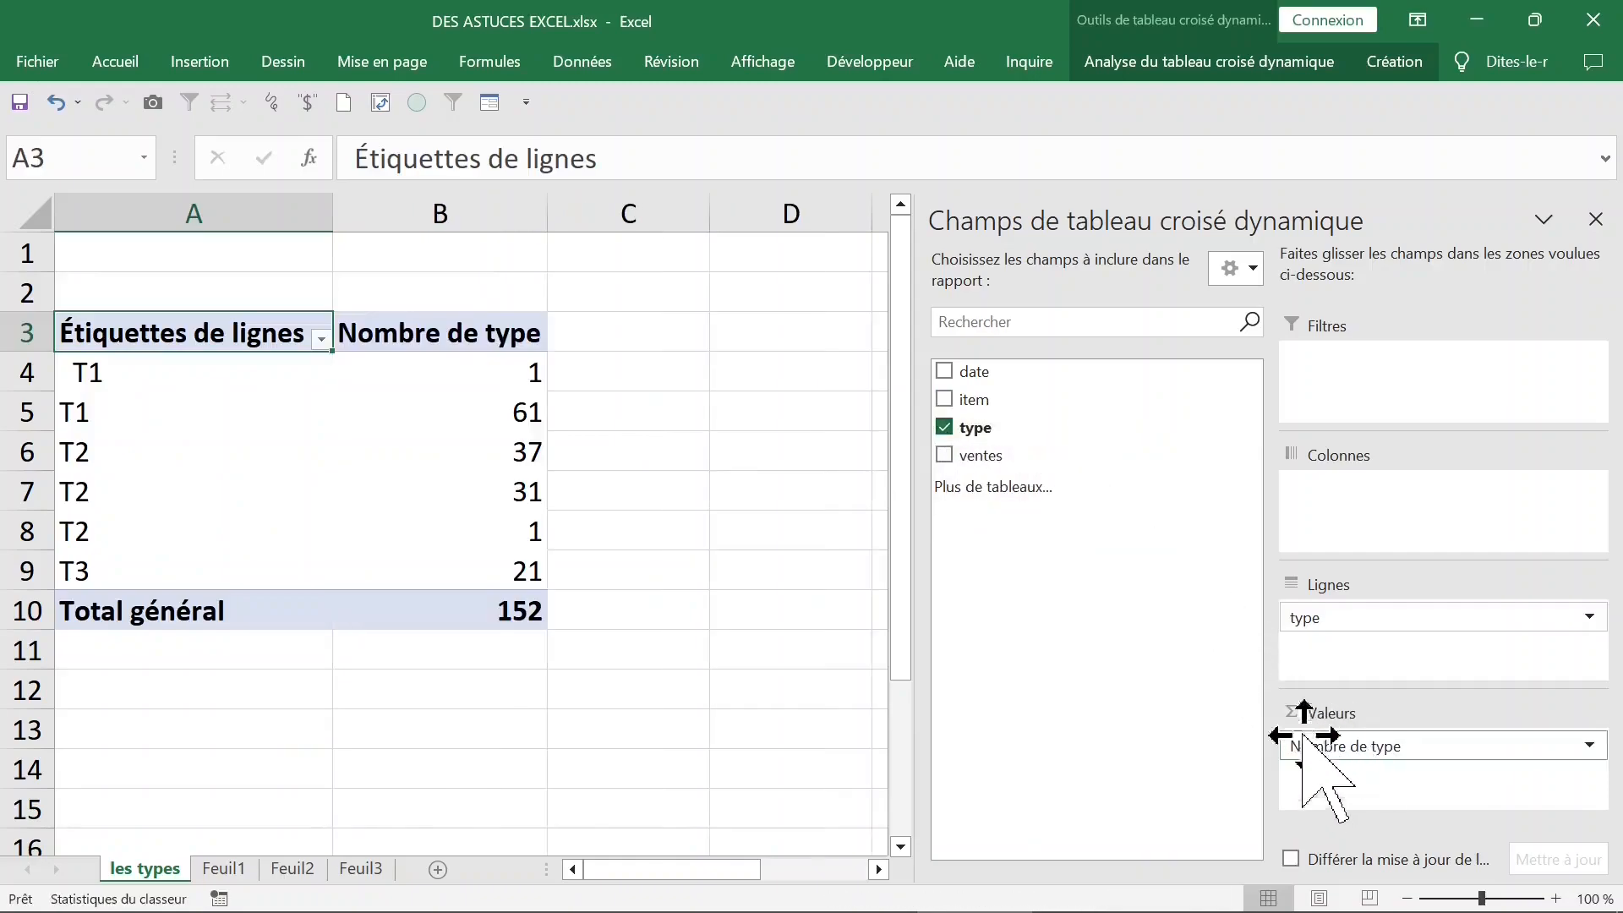
pyautogui.click(1596, 222)
pyautogui.click(1498, 899)
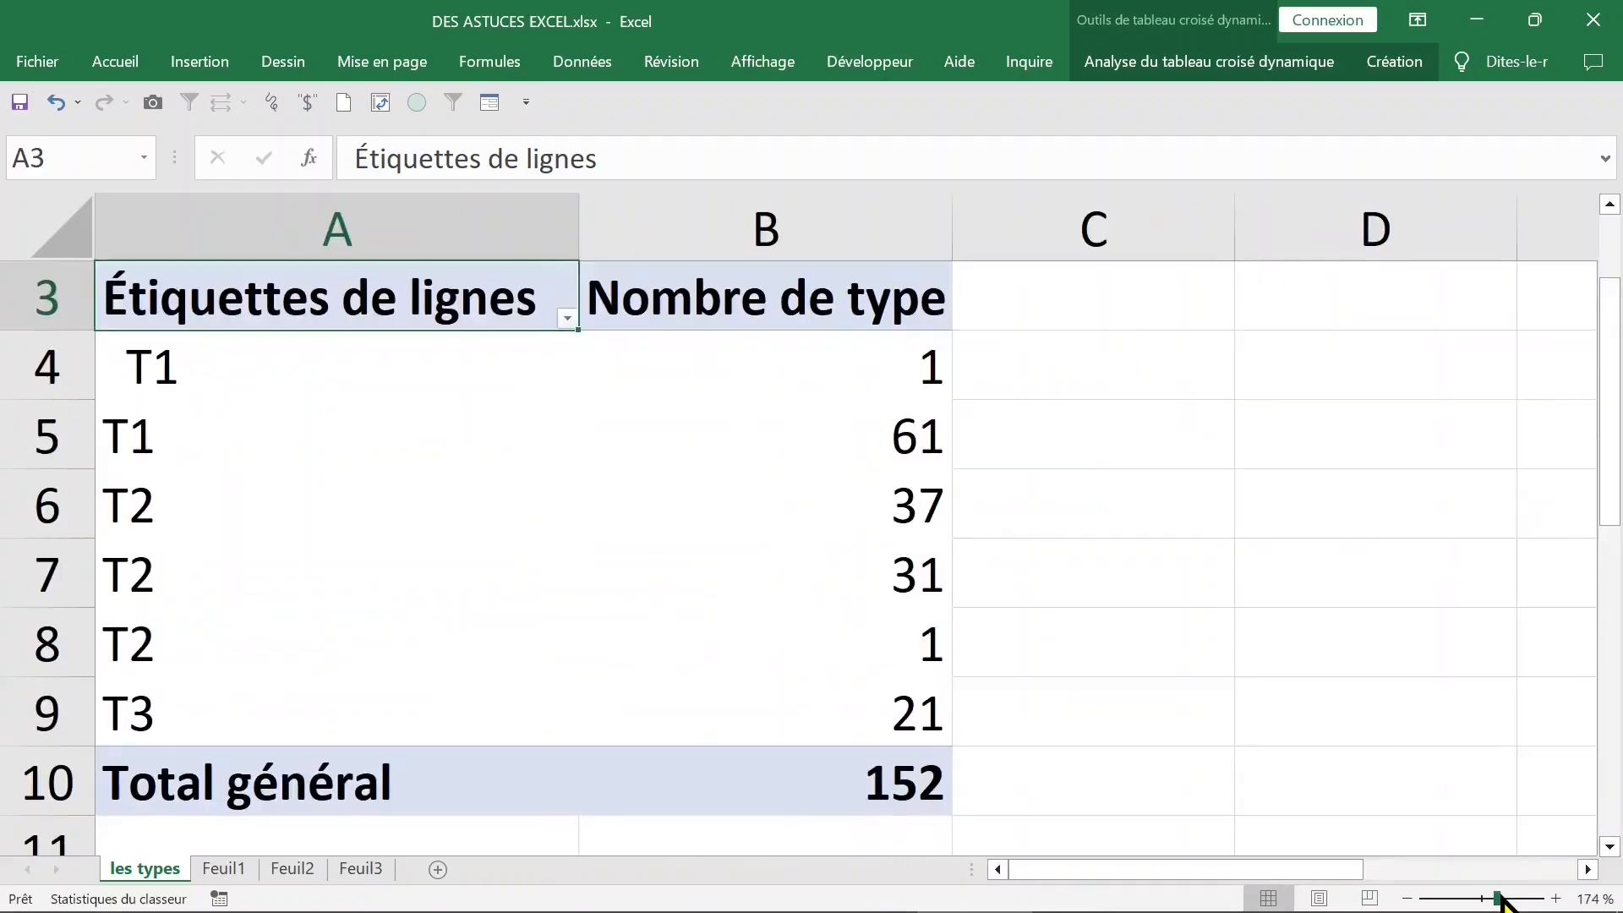
# - Examine the pivot table's row labels for repeated T1 and T2 entries
pyautogui.click(206, 369)
pyautogui.click(192, 427)
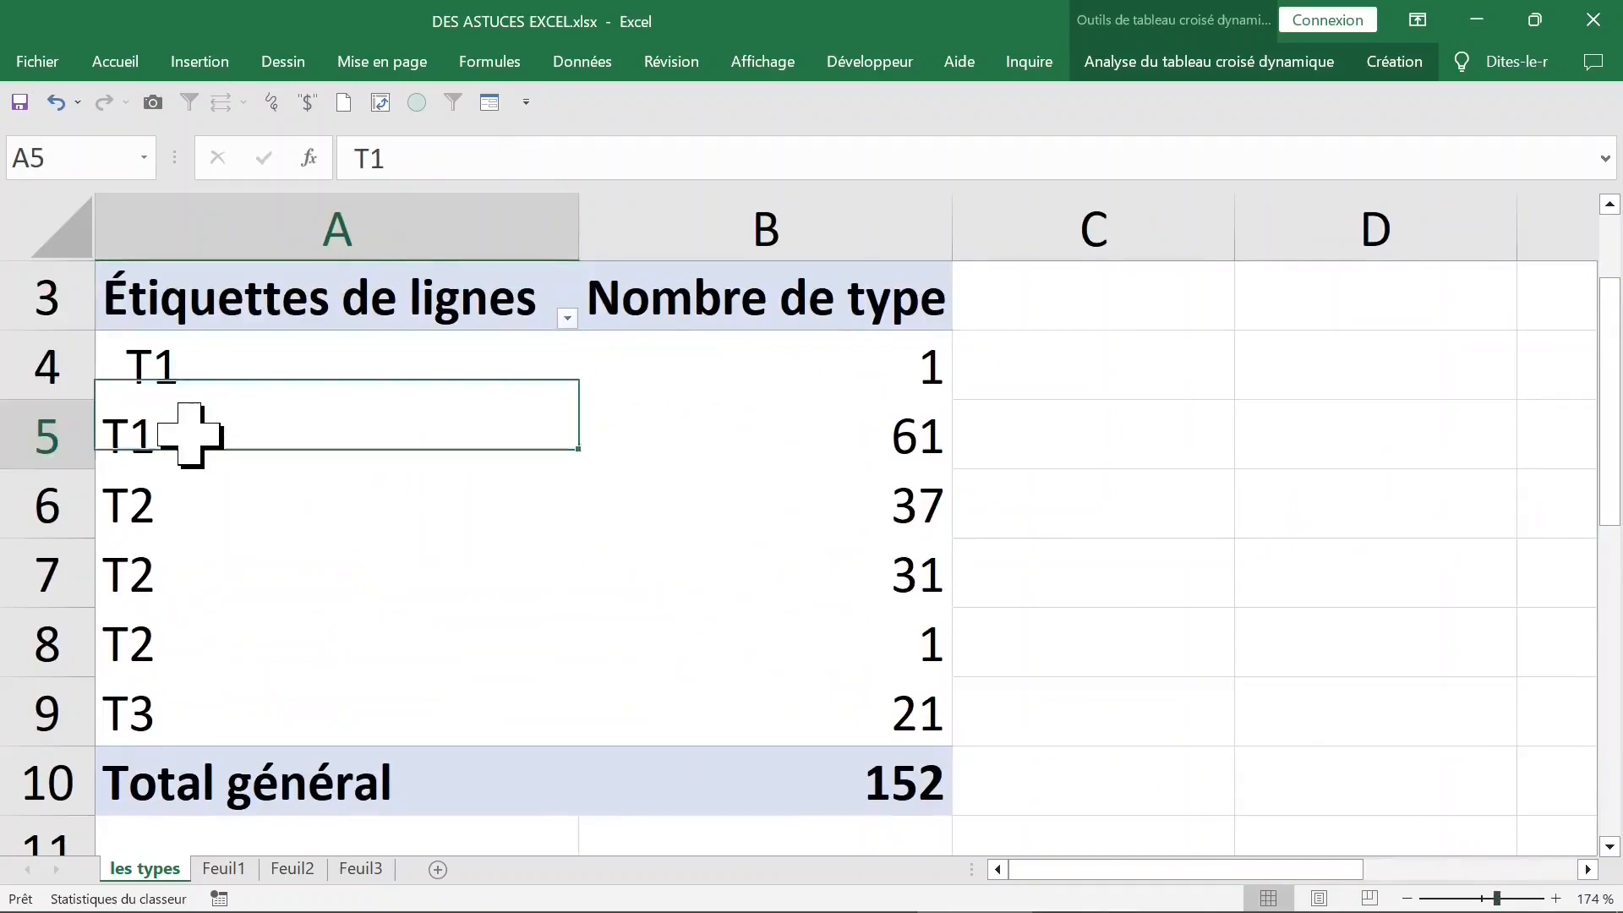
pyautogui.click(184, 477)
pyautogui.click(225, 597)
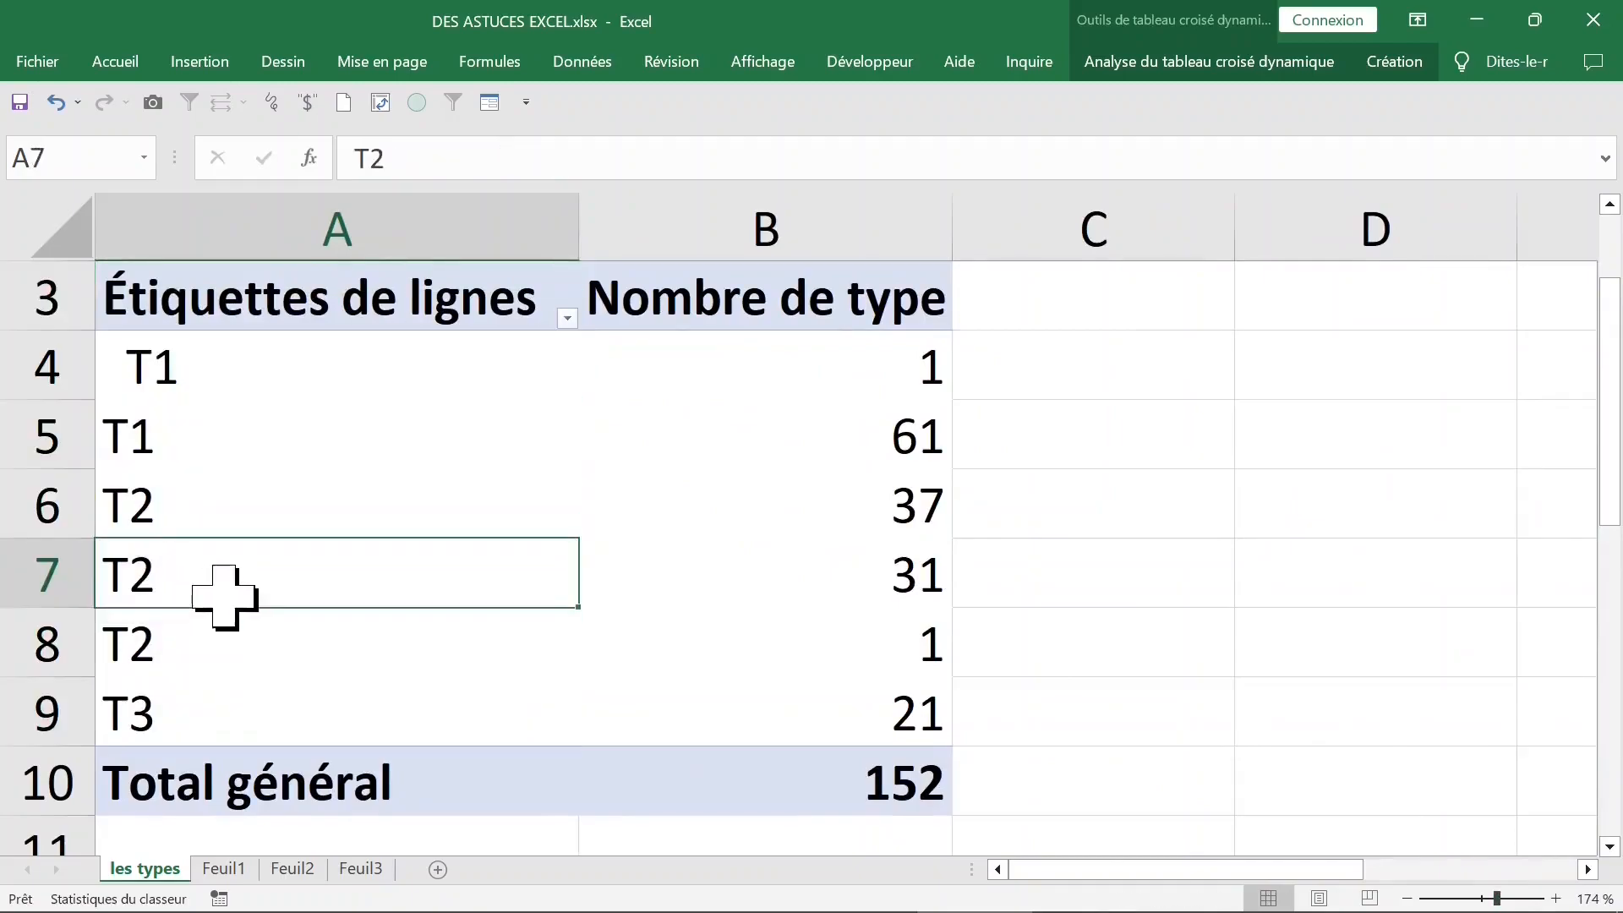
pyautogui.click(226, 414)
pyautogui.click(239, 372)
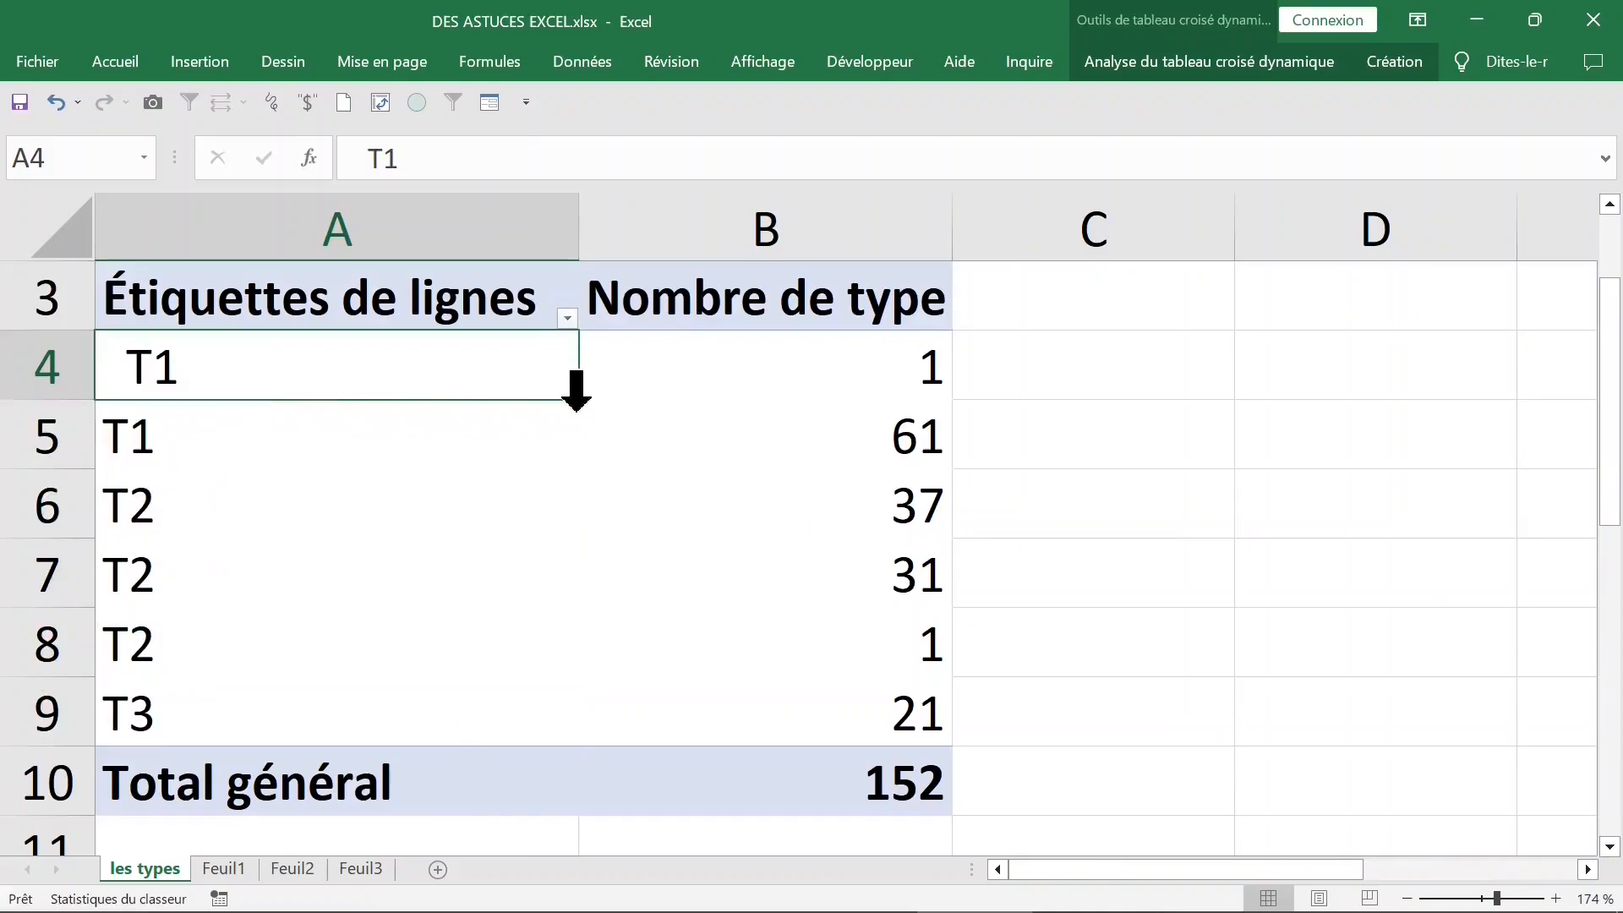
# - Enter =NBCAR(A4) in D4 and fill it down to D9 to count the characters of each row label
pyautogui.click(1262, 372)
pyautogui.write('=nbc')
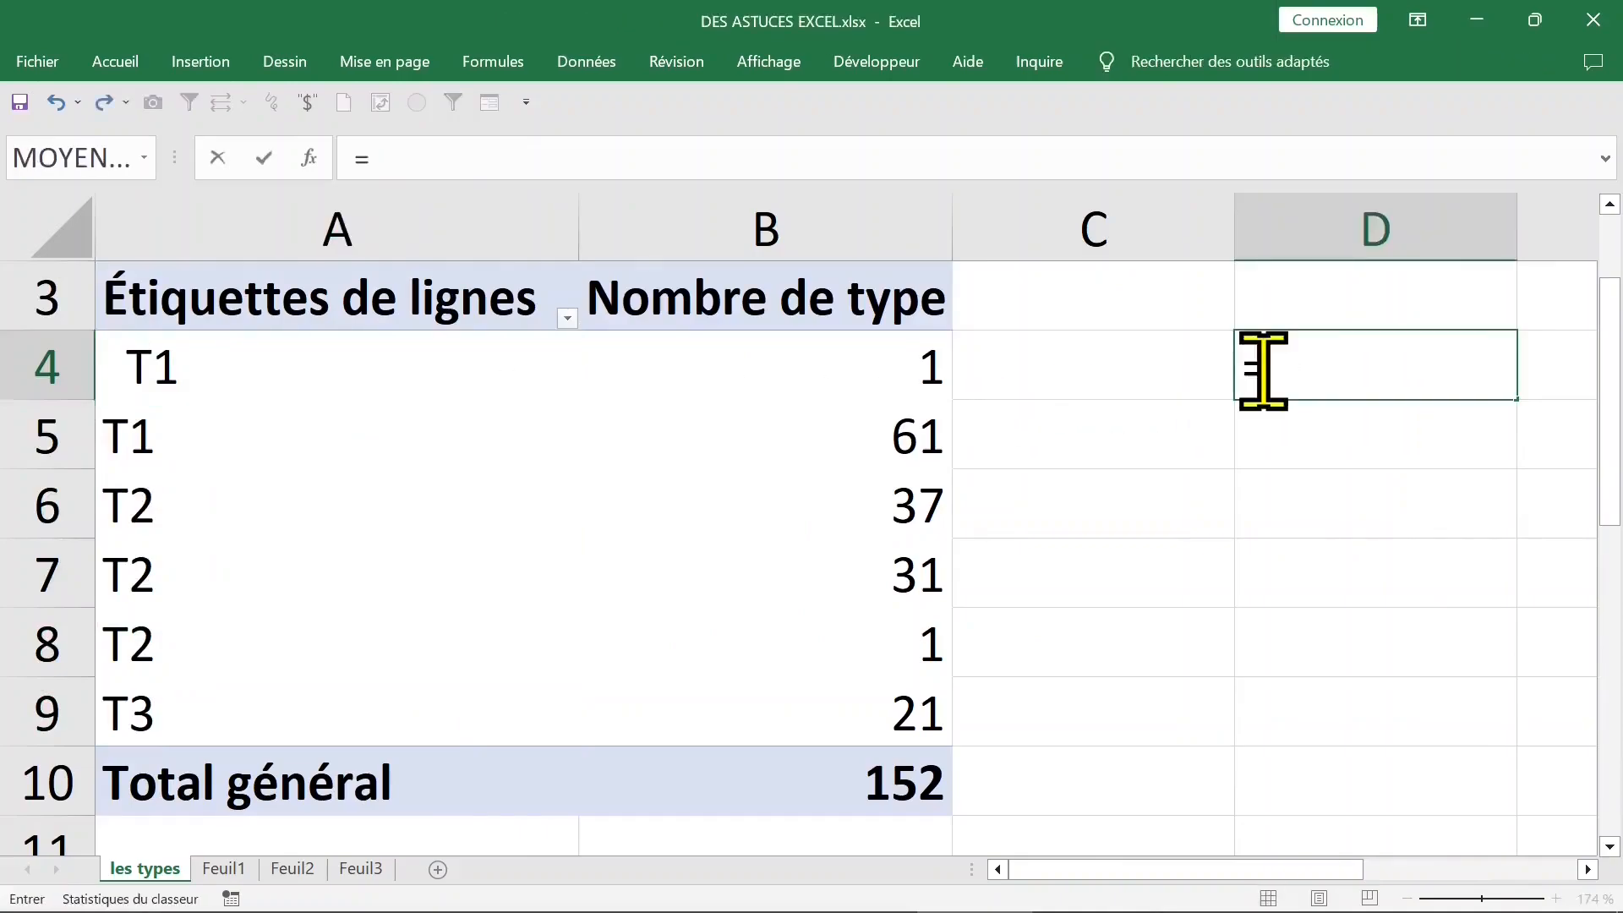
pyautogui.press('Tab')
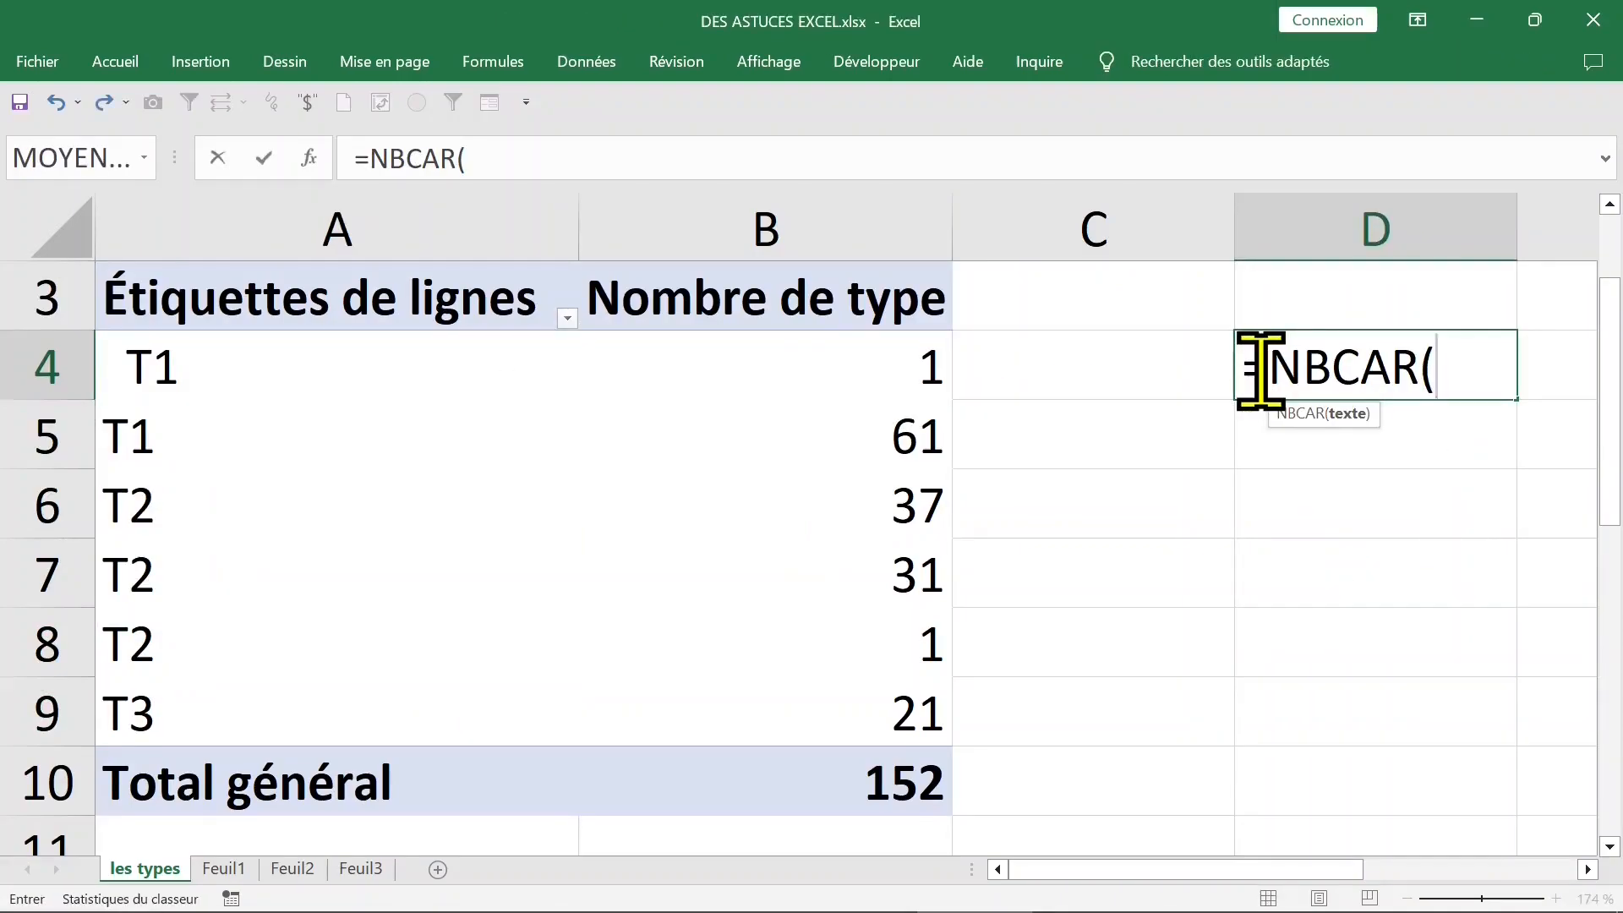
pyautogui.write('a')
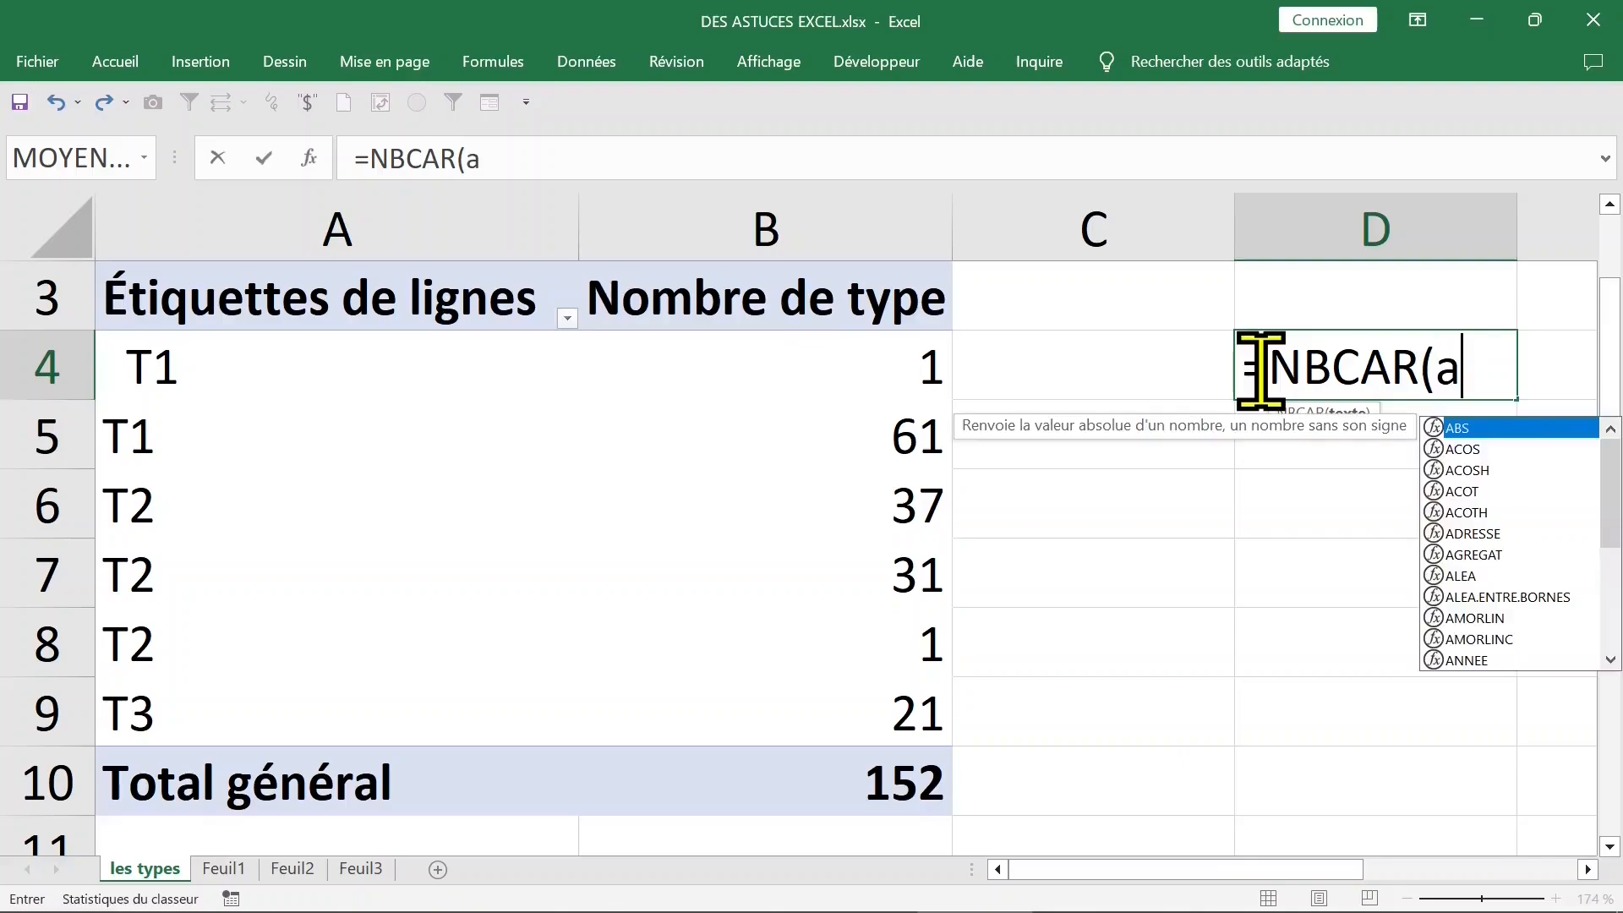
pyautogui.write('4')
pyautogui.press('Return')
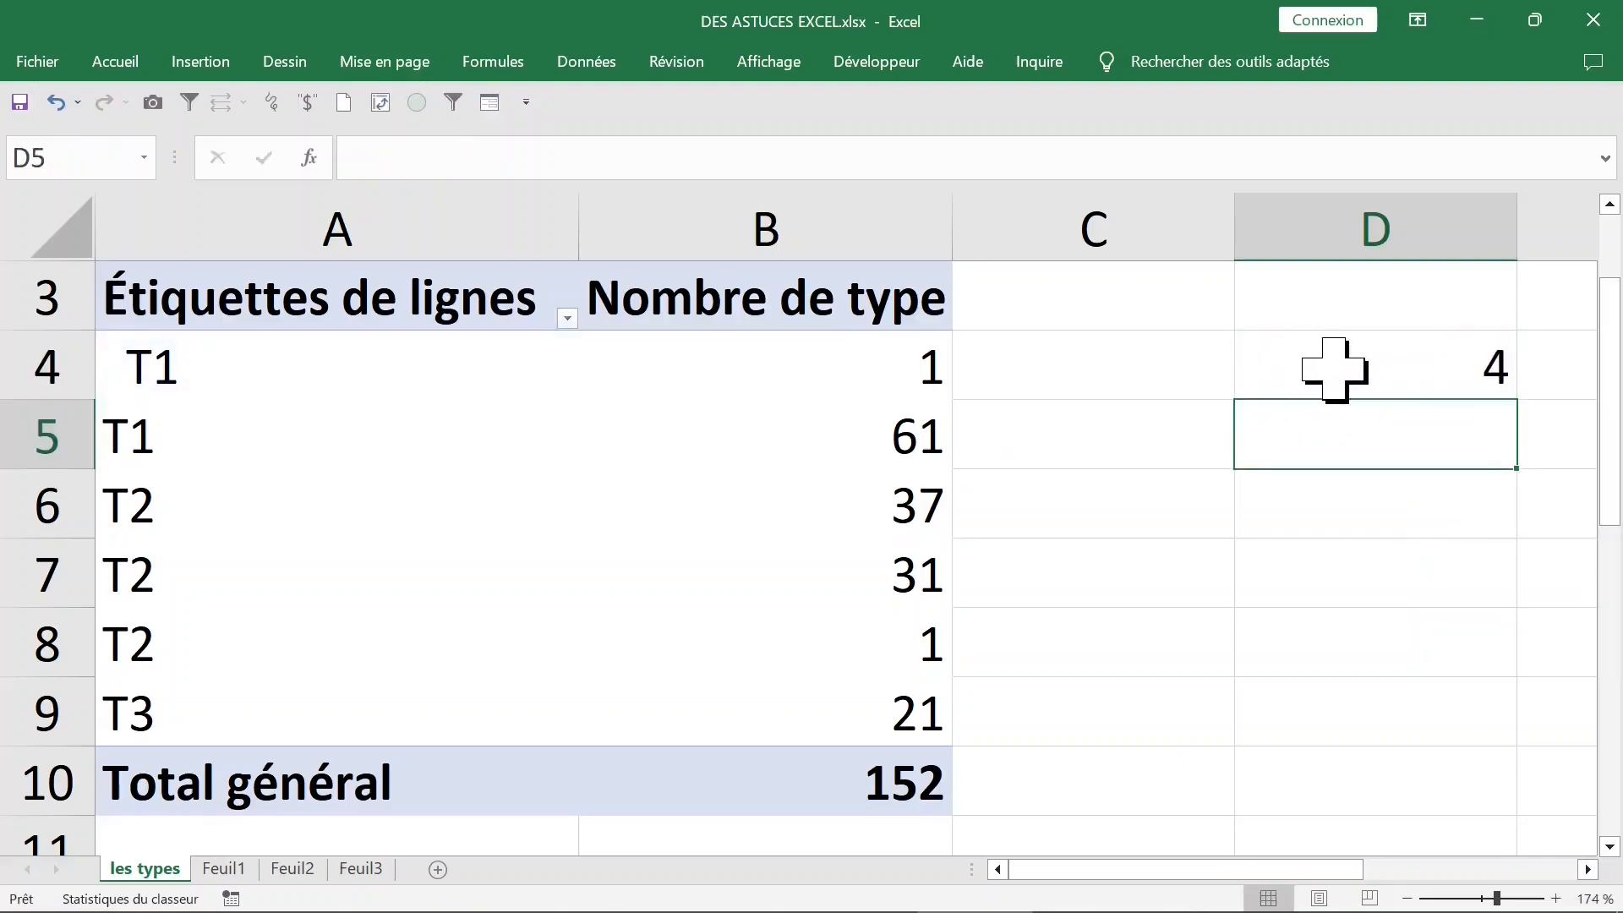
pyautogui.click(1275, 370)
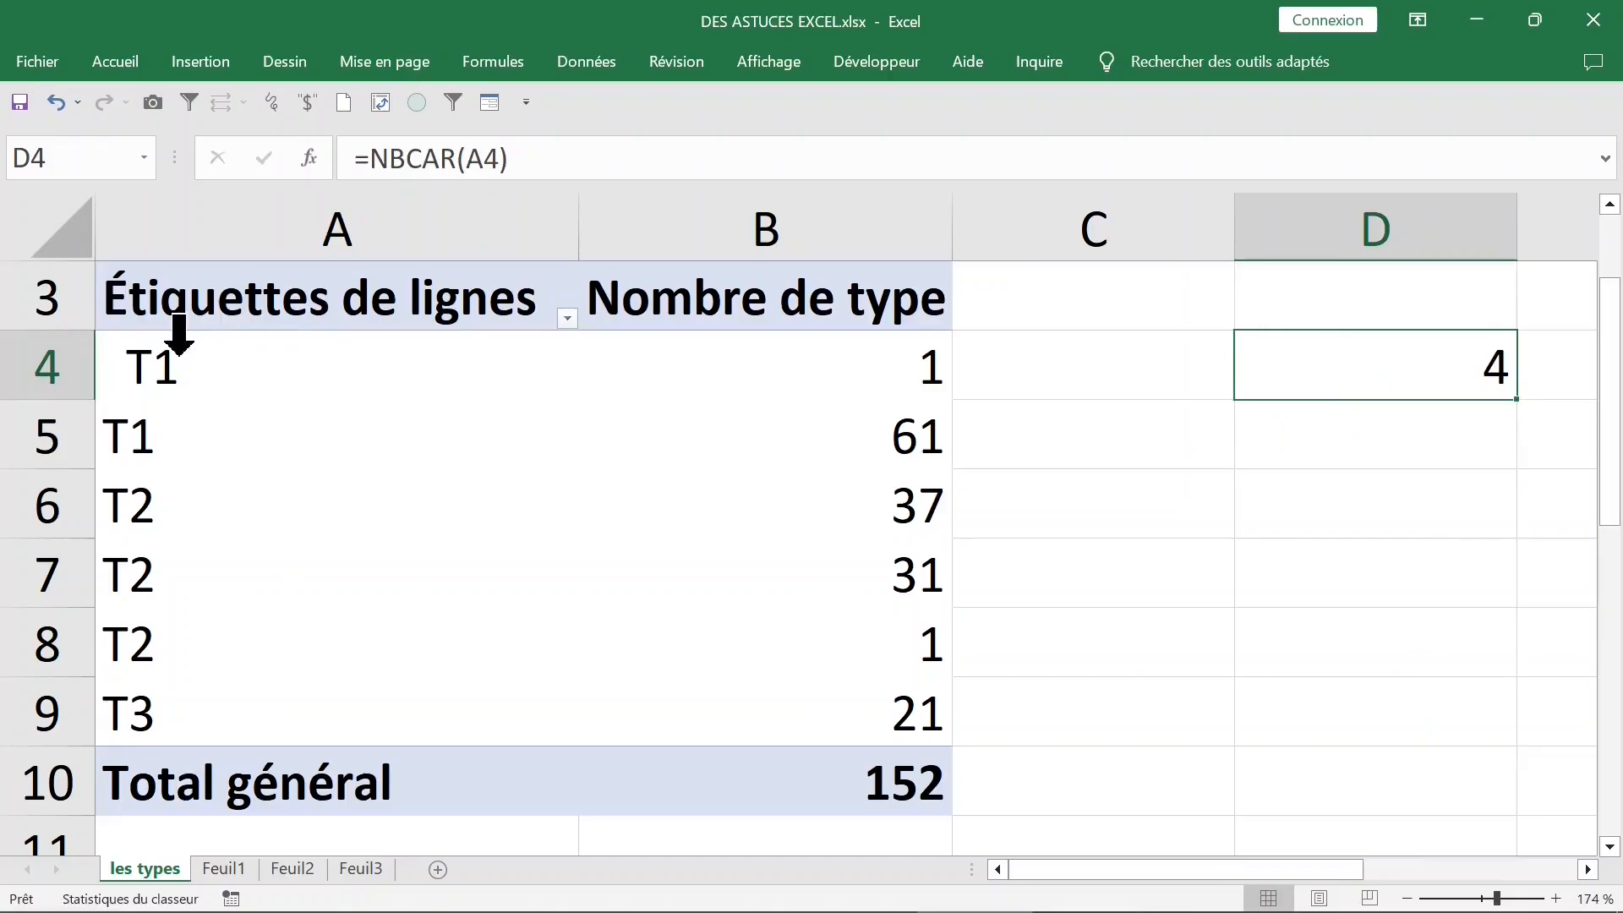
pyautogui.moveTo(1519, 403); pyautogui.dragTo(1499, 732)
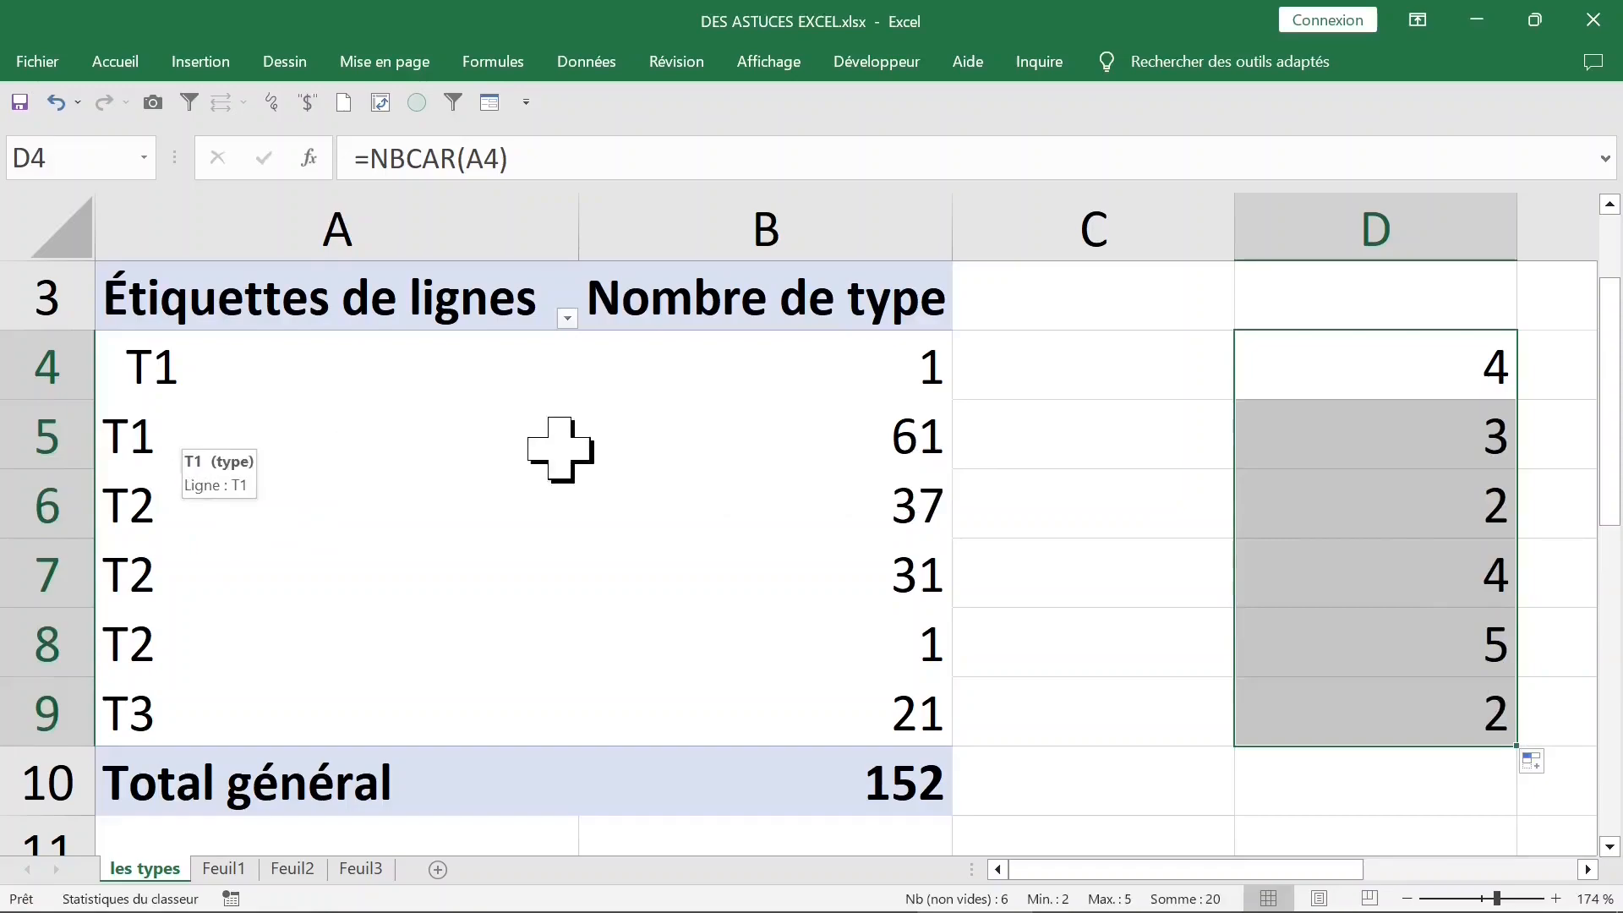
# - Add the column header type_2 in K1 of the Feuil1 sheet
pyautogui.click(222, 869)
pyautogui.click(1003, 262)
pyautogui.write('type_2')
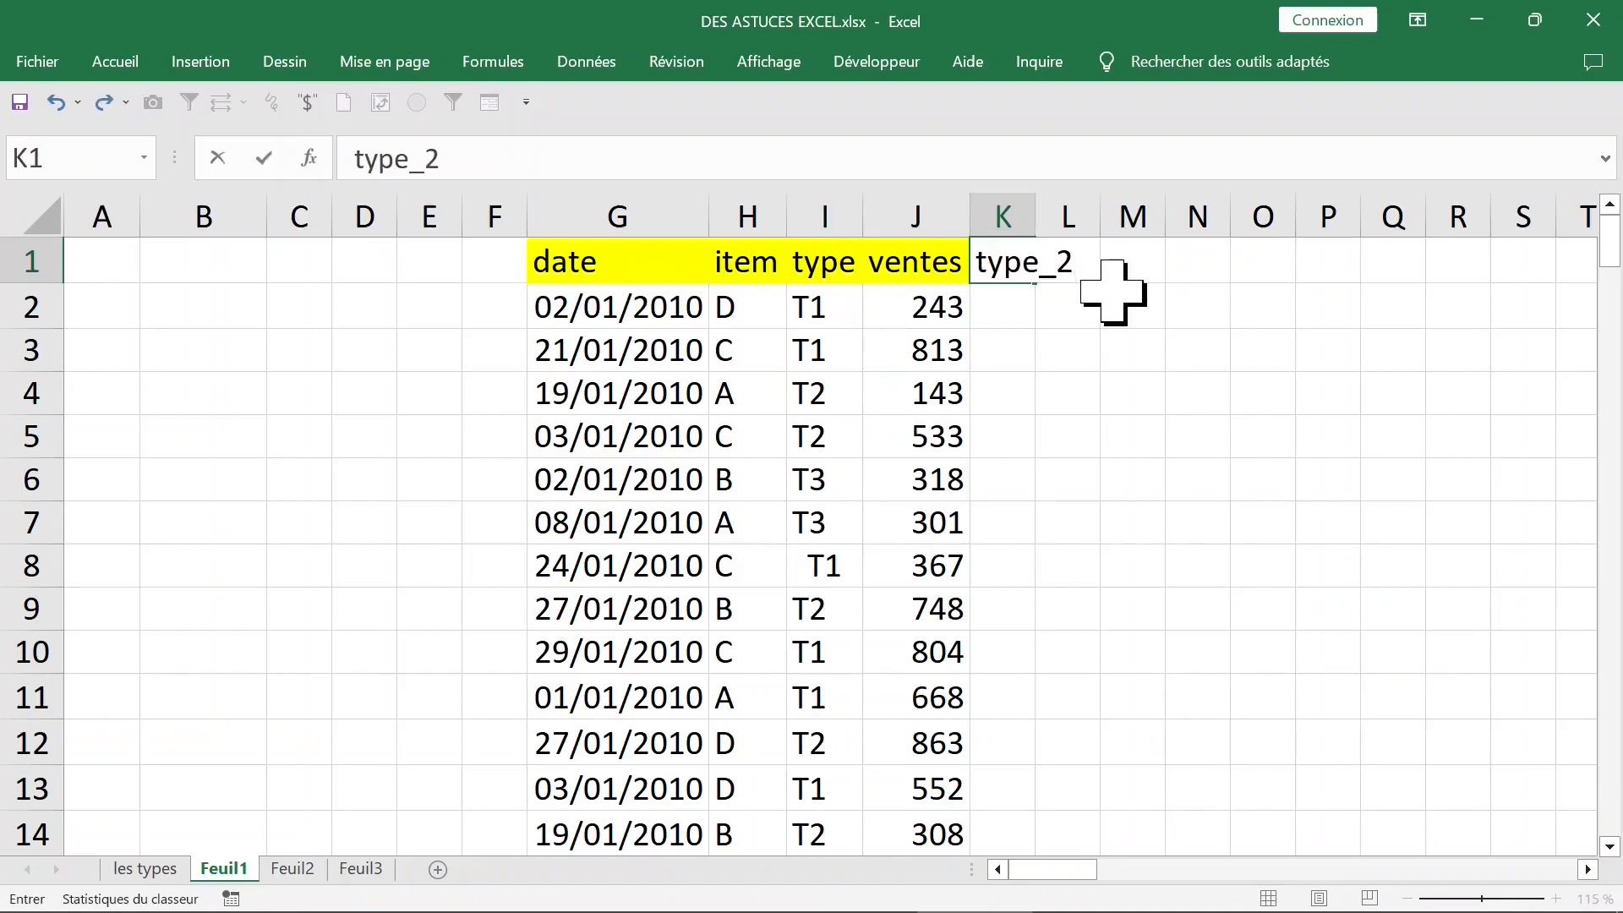
pyautogui.press('Return')
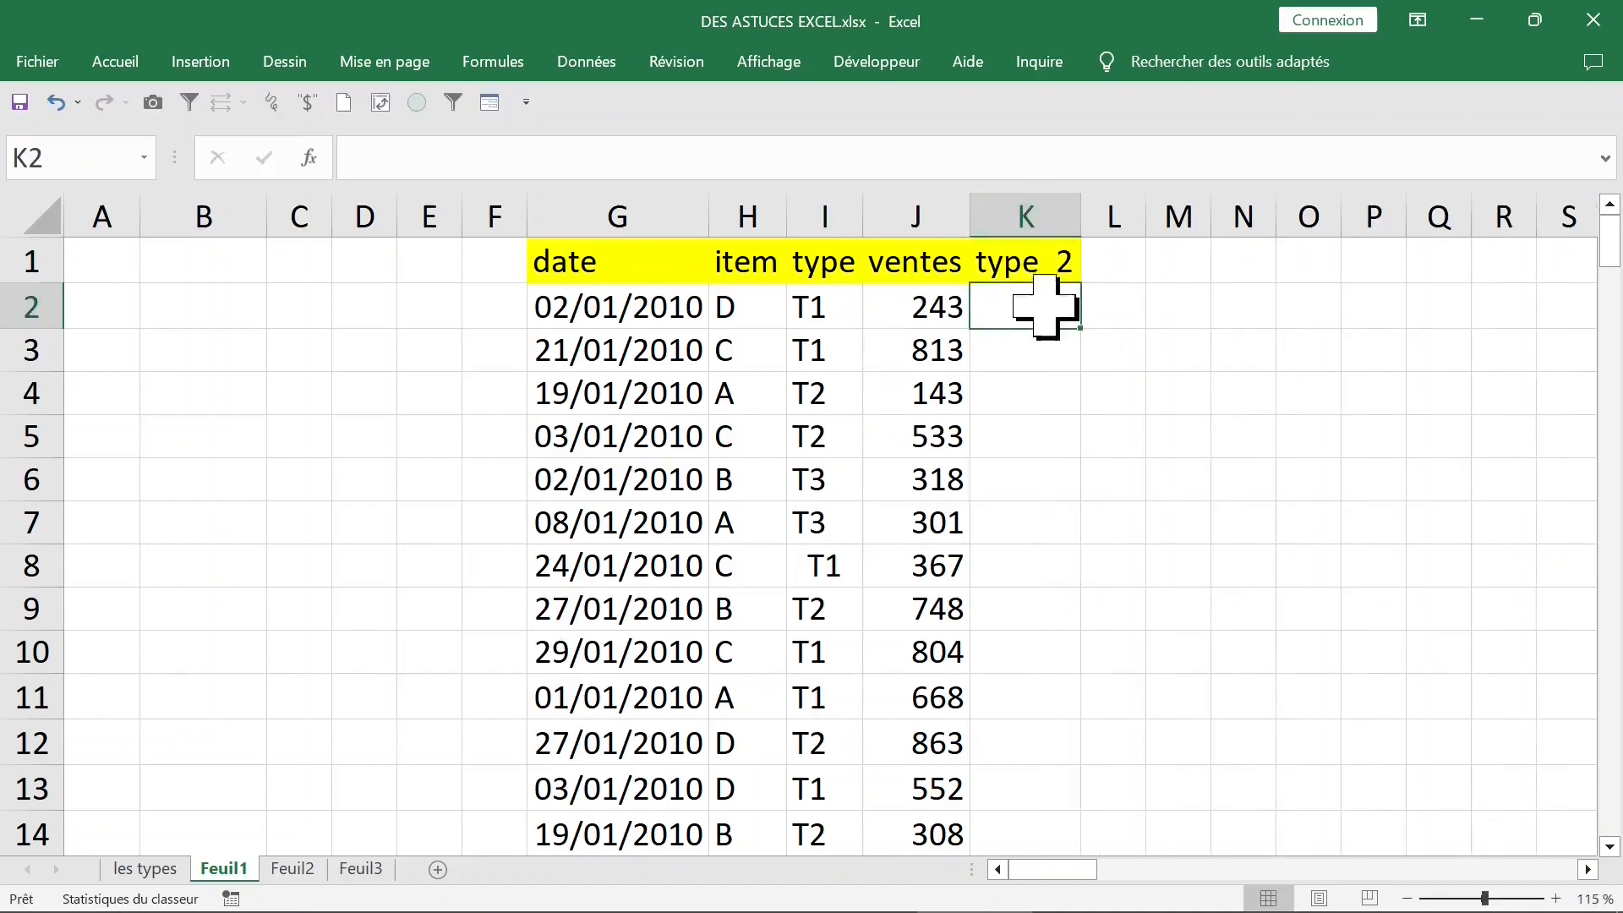
# - Enter =SUPPRESPACE(I2) in K2 and fill it down the type_2 column to strip extra spaces
pyautogui.write('=')
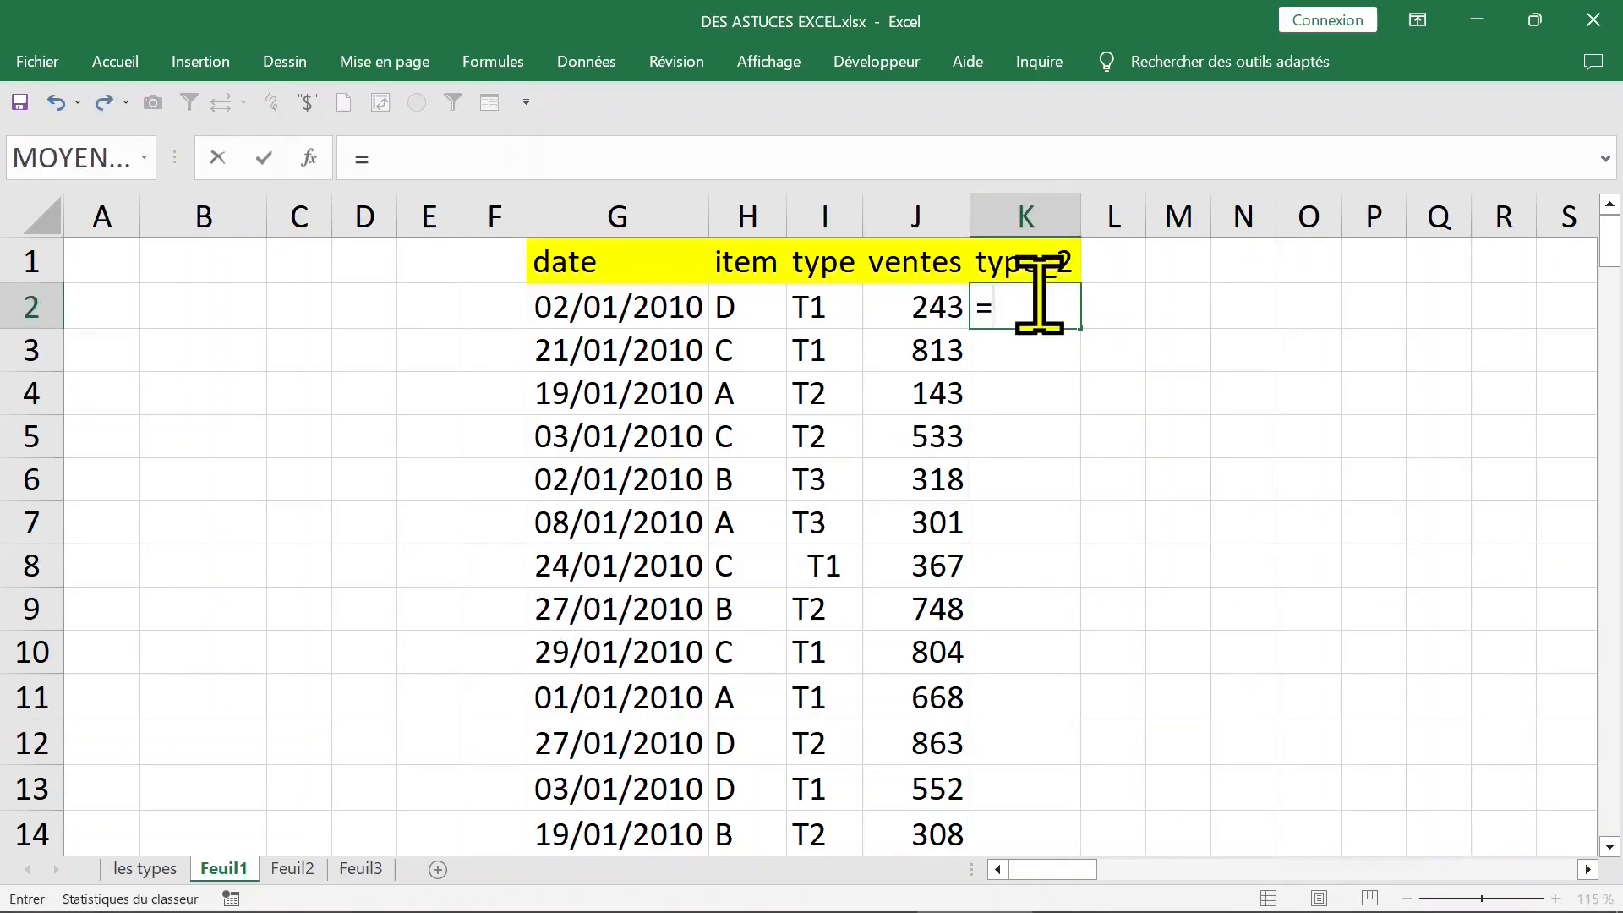
pyautogui.write('SUPPRESPACE(')
pyautogui.click(824, 306)
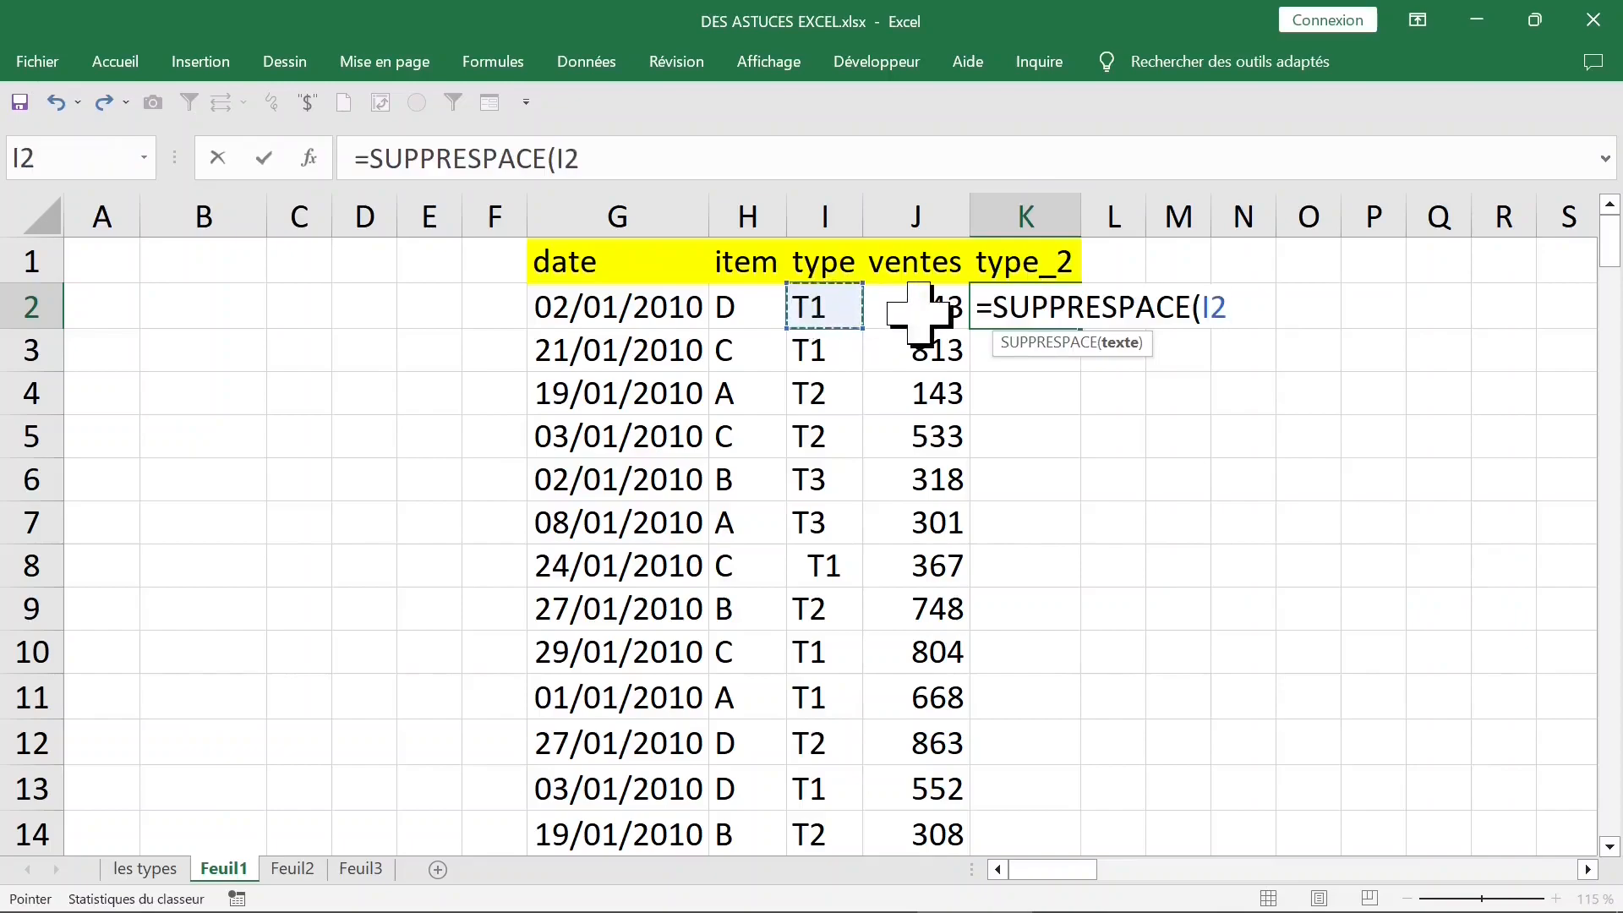
pyautogui.press('Return')
pyautogui.click(1039, 311)
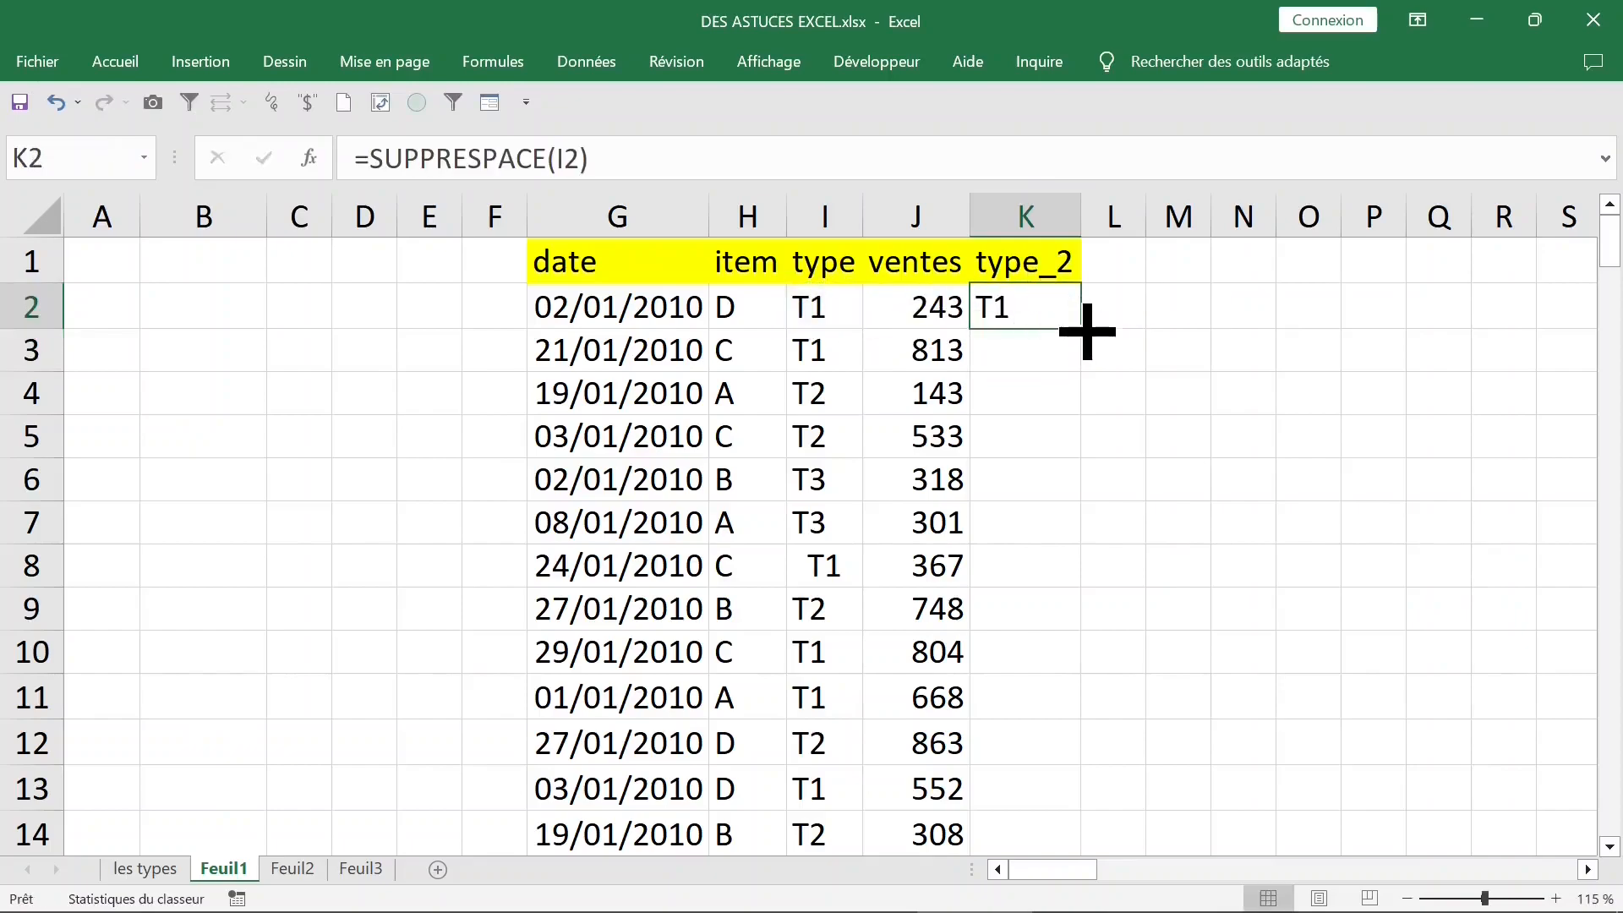
pyautogui.doubleClick(1081, 328)
# - Add the column header item_2 in L1, beside type_2
pyautogui.click(1118, 269)
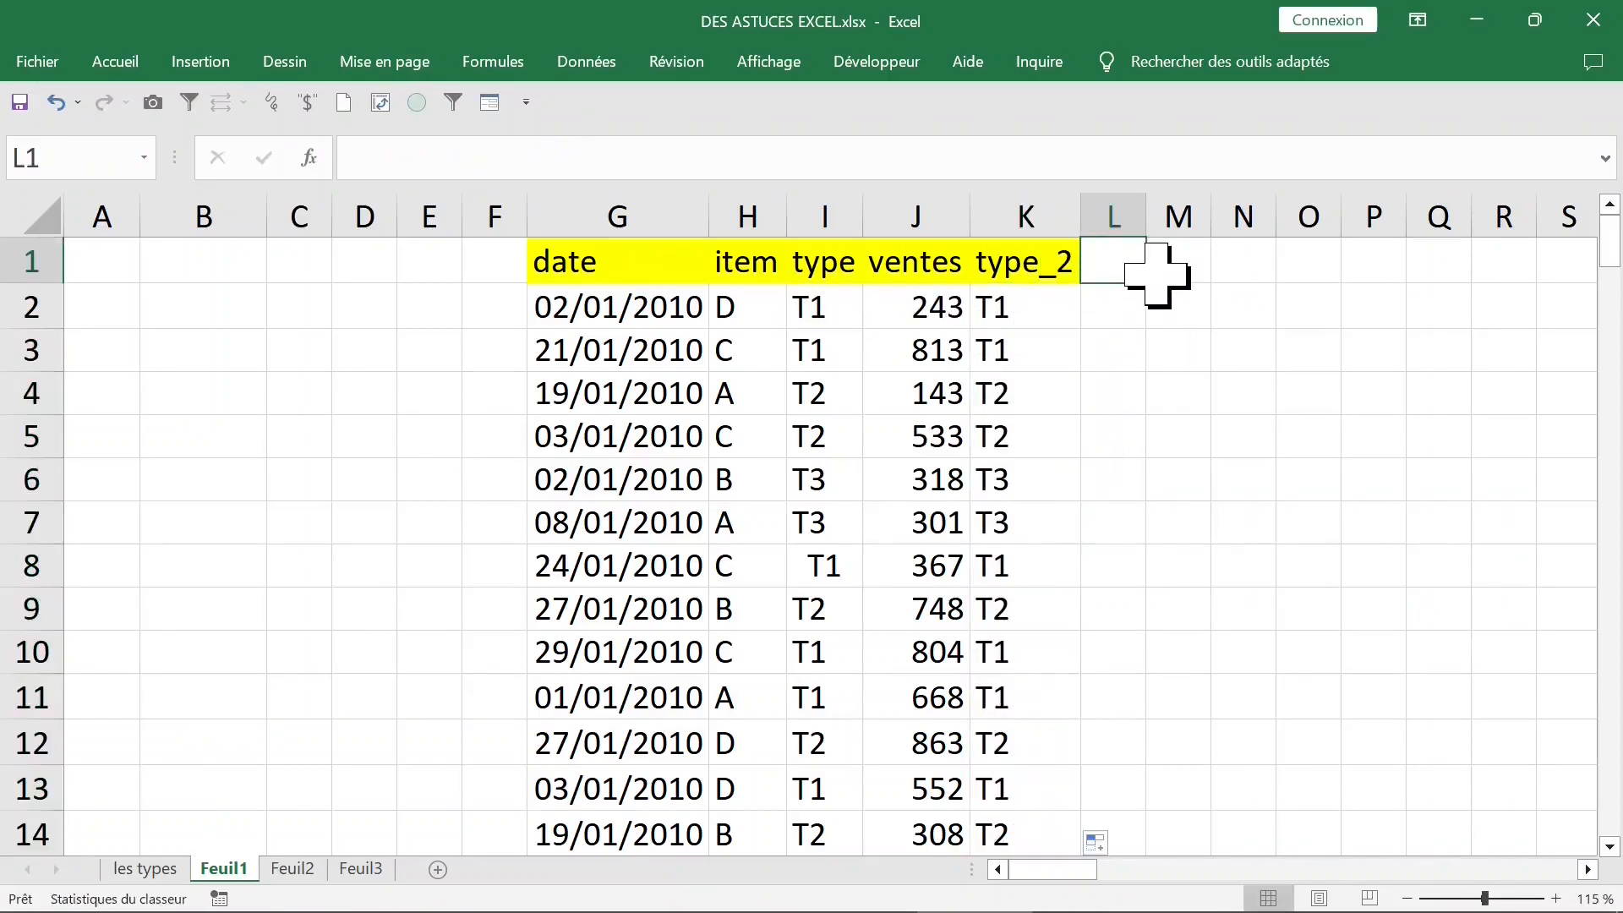
pyautogui.write('item_2')
pyautogui.press('Return')
# - Enter =SUPPRESPACE(H2) in L2 and fill it down the item_2 column
pyautogui.write('=SUPPRESPACE(')
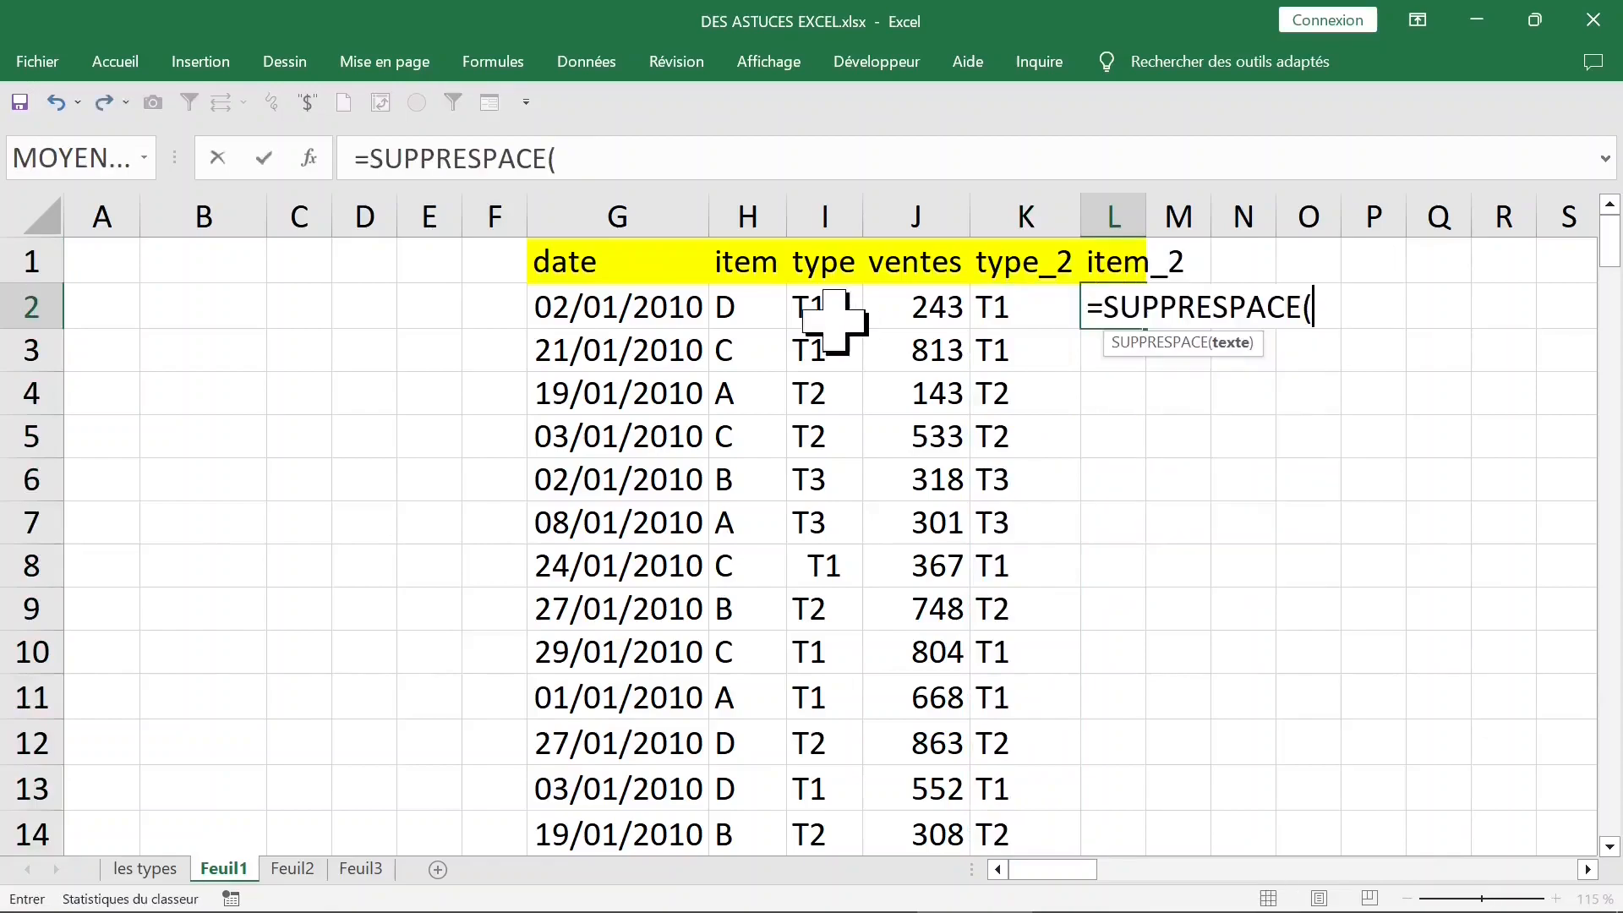
pyautogui.click(741, 318)
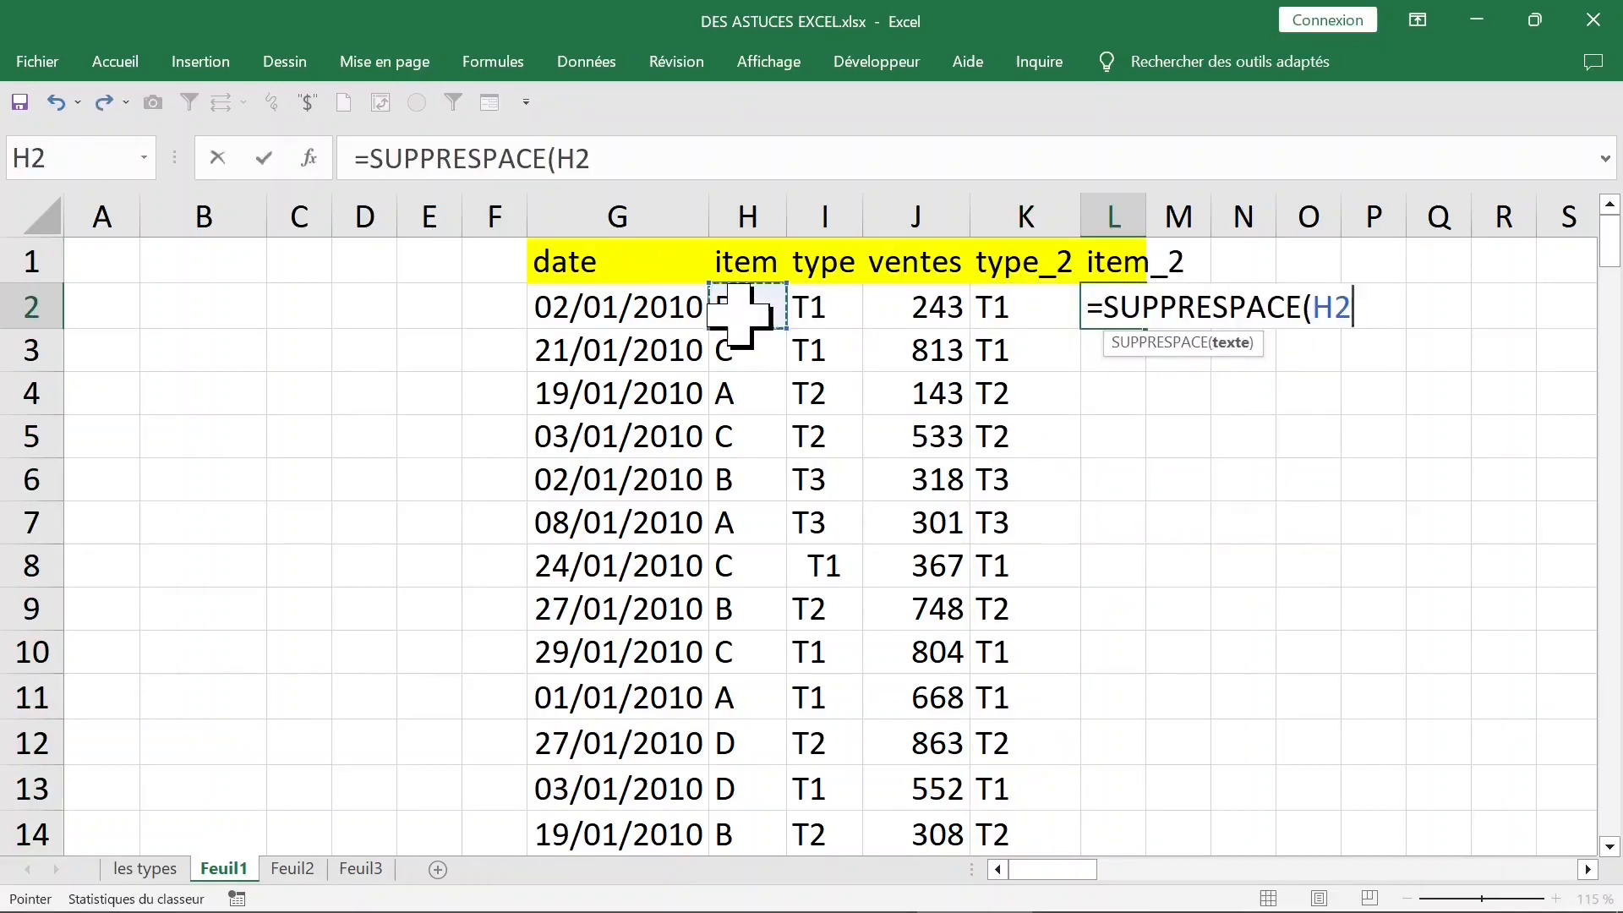
pyautogui.press('Return')
pyautogui.click(1122, 309)
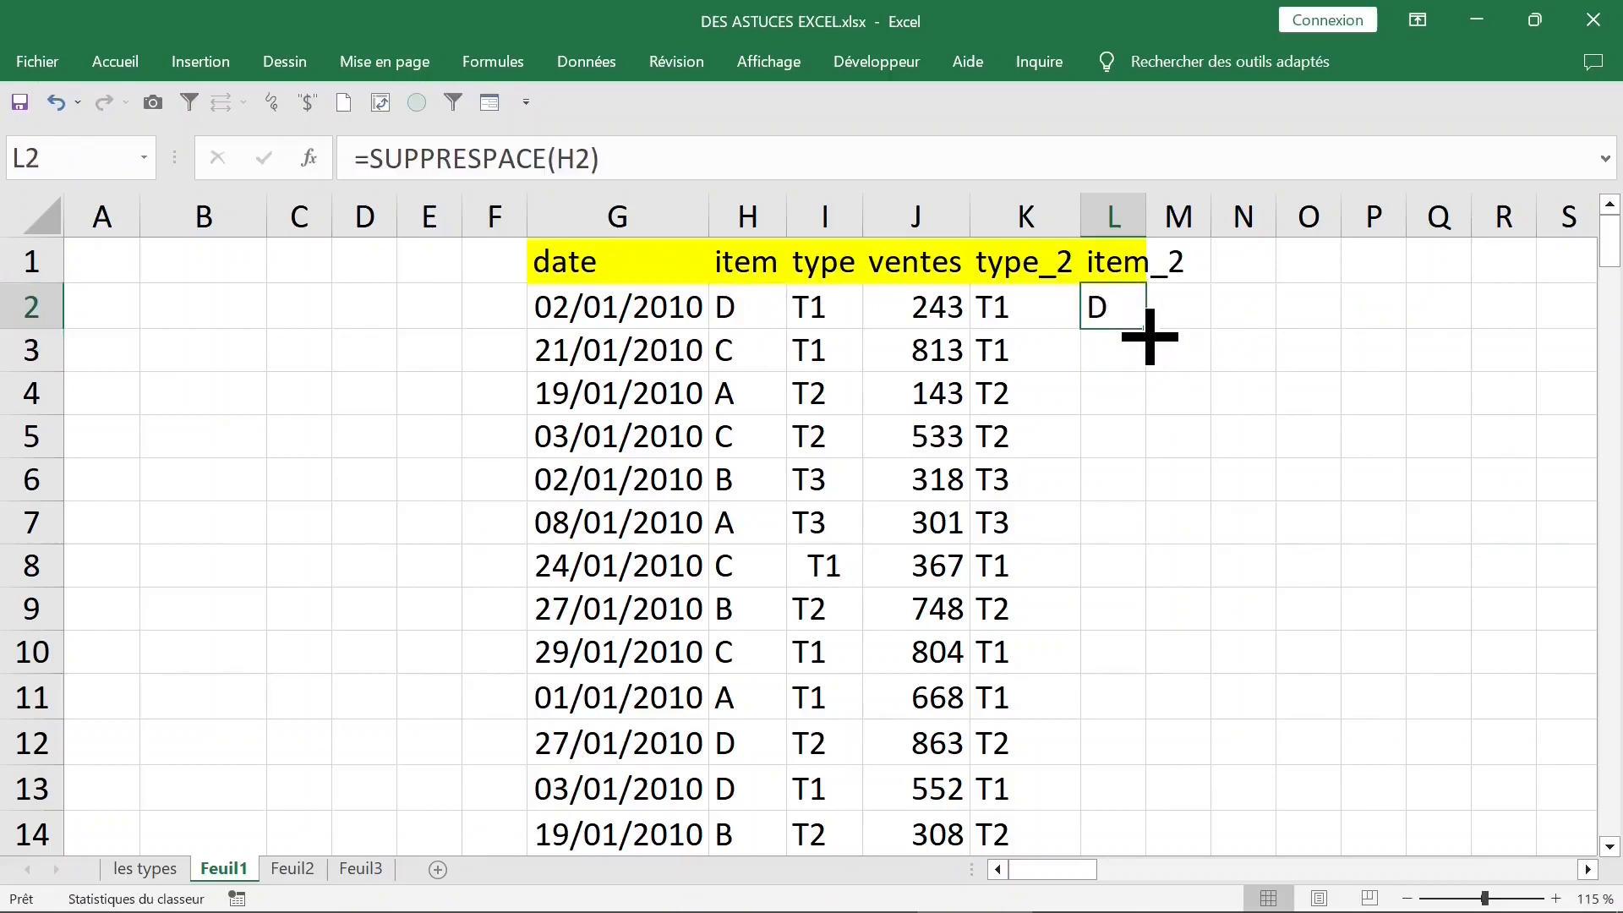
pyautogui.doubleClick(1146, 327)
pyautogui.click(847, 360)
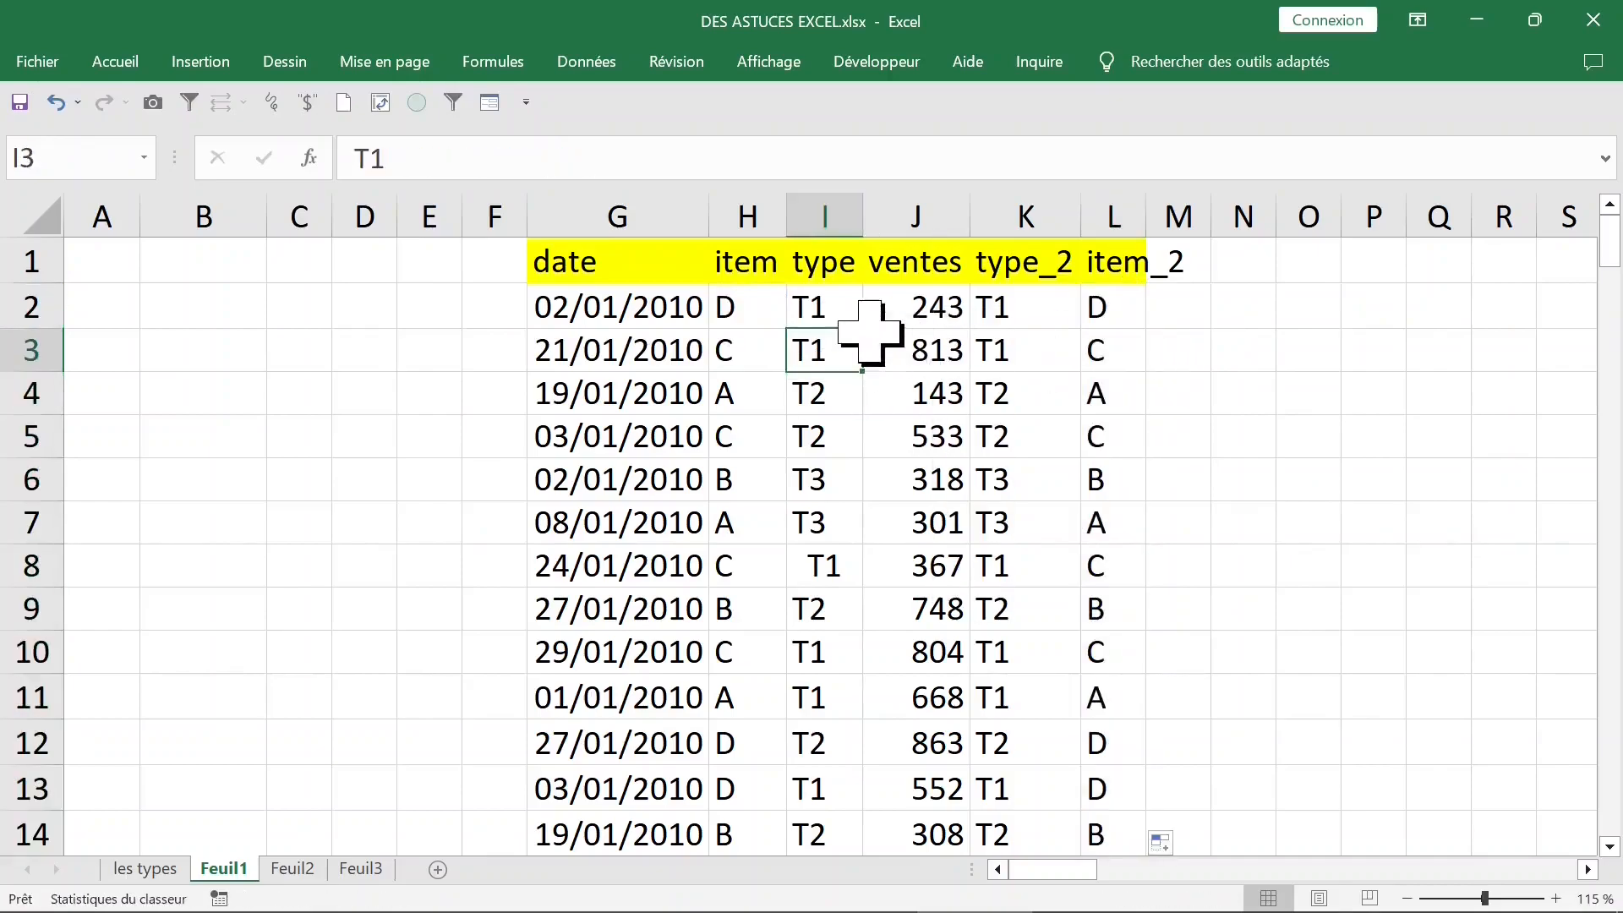
pyautogui.click(940, 345)
pyautogui.click(750, 345)
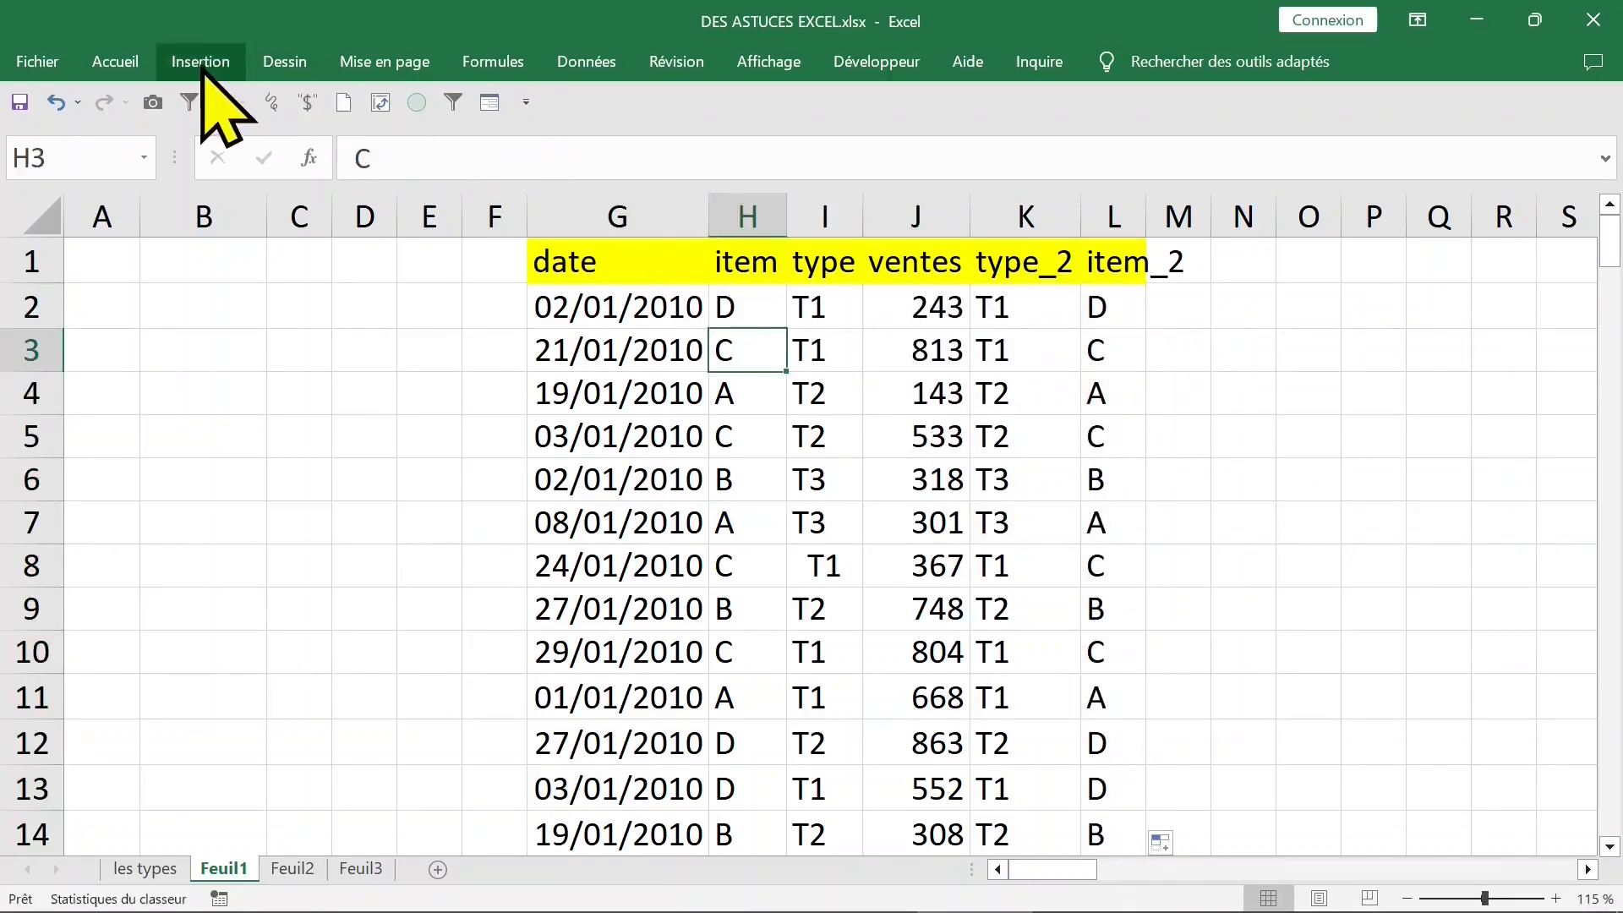
# - Change the data source of the pivot table on the les types sheet to Feuil1!$G$1:$L$153
pyautogui.hotkey('ctrl', 'pageup')
pyautogui.click(350, 457)
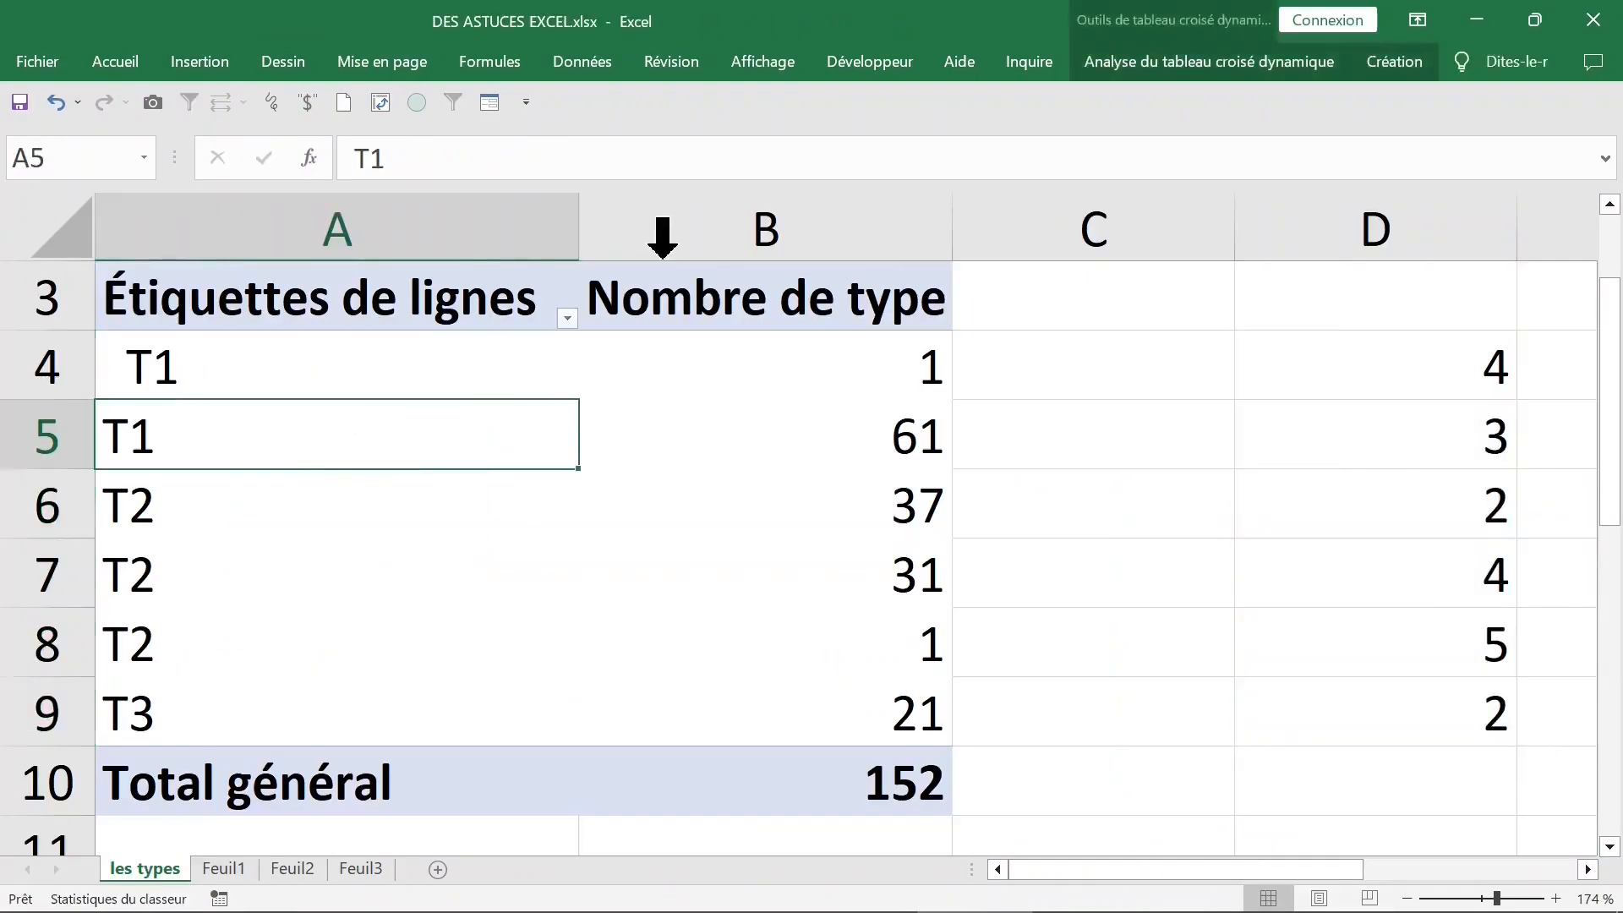
pyautogui.click(1127, 61)
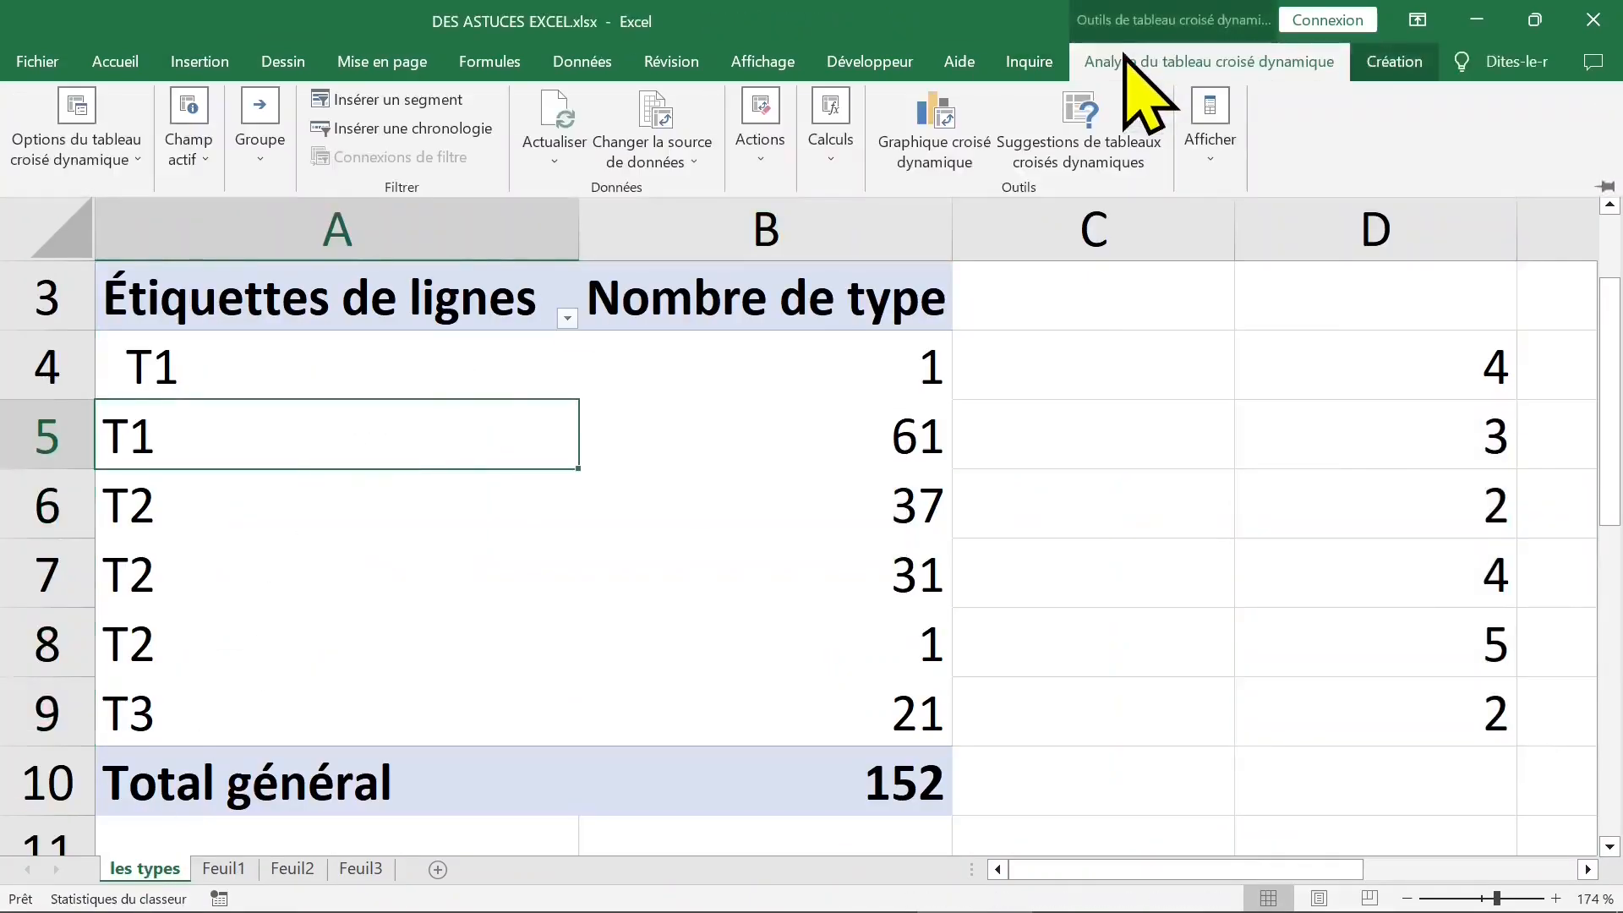
pyautogui.click(702, 161)
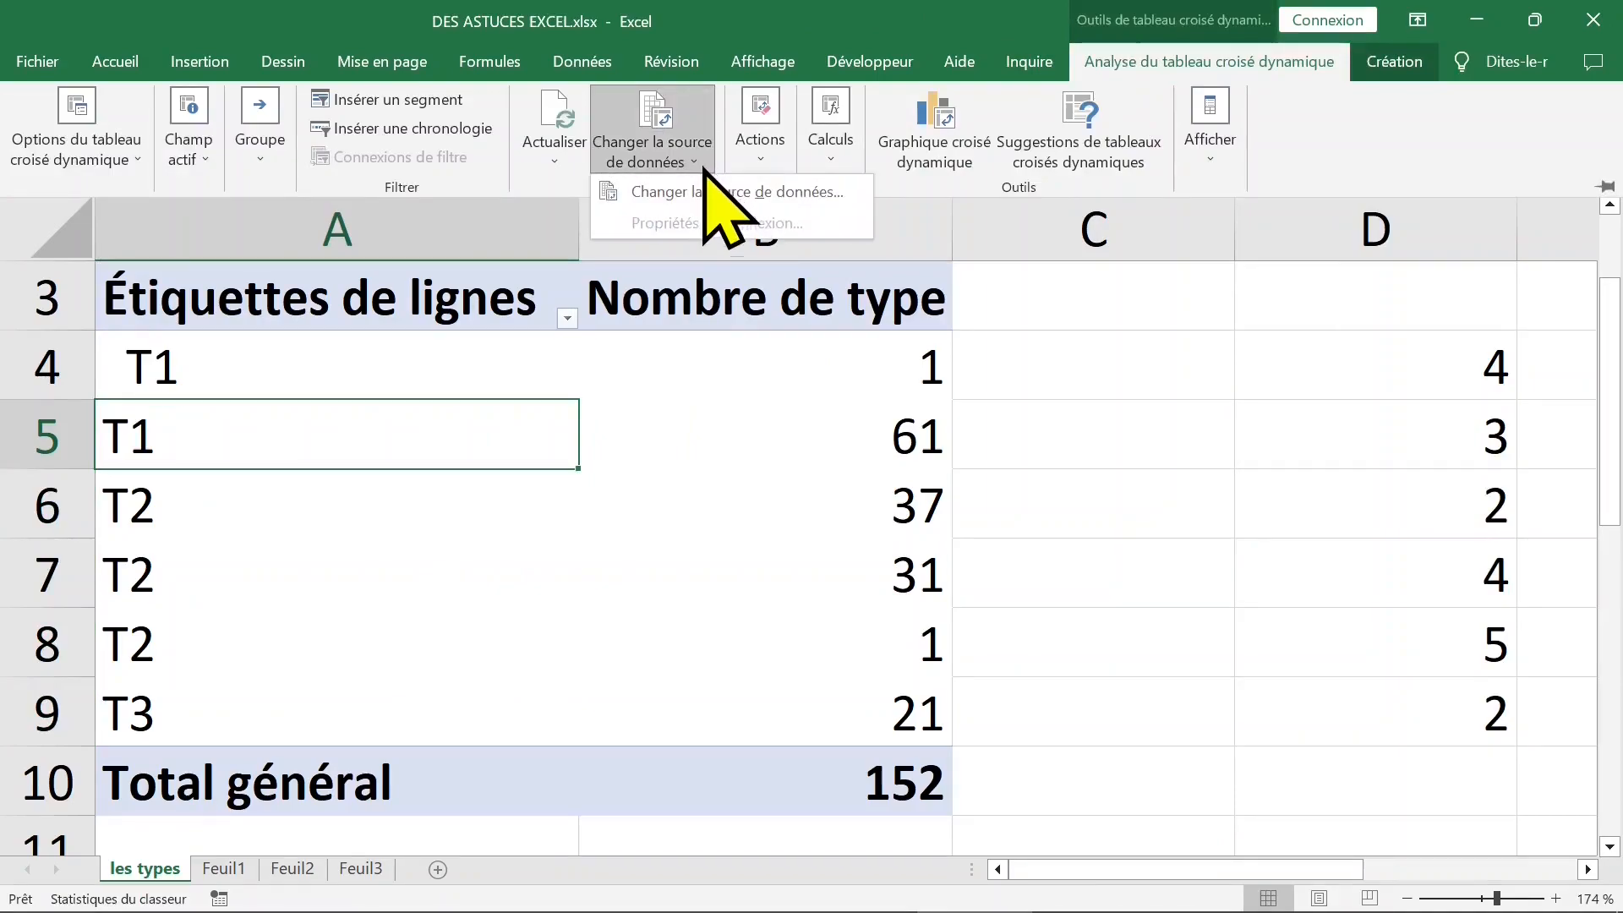
pyautogui.click(702, 184)
pyautogui.moveTo(637, 253); pyautogui.dragTo(1096, 262)
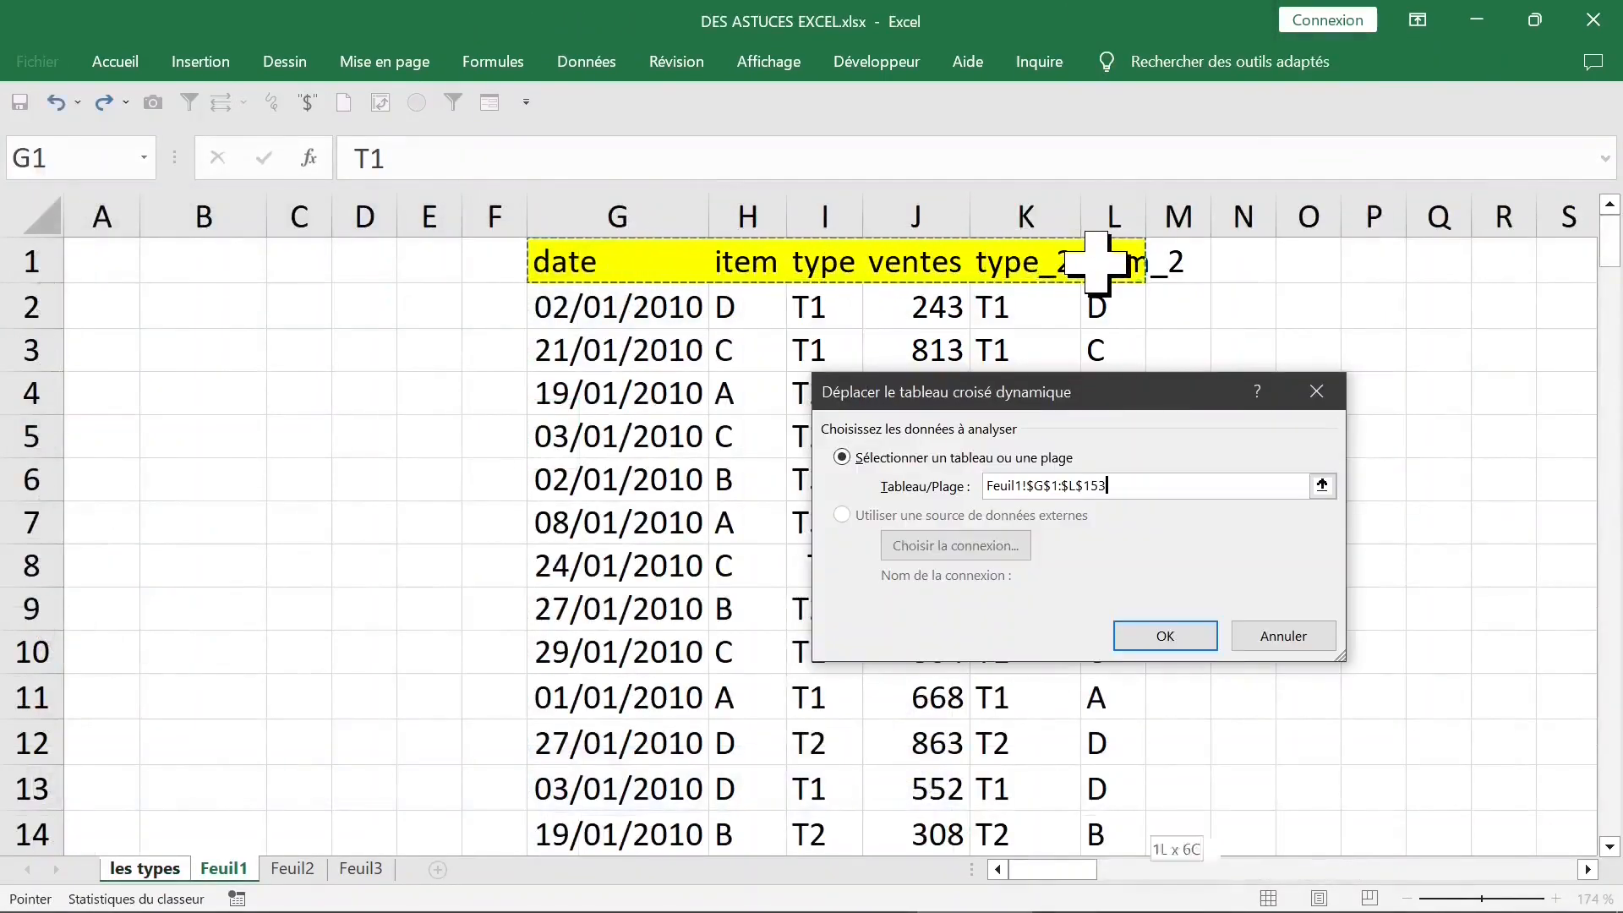
pyautogui.press('Return')
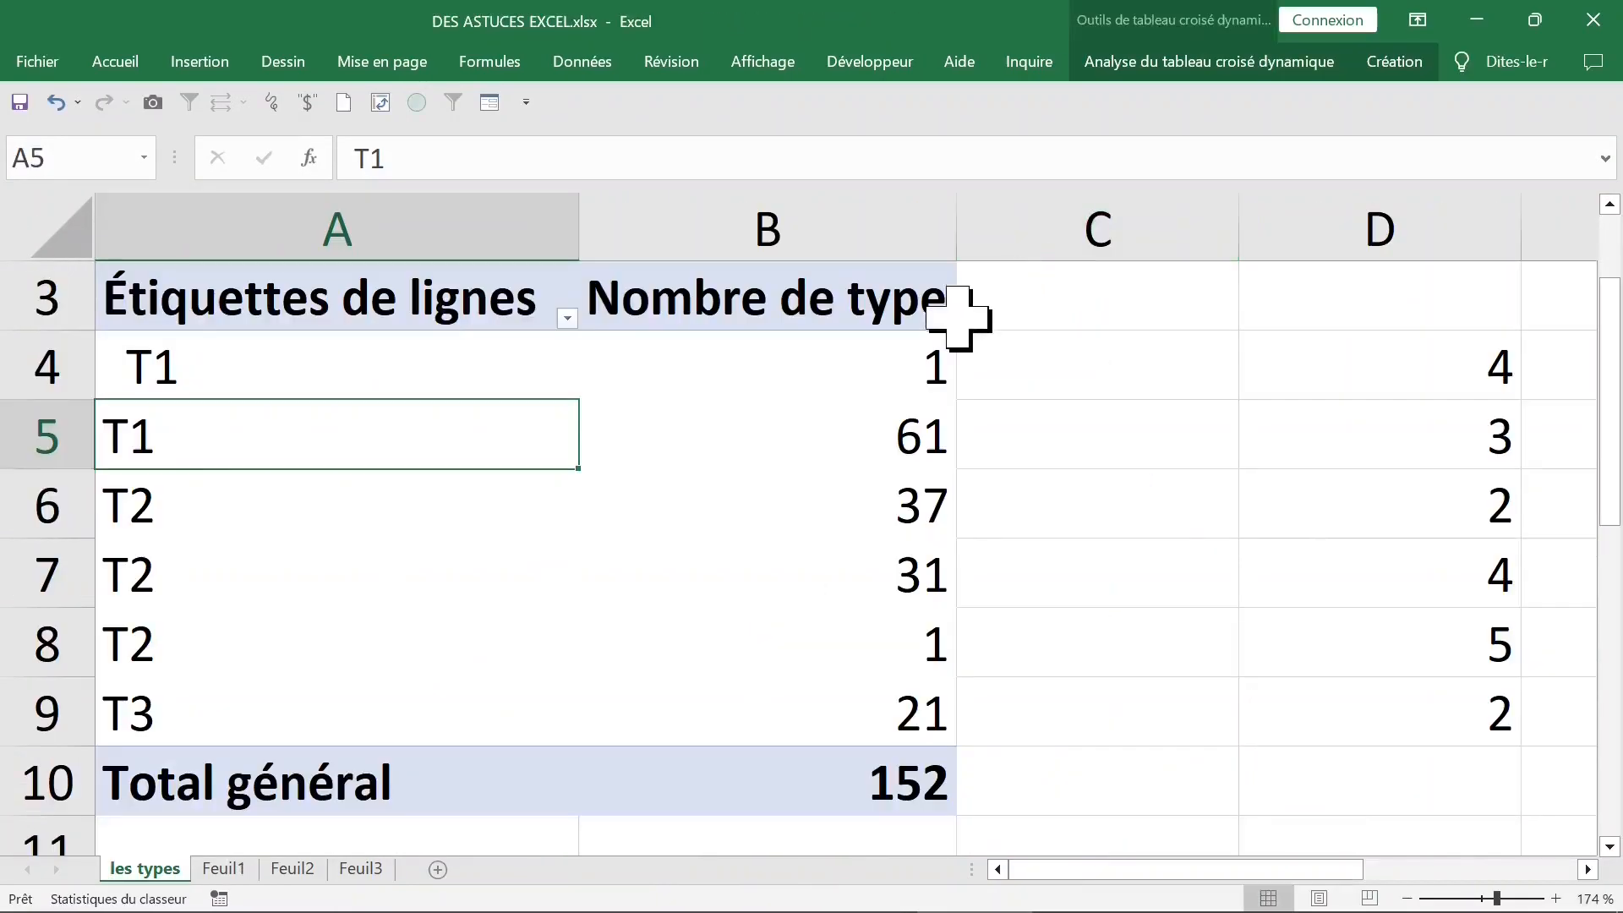
# - Show the pivot table's field list, remove the type field and add type_2 to the rows
pyautogui.rightClick(423, 373)
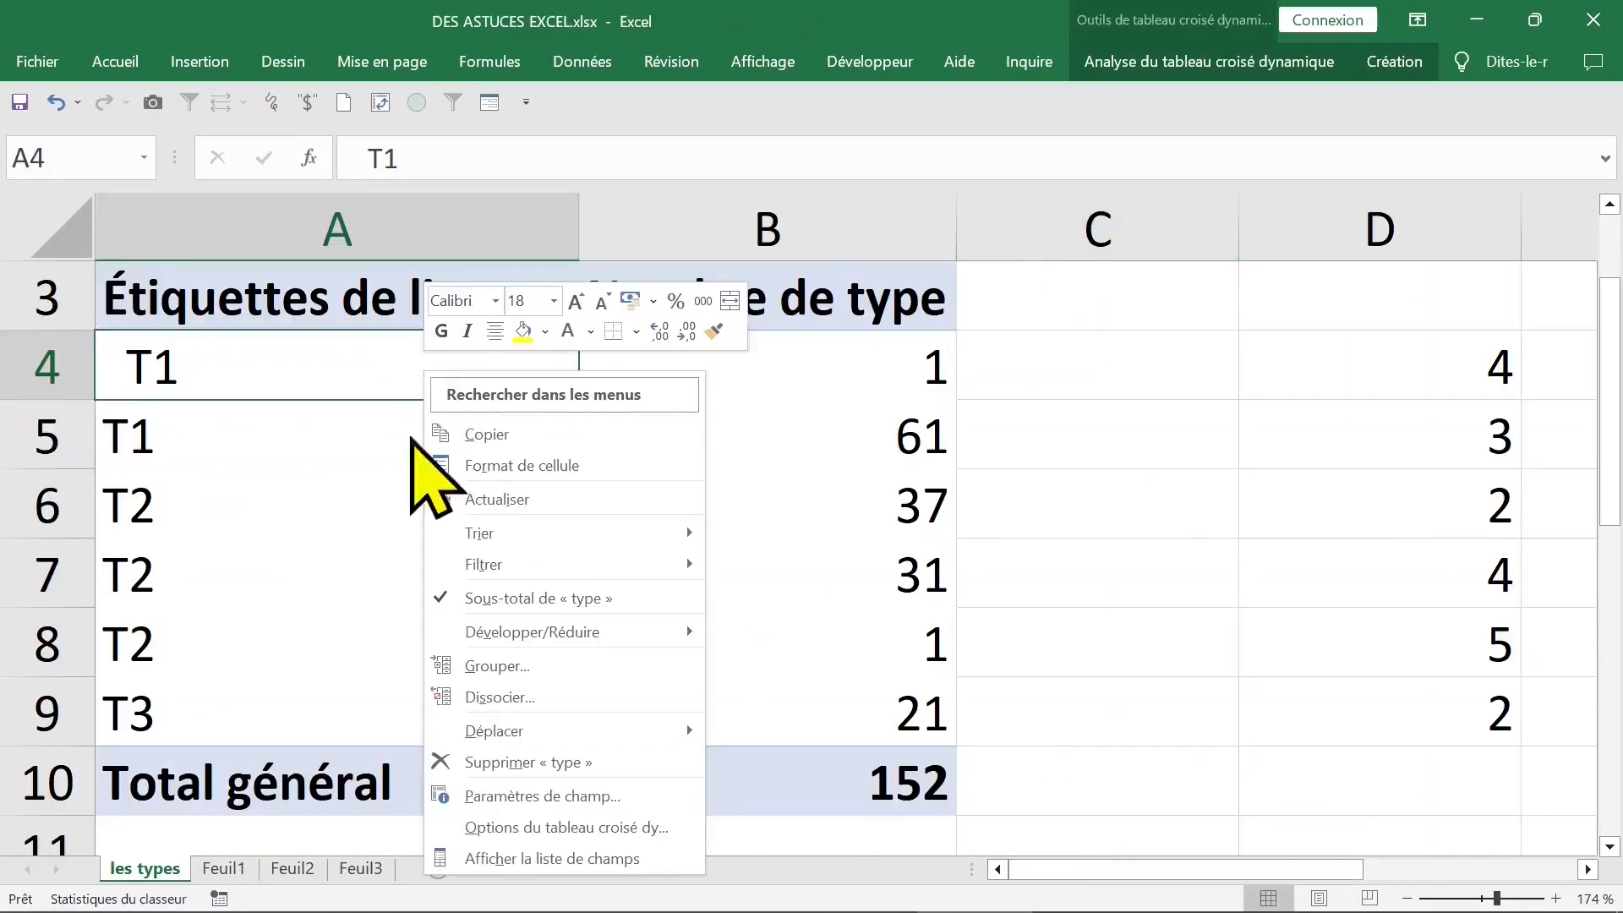
pyautogui.click(551, 858)
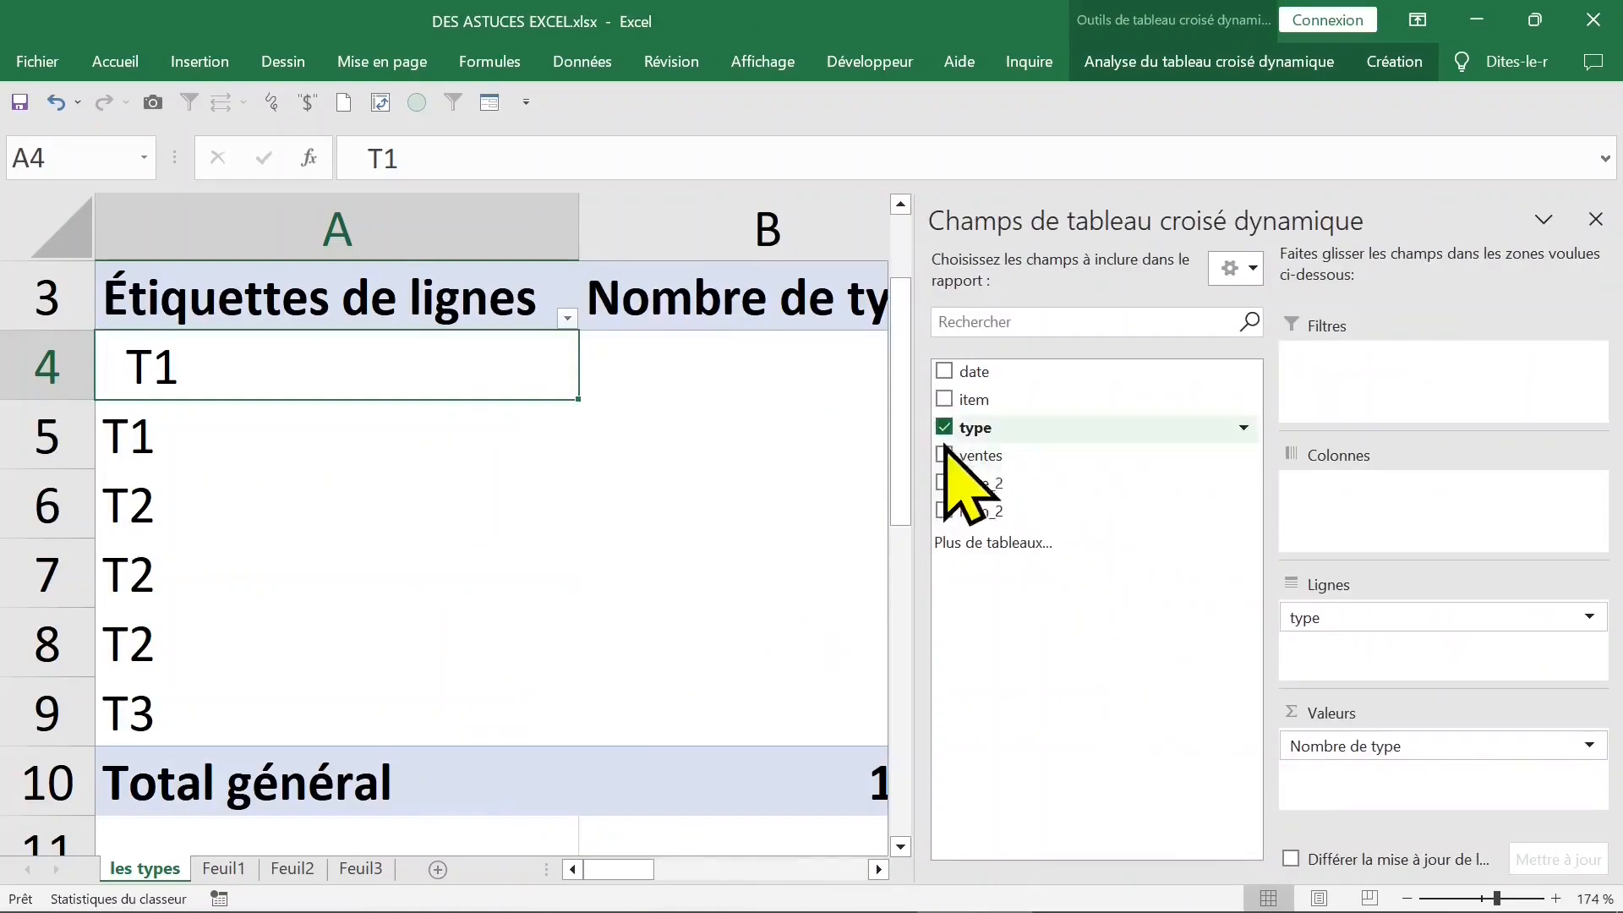
pyautogui.click(944, 428)
pyautogui.click(944, 482)
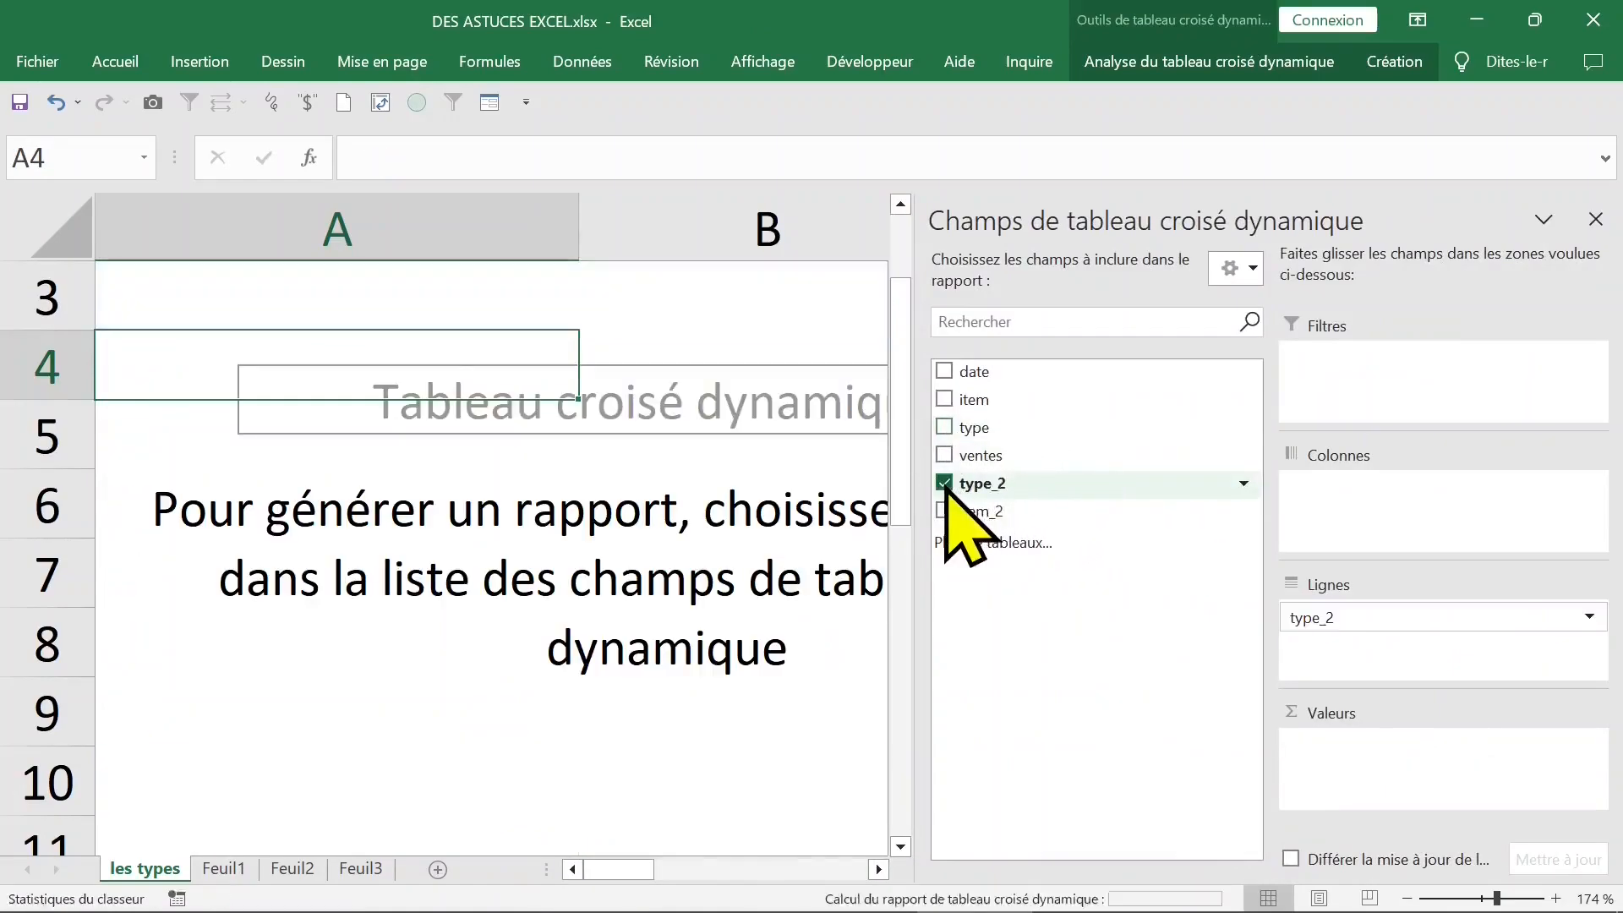
# - Add type_2 to the pivot table's values, hide the field list and rename the count column header to effectif
pyautogui.moveTo(944, 486); pyautogui.dragTo(1386, 761)
pyautogui.click(1595, 219)
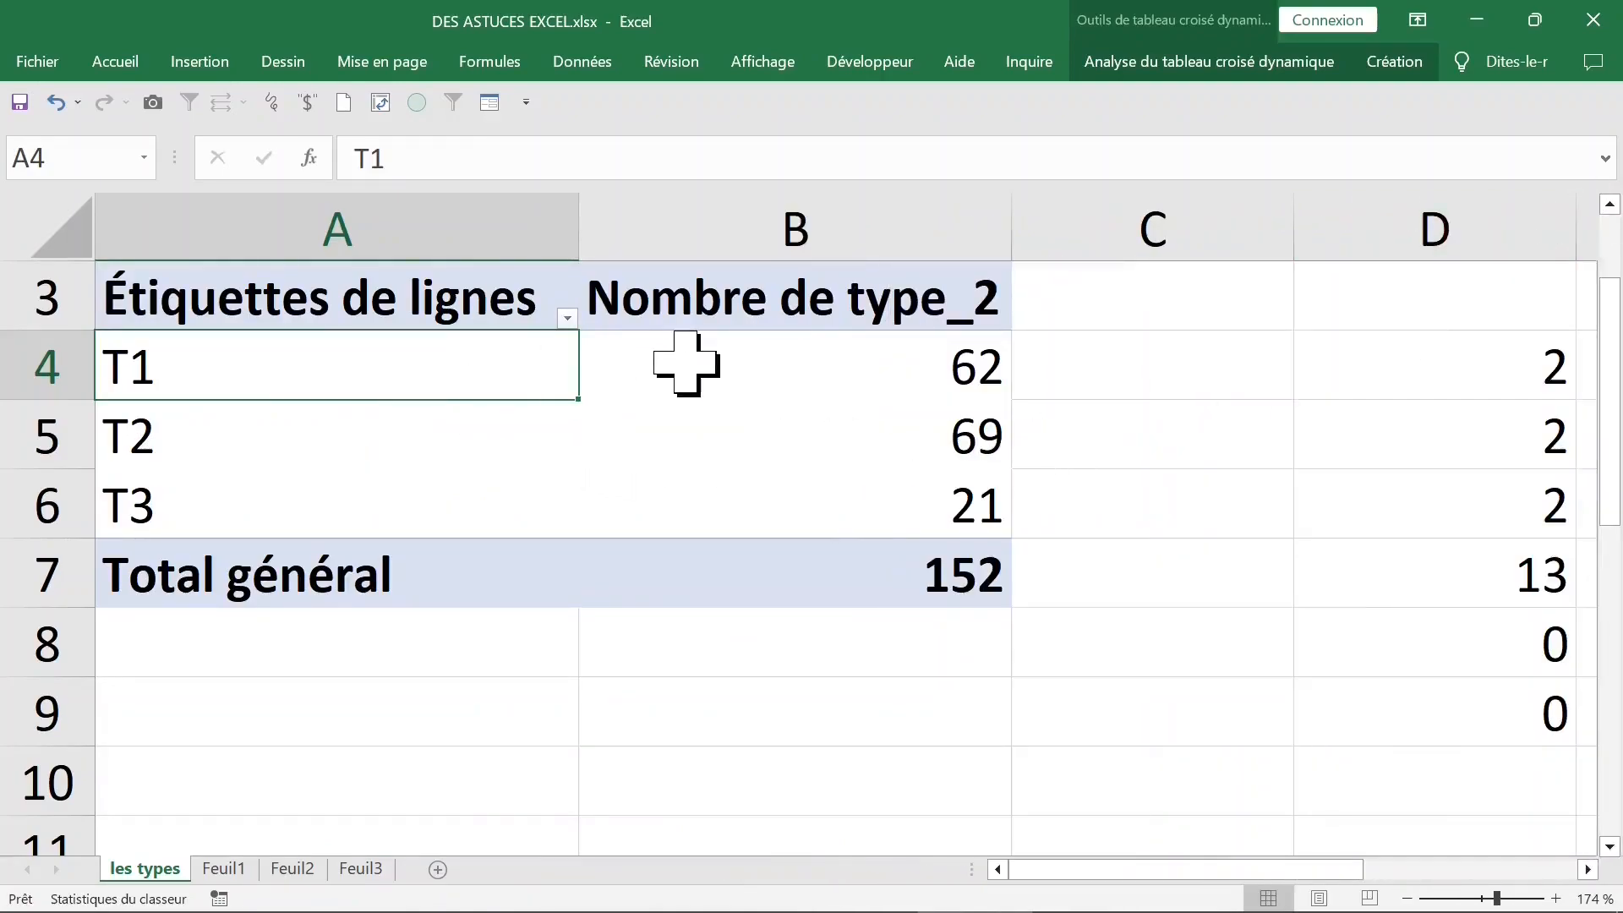
pyautogui.click(783, 294)
pyautogui.write('effectif')
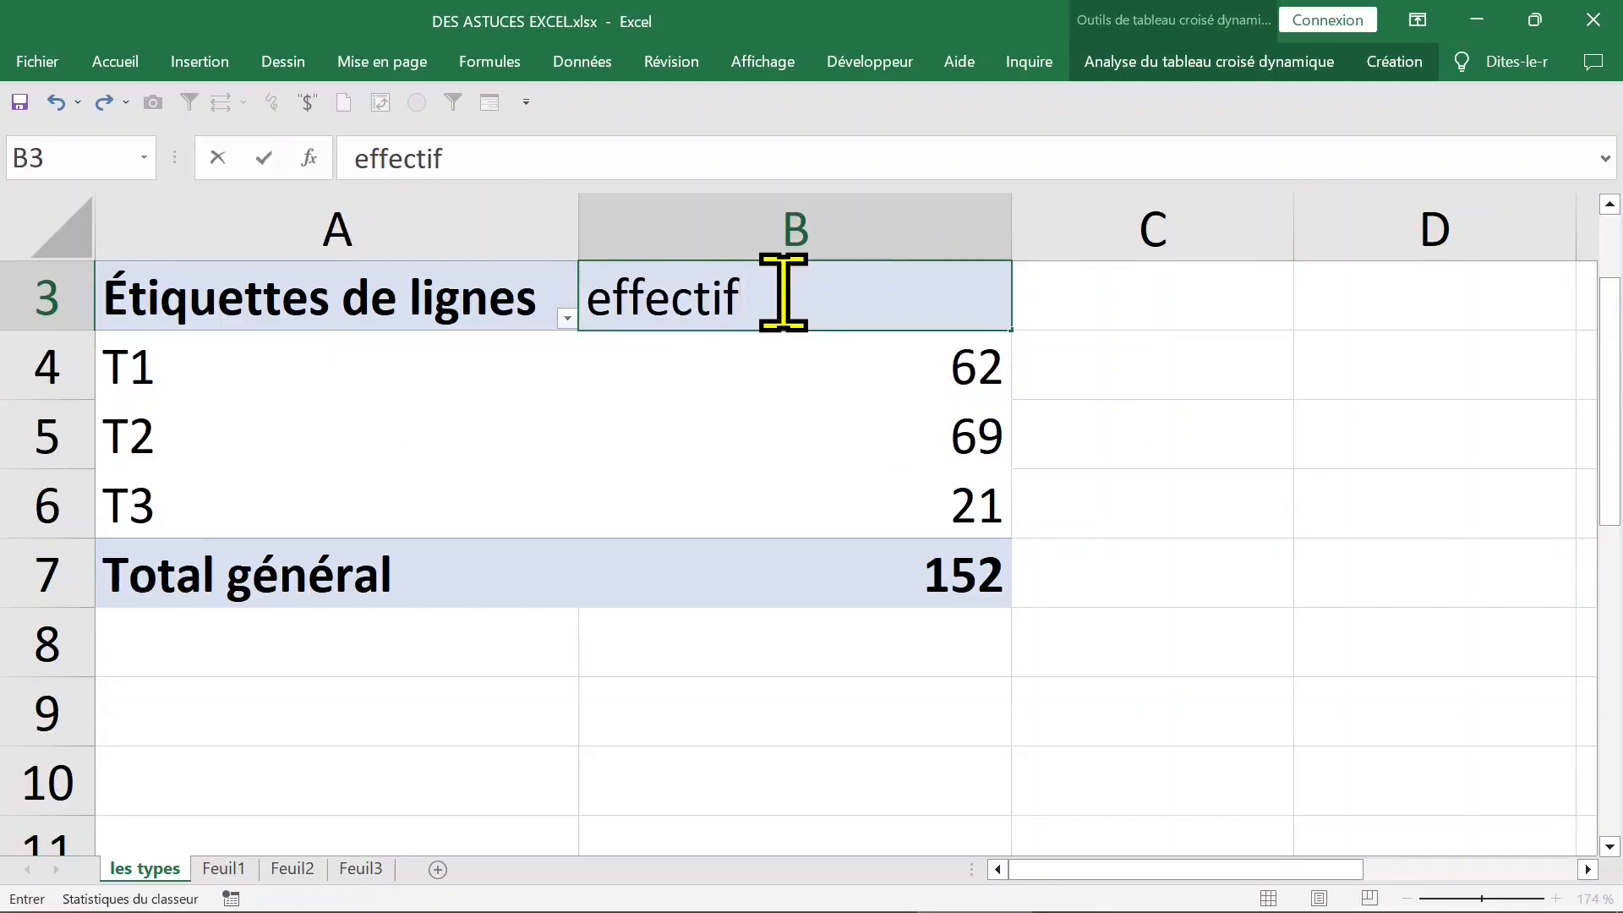
pyautogui.press('Return')
pyautogui.click(459, 317)
pyautogui.click(516, 376)
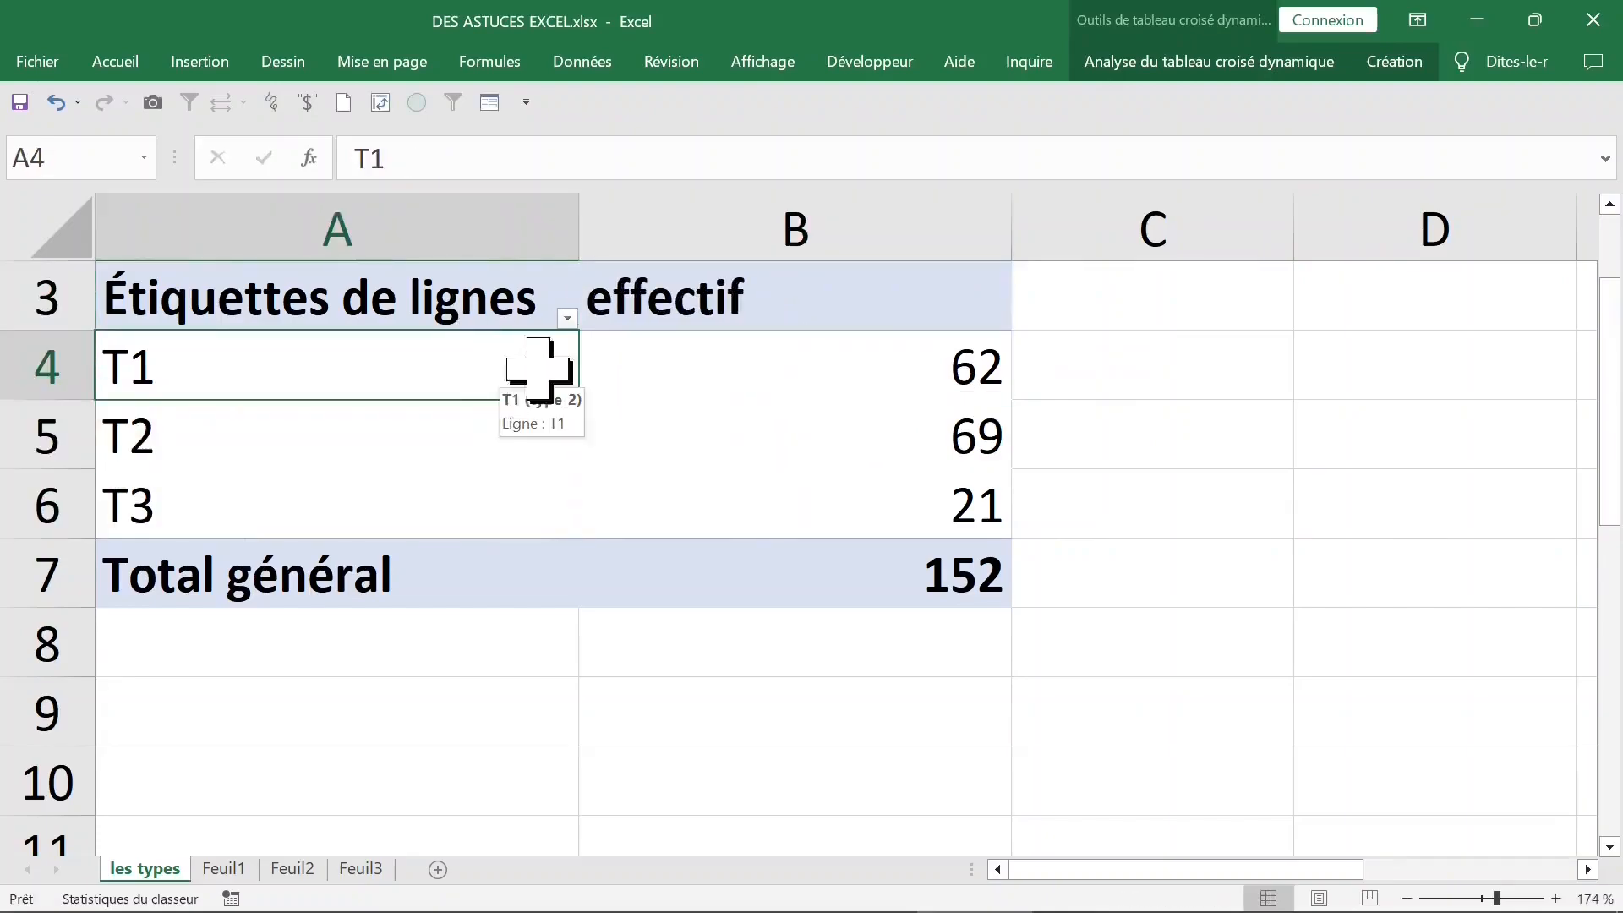
# - Switch the report layout of the les types pivot table to tabular form
pyautogui.click(1395, 62)
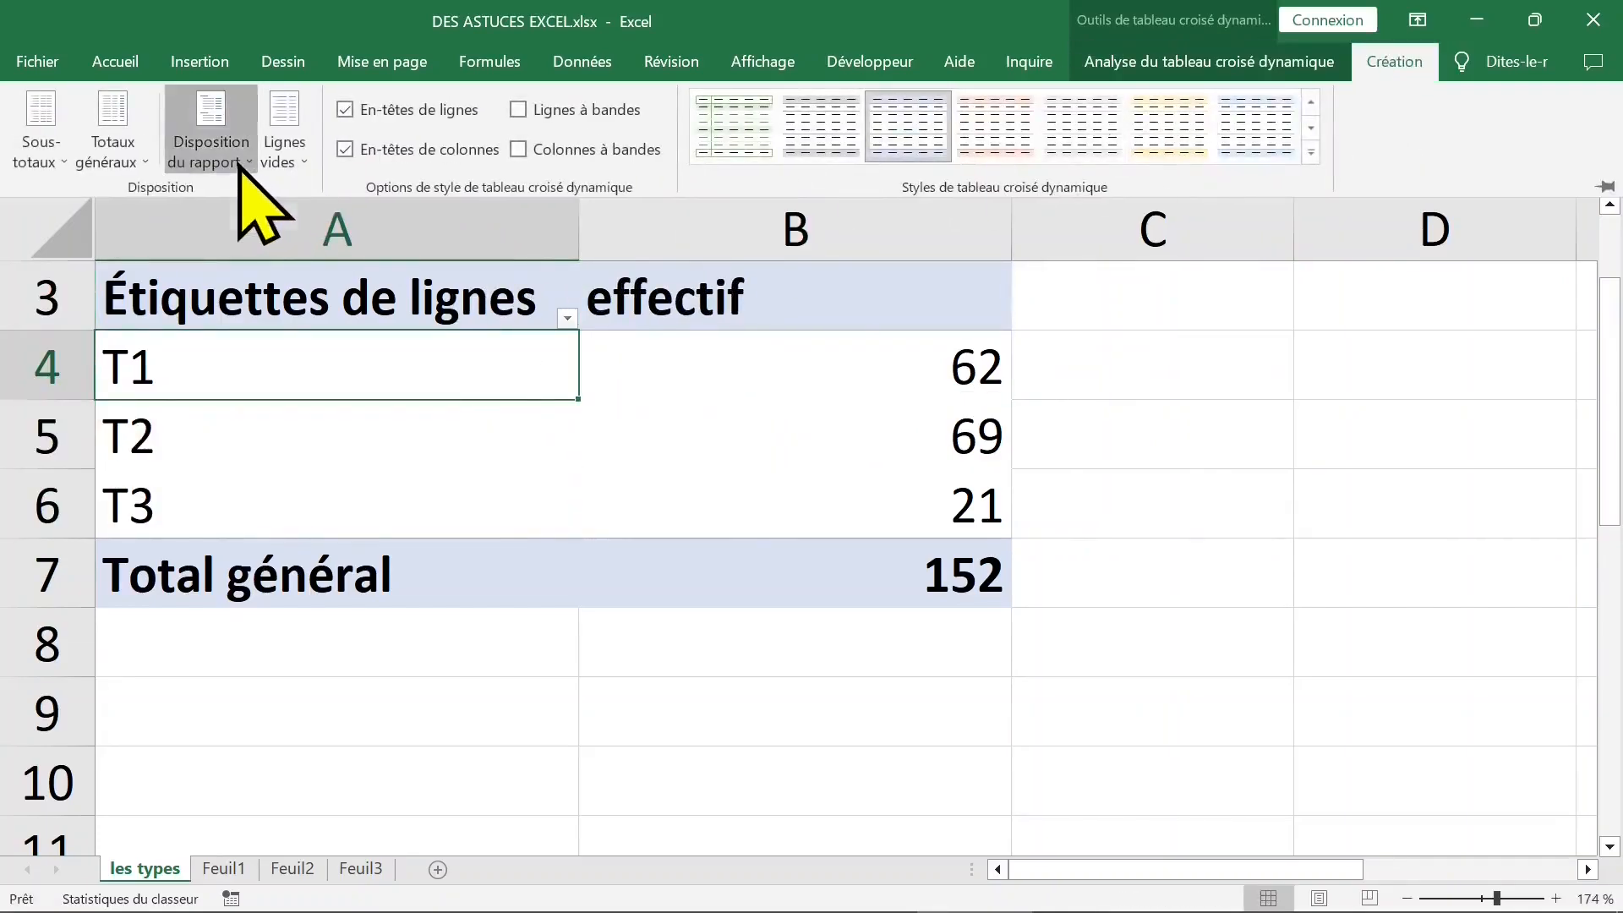
pyautogui.click(240, 163)
pyautogui.click(283, 311)
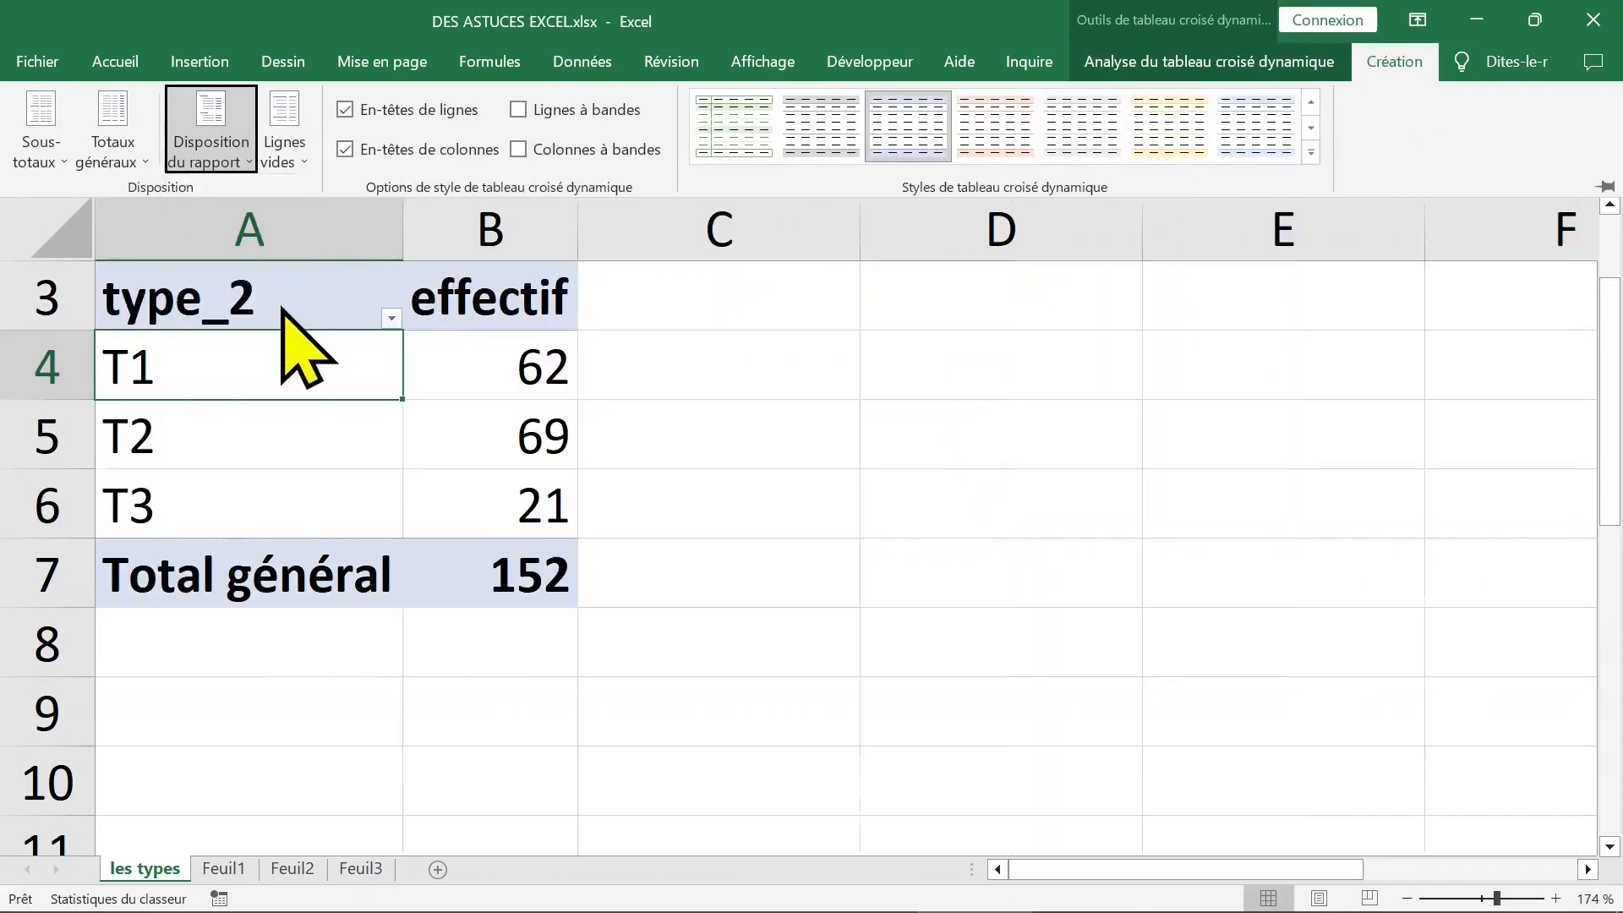
pyautogui.click(315, 405)
pyautogui.click(301, 380)
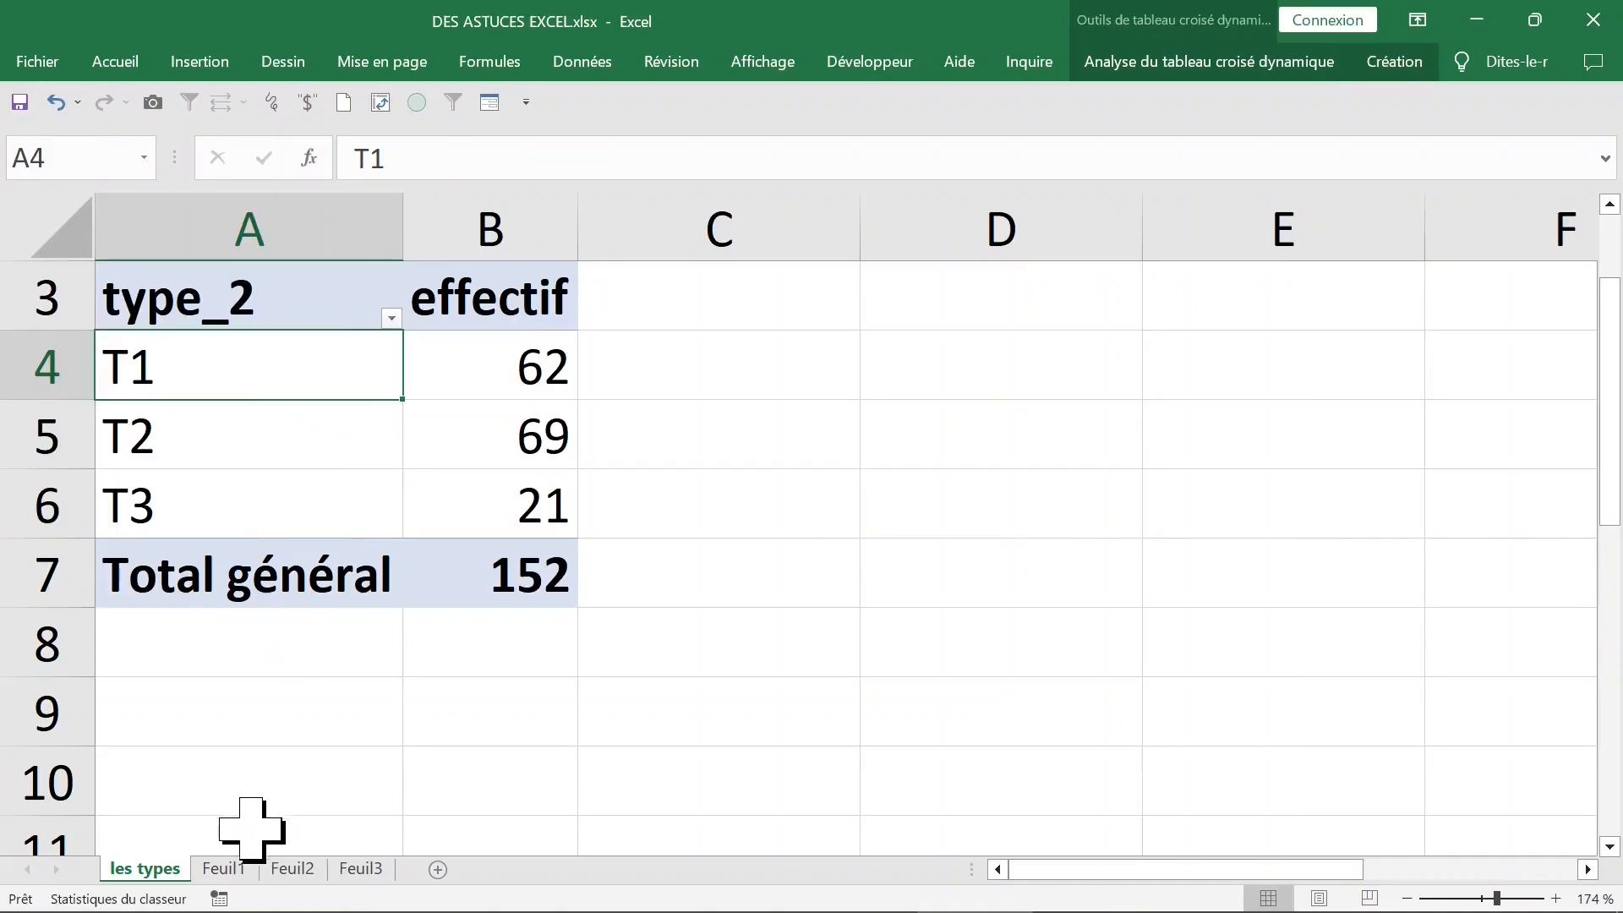
# - Auto-fit the width of the item_2 column (L) on the Feuil1 sheet
pyautogui.click(230, 868)
pyautogui.click(1103, 319)
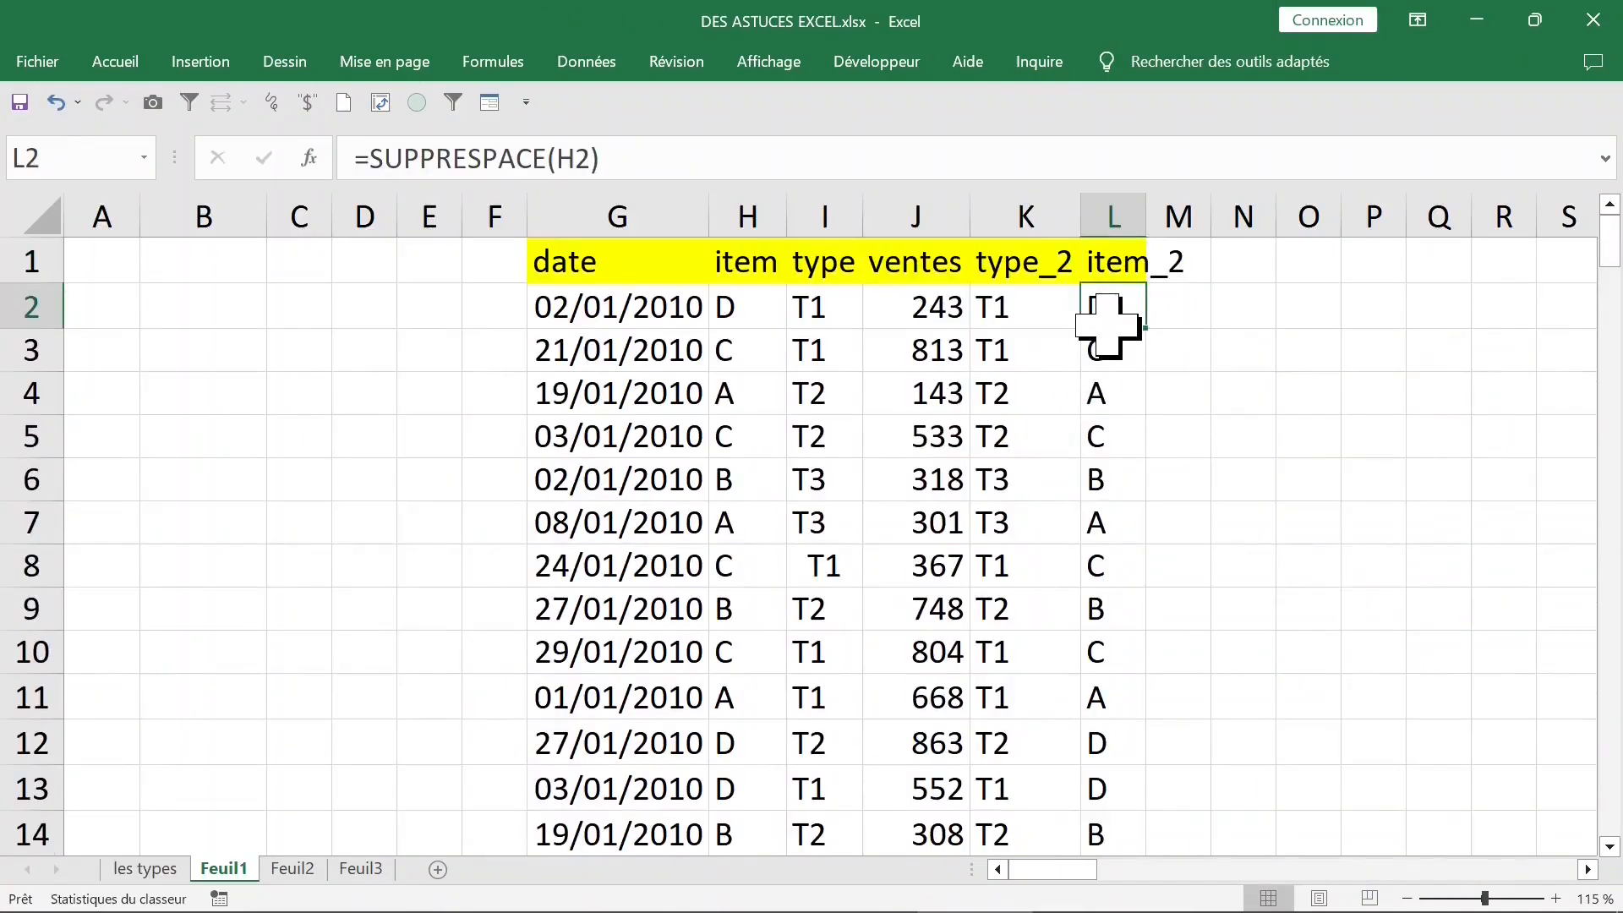
pyautogui.doubleClick(1147, 217)
# - Insert a pivot table from the range Feuil1!$G$1:$L$153 on a new worksheet
pyautogui.click(870, 397)
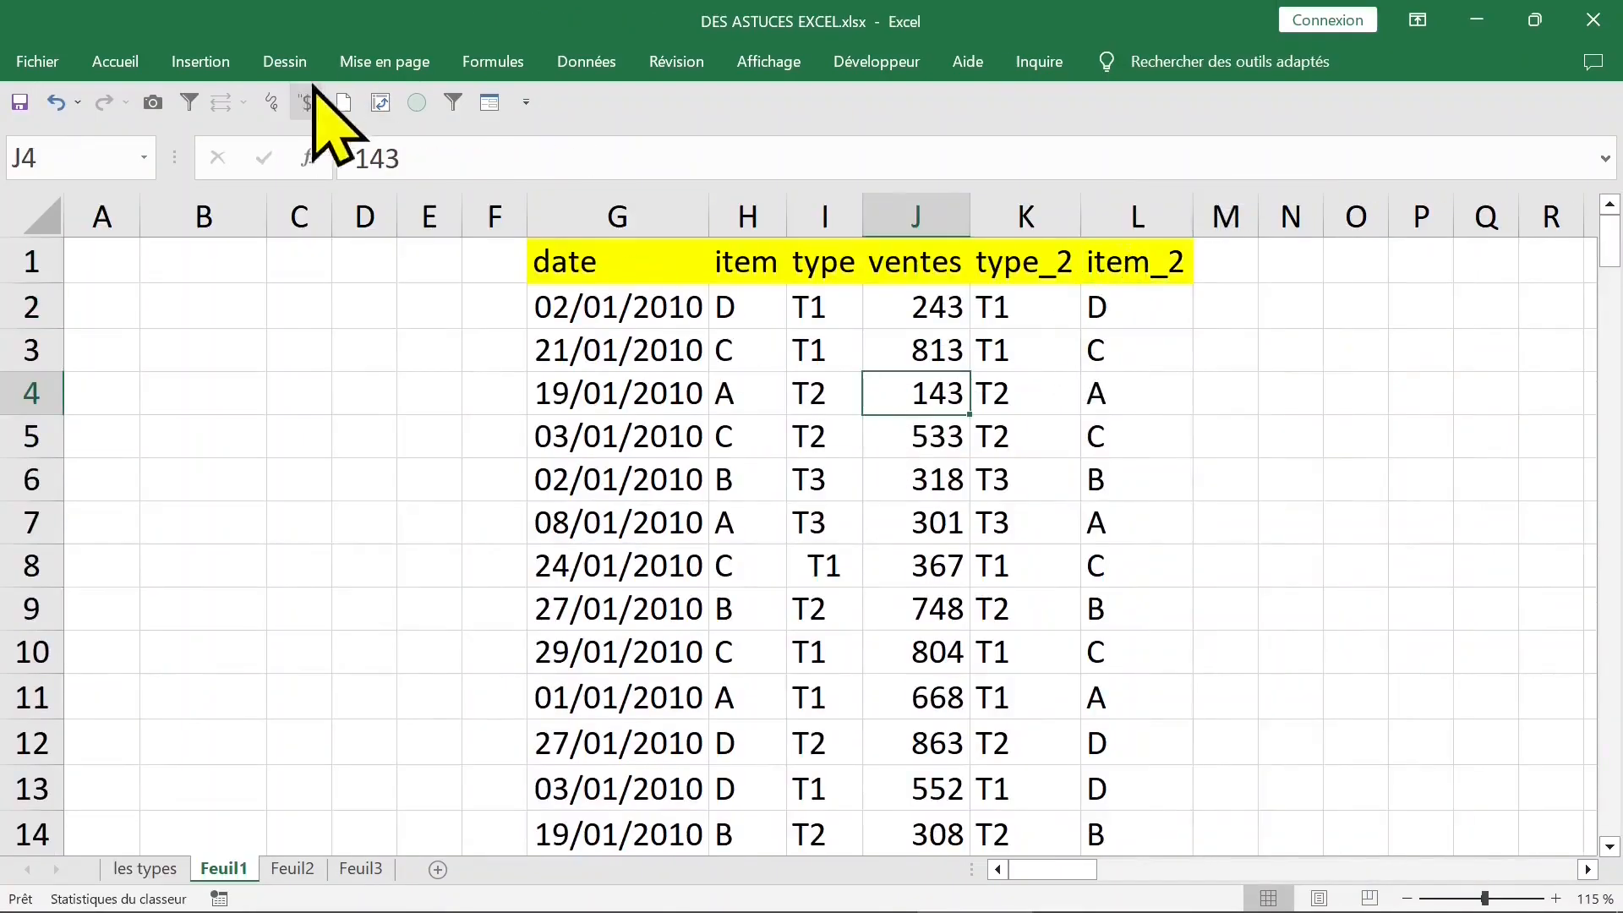
pyautogui.click(200, 61)
pyautogui.click(55, 147)
pyautogui.click(119, 195)
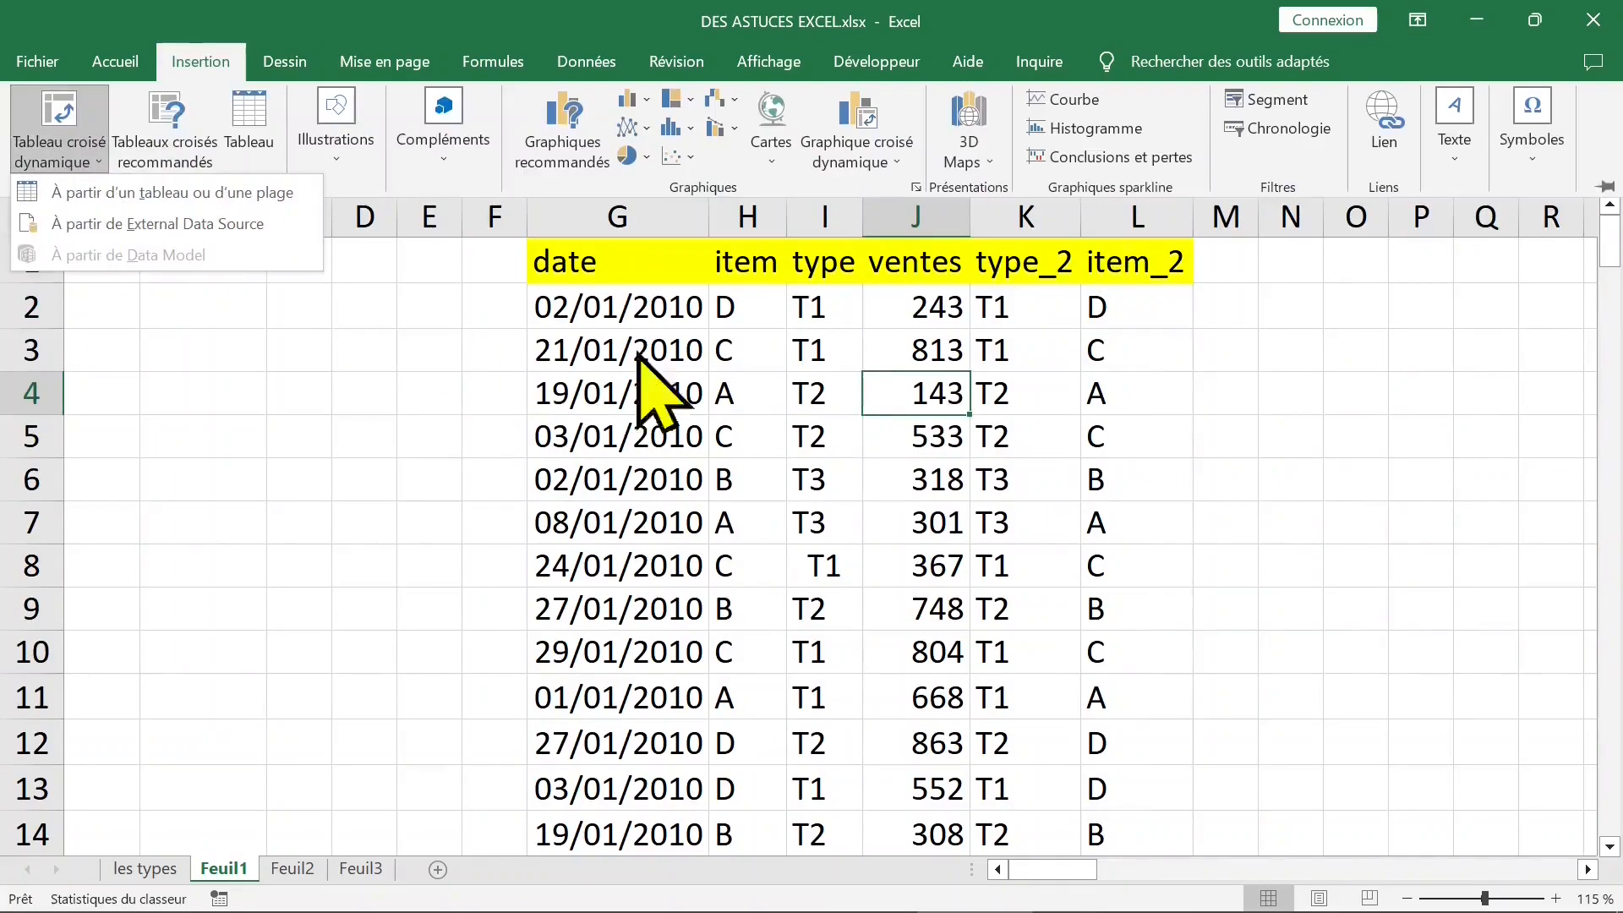
pyautogui.click(201, 61)
pyautogui.click(59, 114)
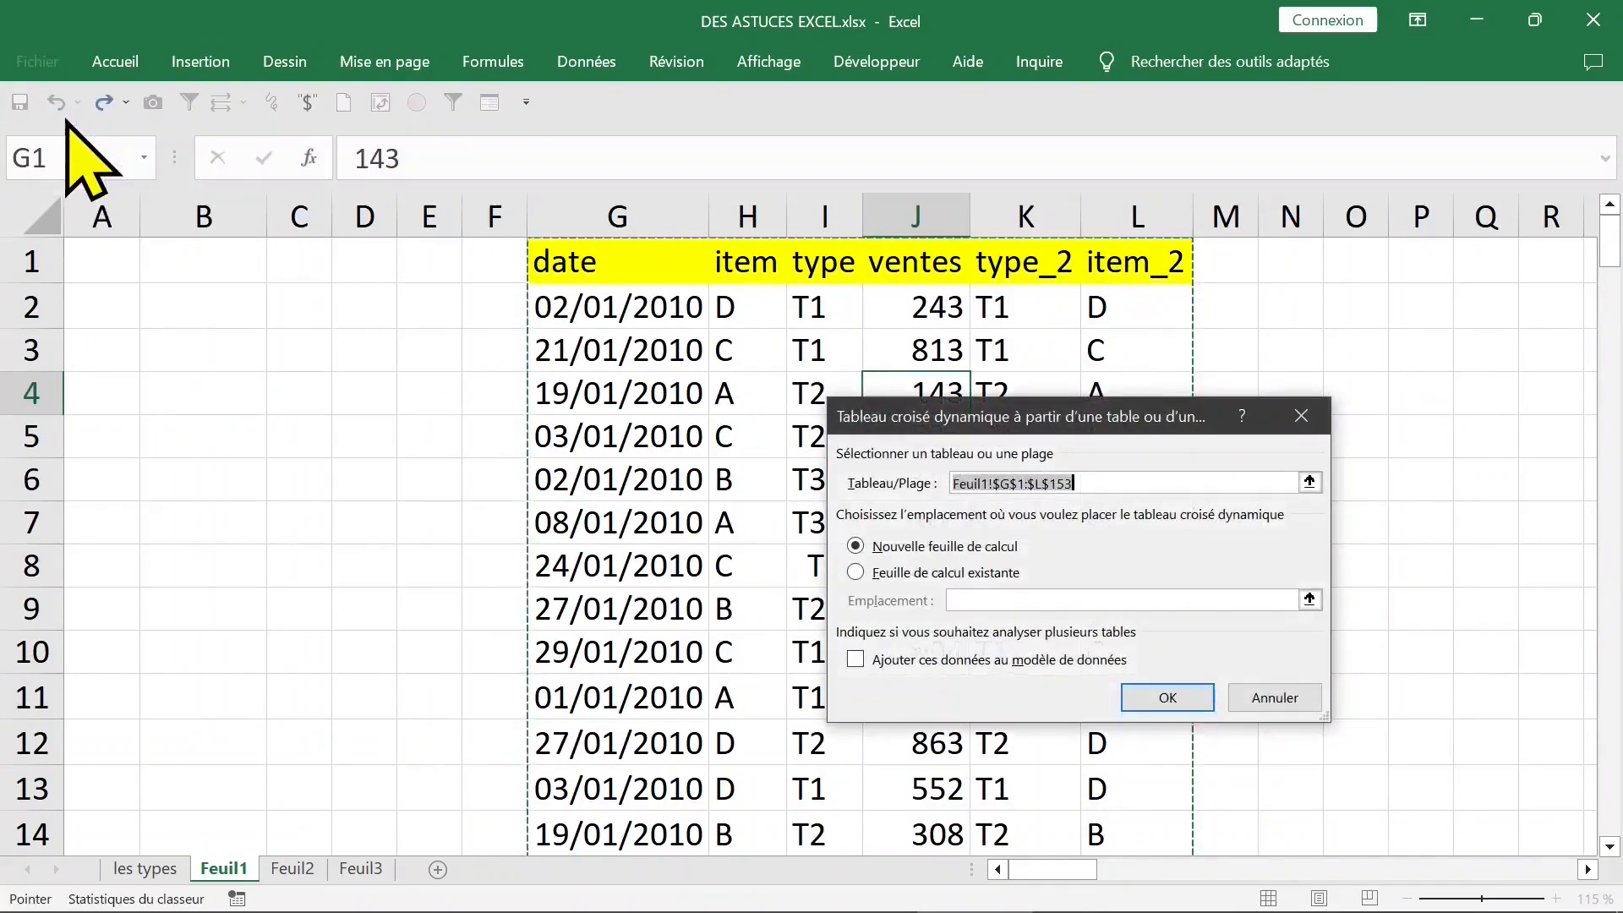
pyautogui.click(1167, 697)
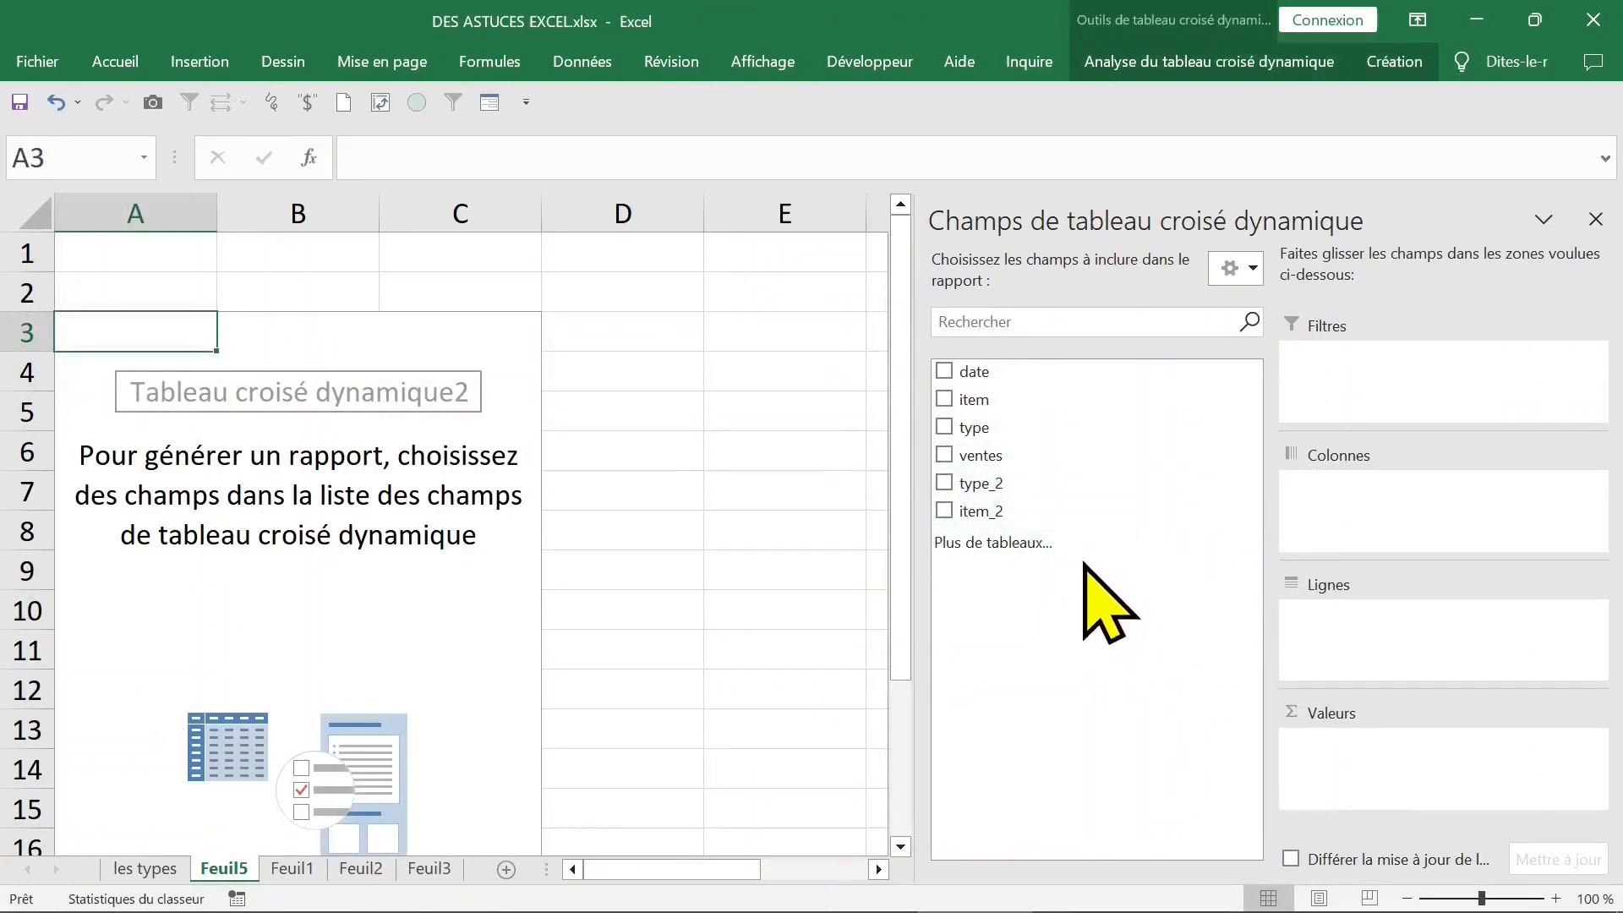
# - Put item_2 in both the rows and the values of the new pivot table, and hide the field list
pyautogui.click(952, 512)
pyautogui.moveTo(971, 511); pyautogui.dragTo(1371, 768)
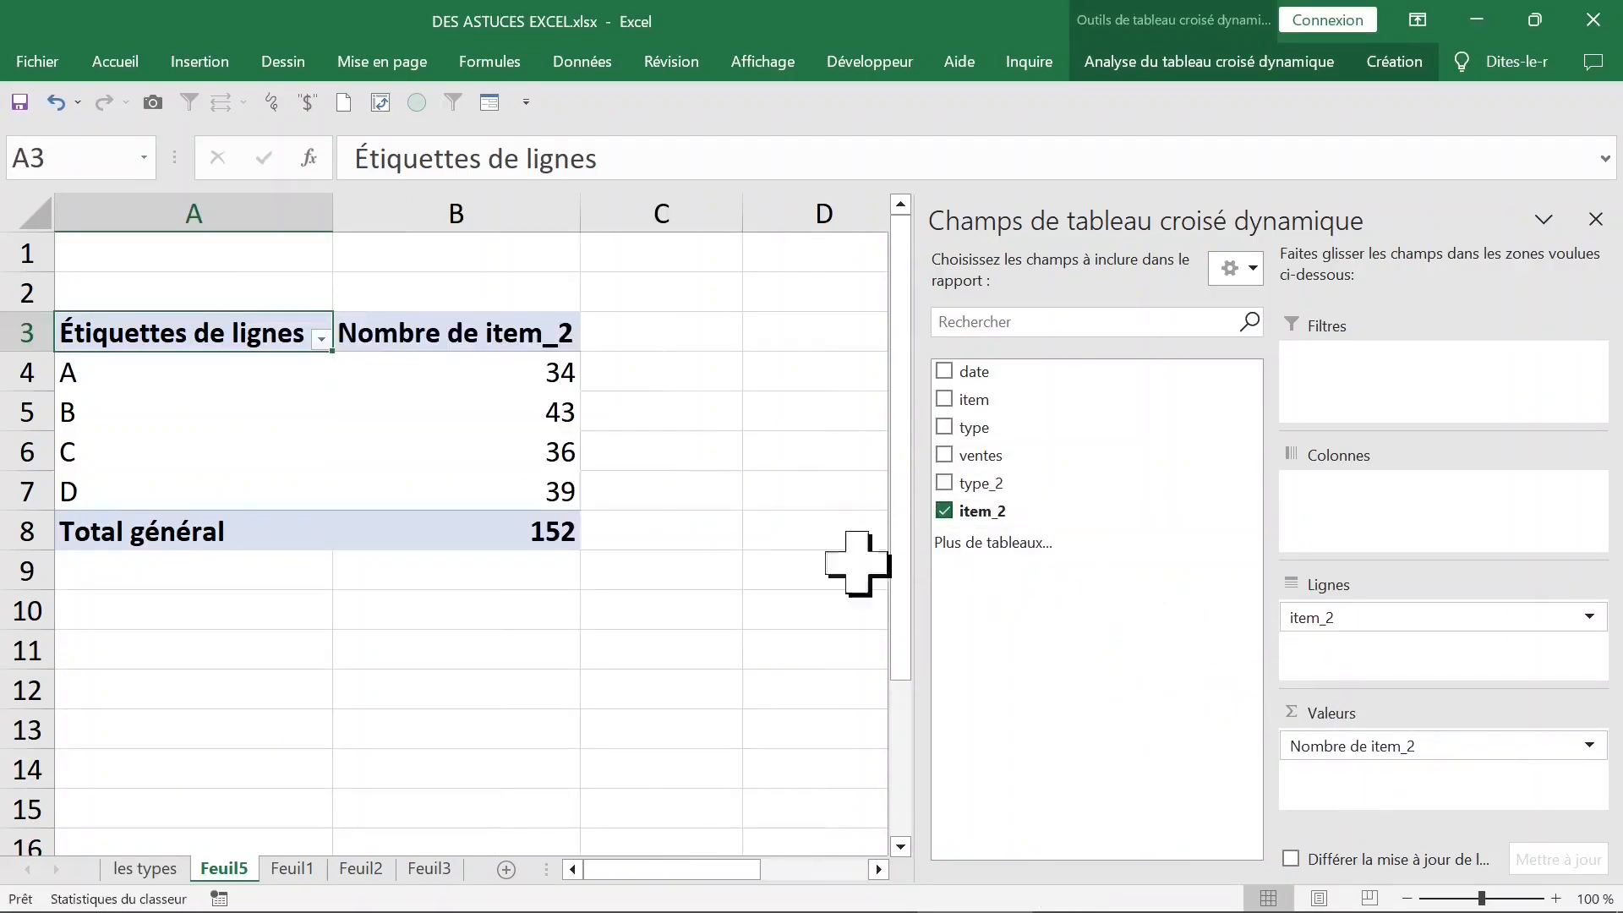
pyautogui.click(166, 394)
pyautogui.click(159, 424)
pyautogui.click(192, 493)
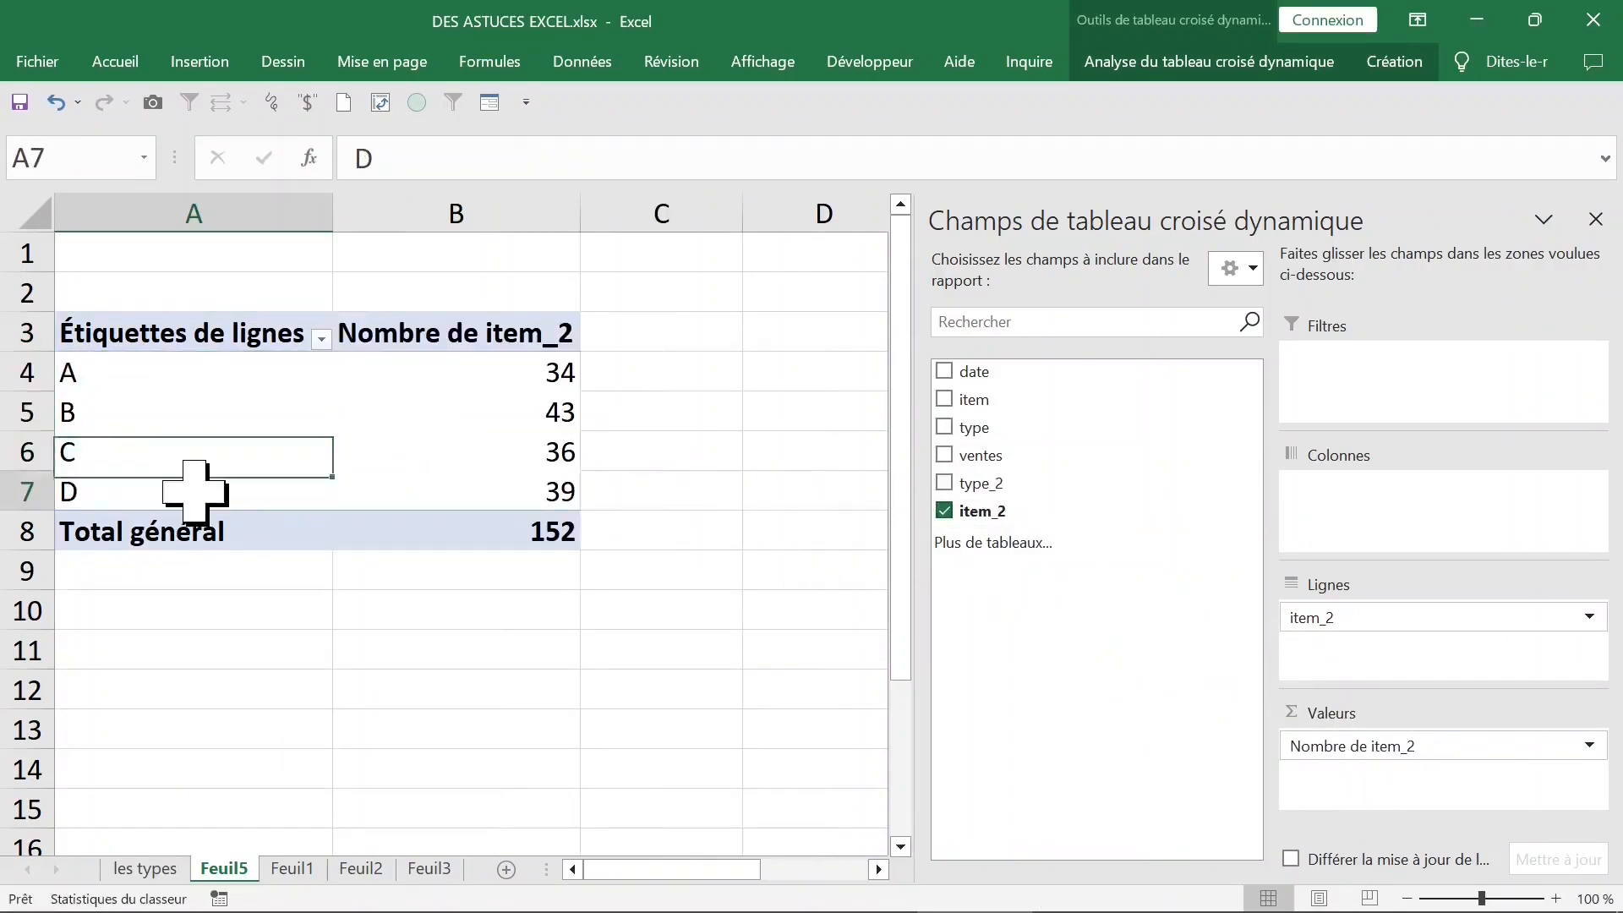
pyautogui.click(503, 451)
pyautogui.click(254, 450)
pyautogui.click(1595, 219)
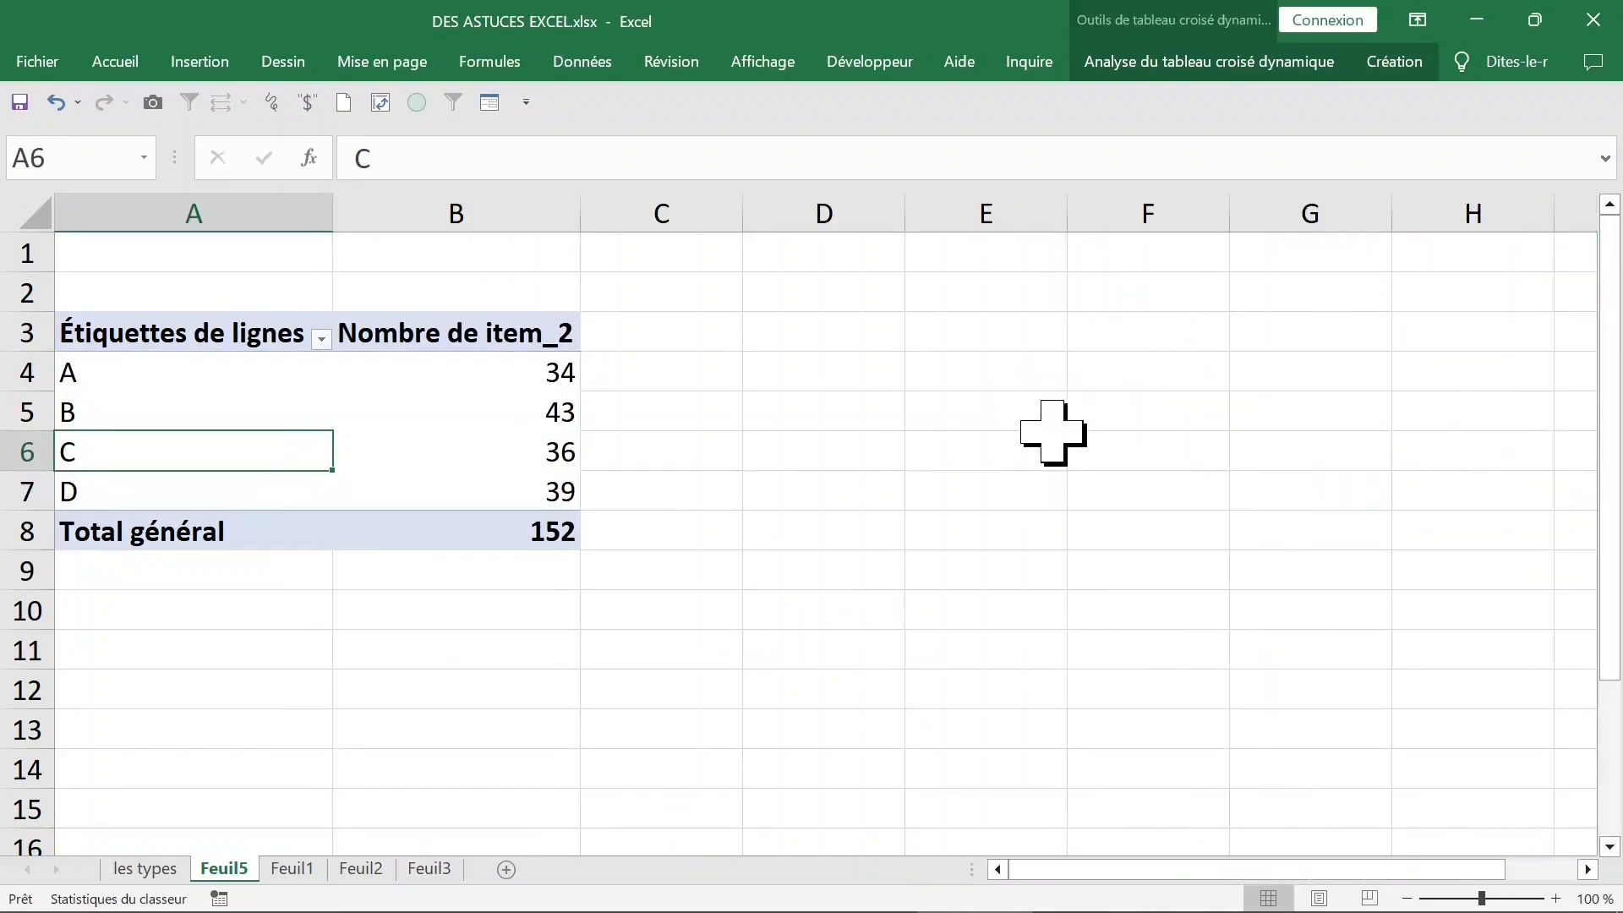
# - Show the field list again, place type_2 in the pivot table's columns and close the list
pyautogui.click(372, 418)
pyautogui.rightClick(393, 412)
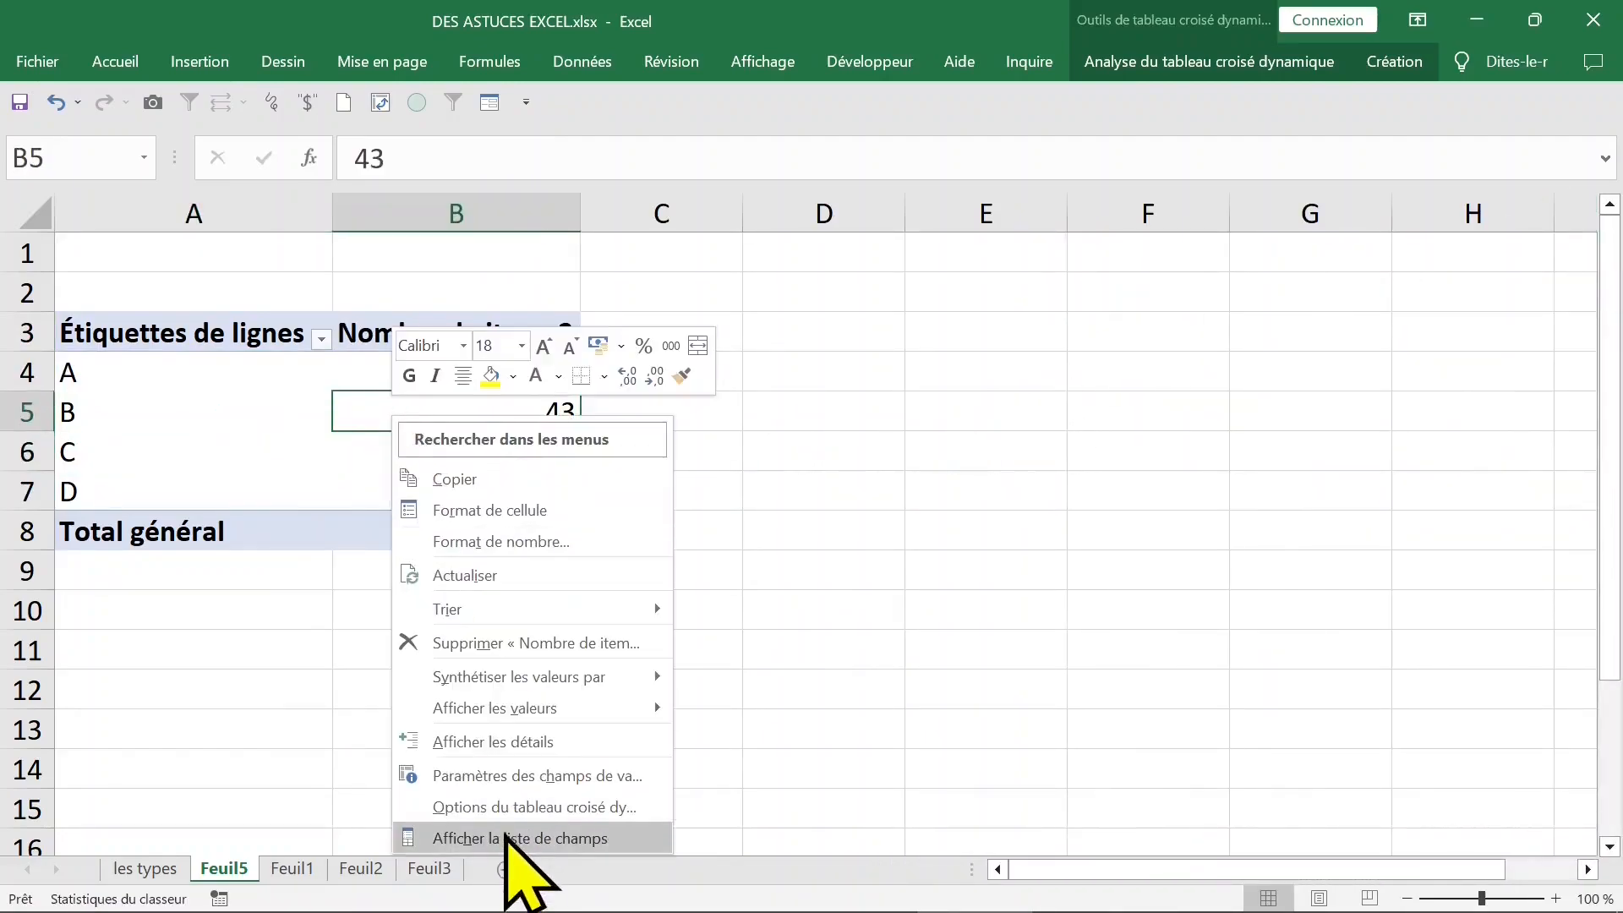
pyautogui.click(956, 592)
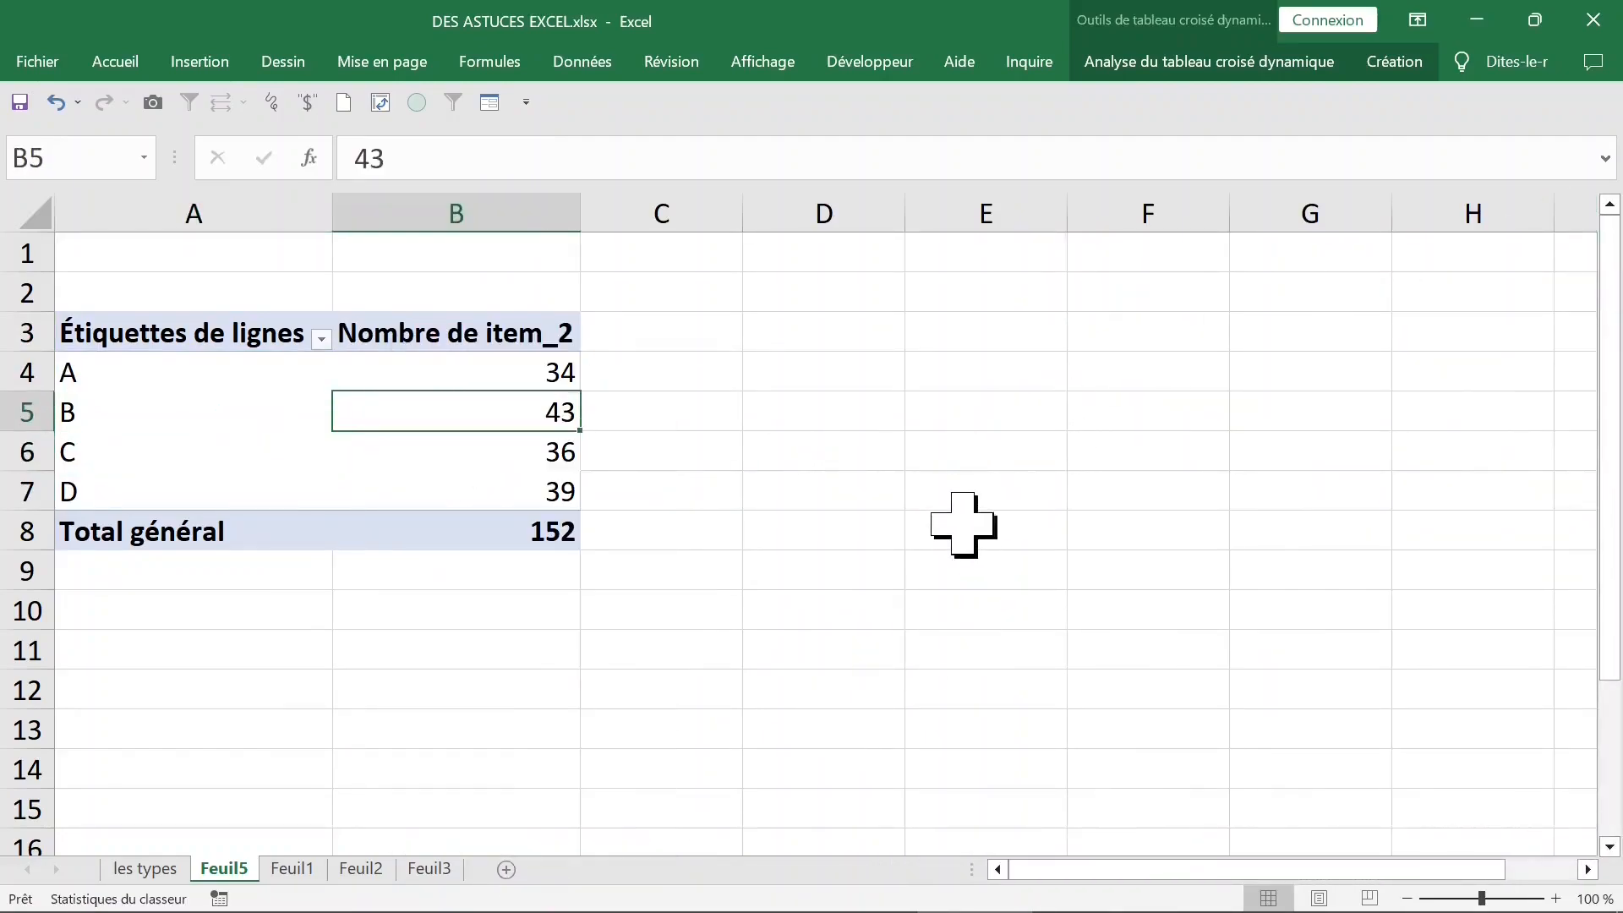
pyautogui.click(1394, 66)
pyautogui.click(1297, 65)
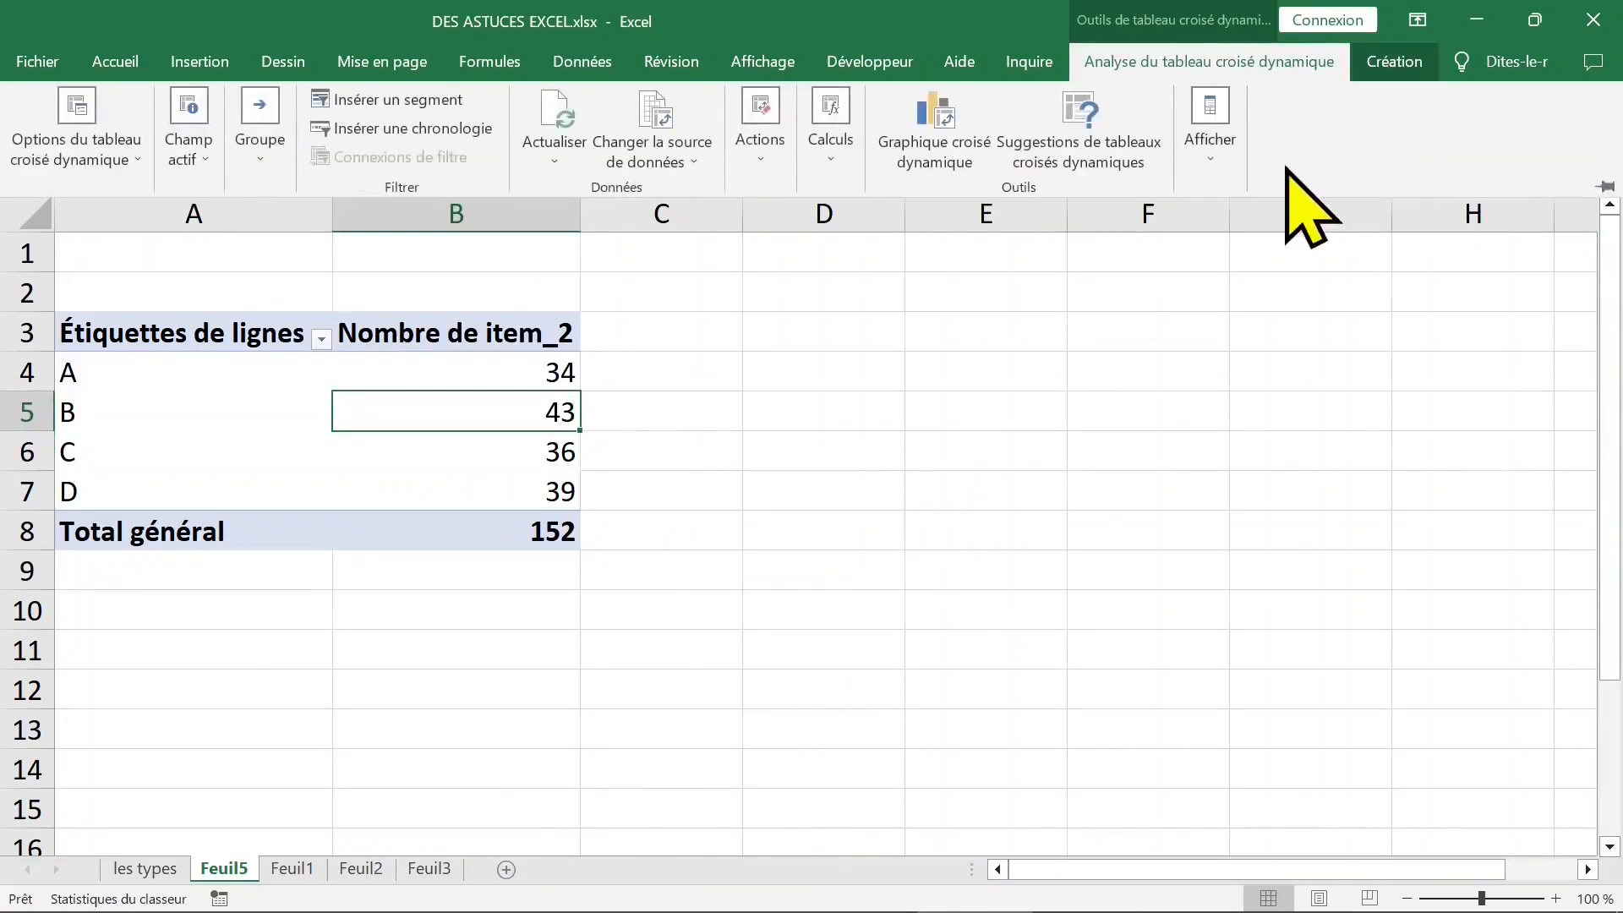
pyautogui.click(1220, 161)
pyautogui.click(1207, 249)
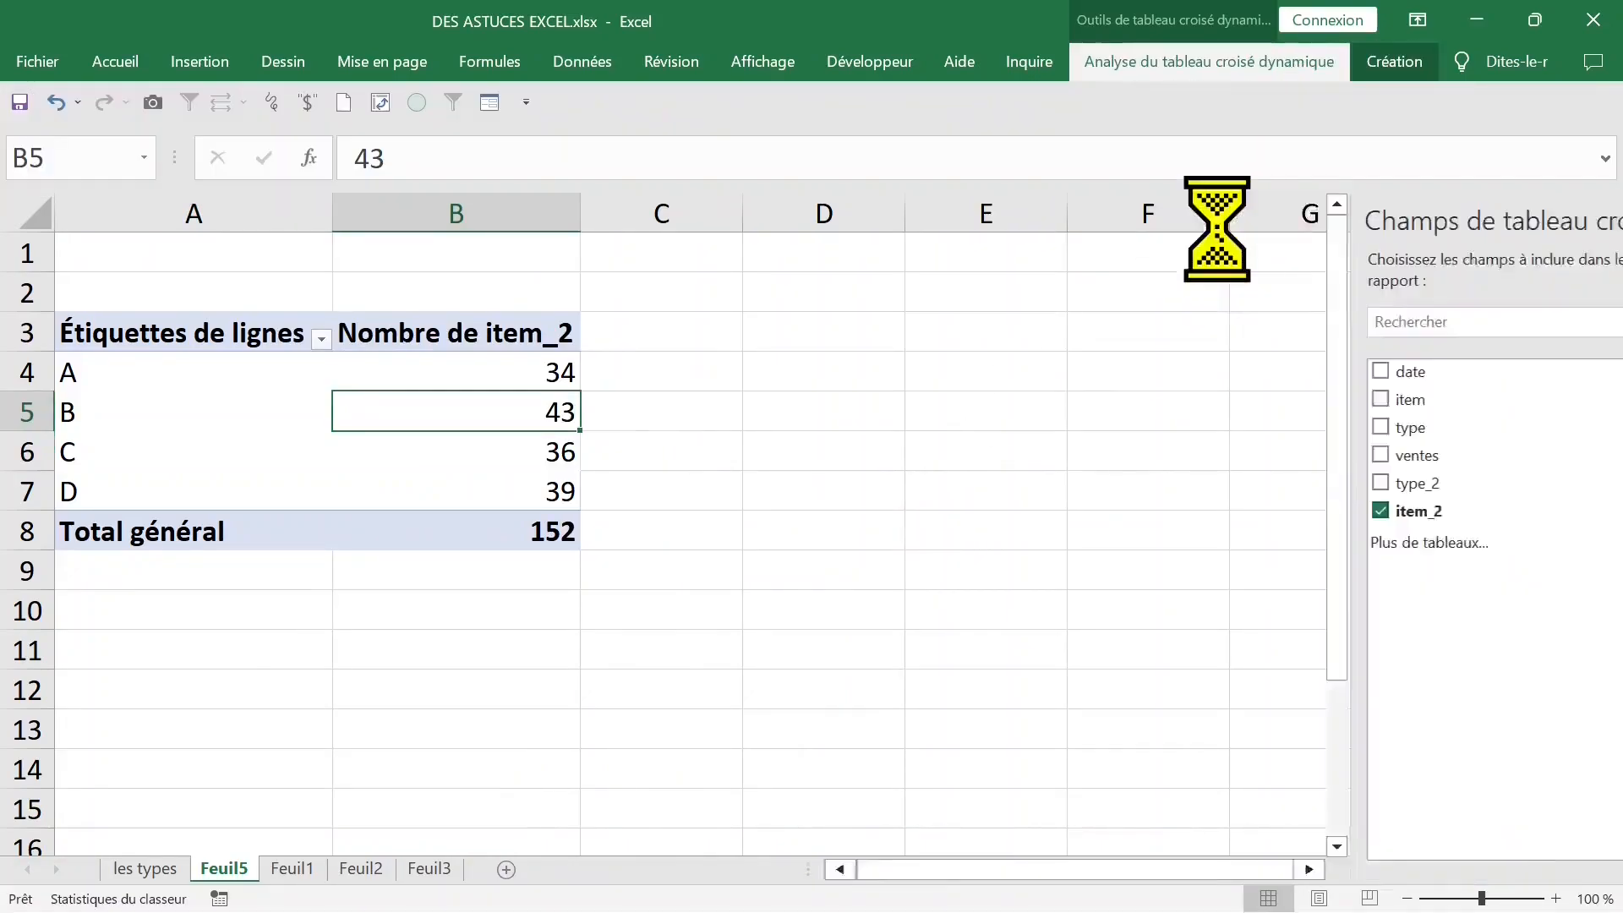
pyautogui.click(945, 483)
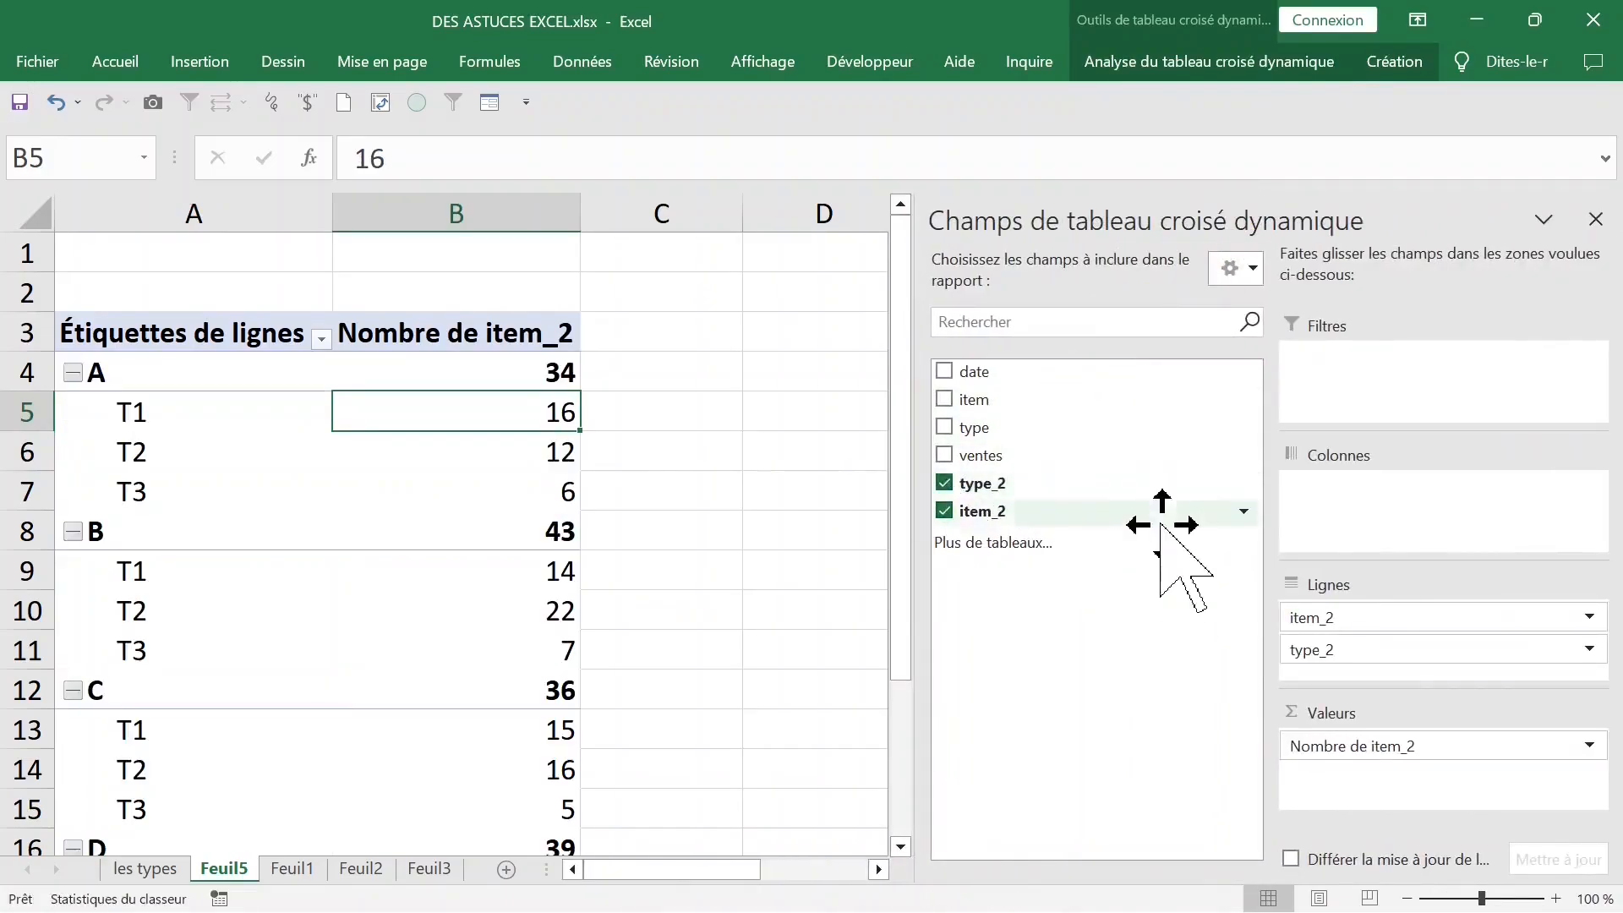
pyautogui.moveTo(1377, 653); pyautogui.dragTo(1390, 529)
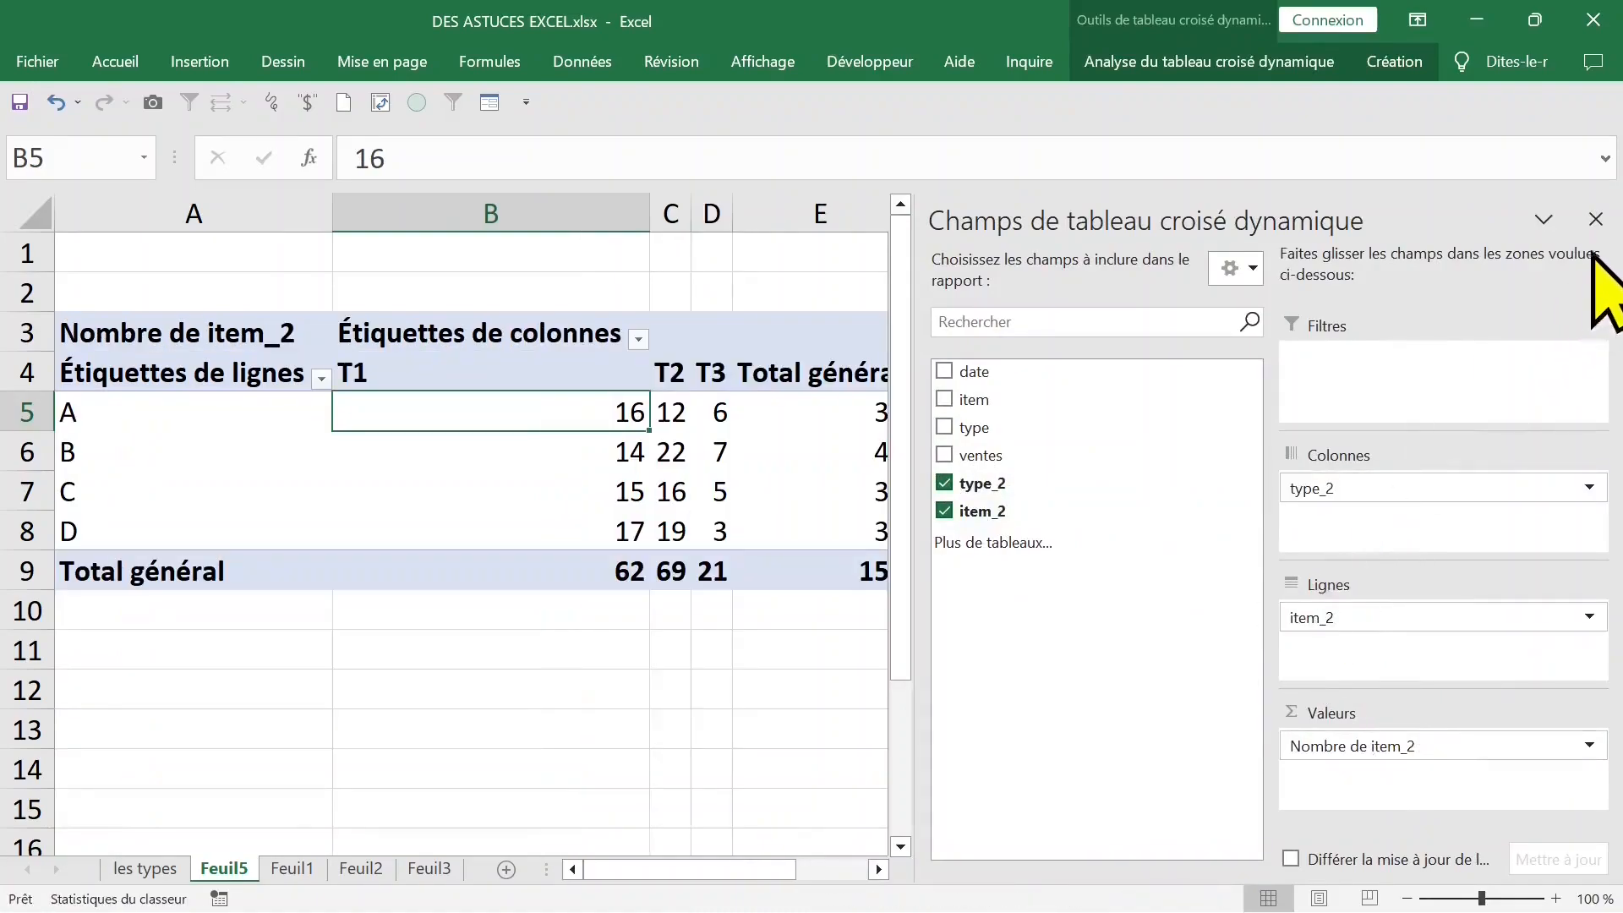
pyautogui.click(1596, 219)
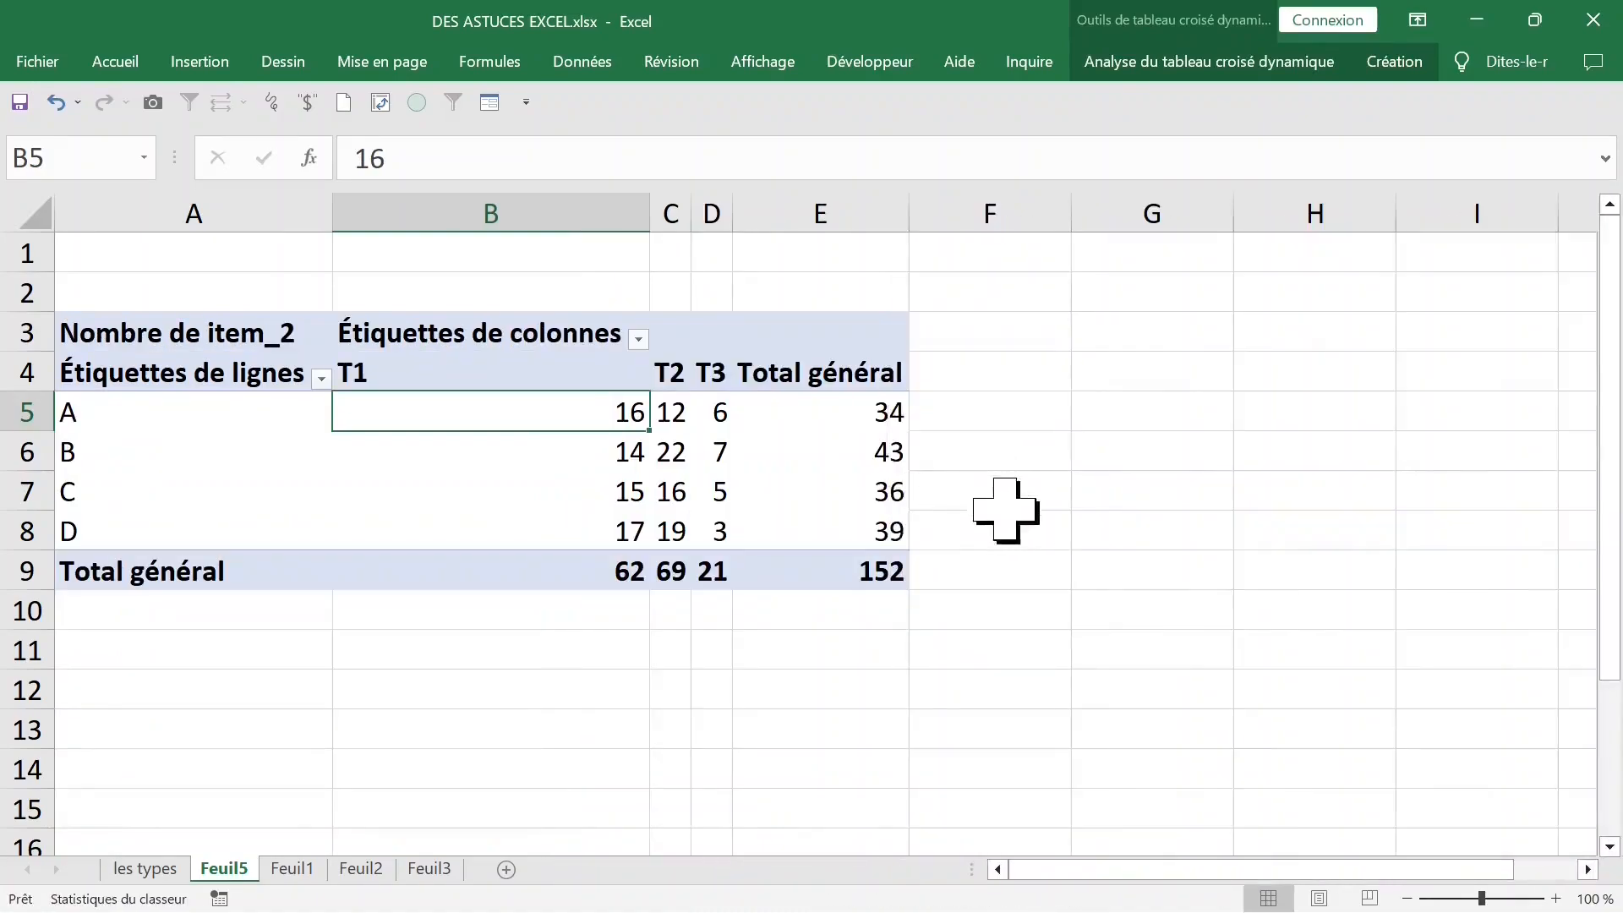
# - Change the pivot table's report layout so its headers show the field names item_2 and type_2
pyautogui.click(1259, 64)
pyautogui.click(1393, 63)
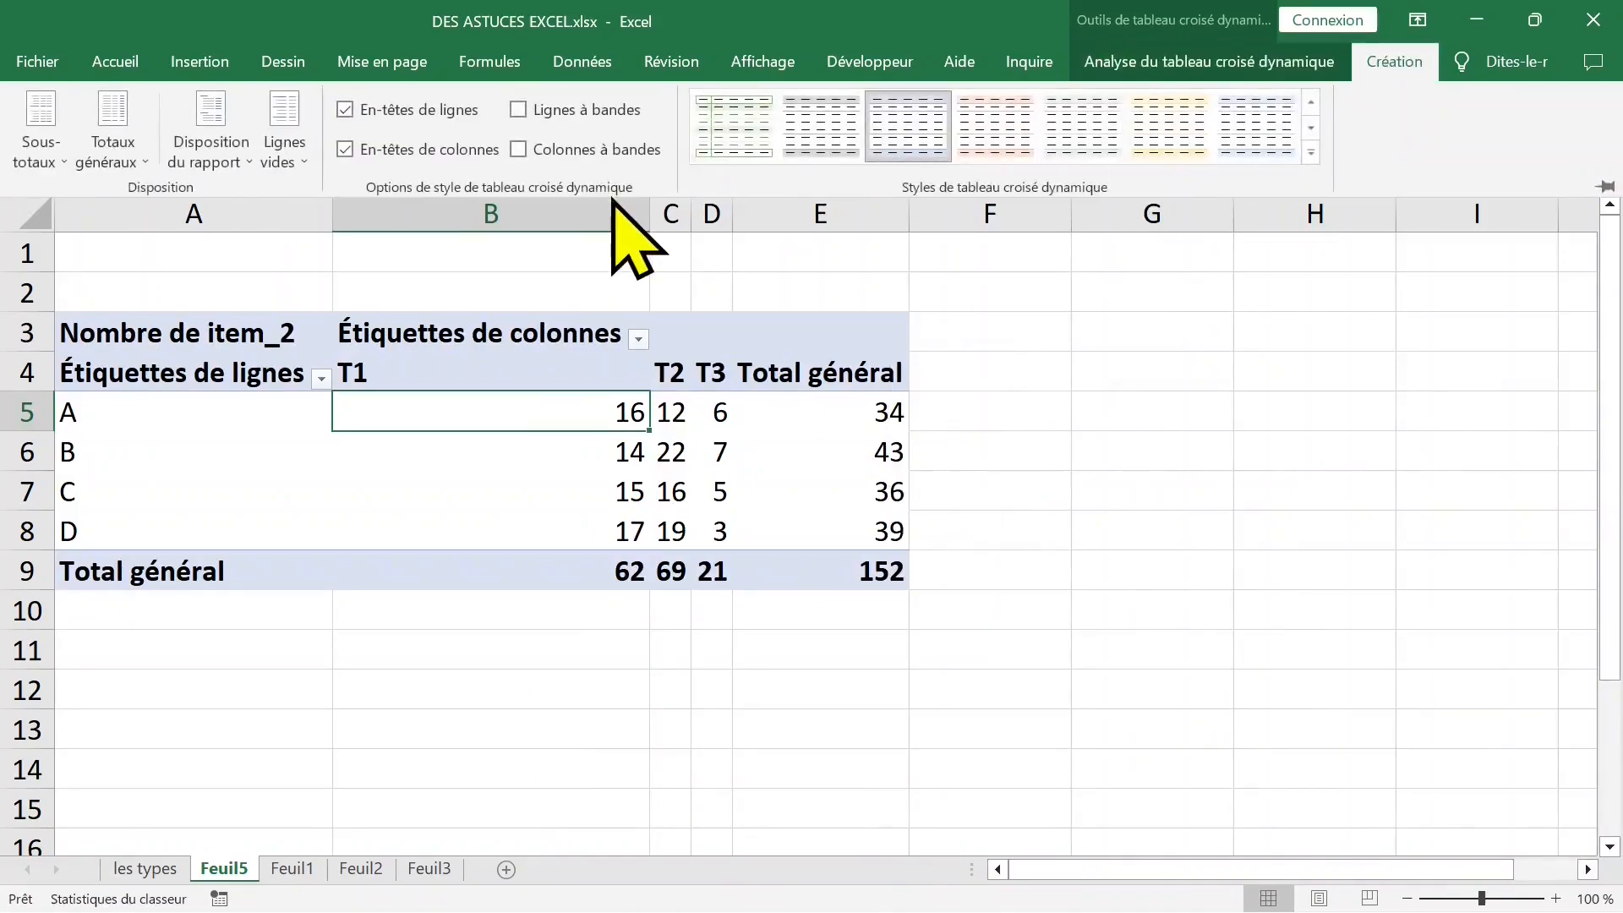
pyautogui.click(245, 157)
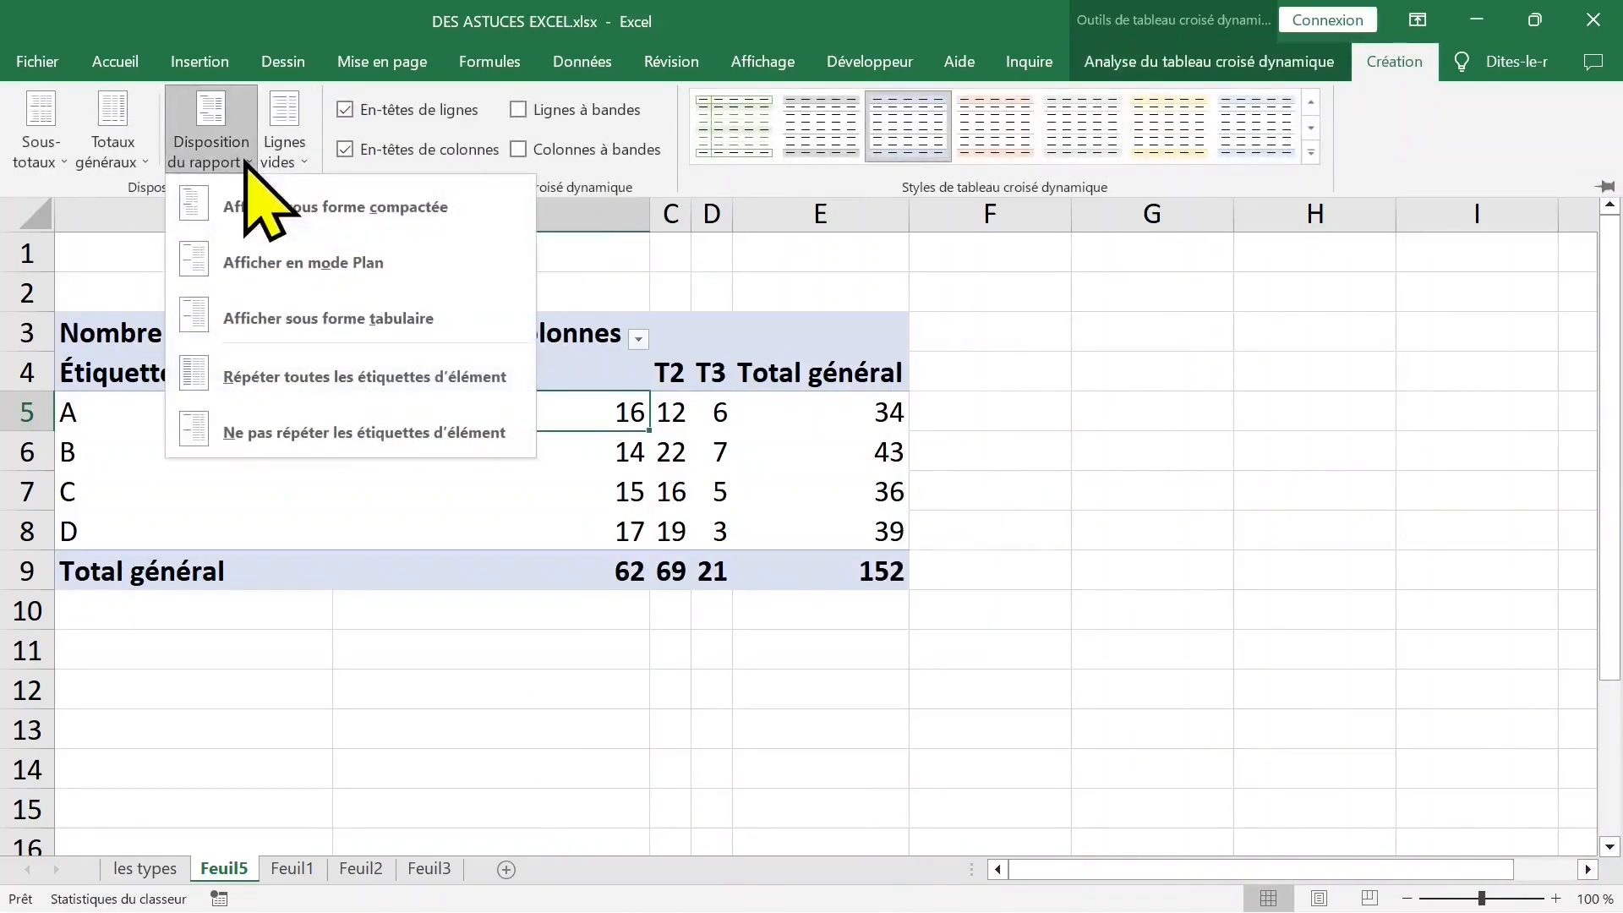
pyautogui.click(262, 279)
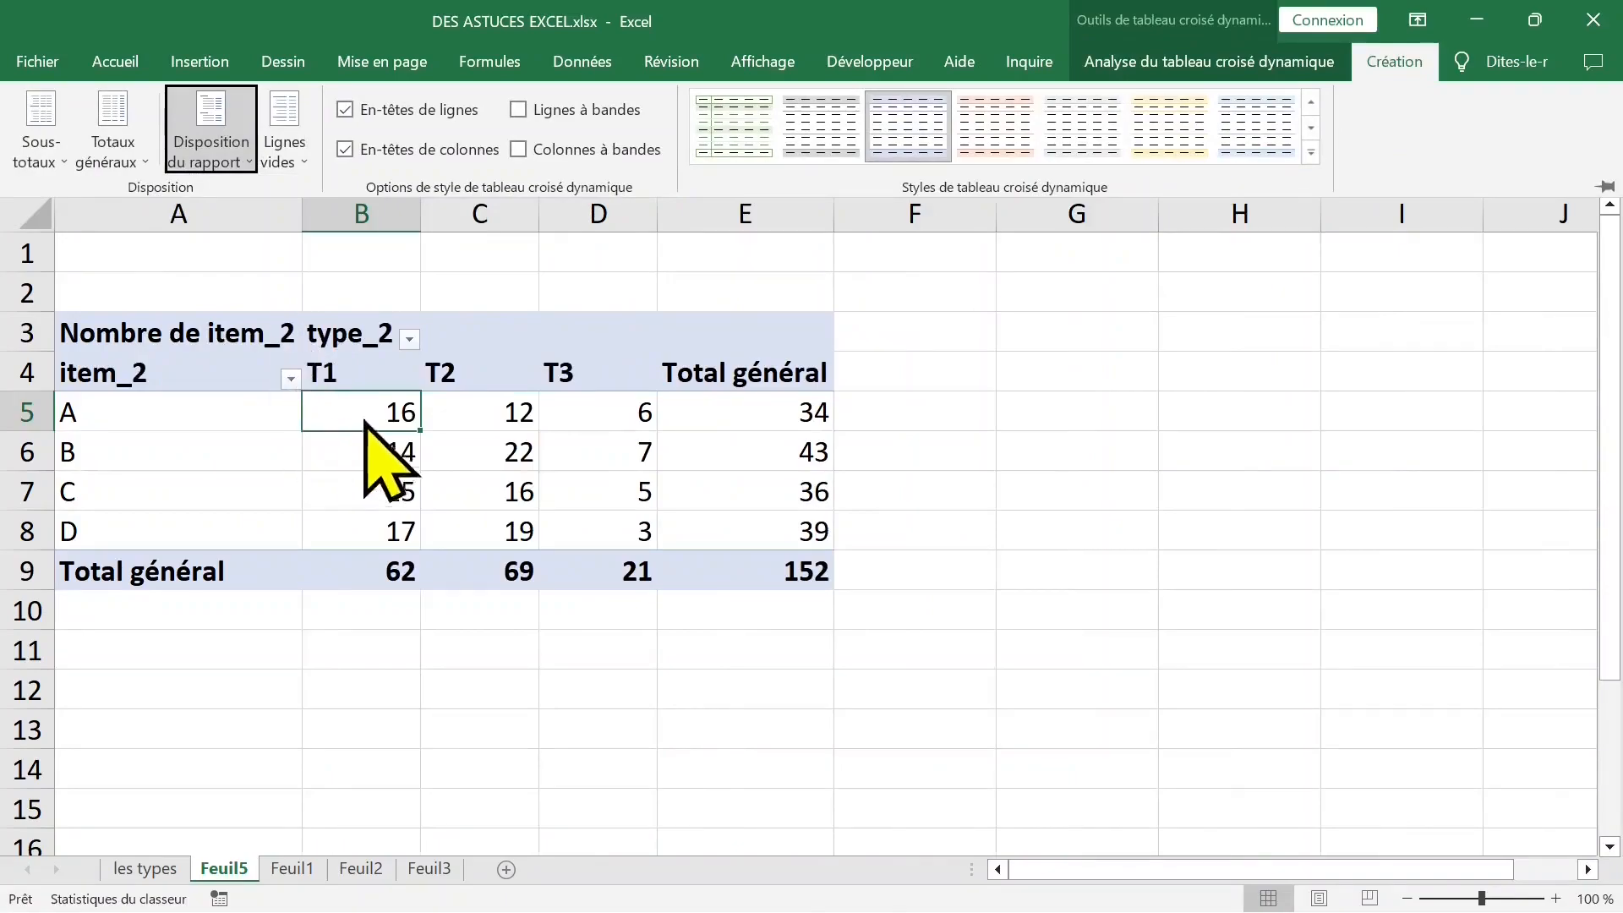
# - Examine the counts of each item by type, including the row totals for the items
pyautogui.click(181, 409)
pyautogui.click(282, 410)
pyautogui.click(332, 414)
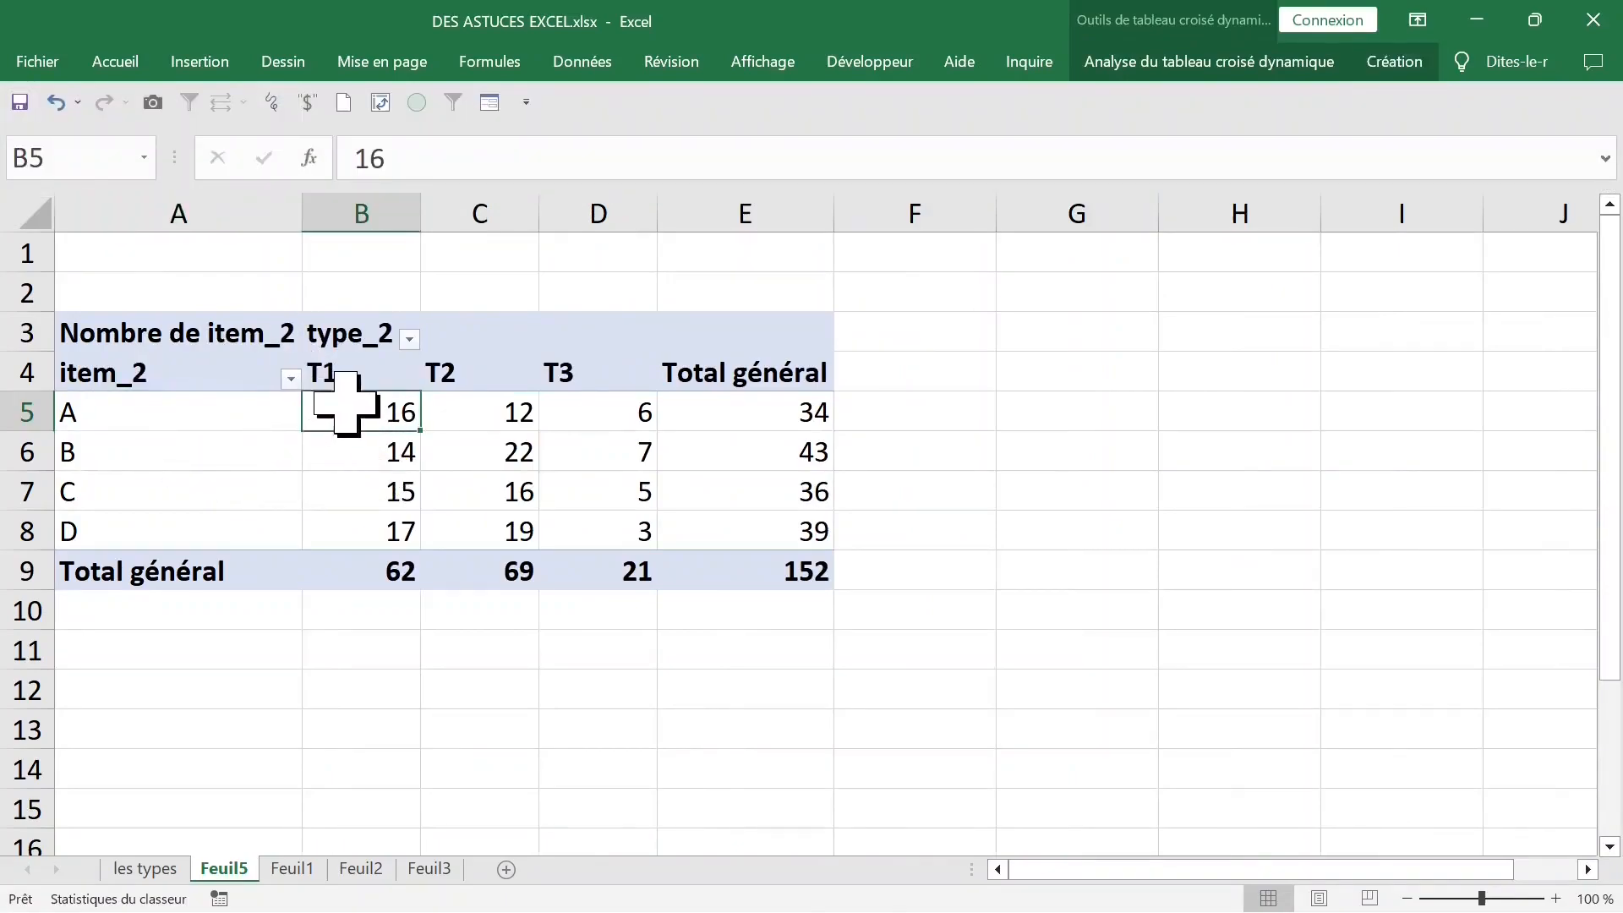
pyautogui.click(194, 419)
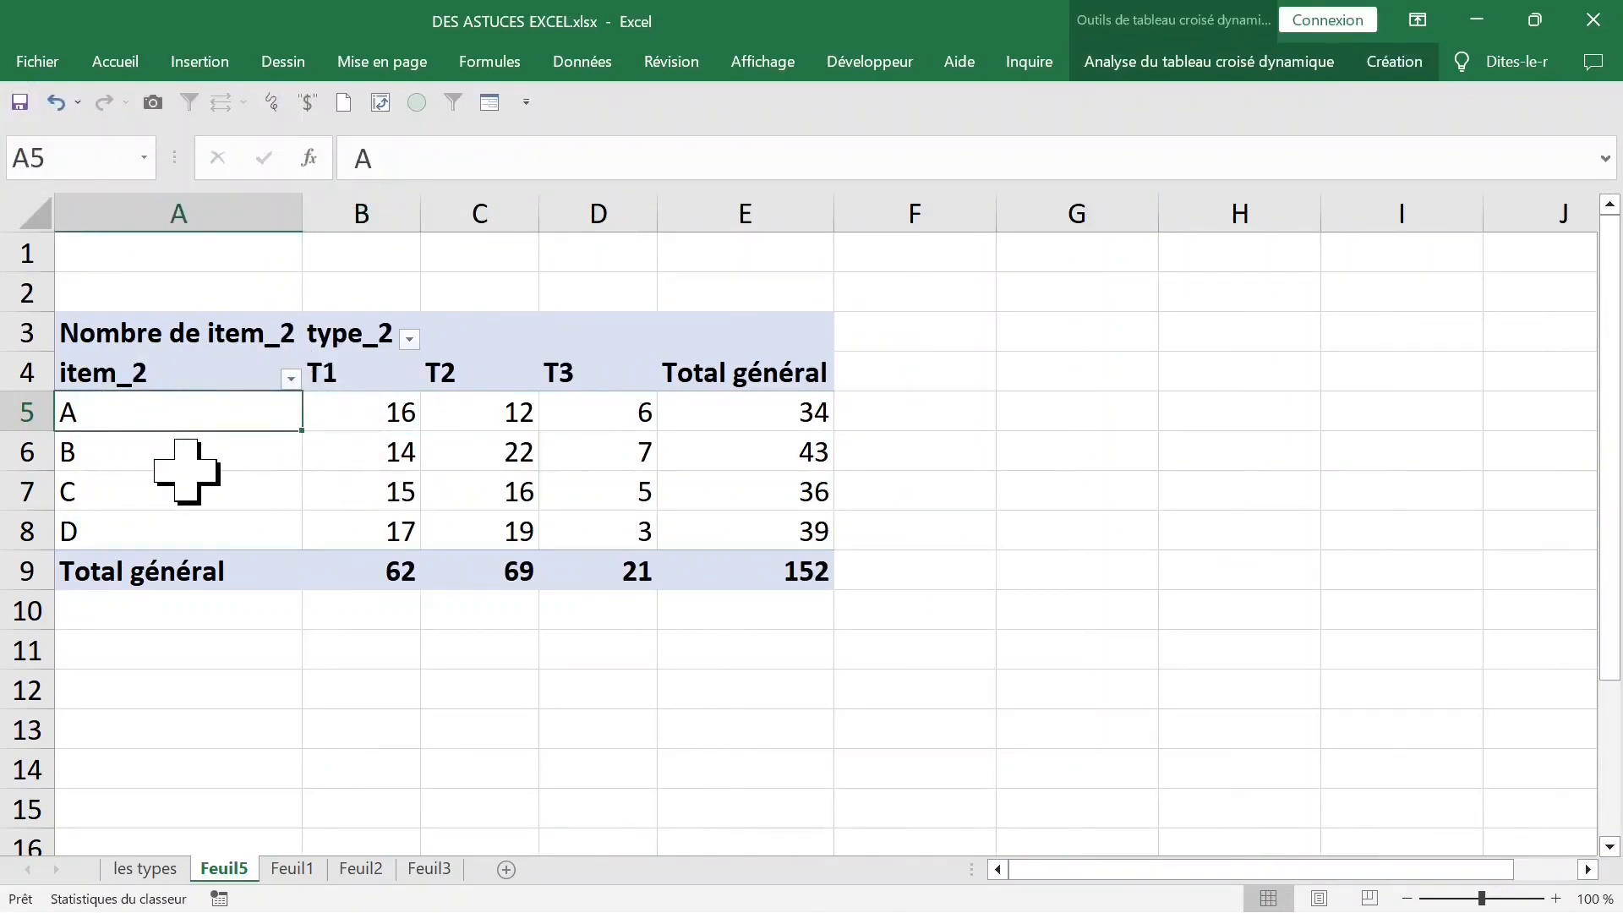
pyautogui.click(182, 512)
pyautogui.click(413, 371)
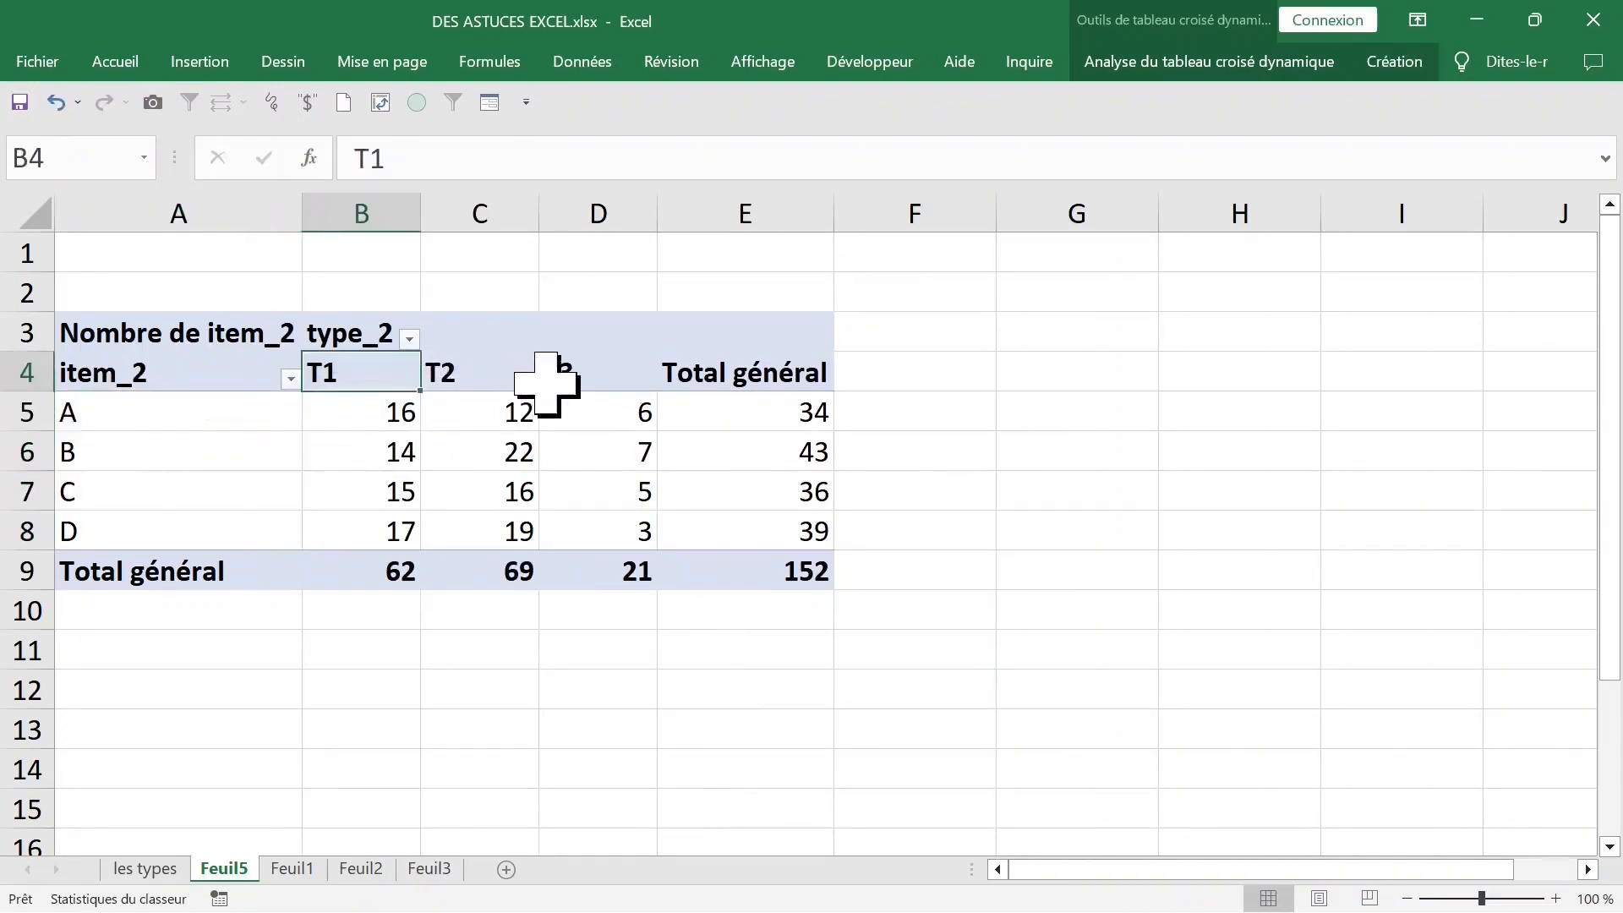
pyautogui.click(580, 379)
pyautogui.click(736, 420)
pyautogui.click(759, 531)
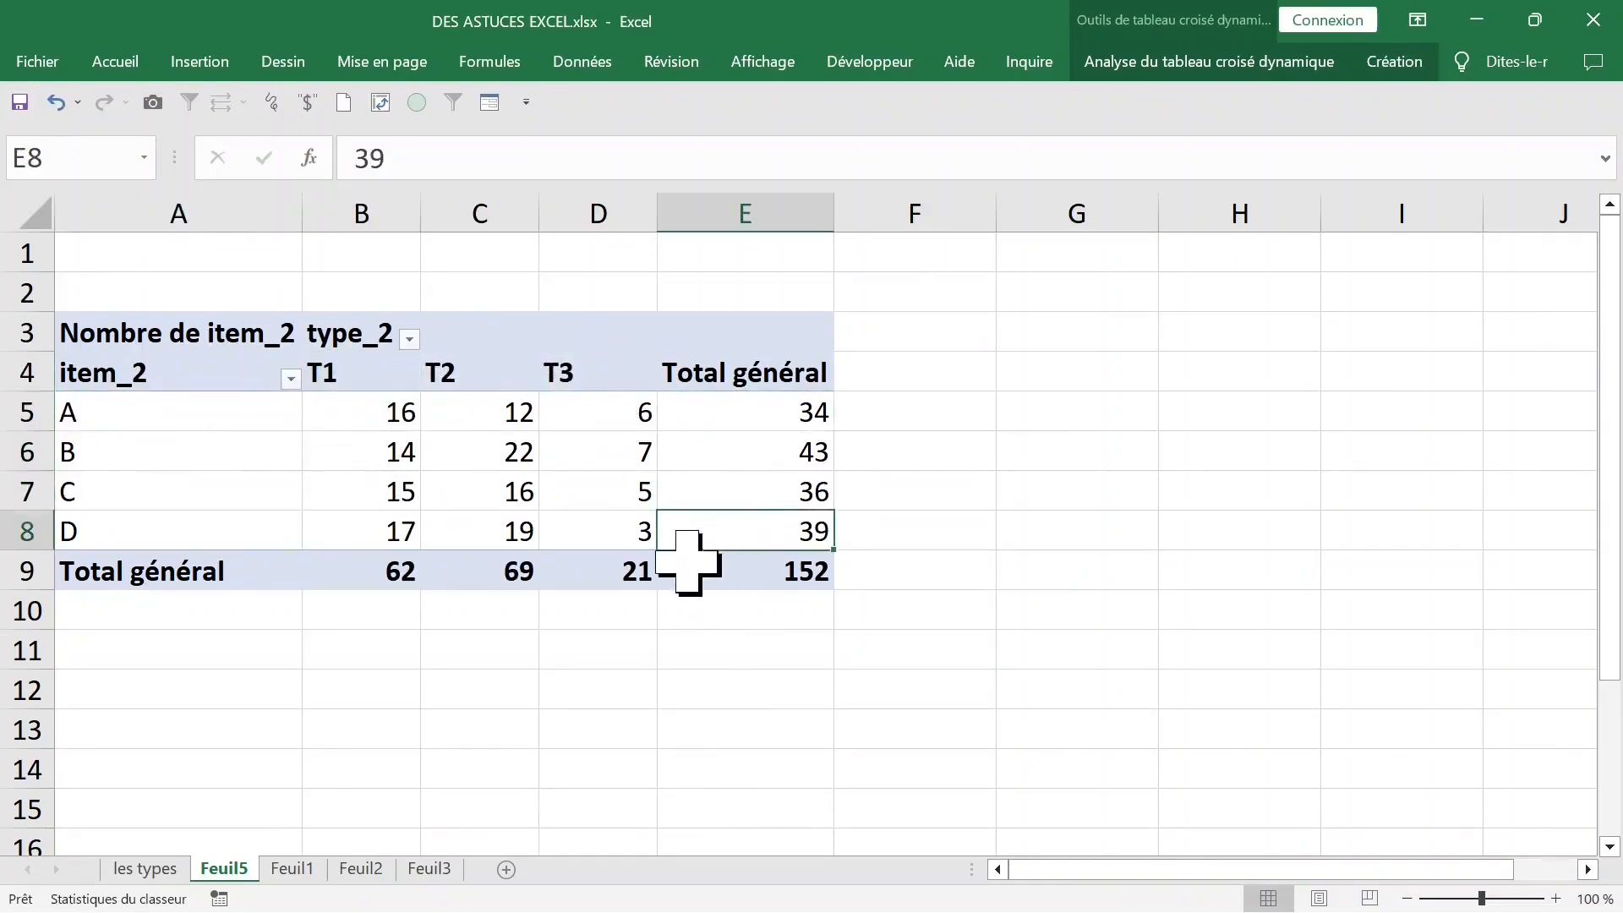
# - Show the detail records behind the T3 grand total on a new sheet, and delete that detail sheet
pyautogui.click(621, 582)
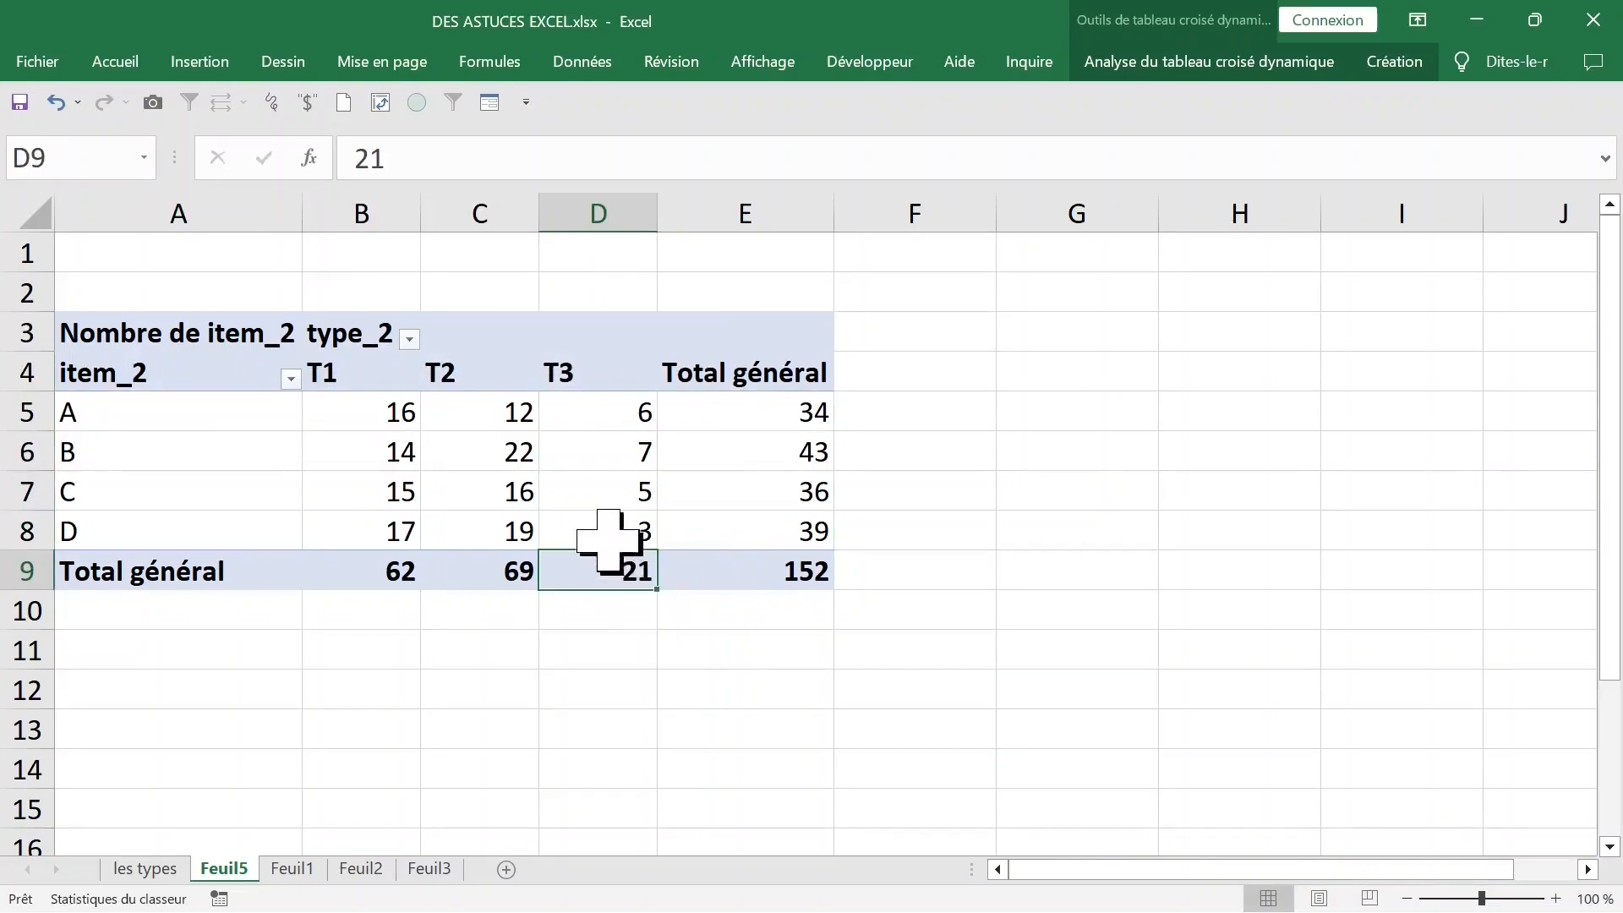
pyautogui.doubleClick(601, 571)
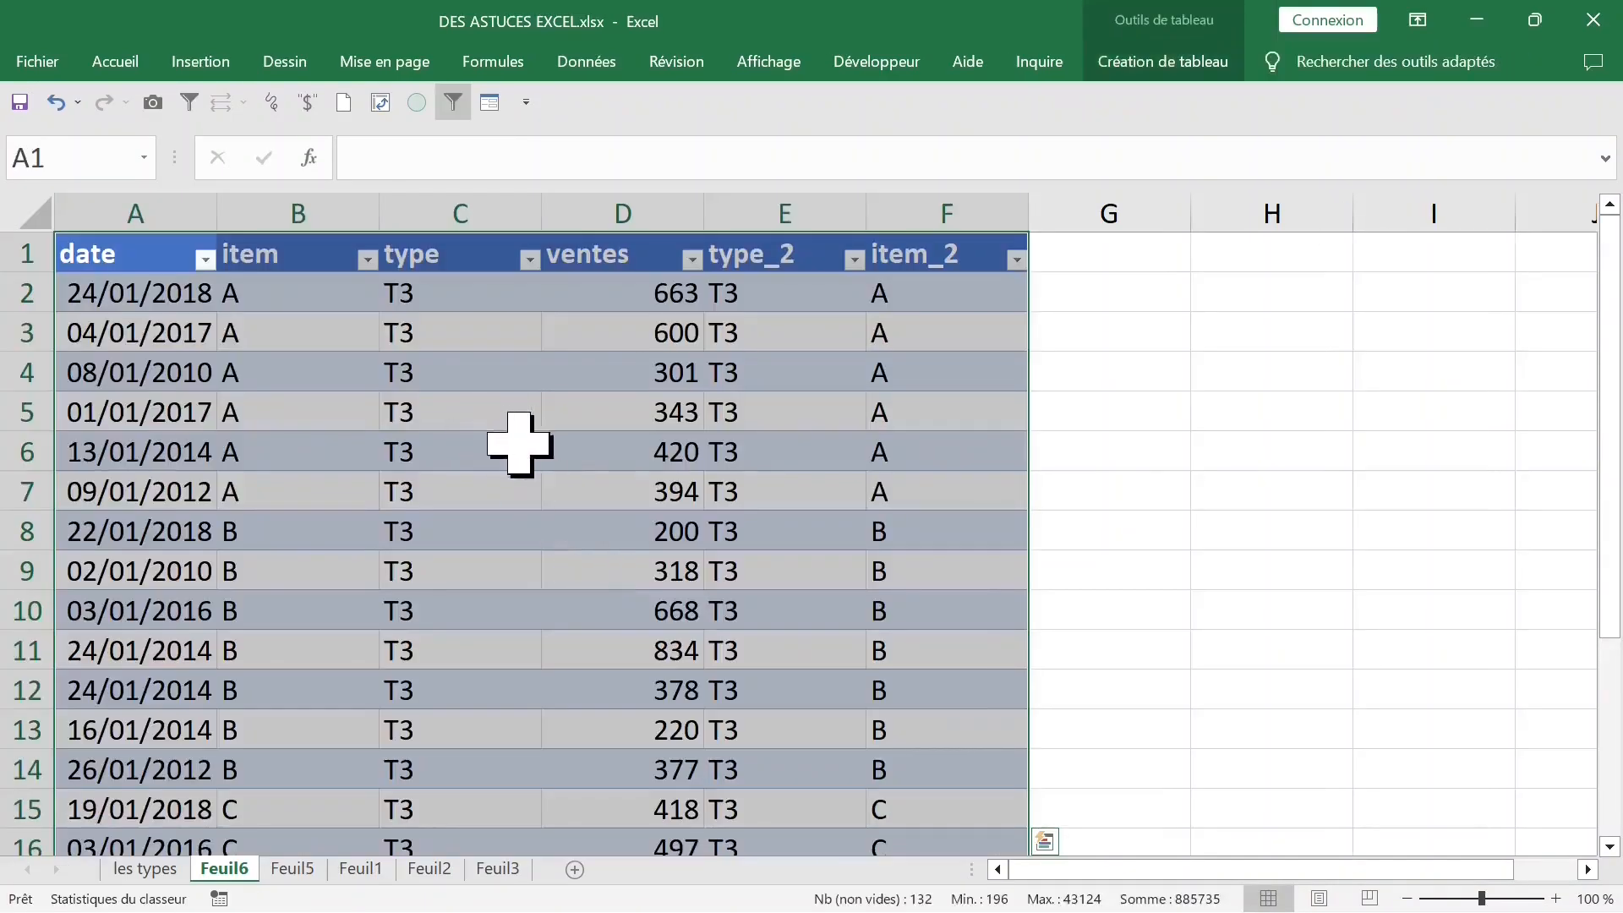
pyautogui.click(486, 421)
pyautogui.rightClick(224, 869)
pyautogui.click(355, 590)
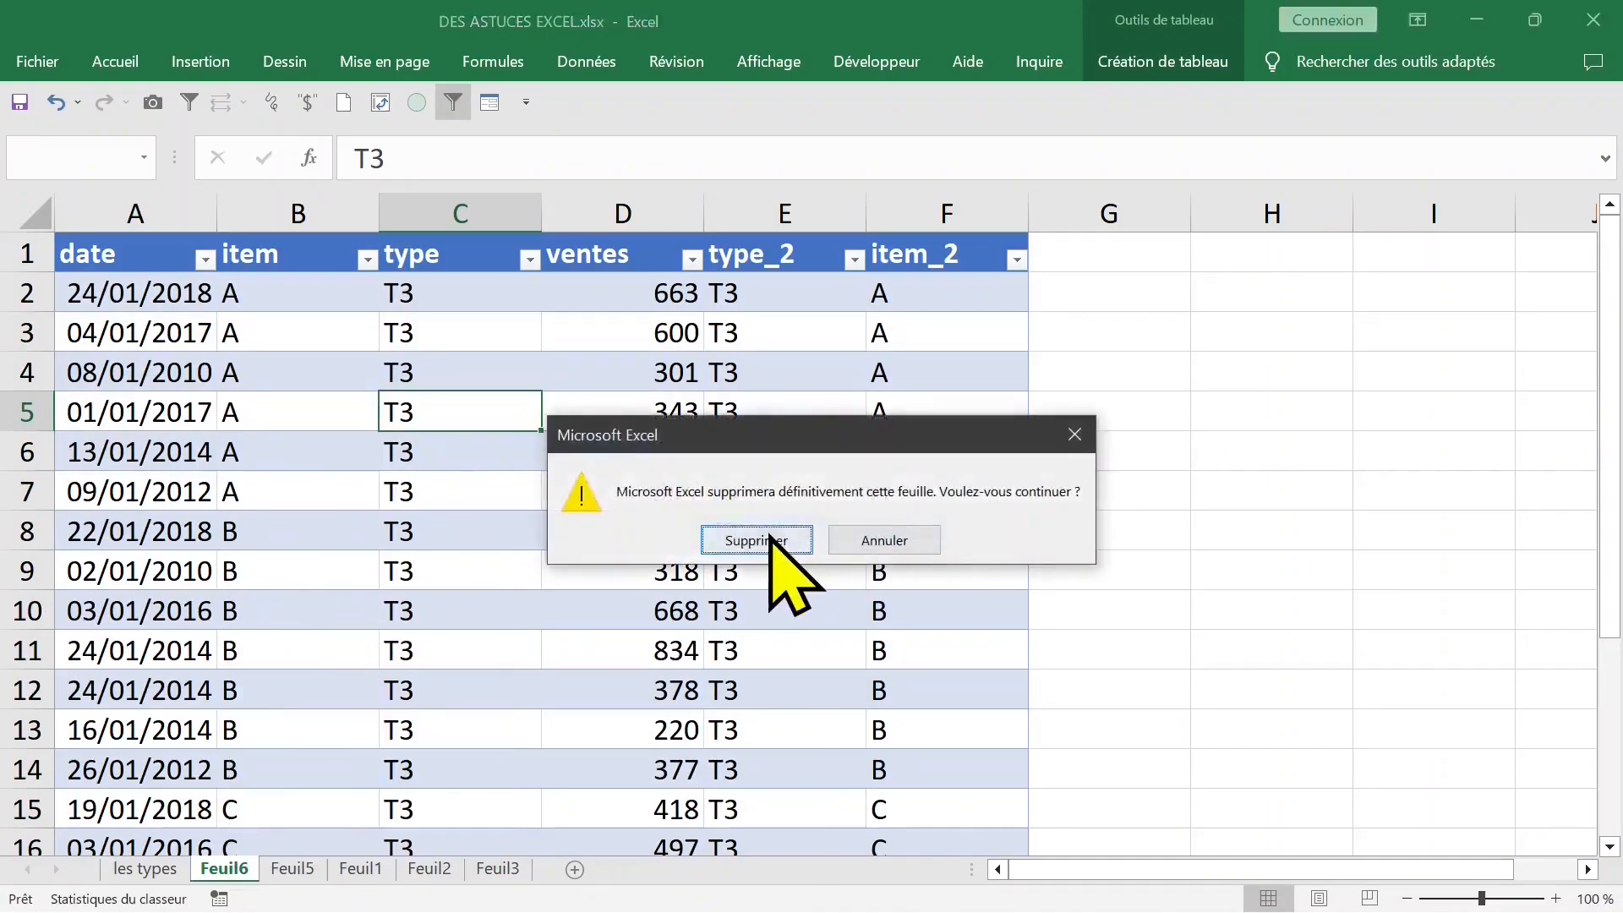
pyautogui.click(755, 540)
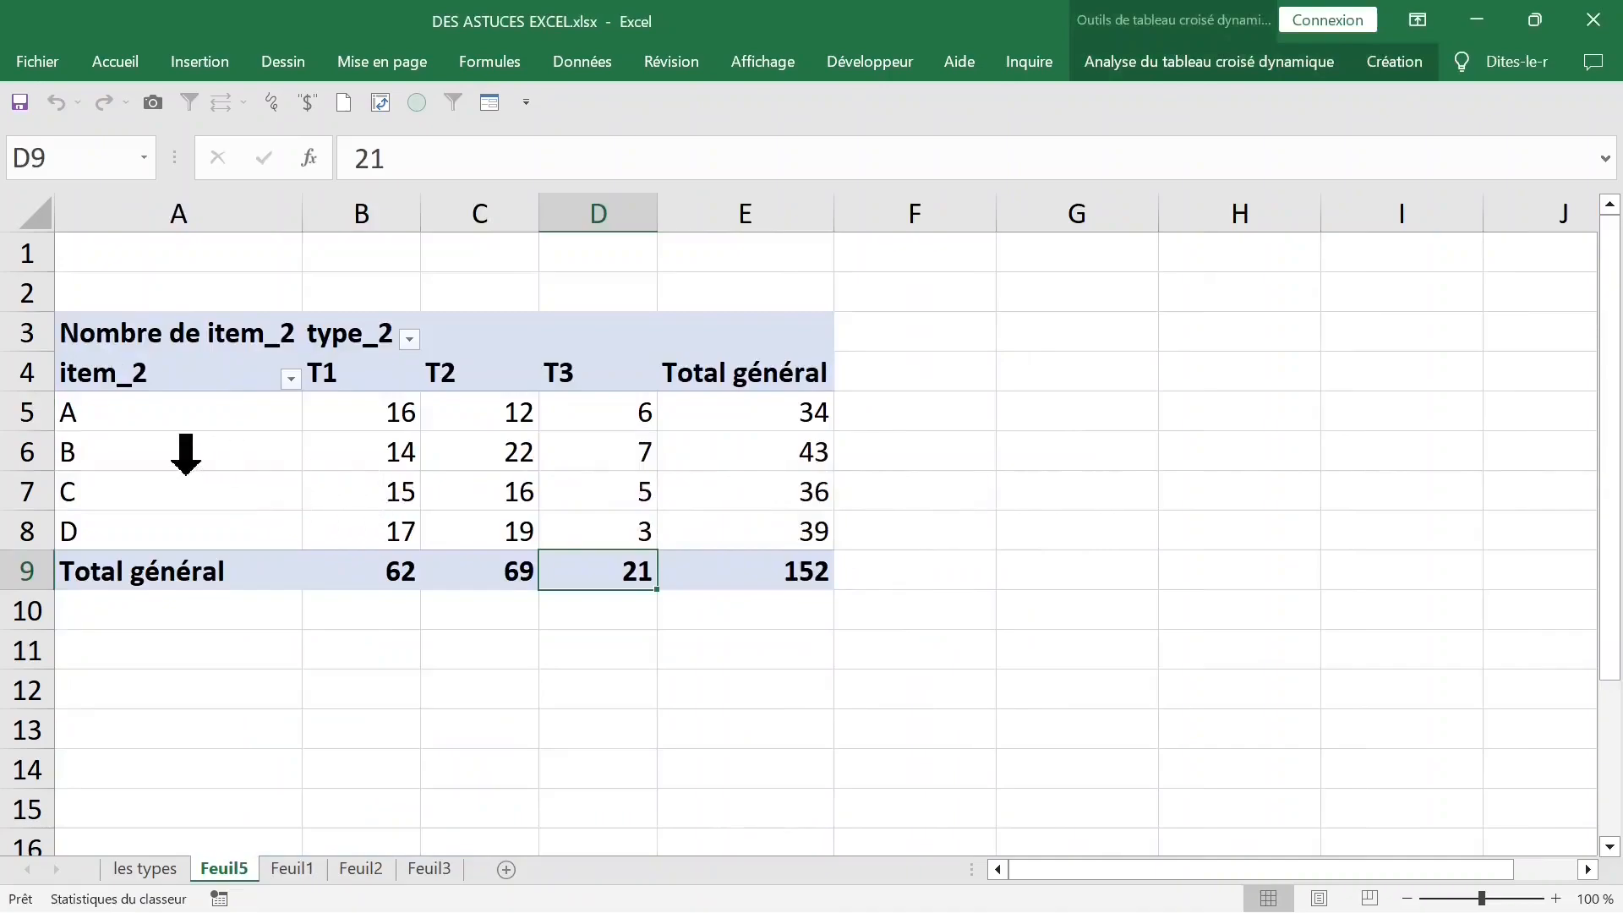
# - Show the detail records behind item B's row total on a new sheet and look through them
pyautogui.click(183, 451)
pyautogui.click(745, 438)
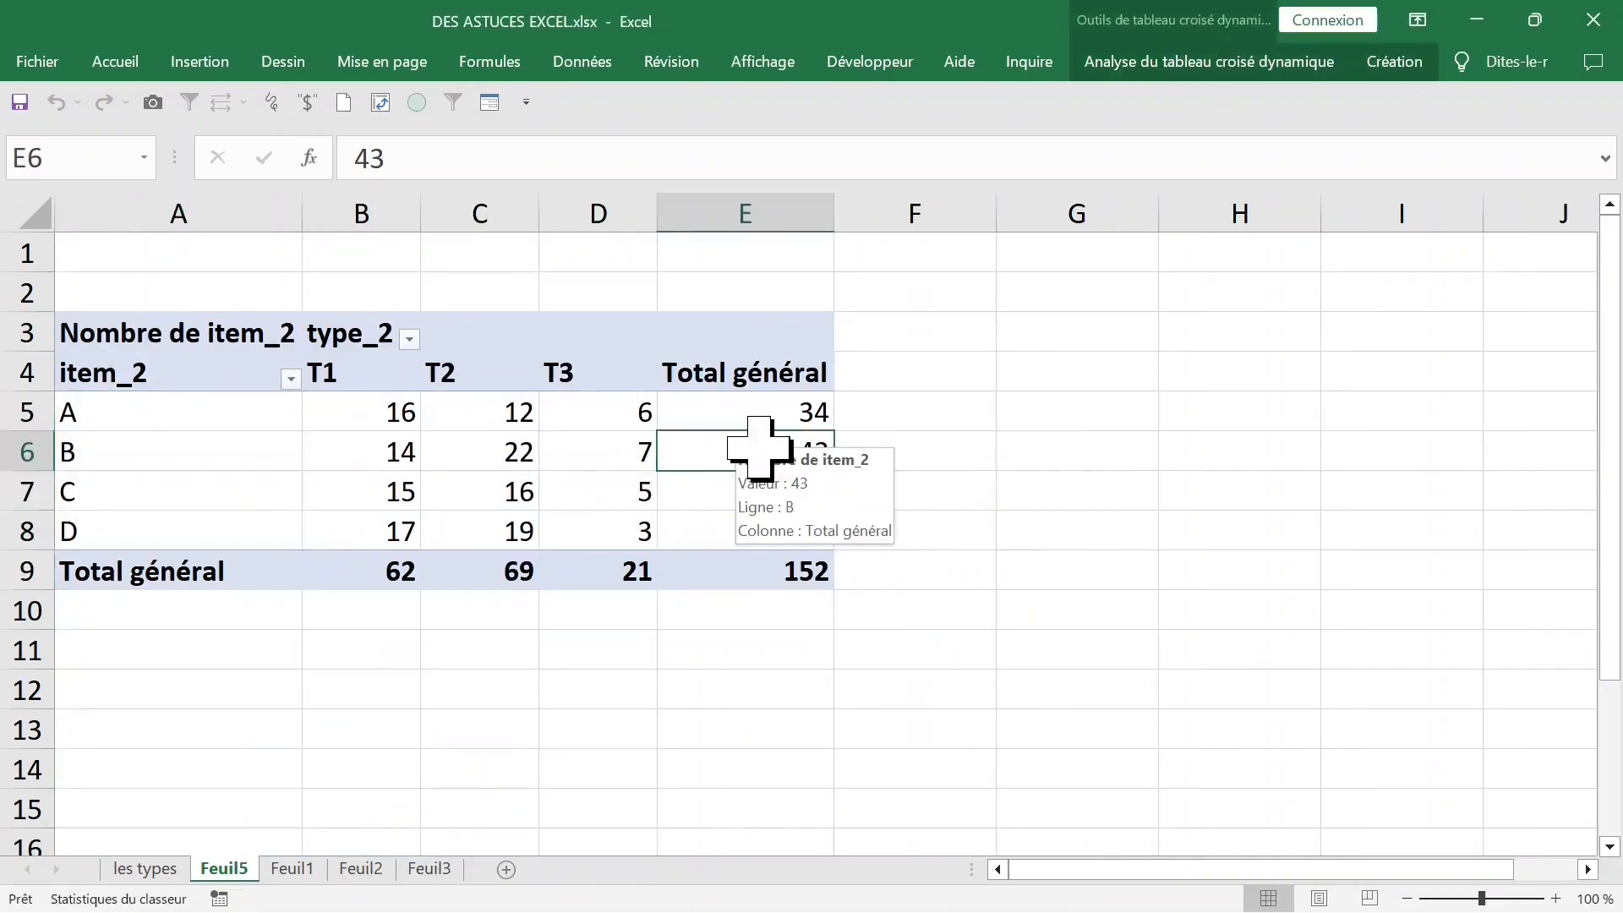
pyautogui.doubleClick(758, 448)
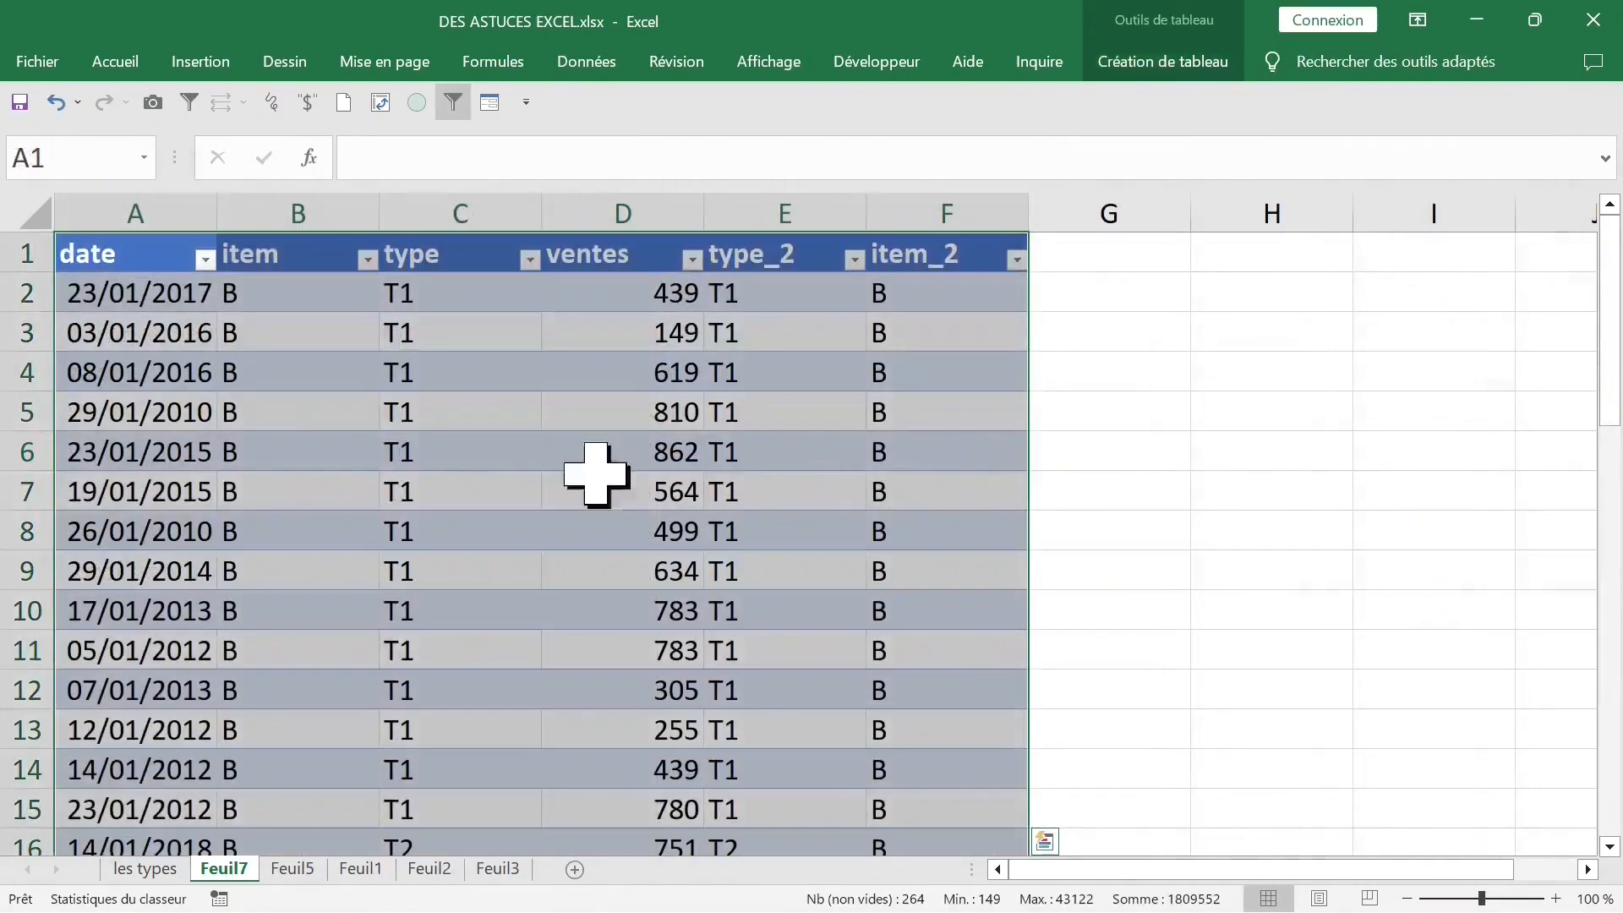
pyautogui.click(486, 504)
pyautogui.click(264, 507)
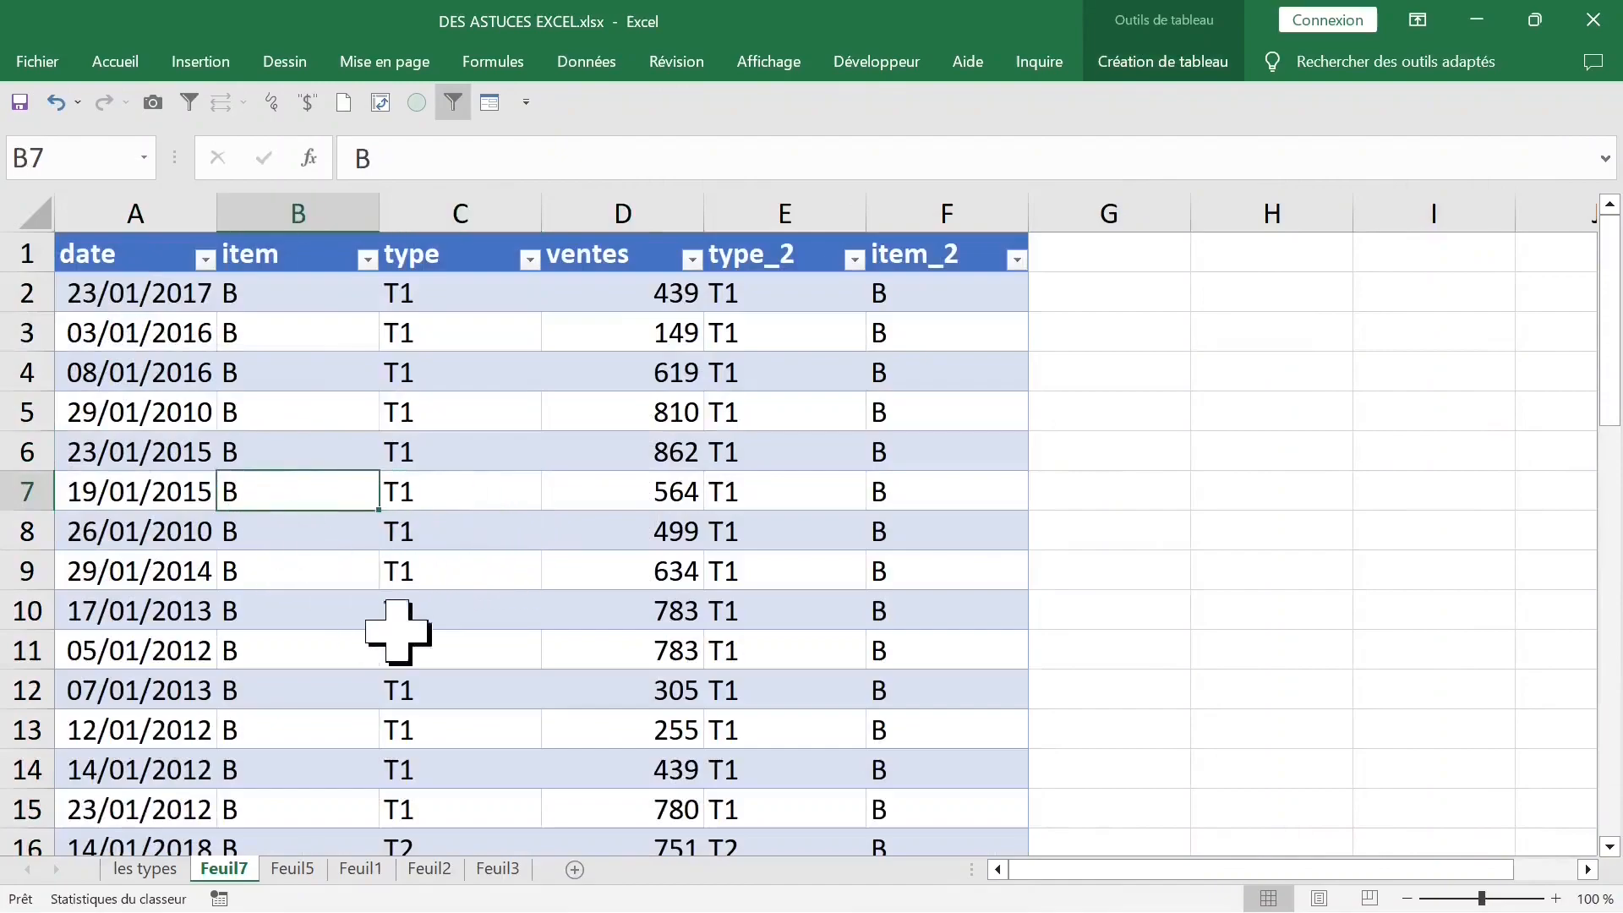
# - Delete the sheet holding item B's detail records and return to the pivot table
pyautogui.rightClick(222, 871)
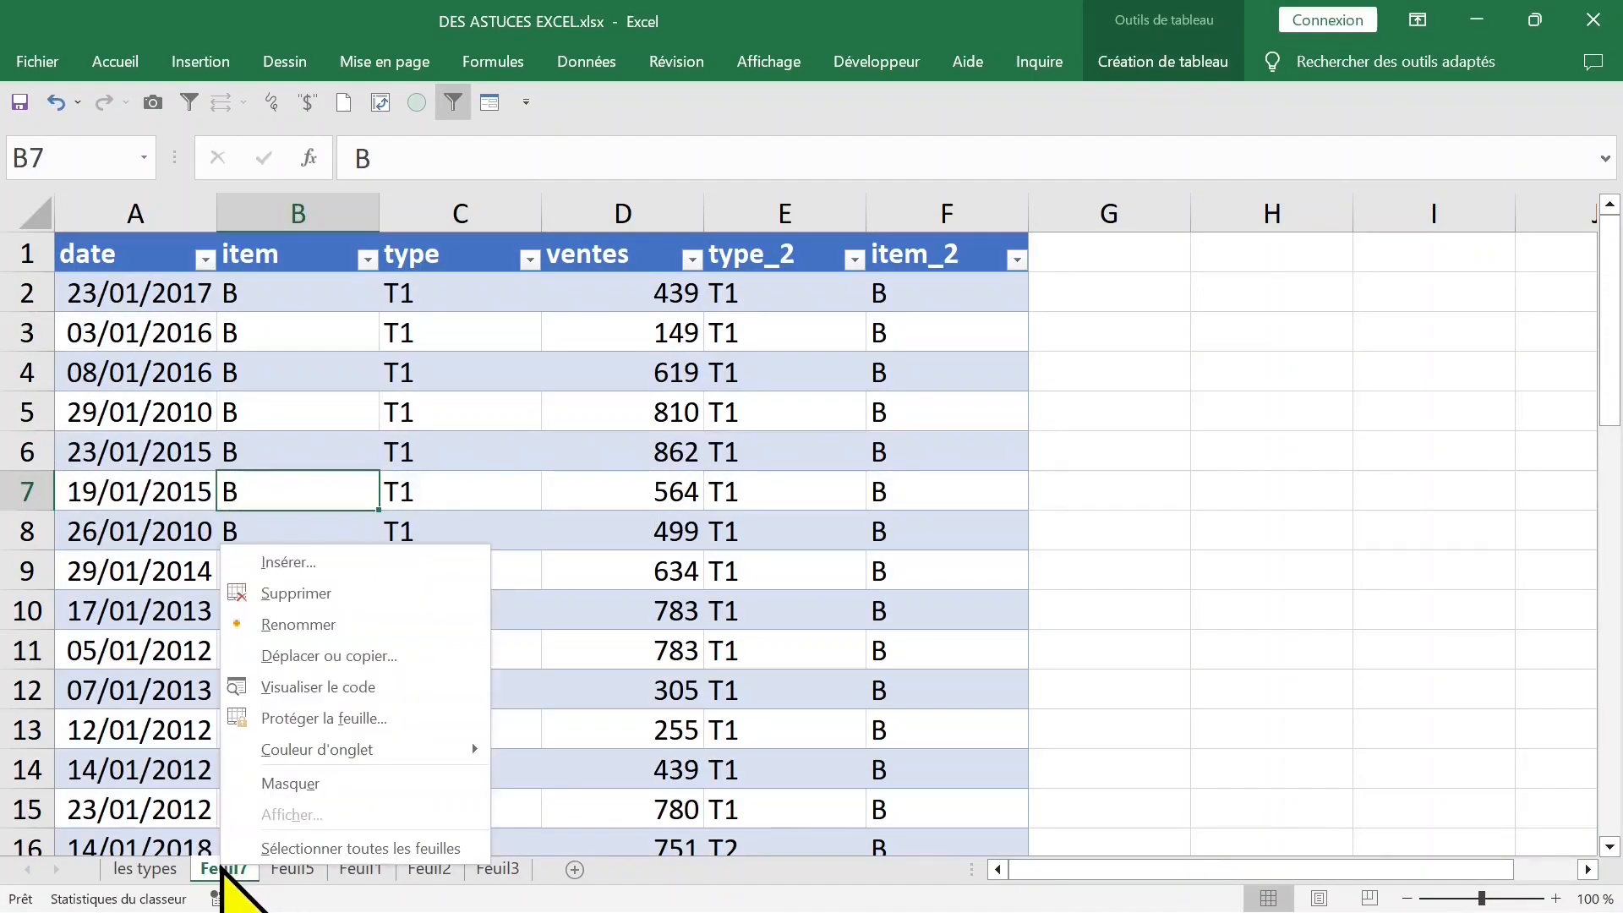
pyautogui.click(338, 593)
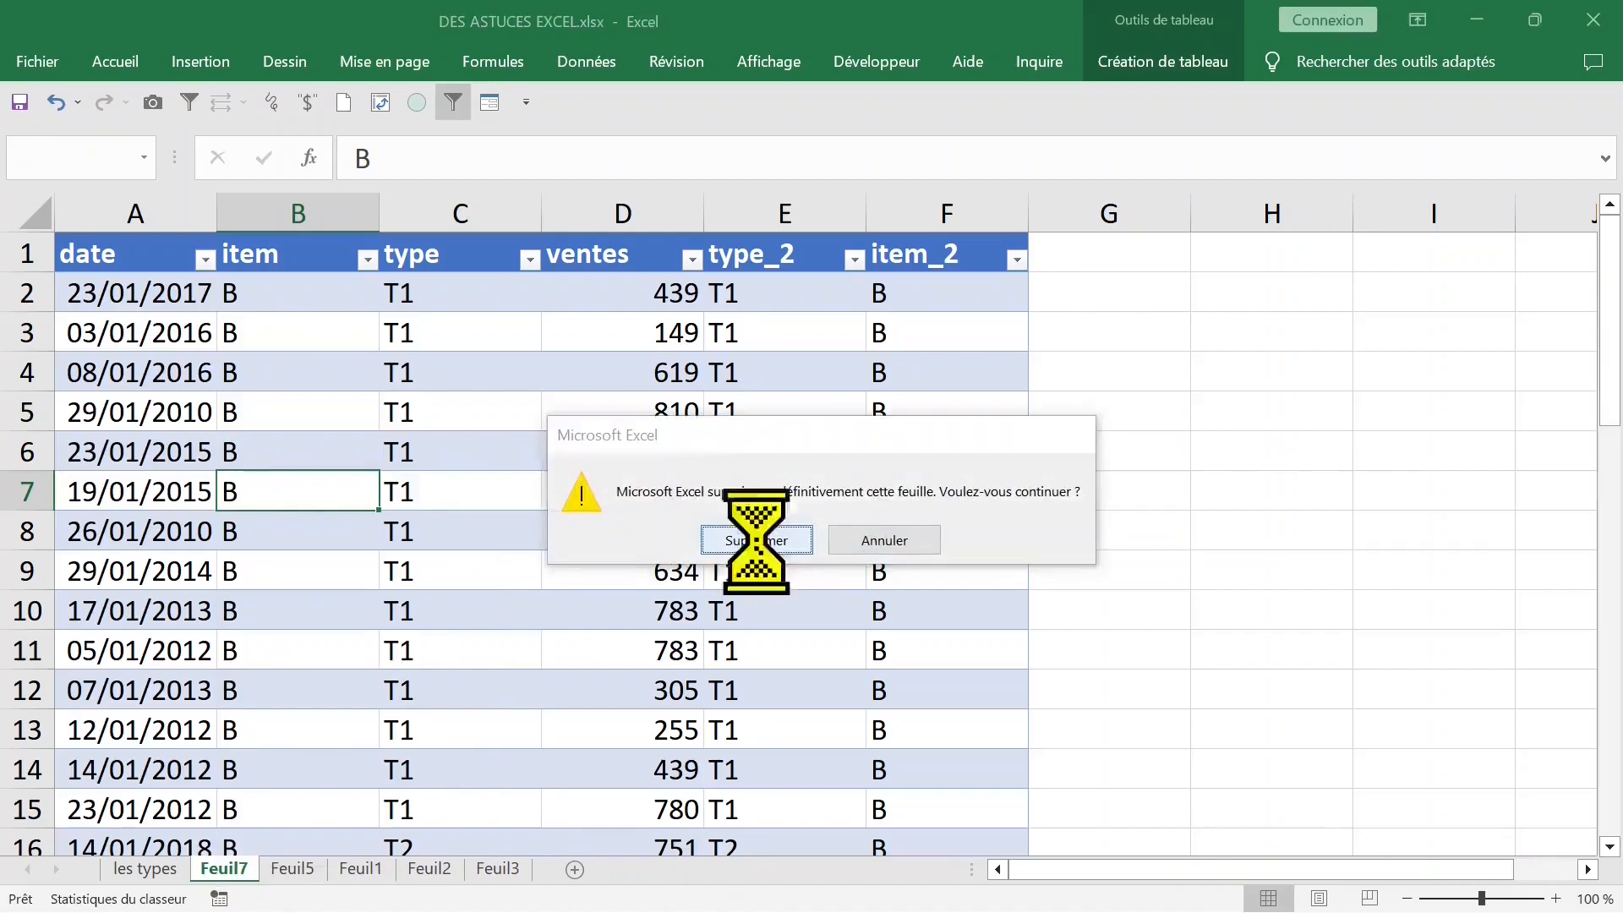
pyautogui.click(719, 544)
pyautogui.click(438, 416)
pyautogui.click(403, 408)
pyautogui.click(408, 461)
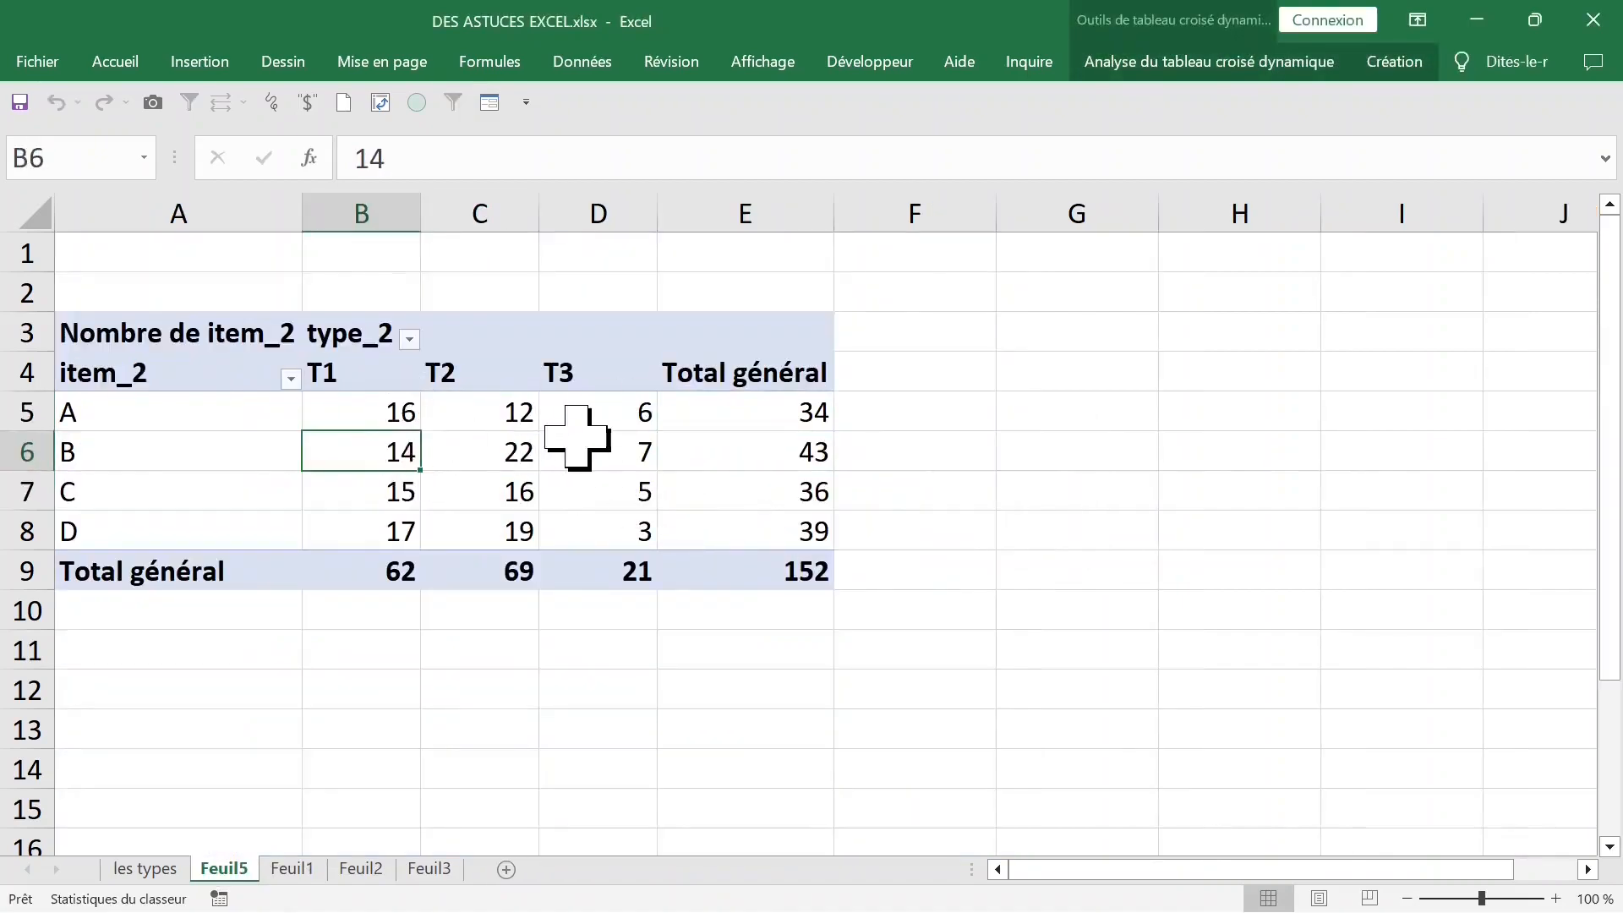
# - Replace the item count in the pivot table's values with the sum of ventes, and review item A's sales across the types
pyautogui.click(576, 438)
pyautogui.click(395, 422)
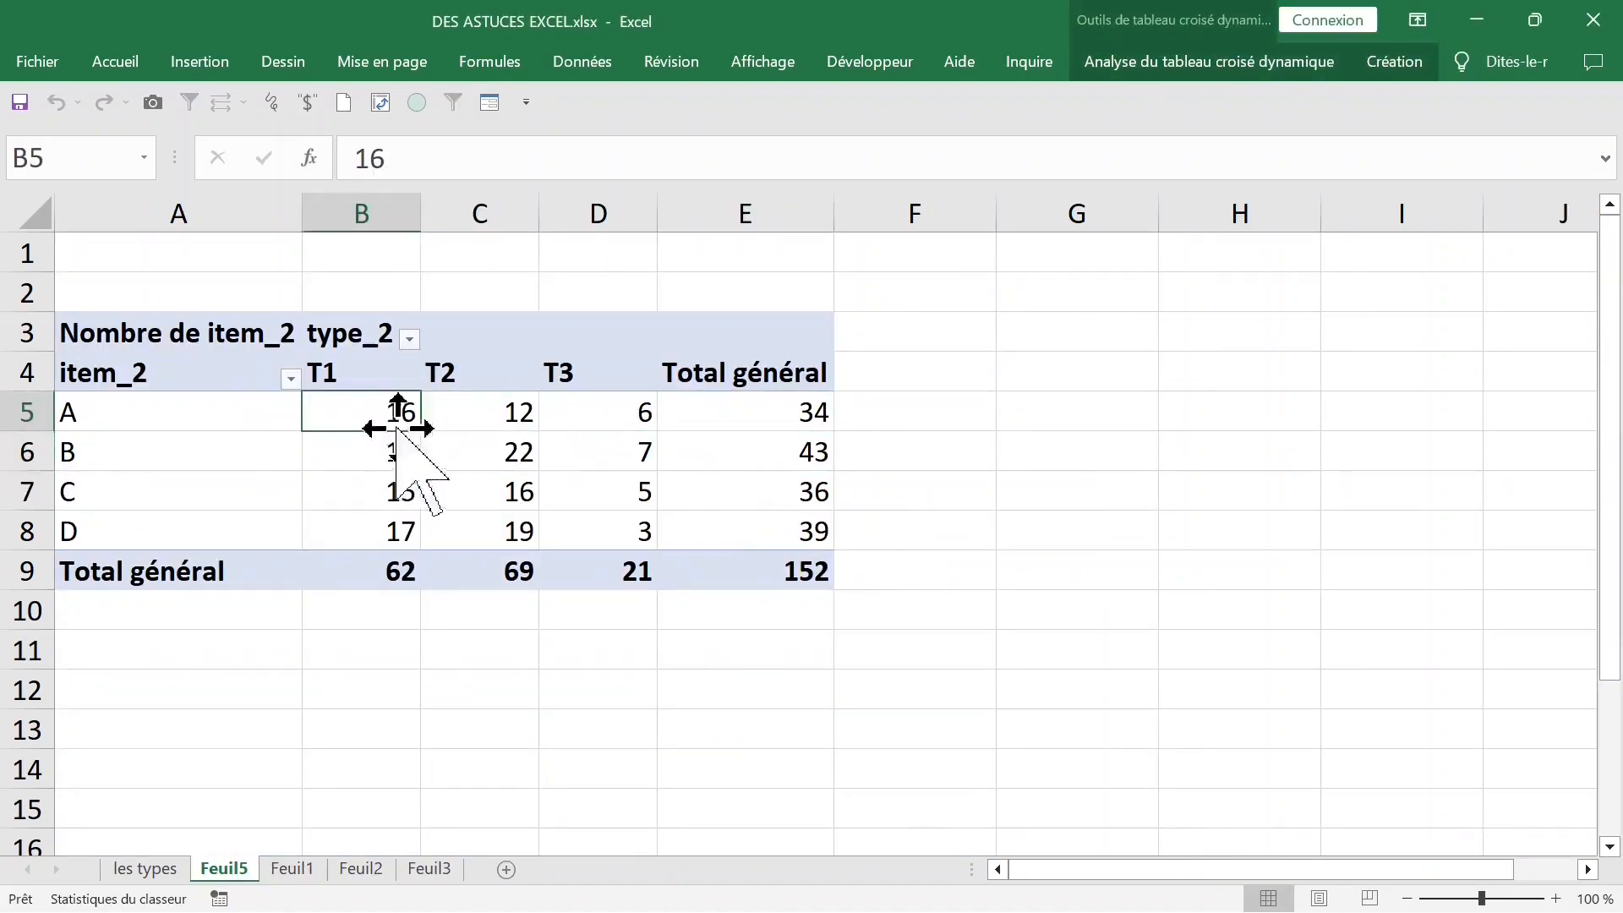
pyautogui.rightClick(369, 428)
pyautogui.click(494, 843)
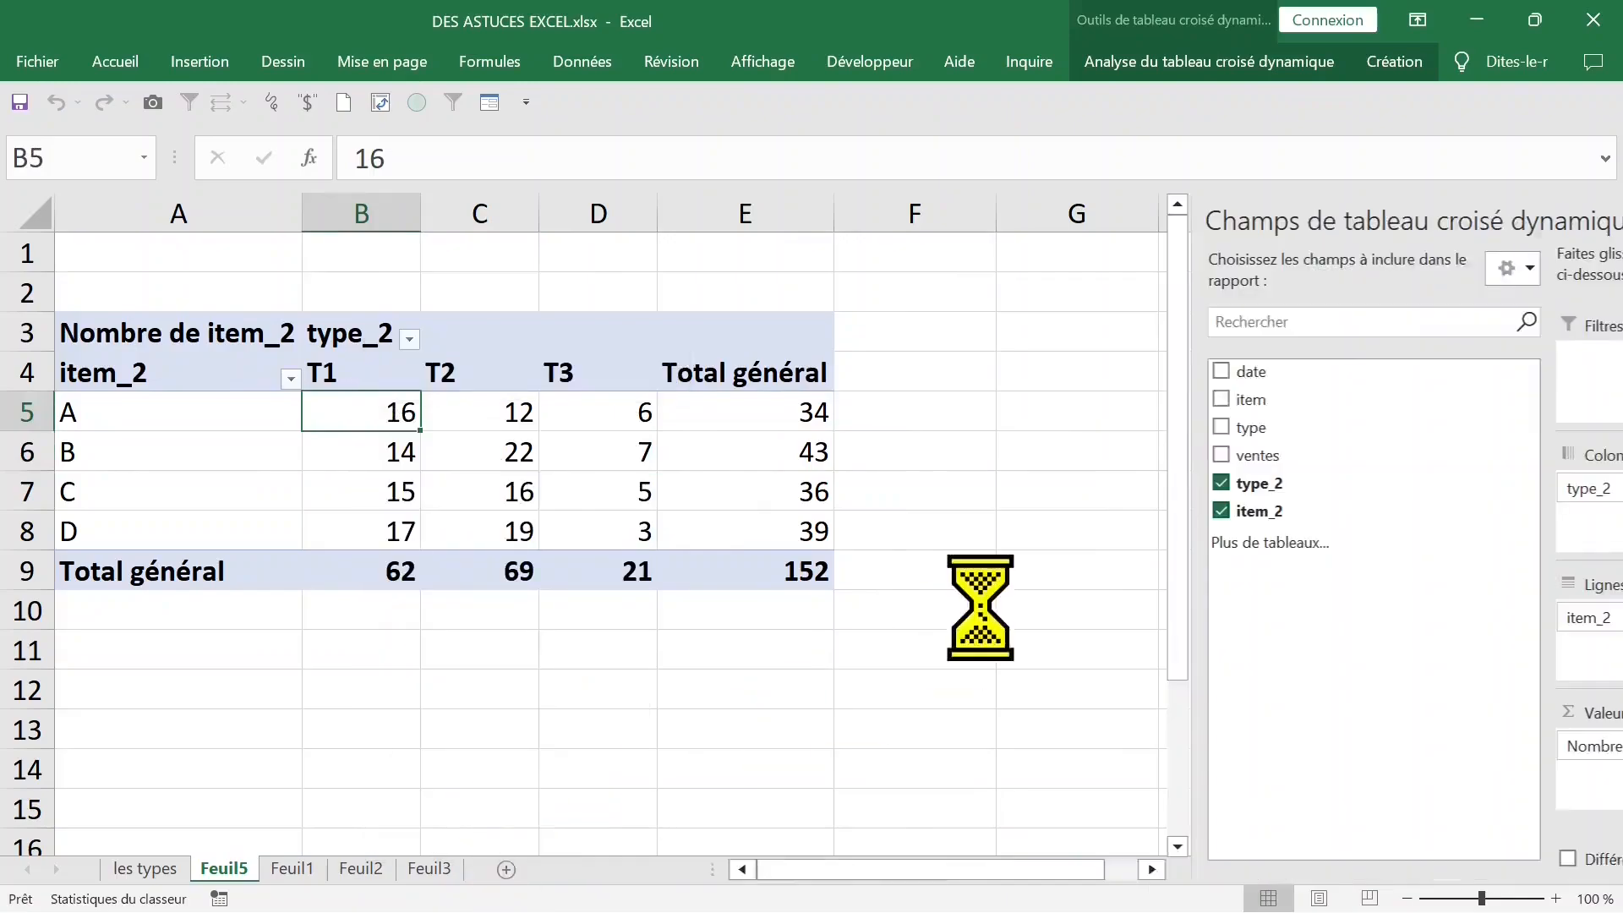
pyautogui.moveTo(1353, 735); pyautogui.dragTo(1063, 748)
pyautogui.moveTo(1025, 457); pyautogui.dragTo(1353, 745)
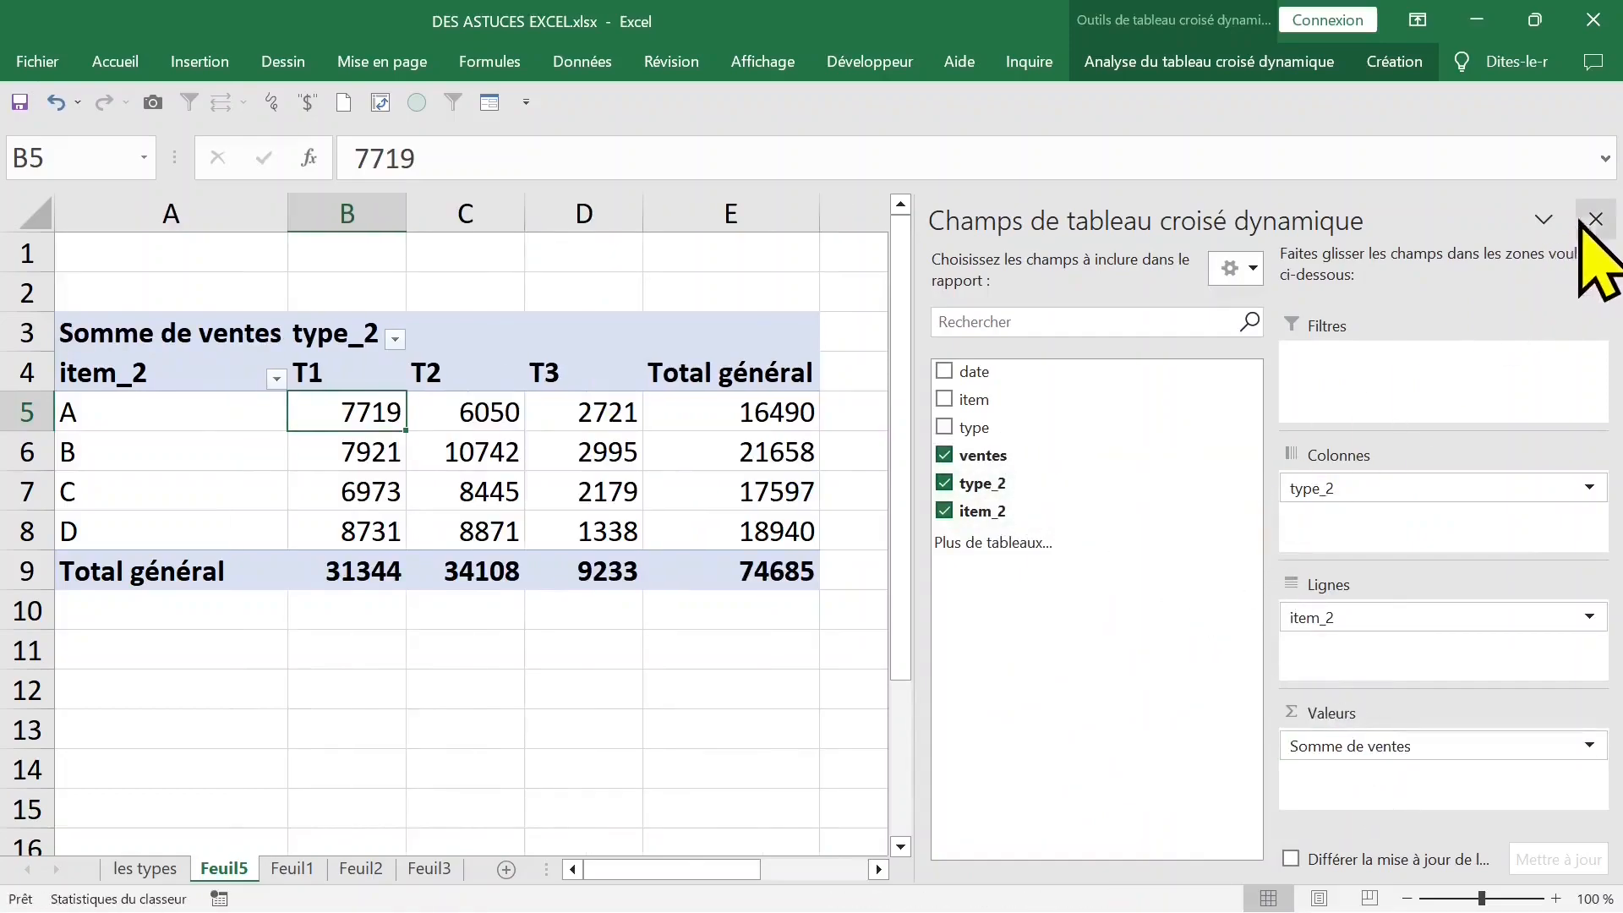
pyautogui.click(1595, 220)
pyautogui.click(170, 411)
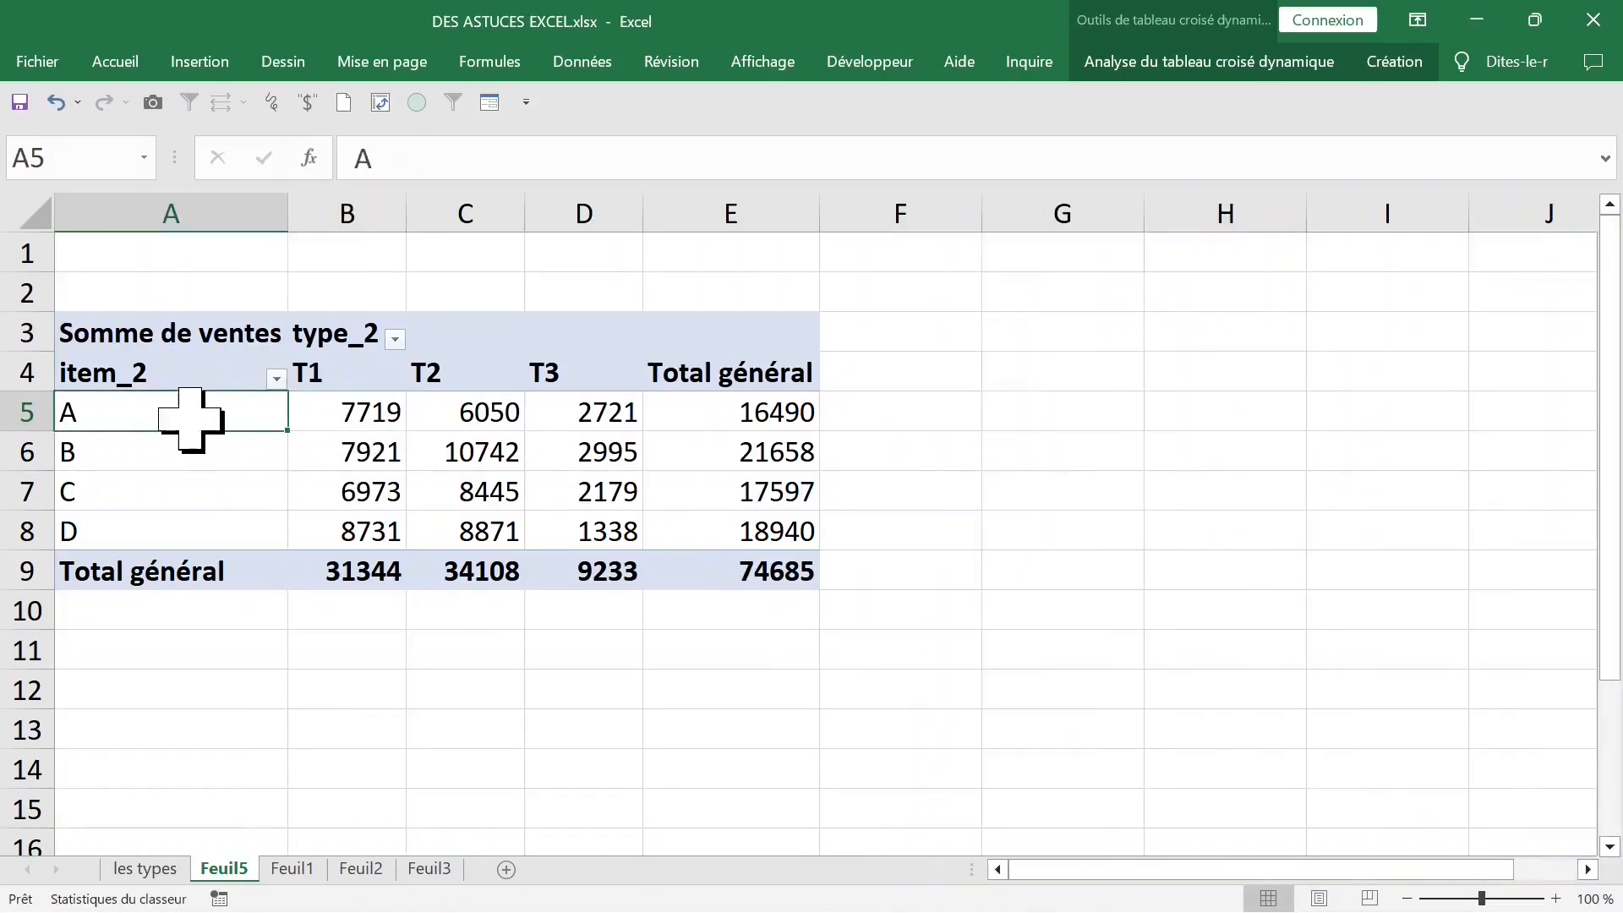
pyautogui.click(338, 378)
pyautogui.click(463, 408)
pyautogui.press('Right')
pyautogui.press('Right')
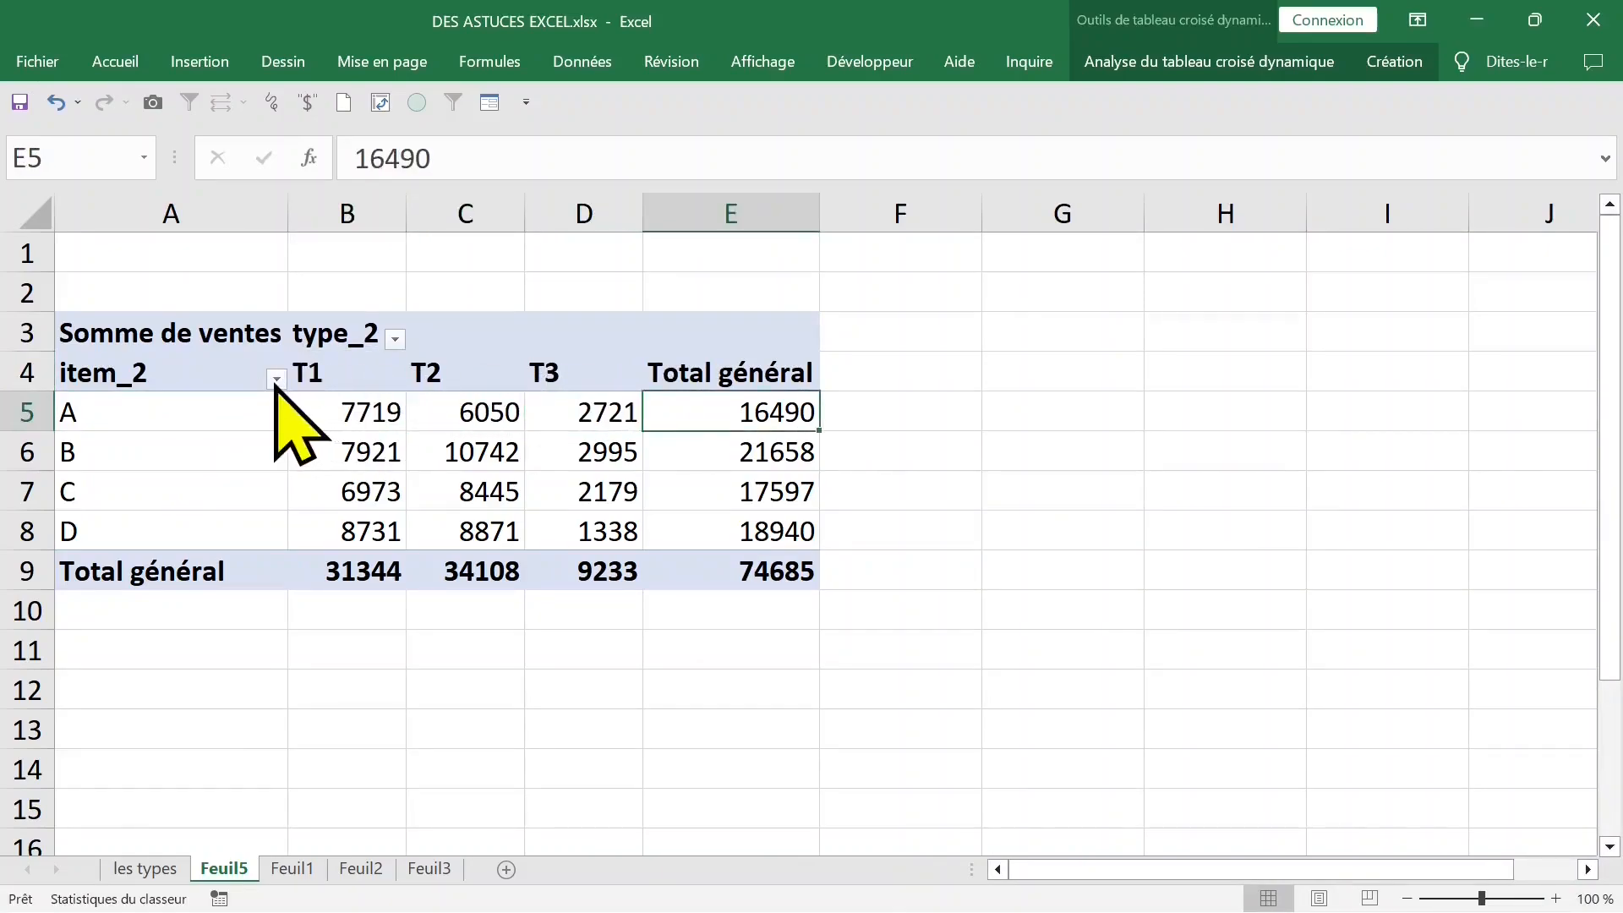
# - Sort the item_2 row labels from A to Z, and reverse the order to Z to A
pyautogui.click(277, 380)
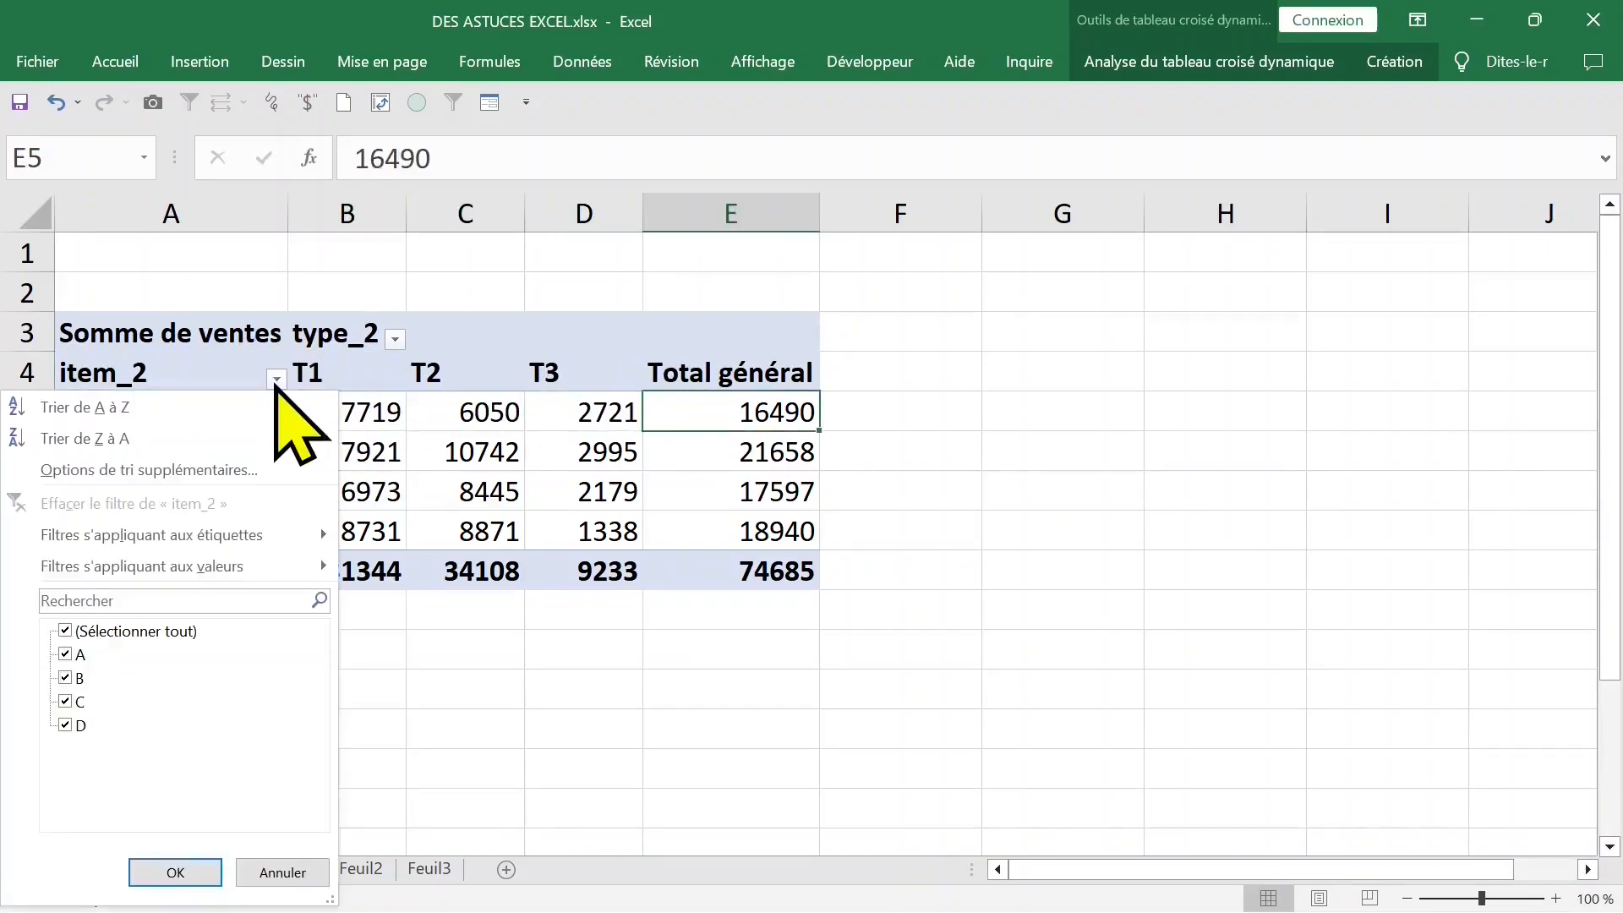
pyautogui.click(193, 407)
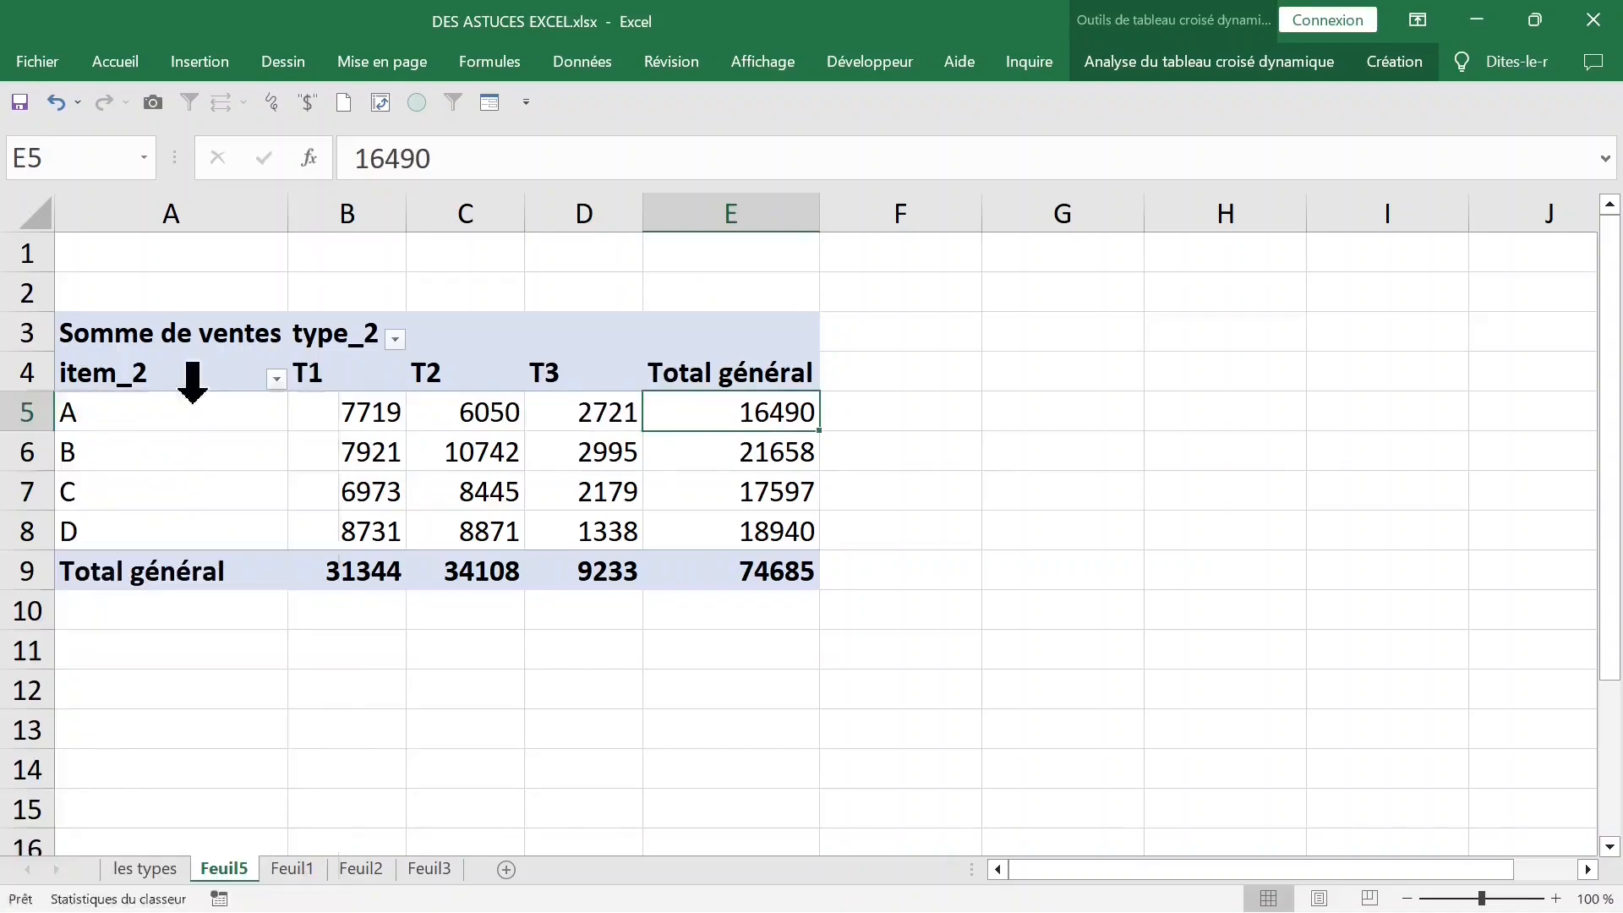
pyautogui.click(277, 379)
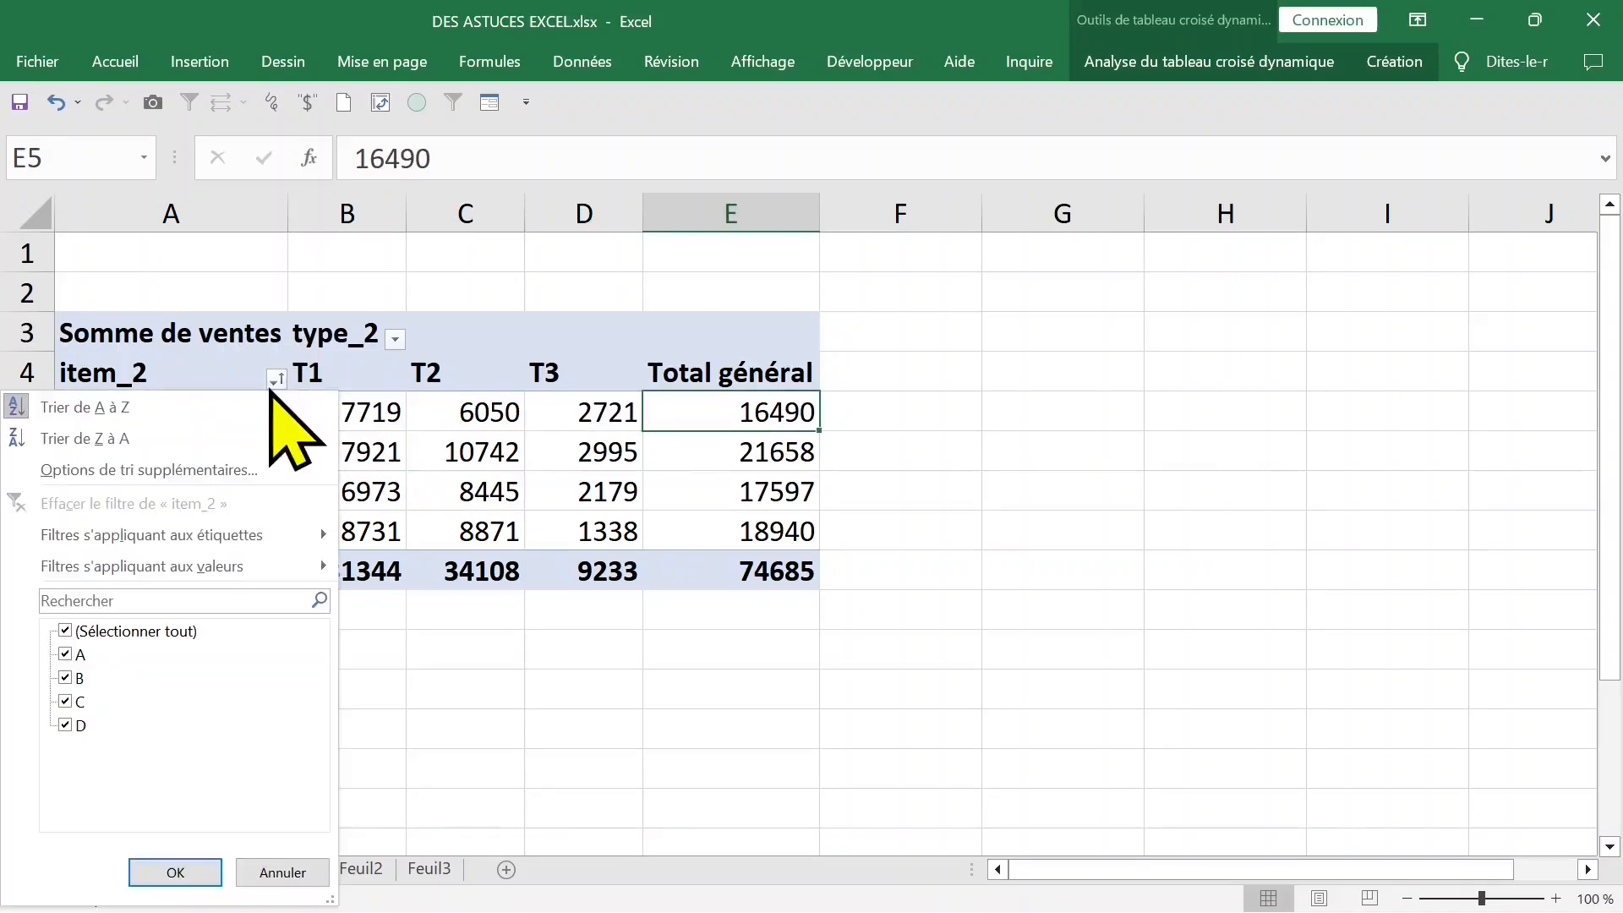
pyautogui.click(123, 437)
# - Filter the pivot table's item_2 rows to show only items A and B
pyautogui.click(276, 380)
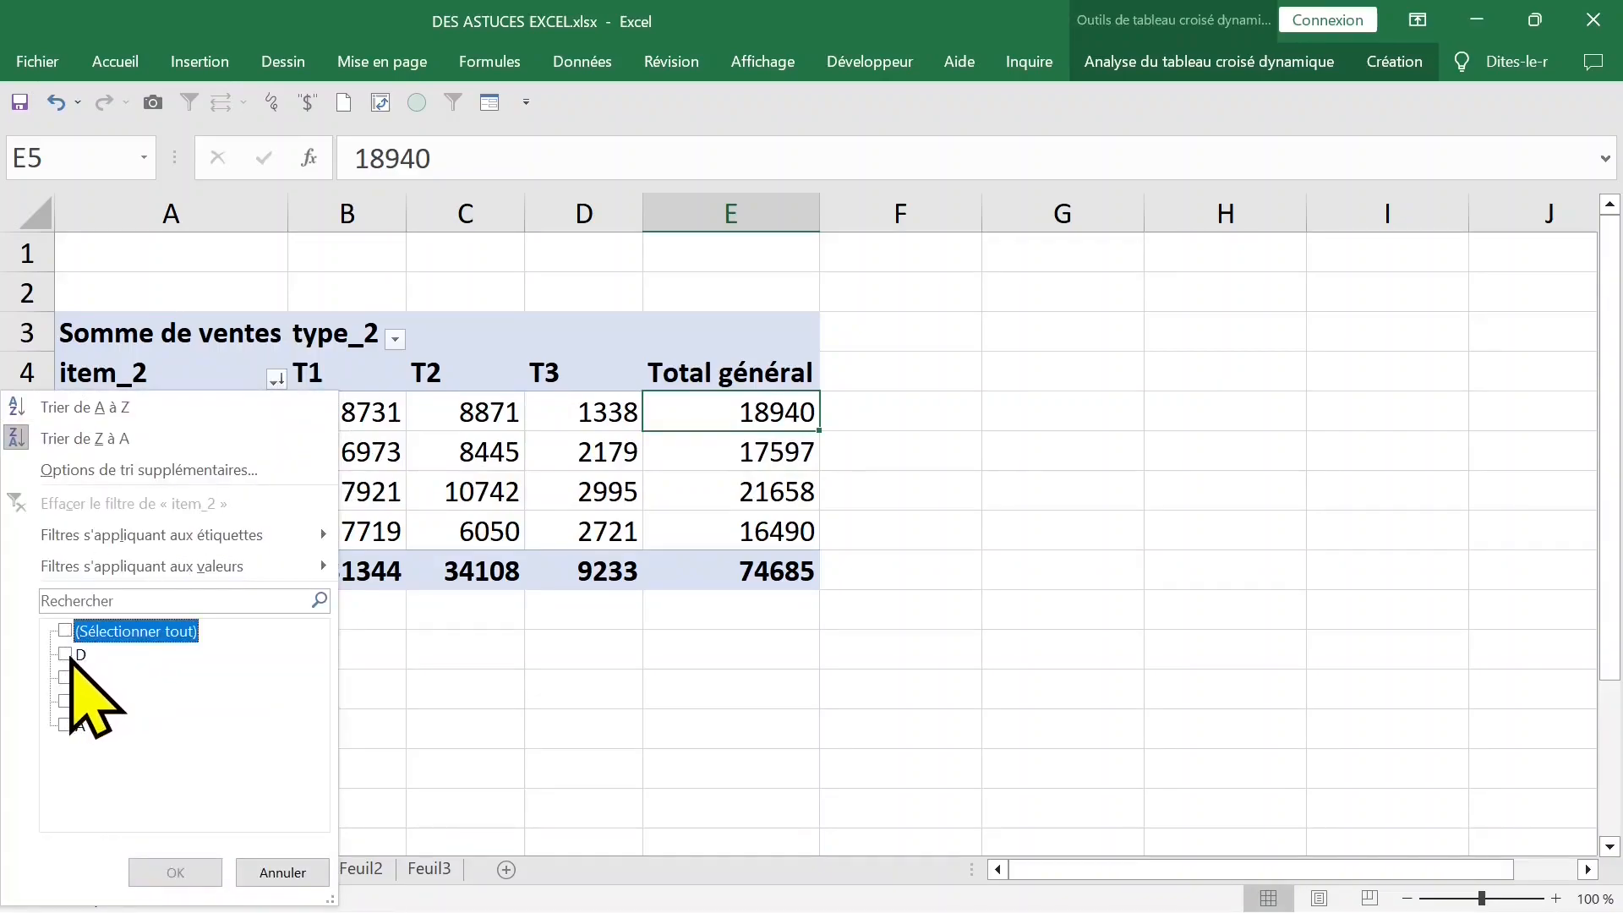
pyautogui.click(67, 724)
pyautogui.click(65, 702)
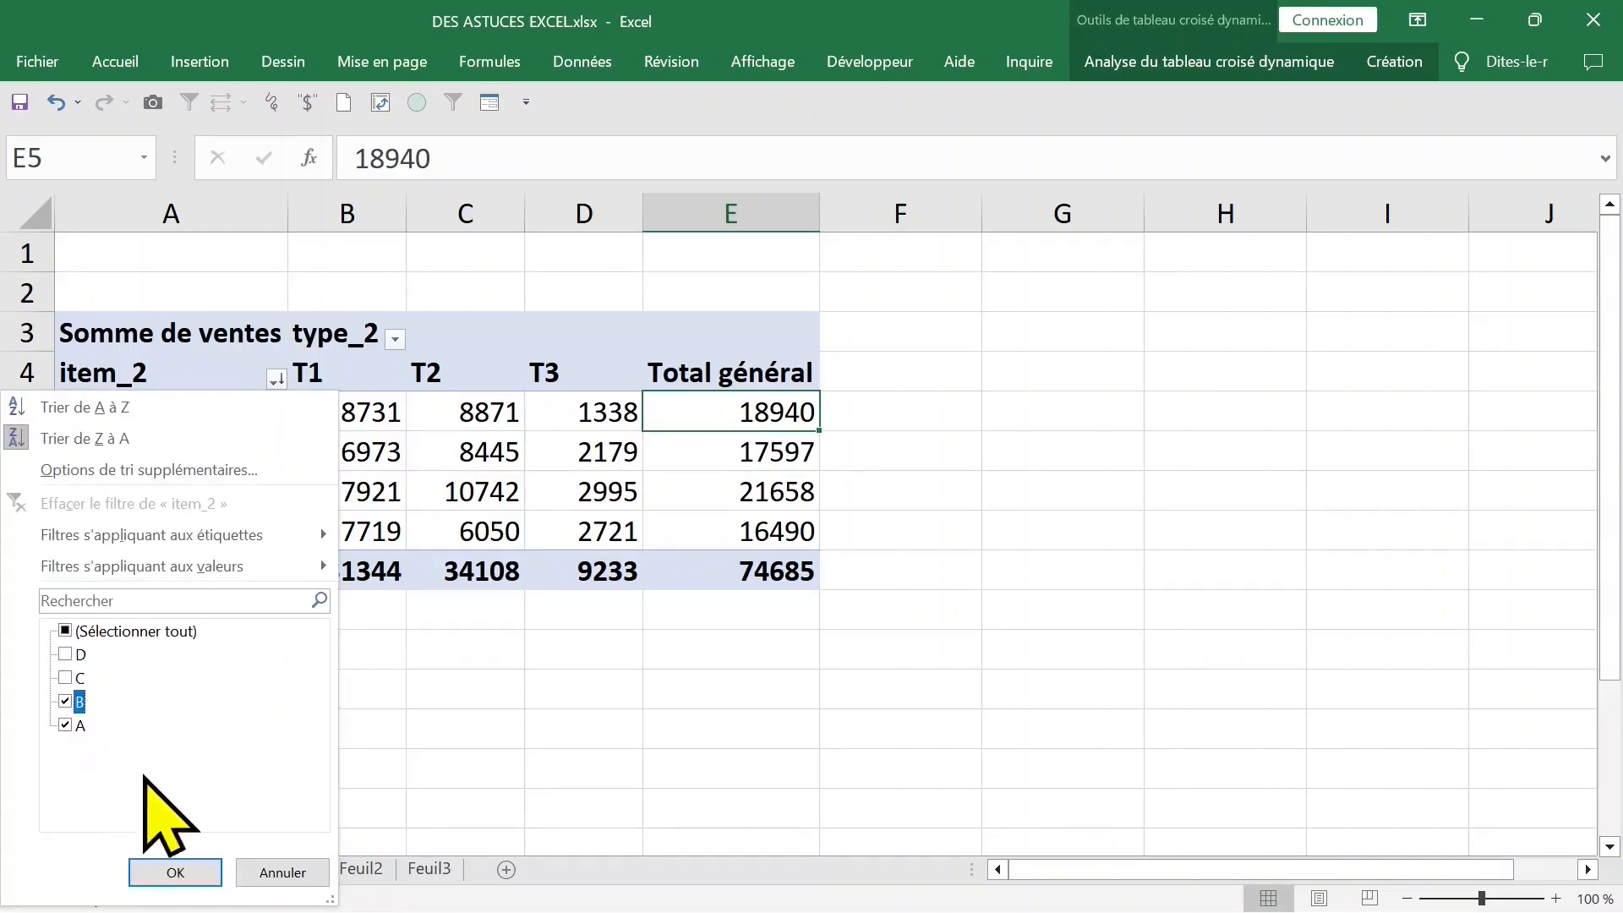
pyautogui.click(179, 870)
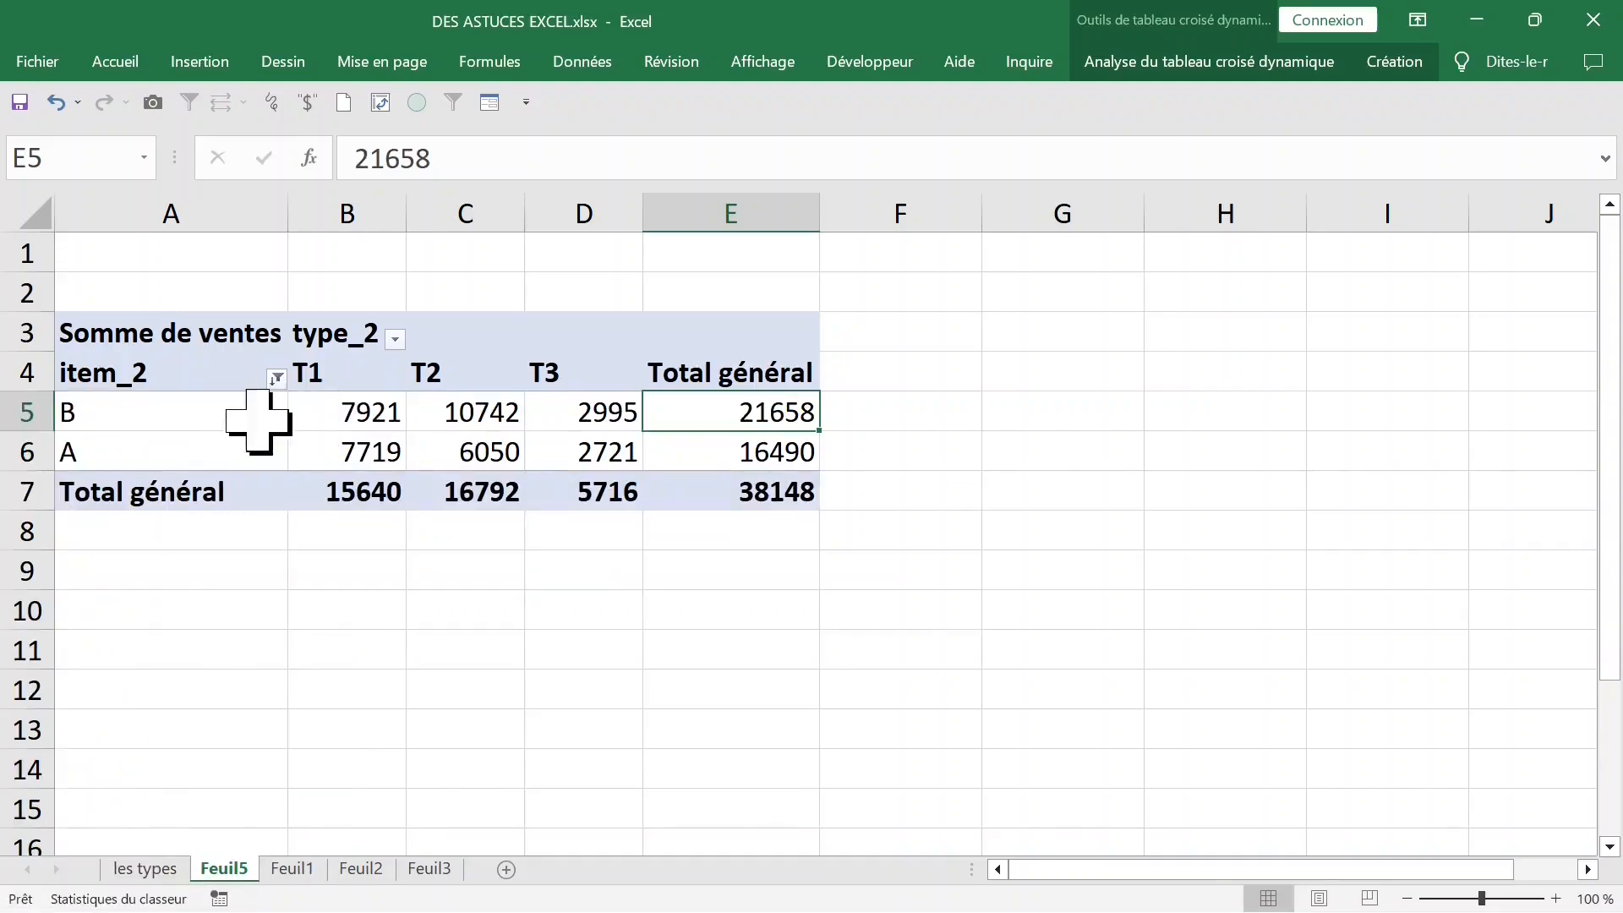
# - Reselect all items in the item_2 filter
pyautogui.click(275, 378)
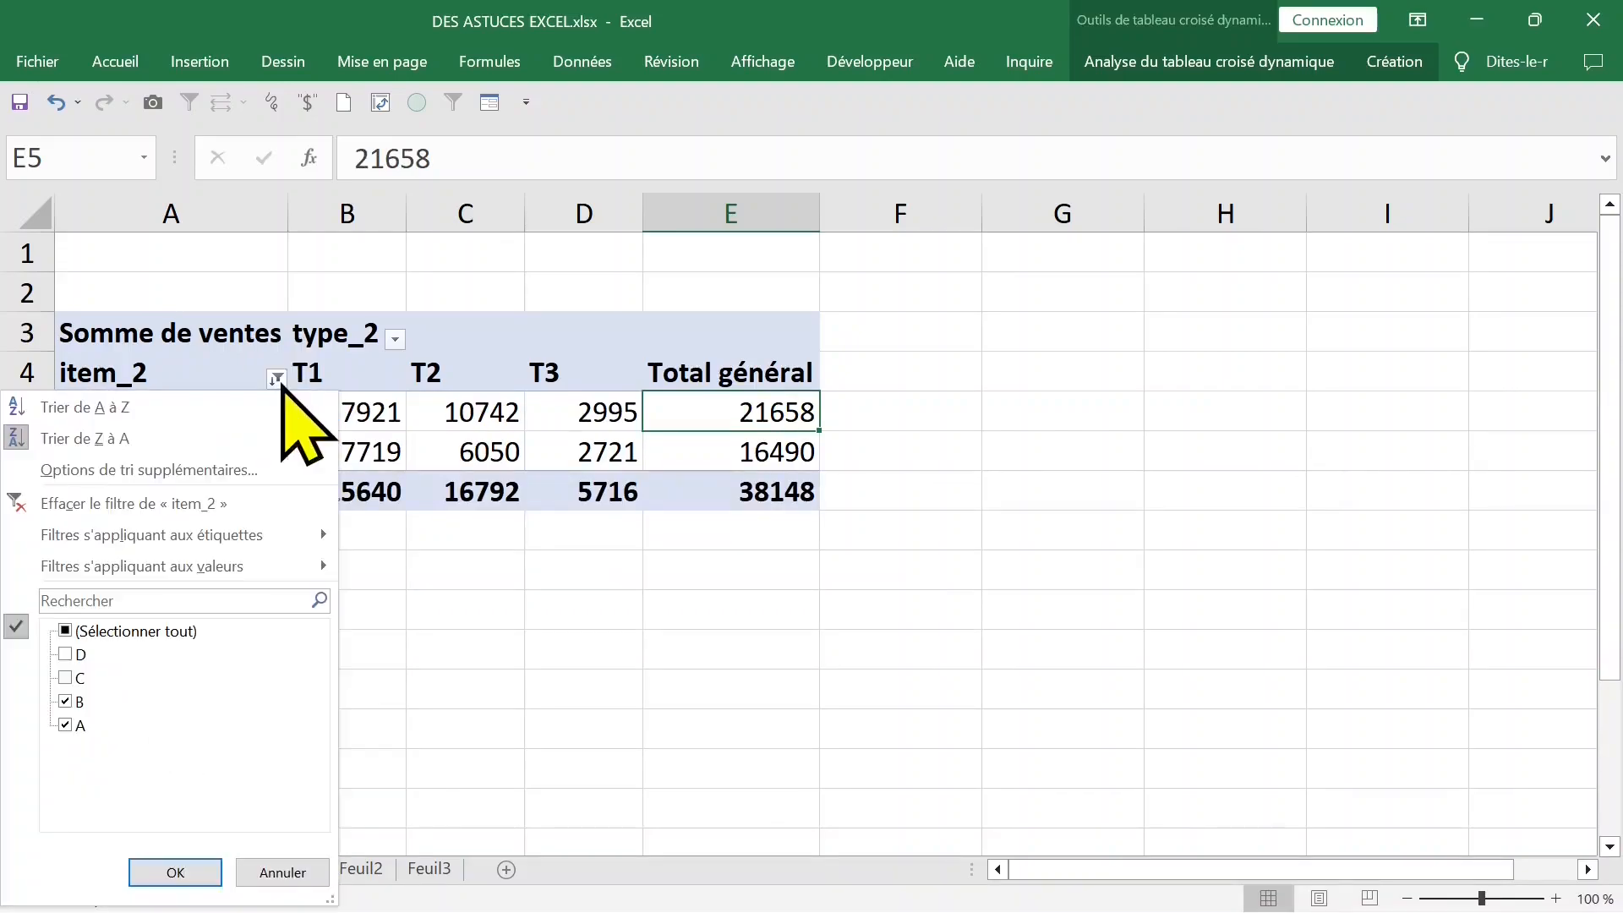
pyautogui.click(65, 631)
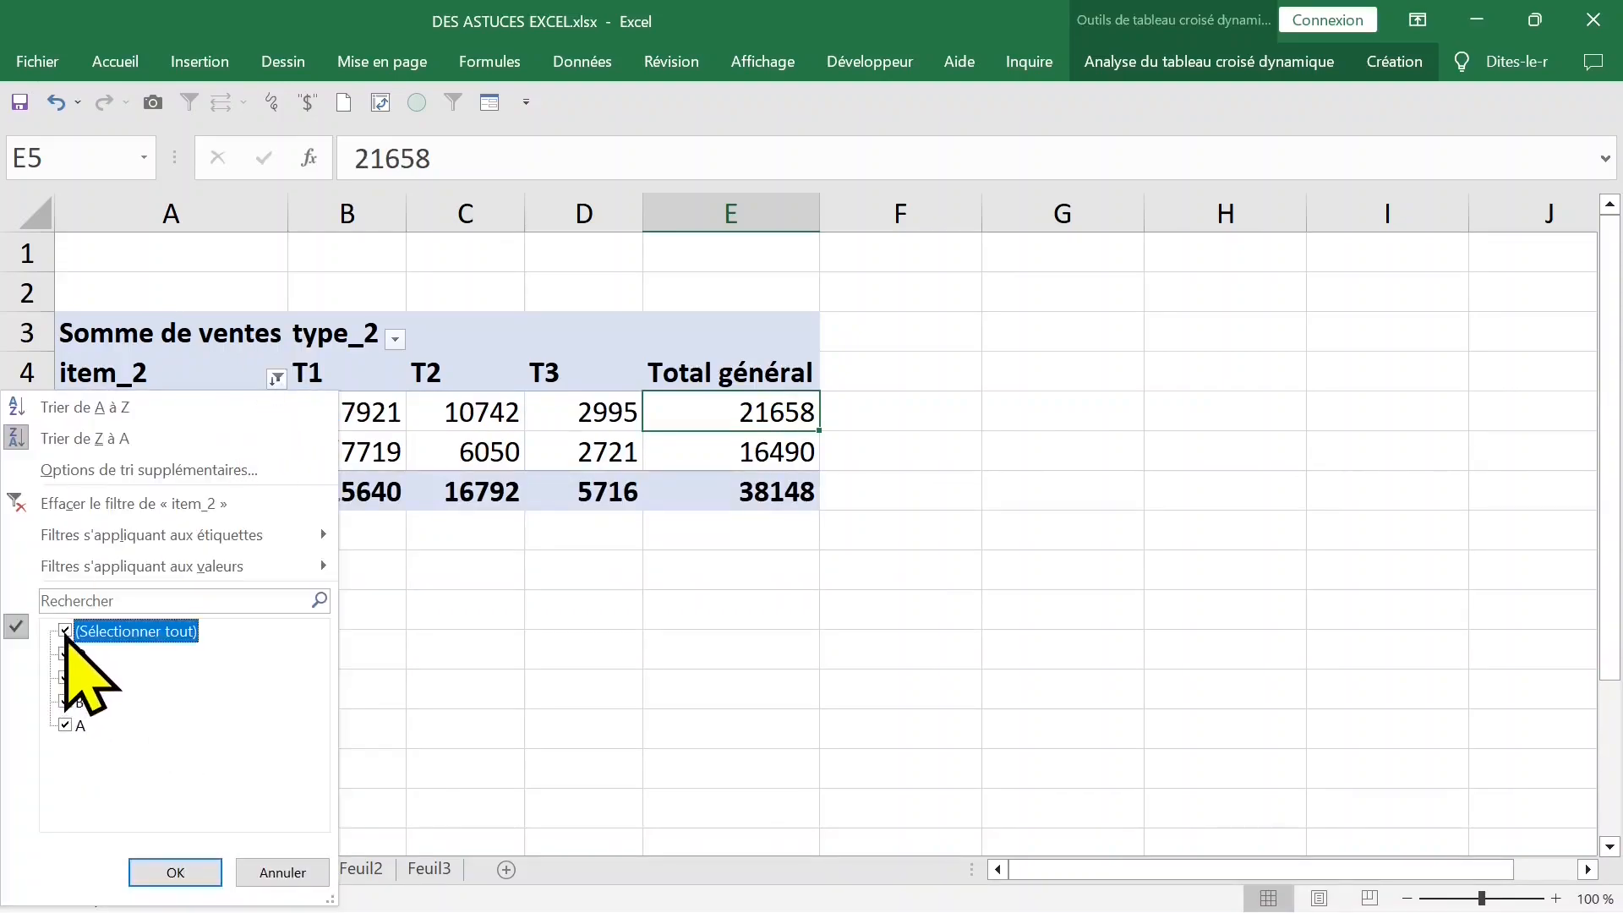
pyautogui.click(175, 871)
# - Filter the pivot table's type_2 columns to show only types T1 and T3
pyautogui.click(369, 425)
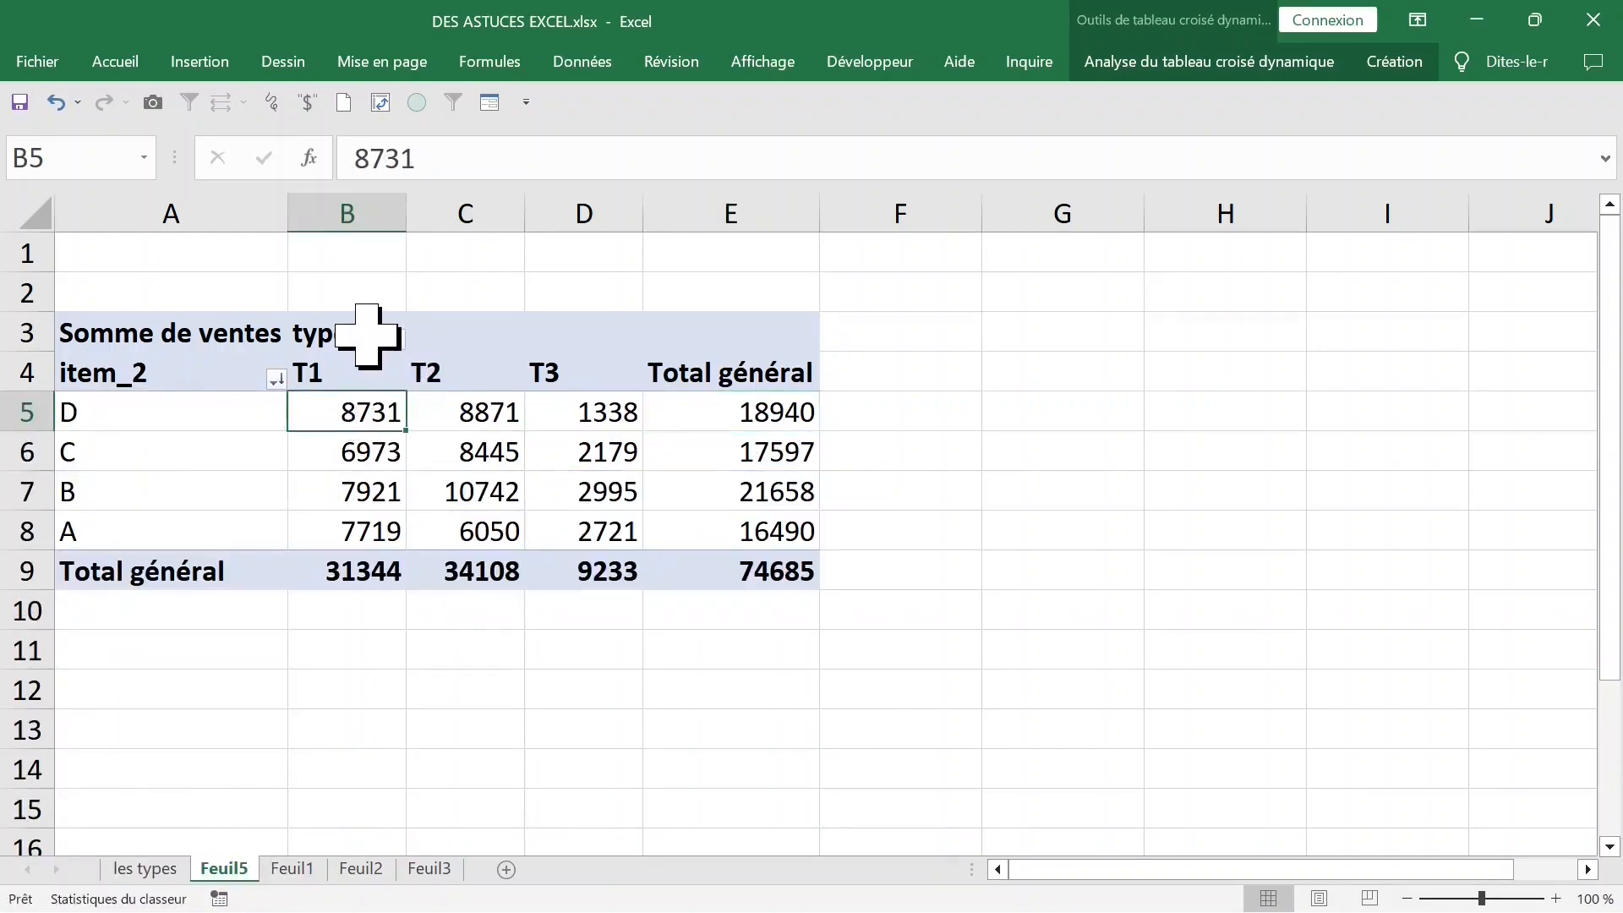
pyautogui.click(368, 337)
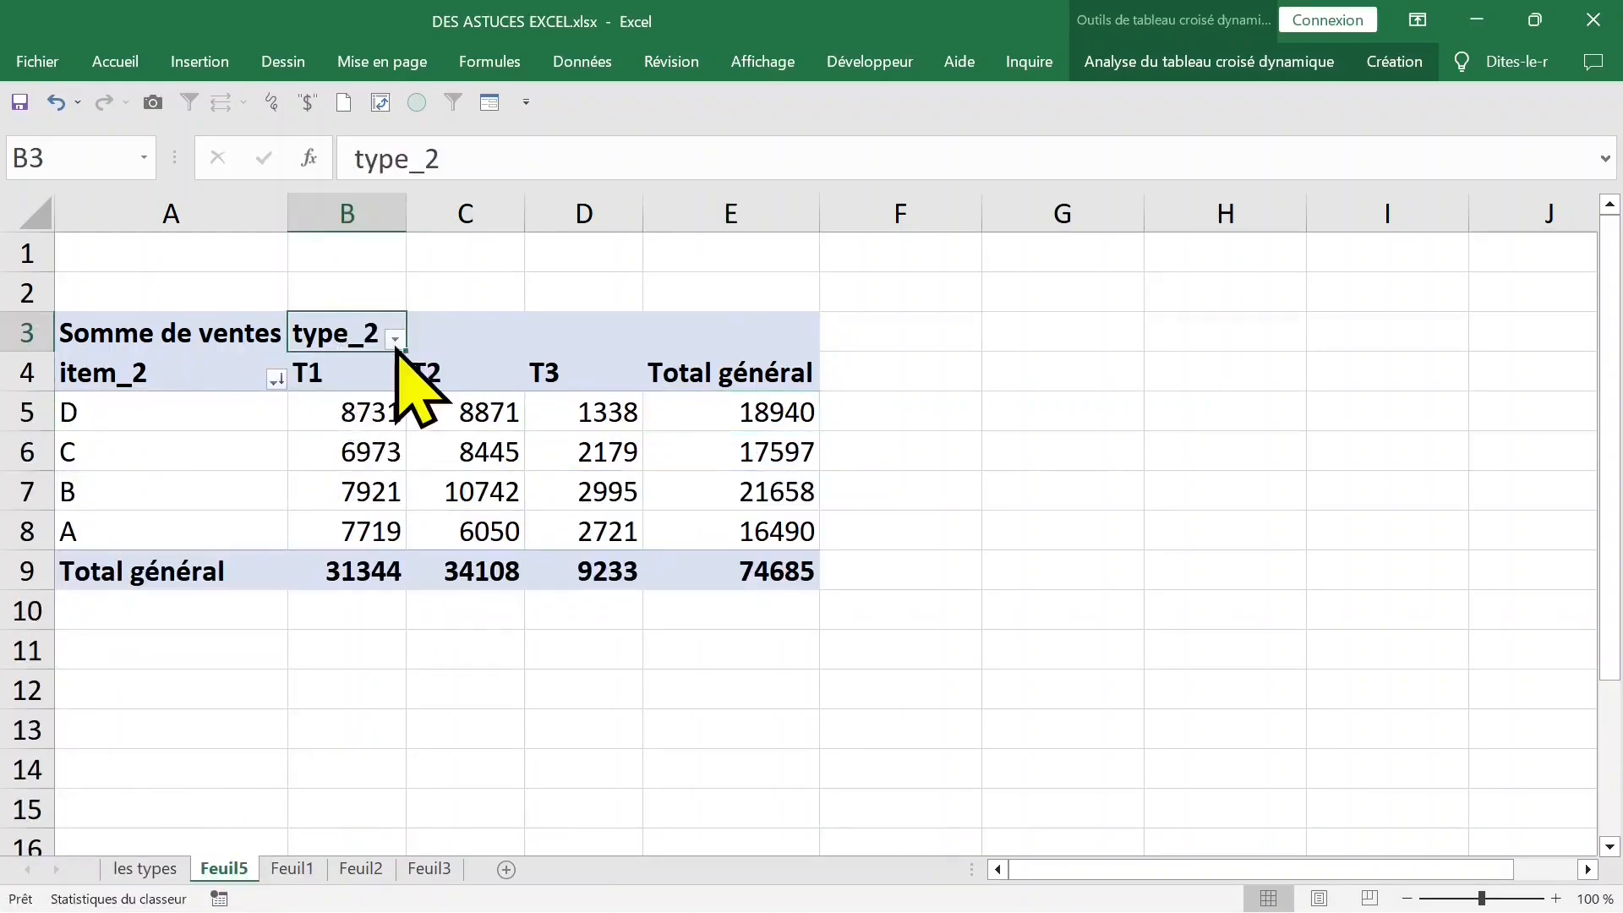
pyautogui.click(395, 339)
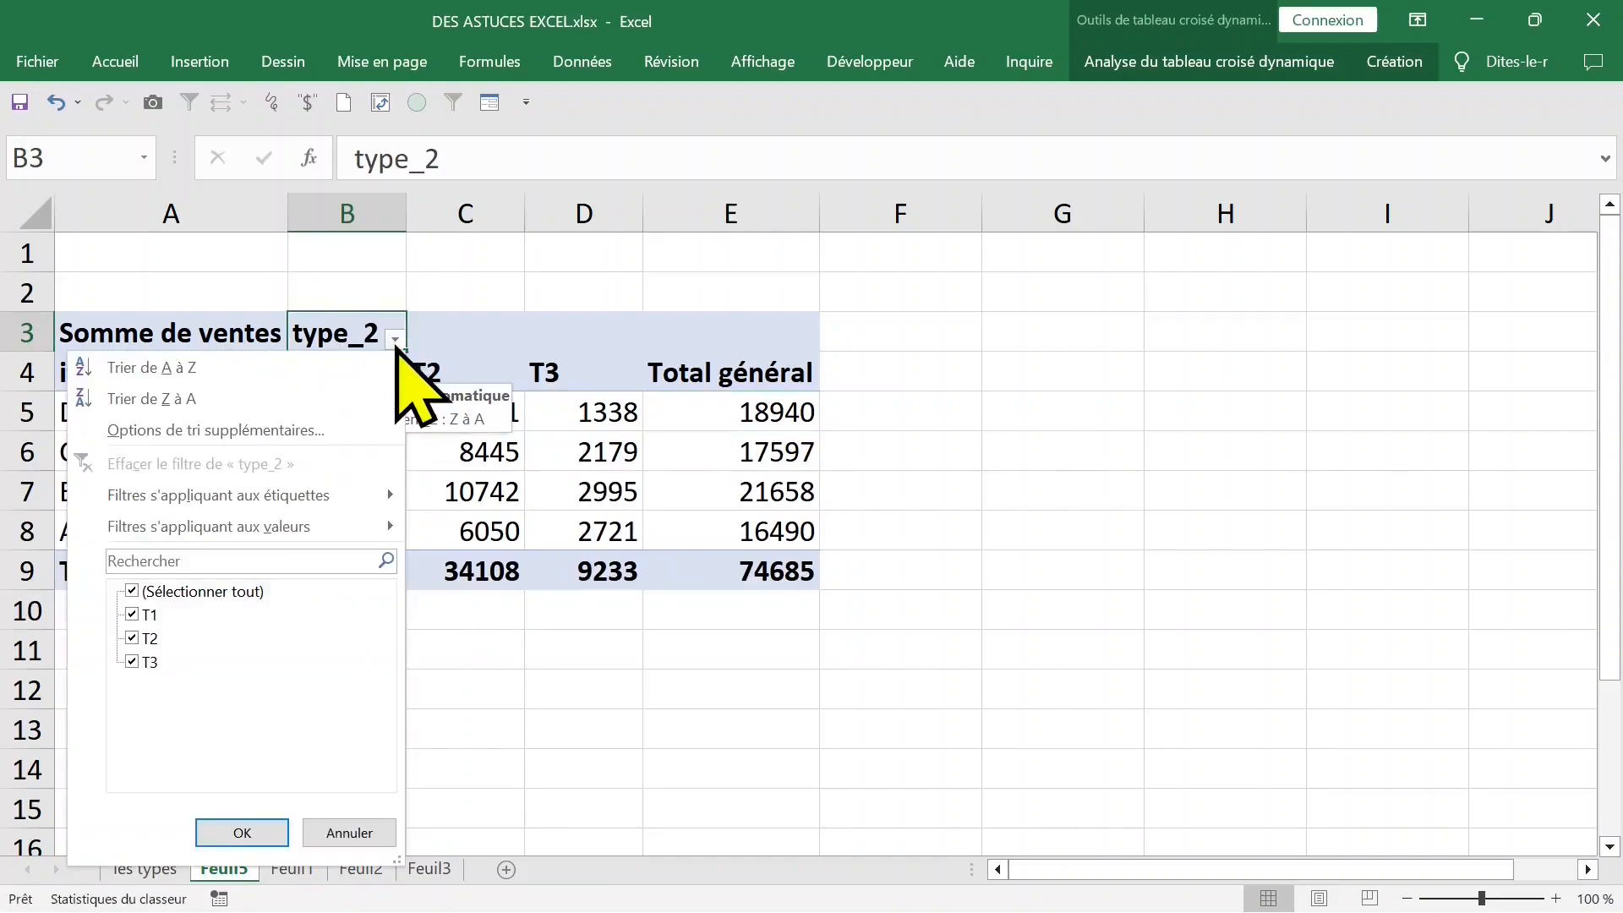
pyautogui.click(132, 591)
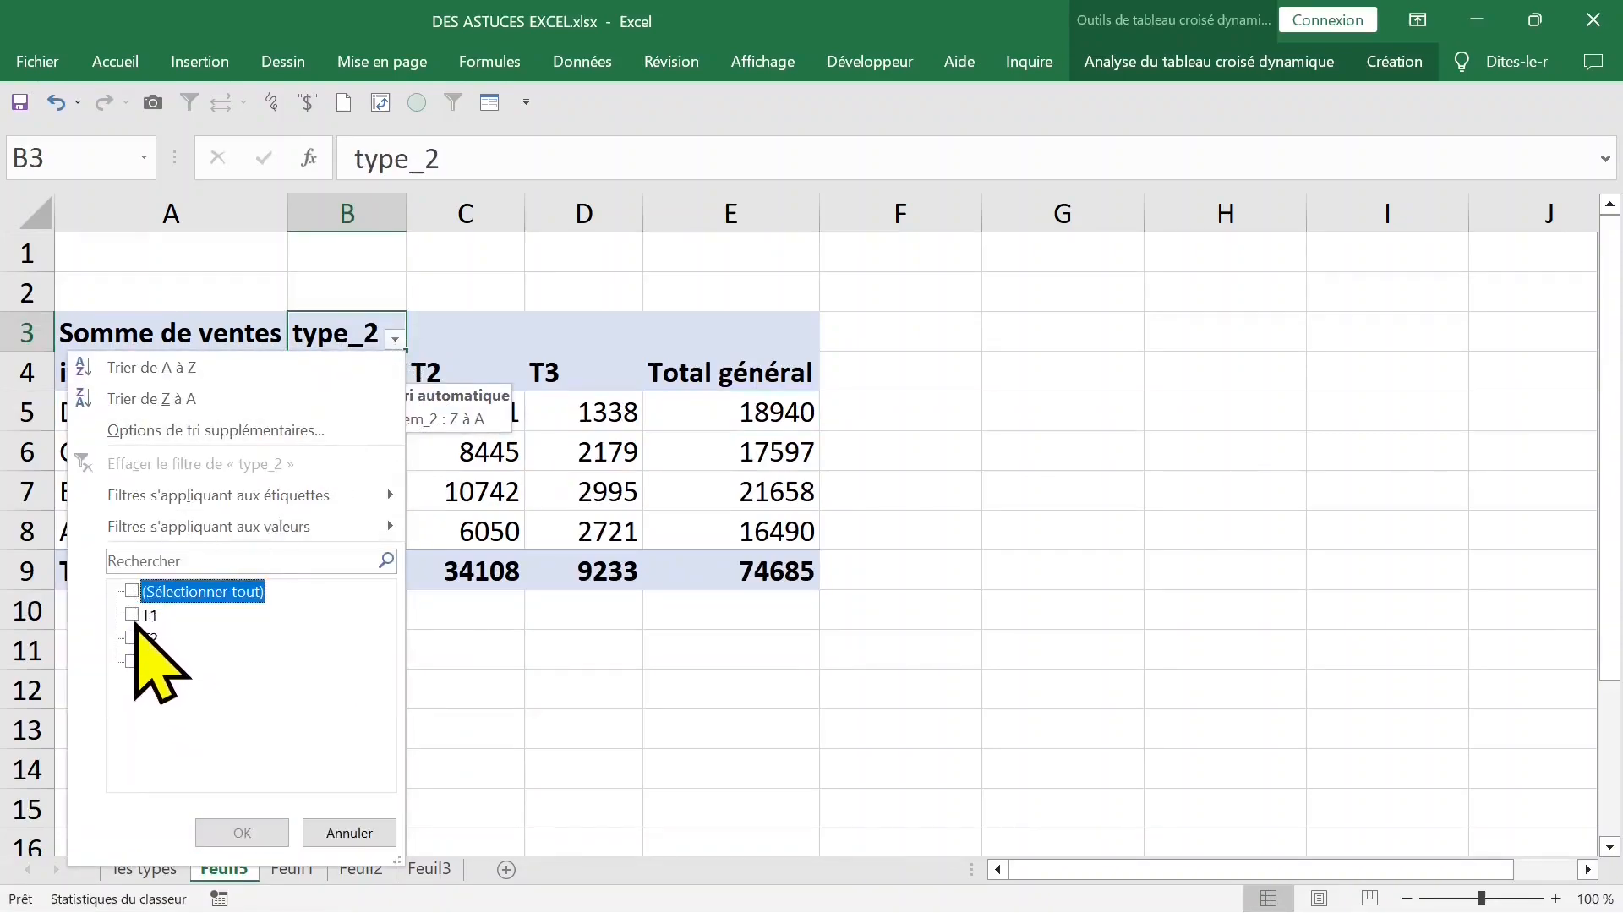
pyautogui.click(133, 615)
pyautogui.click(132, 661)
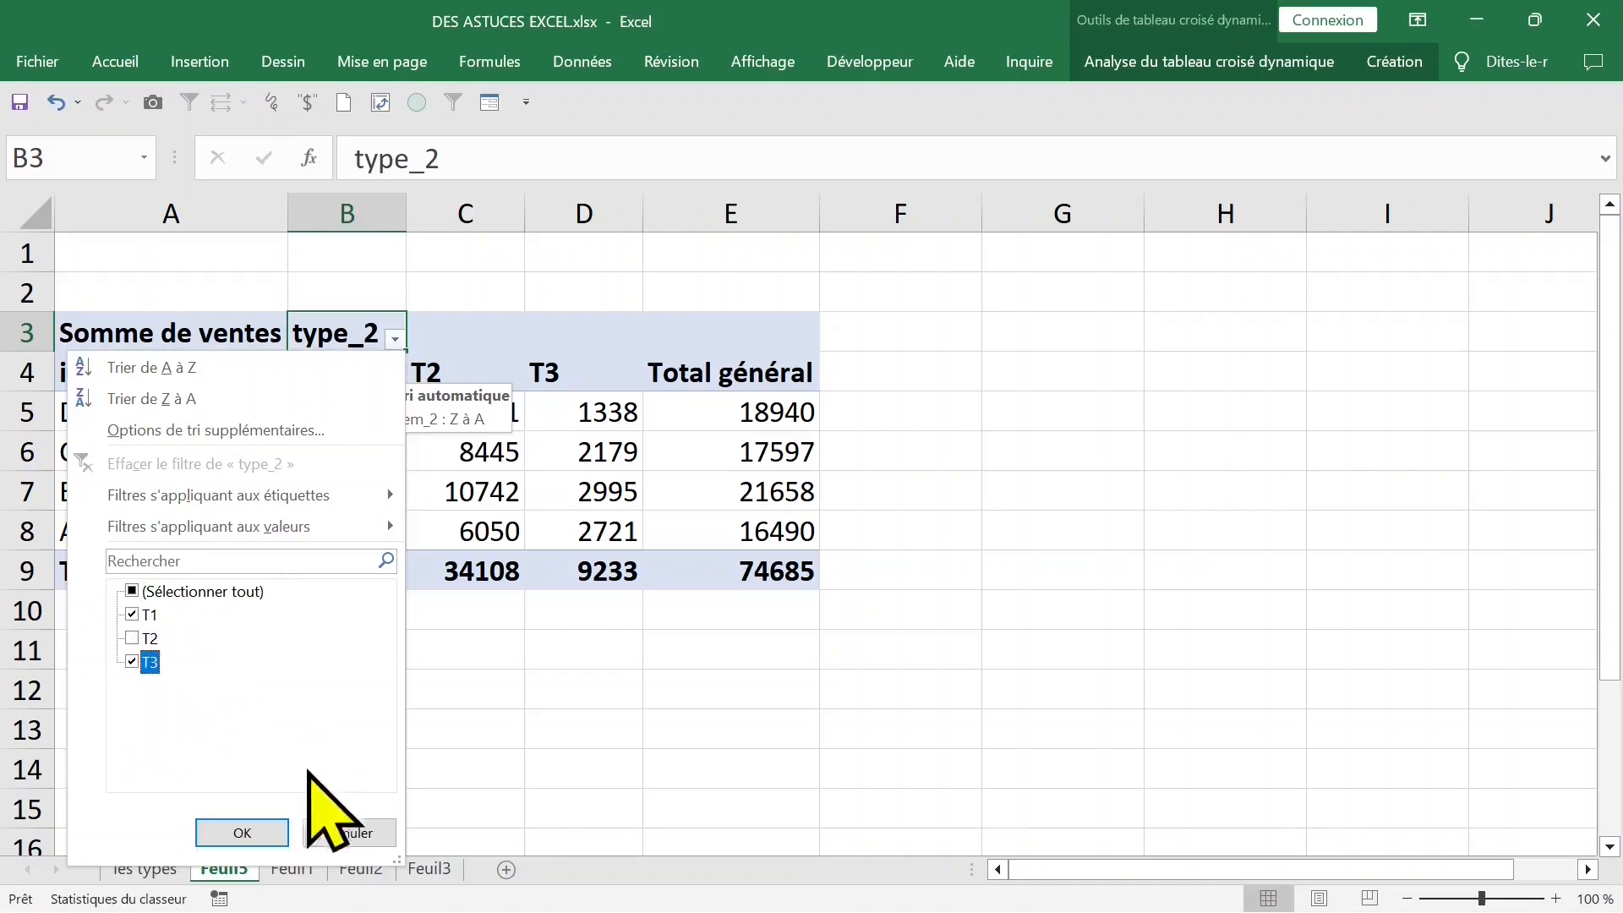
pyautogui.click(254, 830)
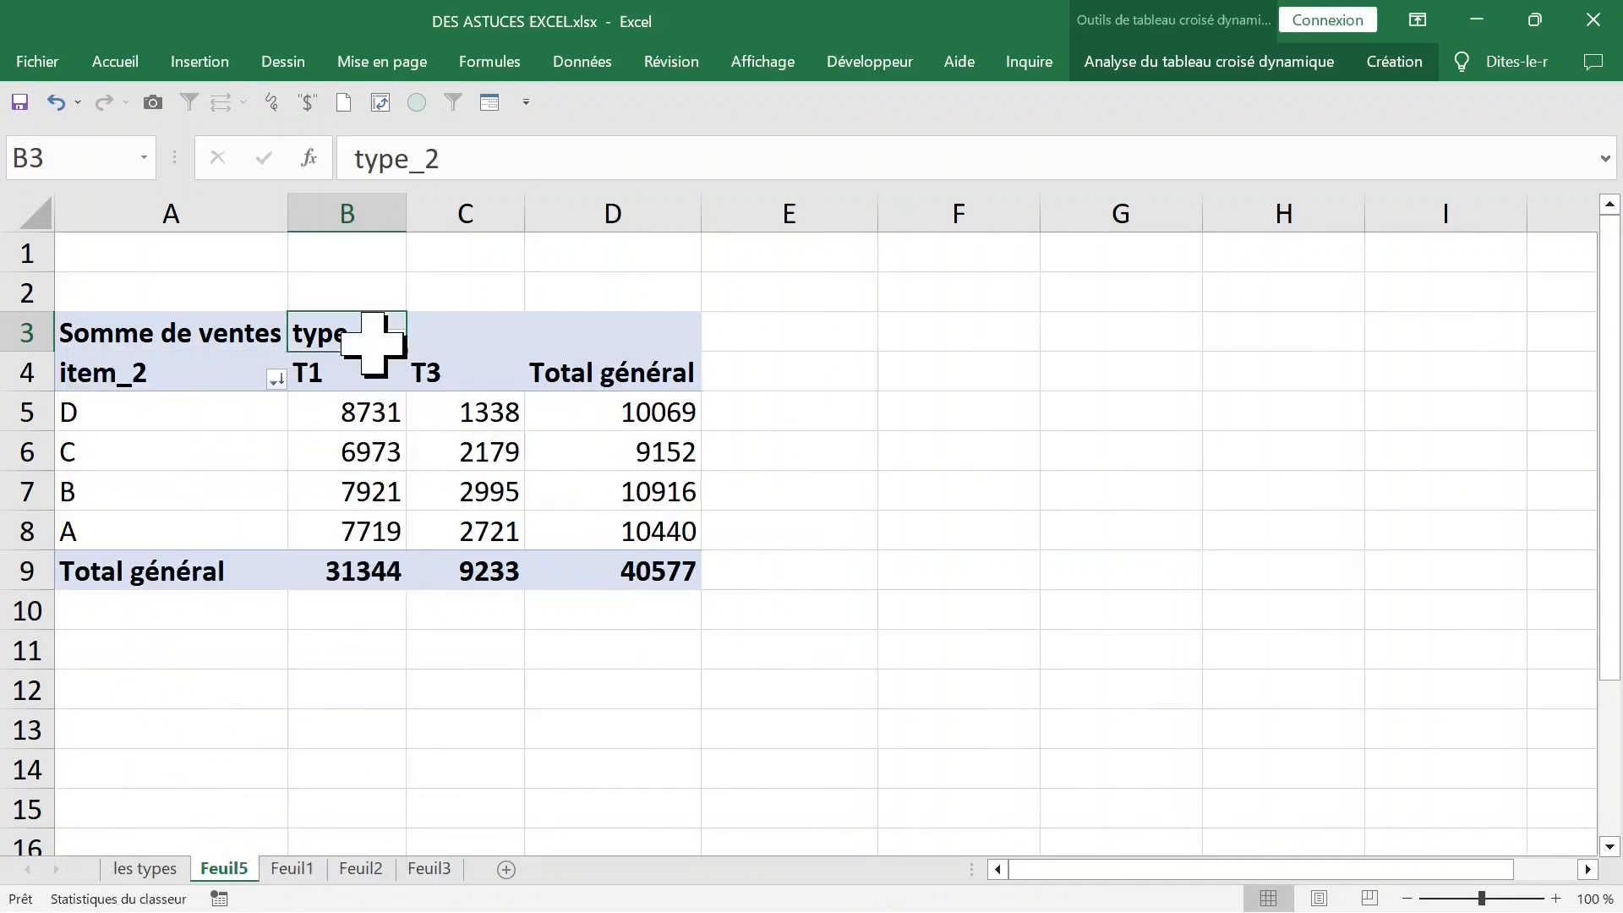
# - Reselect all types in the type_2 filter
pyautogui.click(395, 339)
pyautogui.click(133, 591)
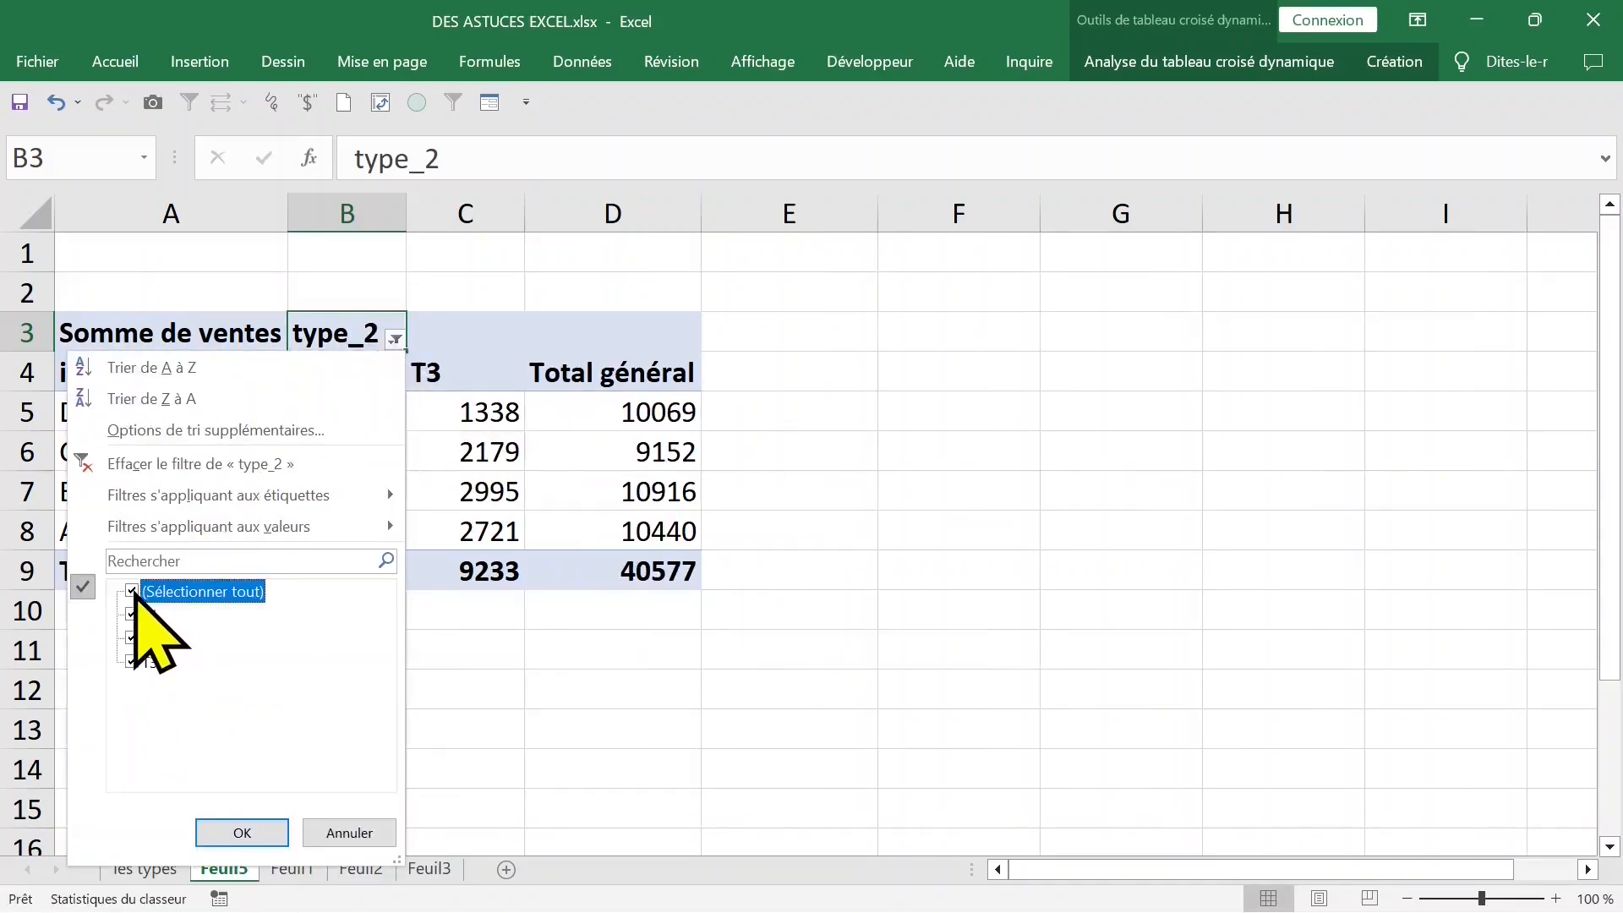
pyautogui.click(241, 832)
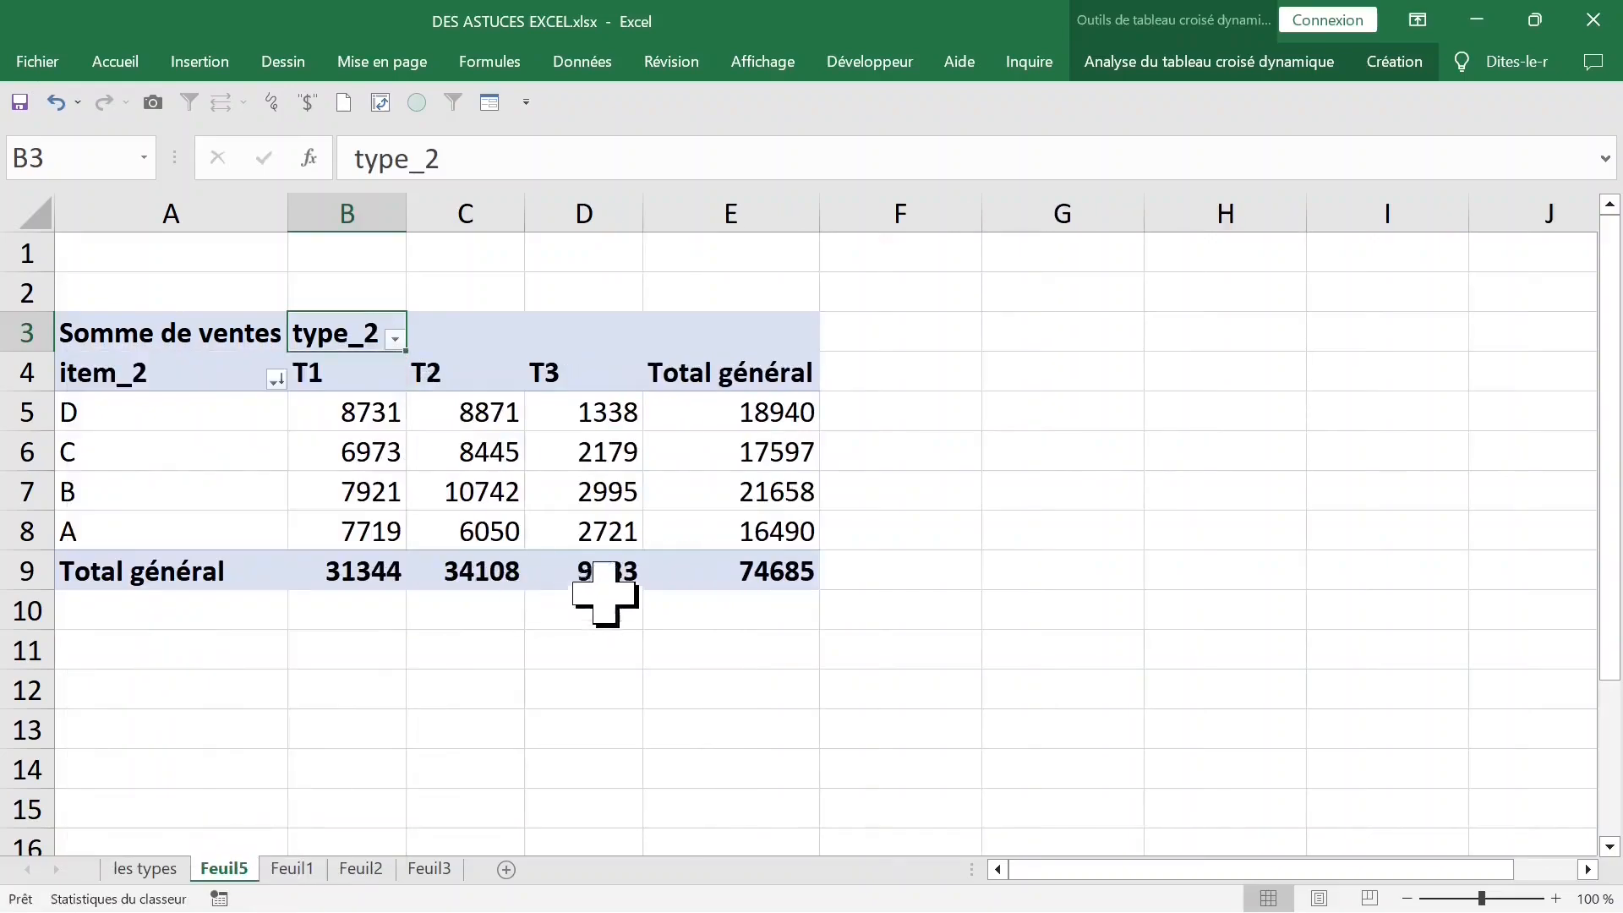
# - Summarize the pivot table's sales values by their maximum (Max.) instead of their sum
pyautogui.click(179, 330)
pyautogui.click(429, 406)
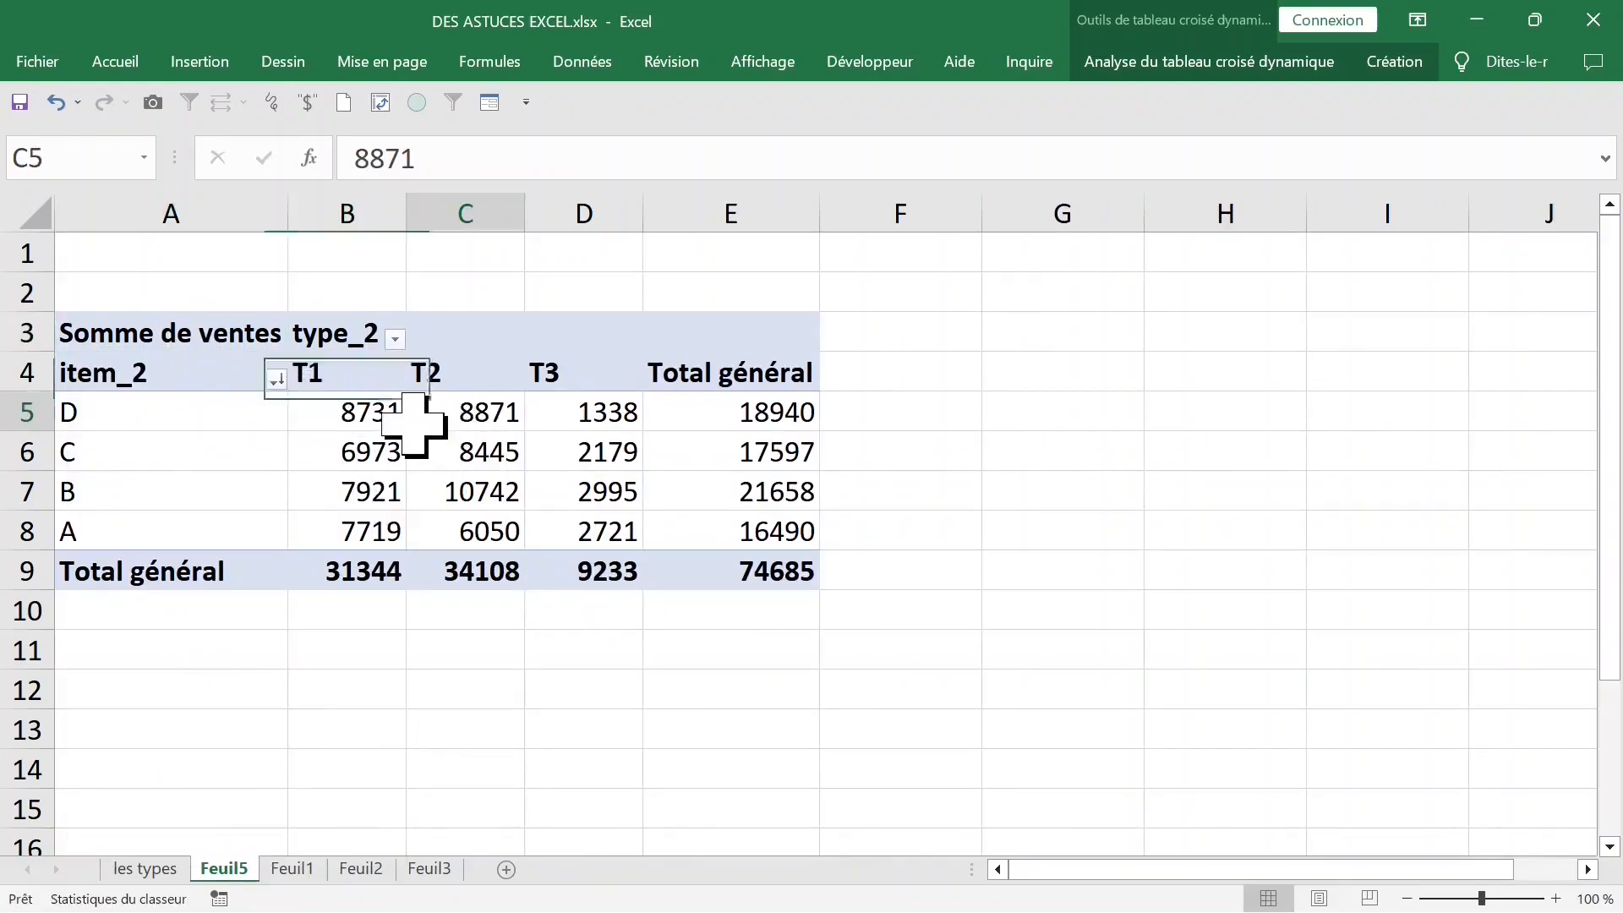
pyautogui.rightClick(351, 419)
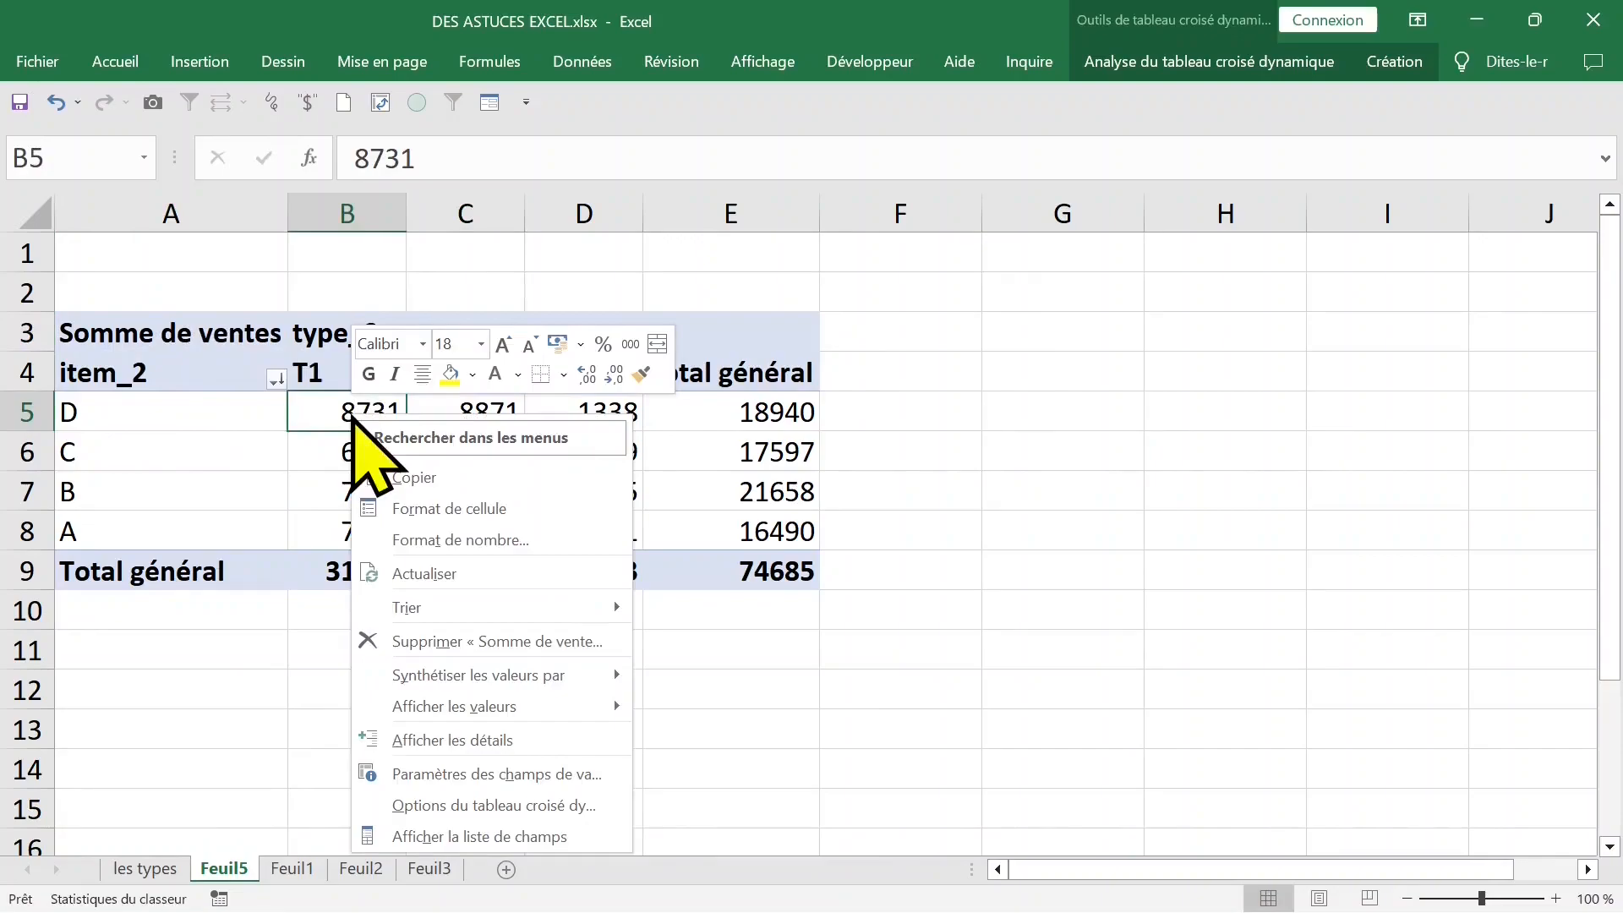
pyautogui.moveTo(481, 681)
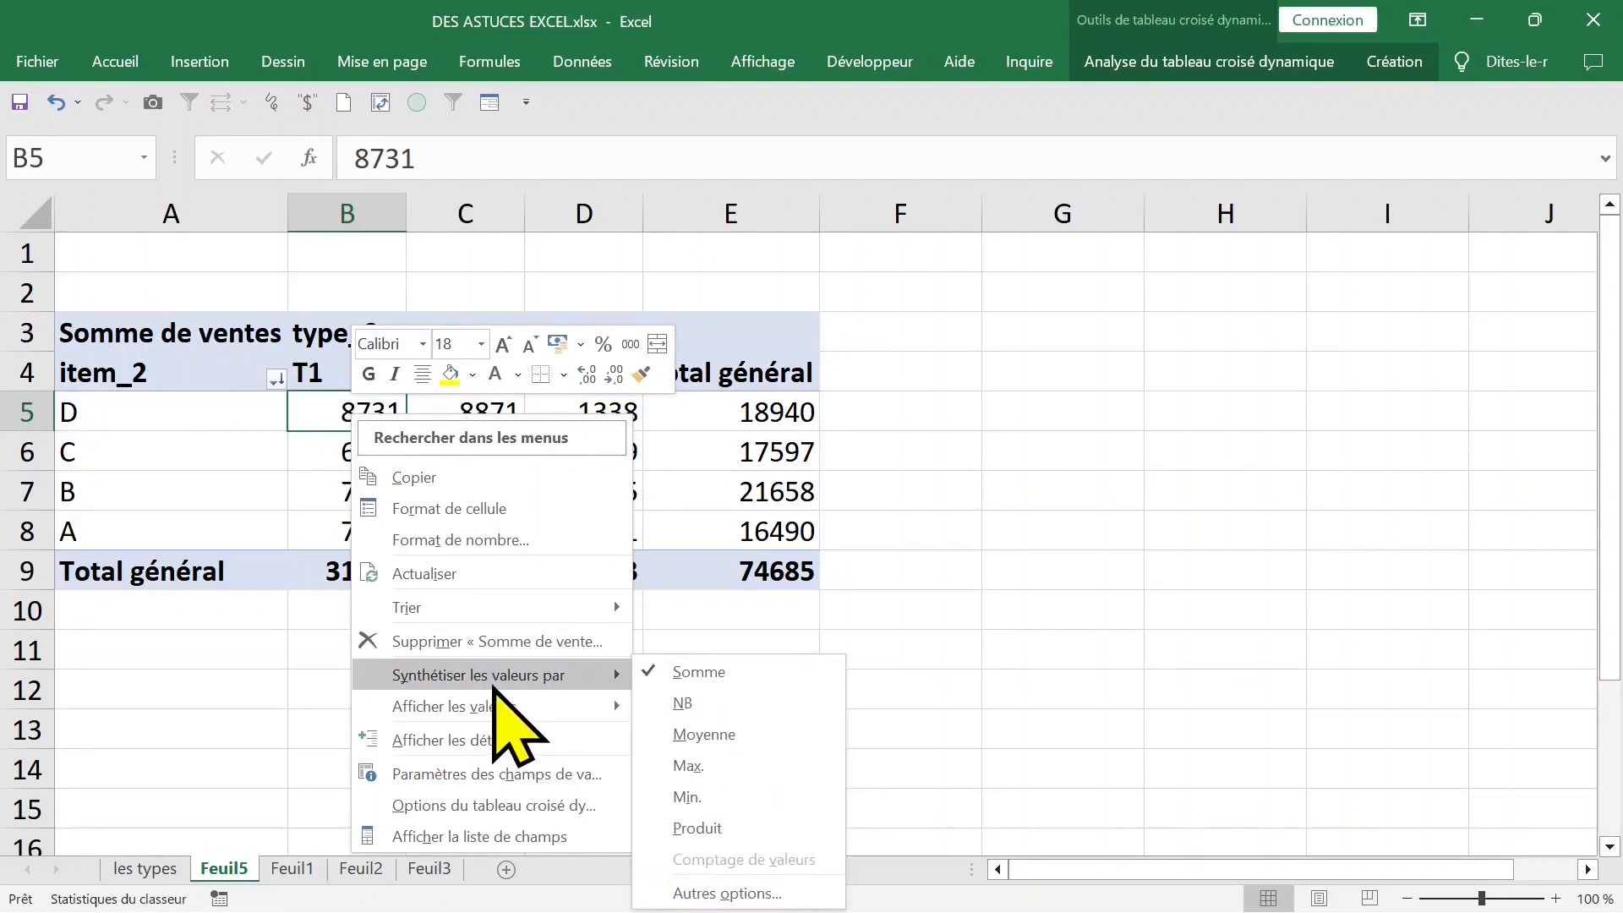
pyautogui.click(695, 765)
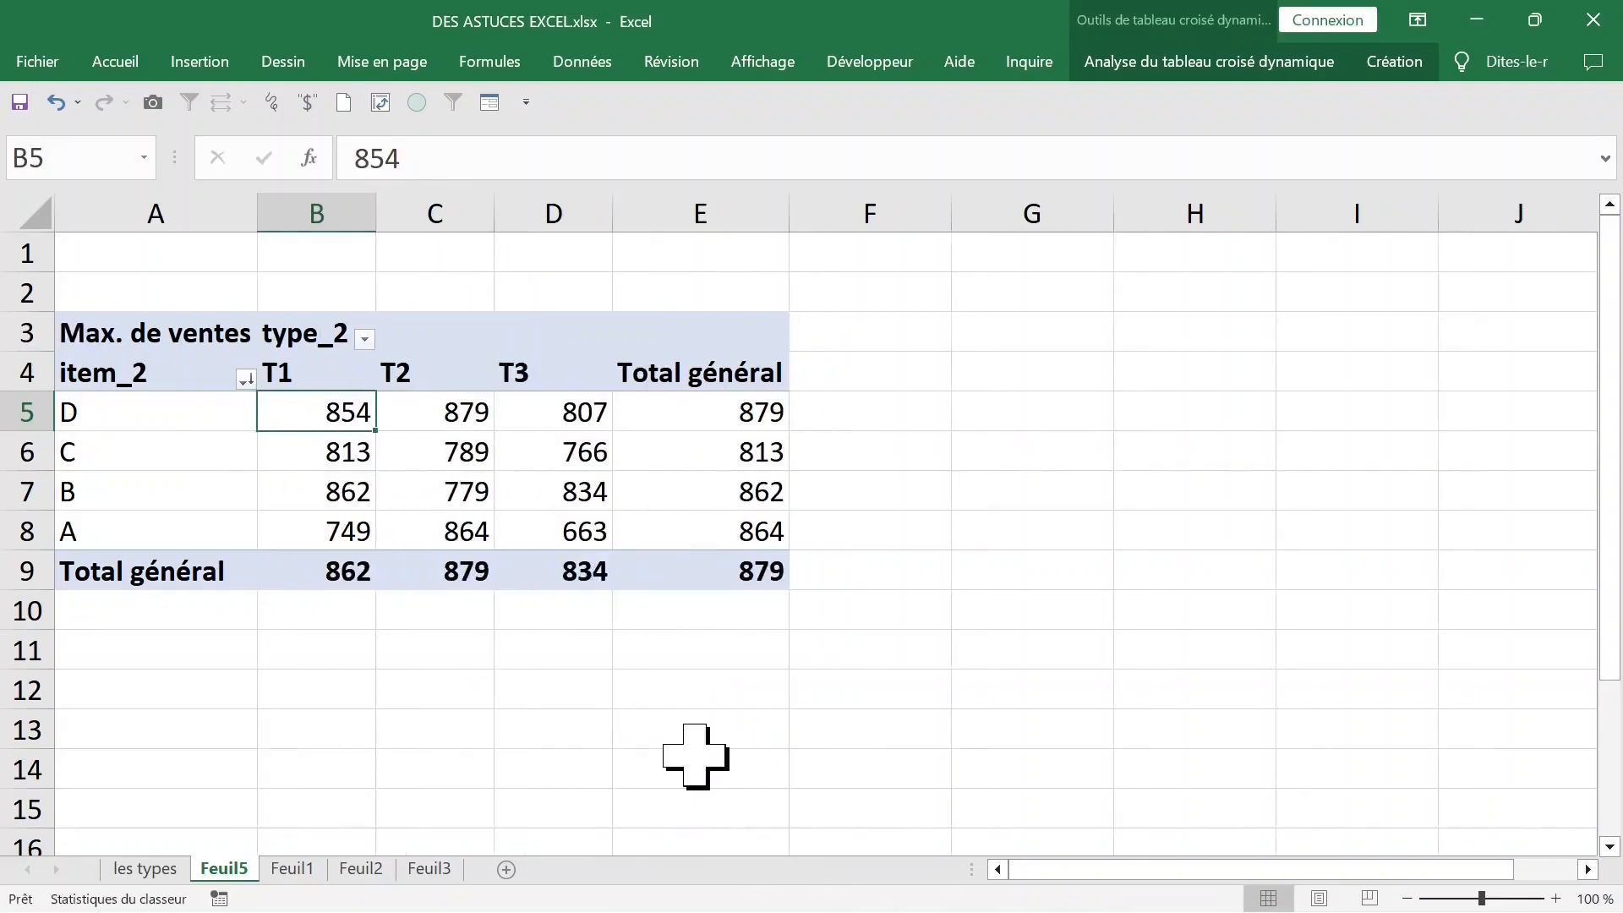
# - Switch the summary of the sales values to the minimum (Min.)
pyautogui.rightClick(302, 408)
pyautogui.moveTo(439, 665)
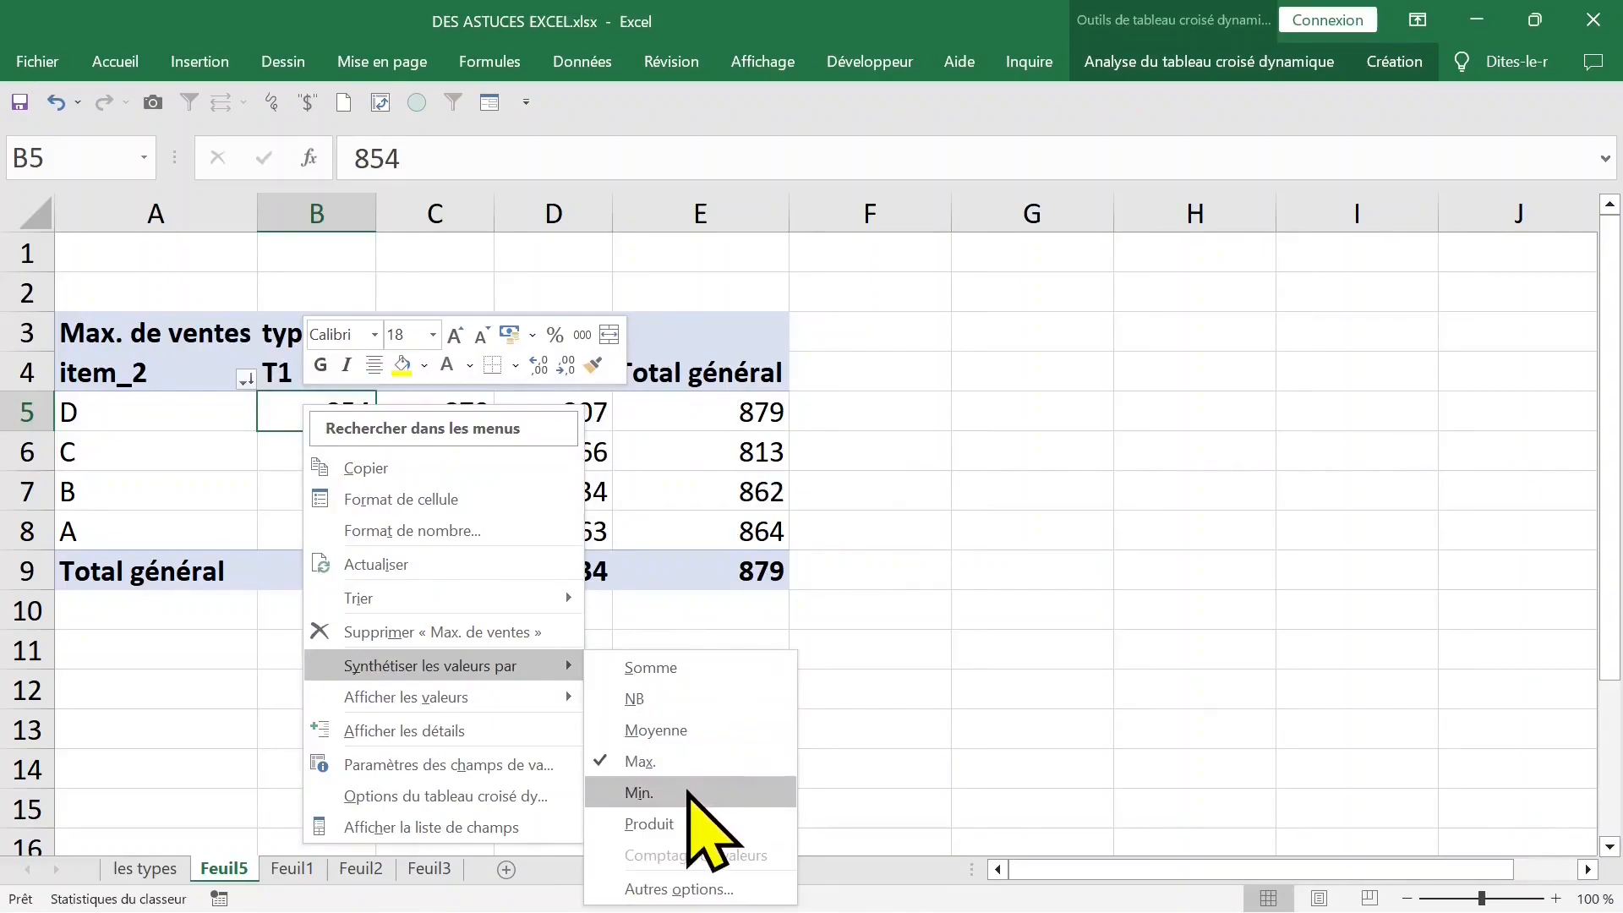
pyautogui.click(660, 793)
# - Switch the summary of the sales values to the average (Moyenne)
pyautogui.rightClick(309, 408)
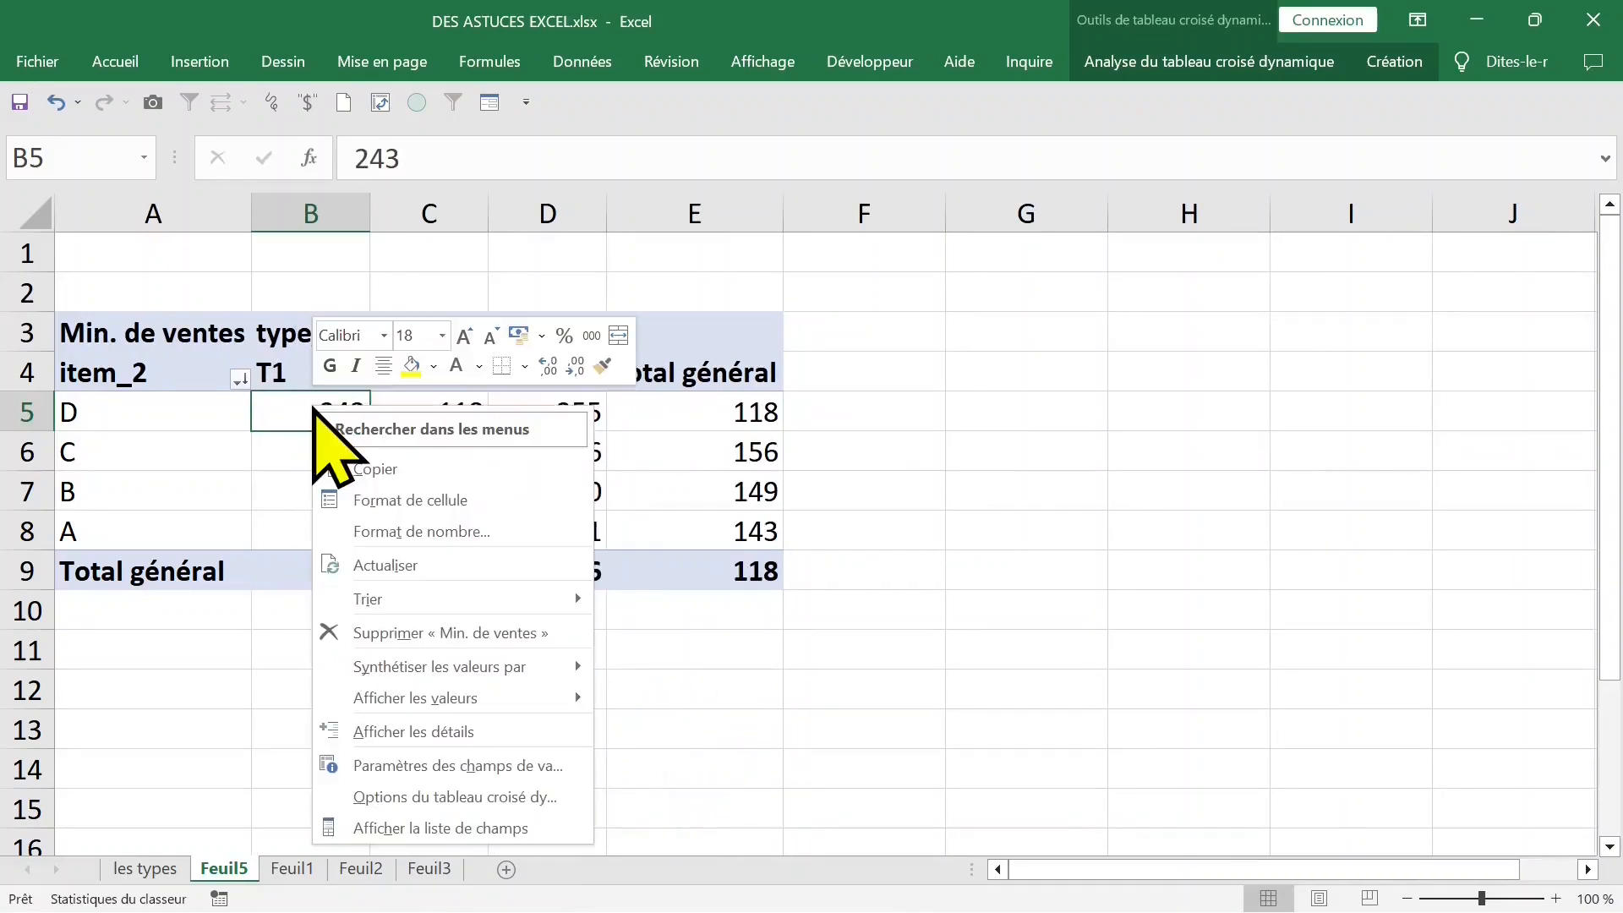
pyautogui.moveTo(425, 672)
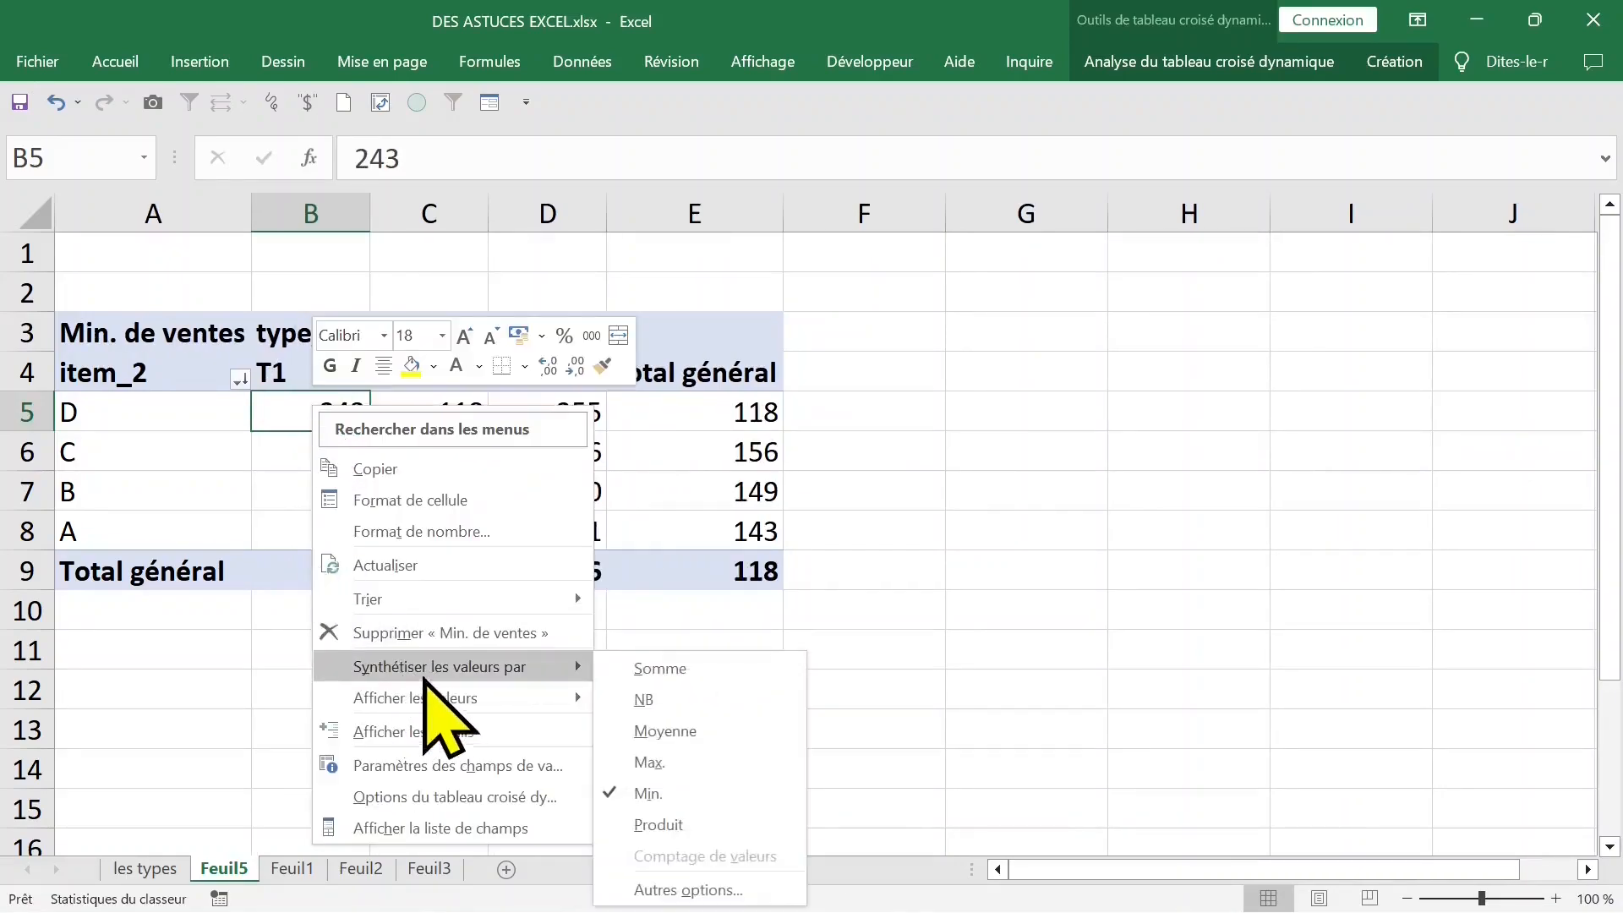
pyautogui.click(676, 730)
# - Format the pivot table's average sales values in the Nombre category with 0 decimals
pyautogui.rightClick(380, 404)
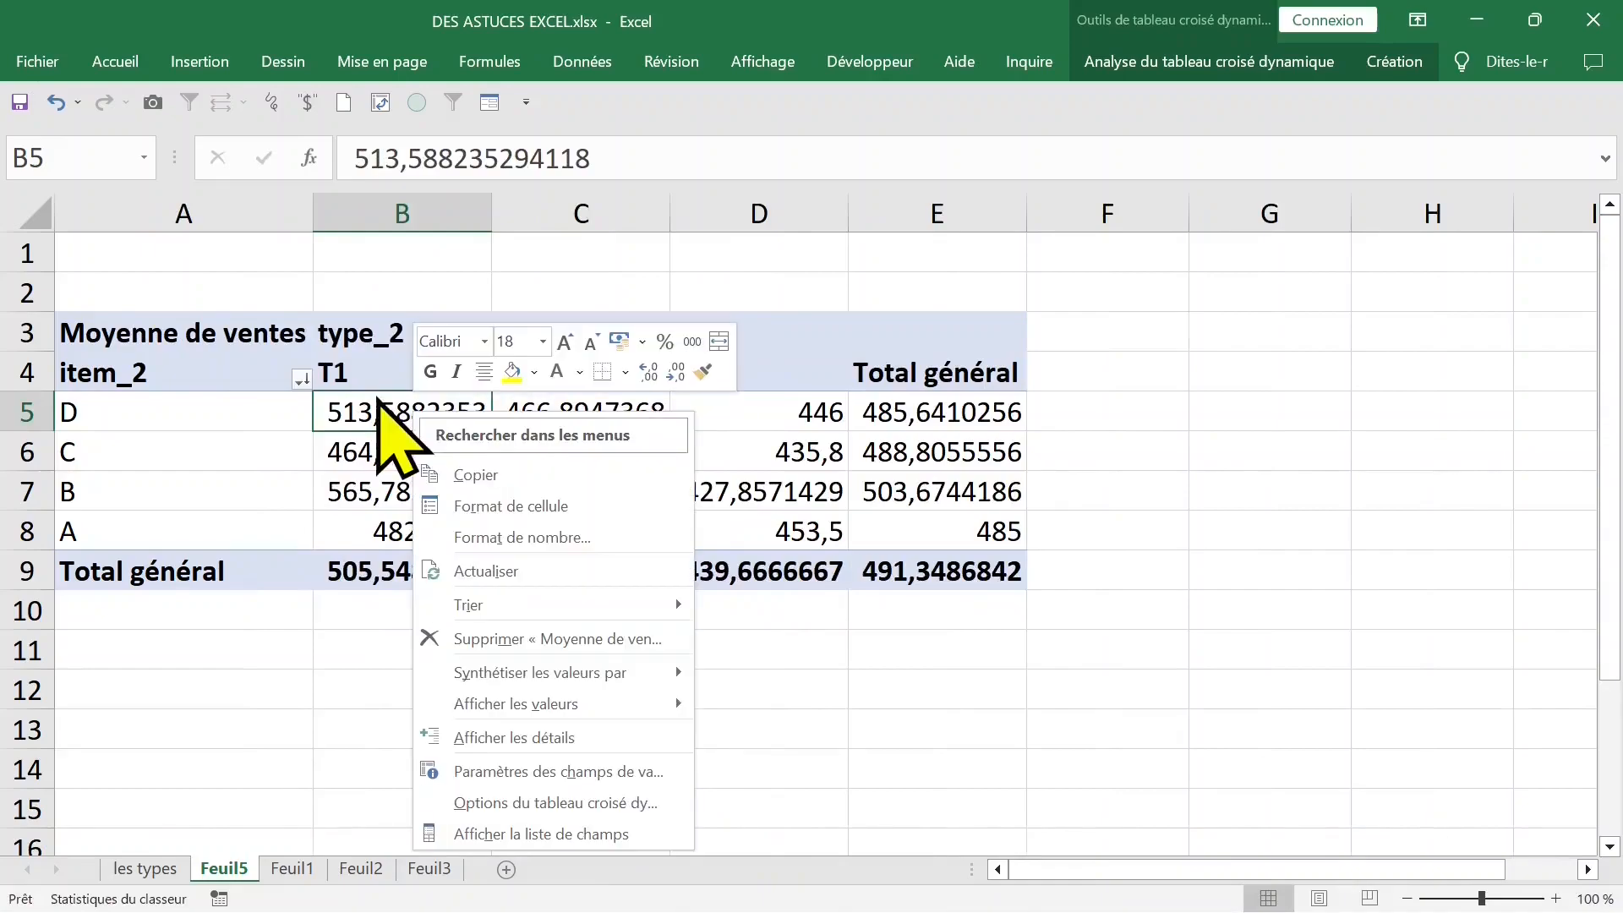
pyautogui.click(494, 538)
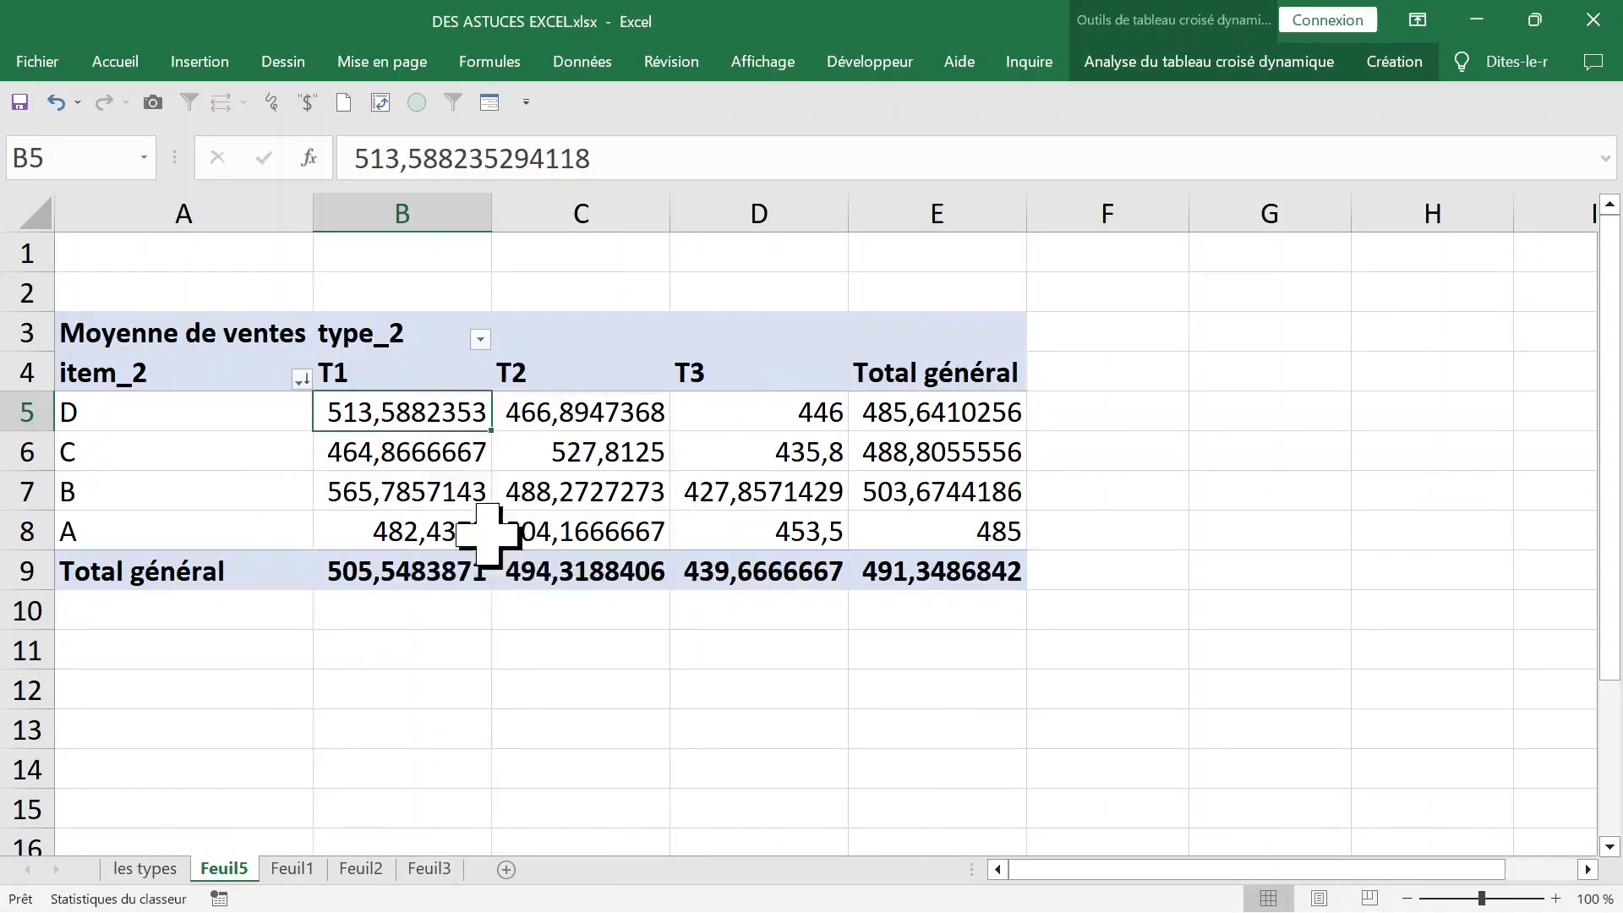
pyautogui.click(203, 345)
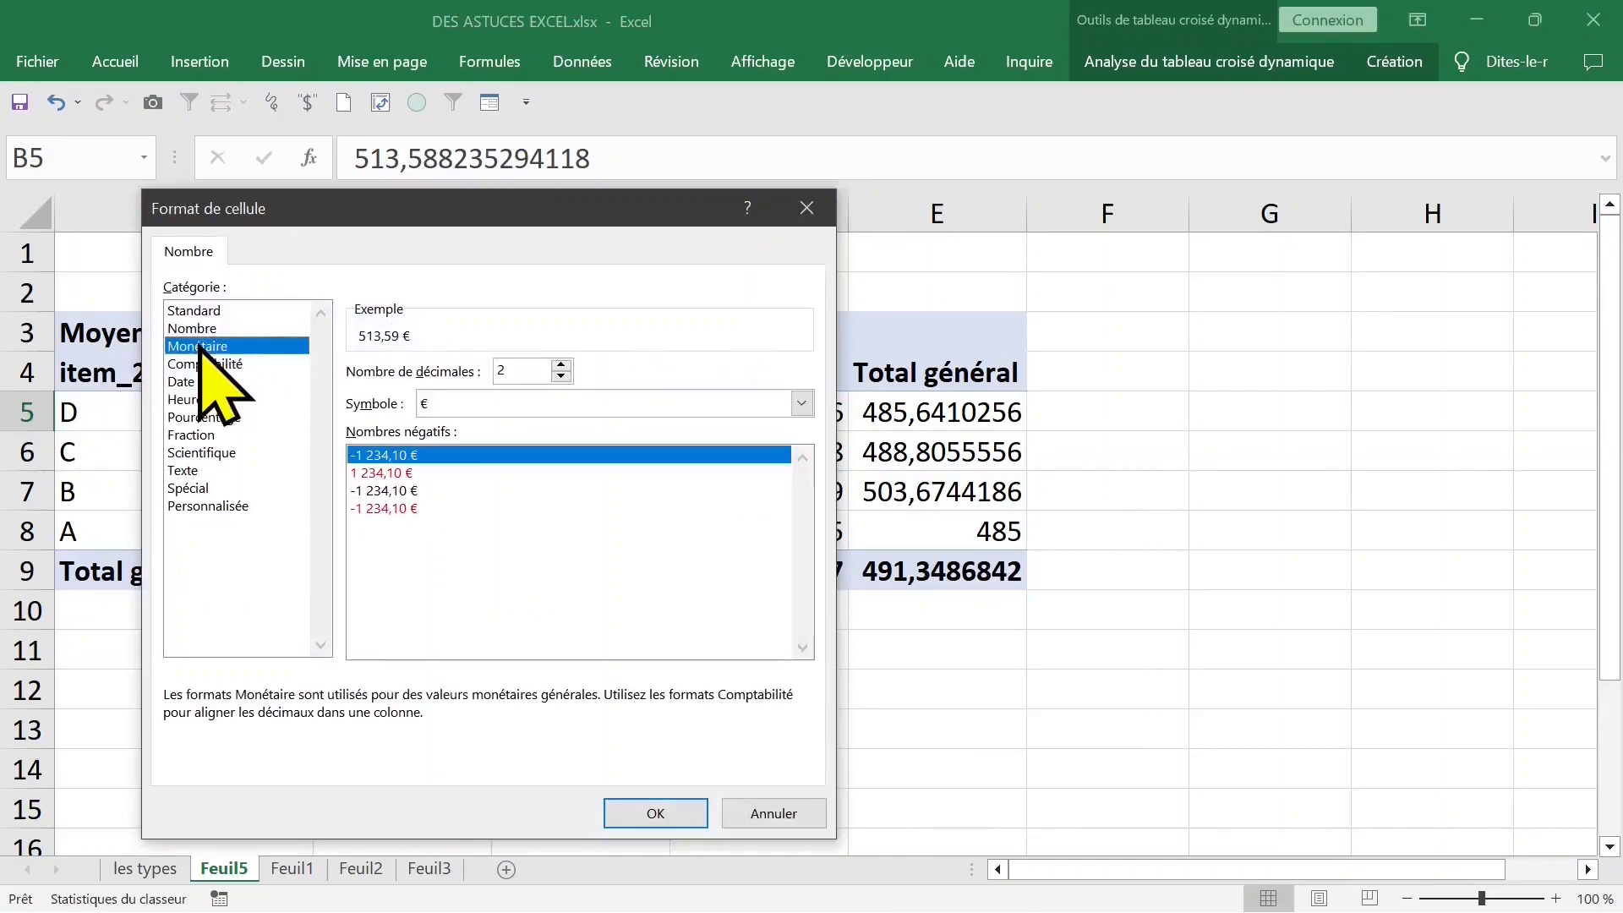
pyautogui.click(199, 328)
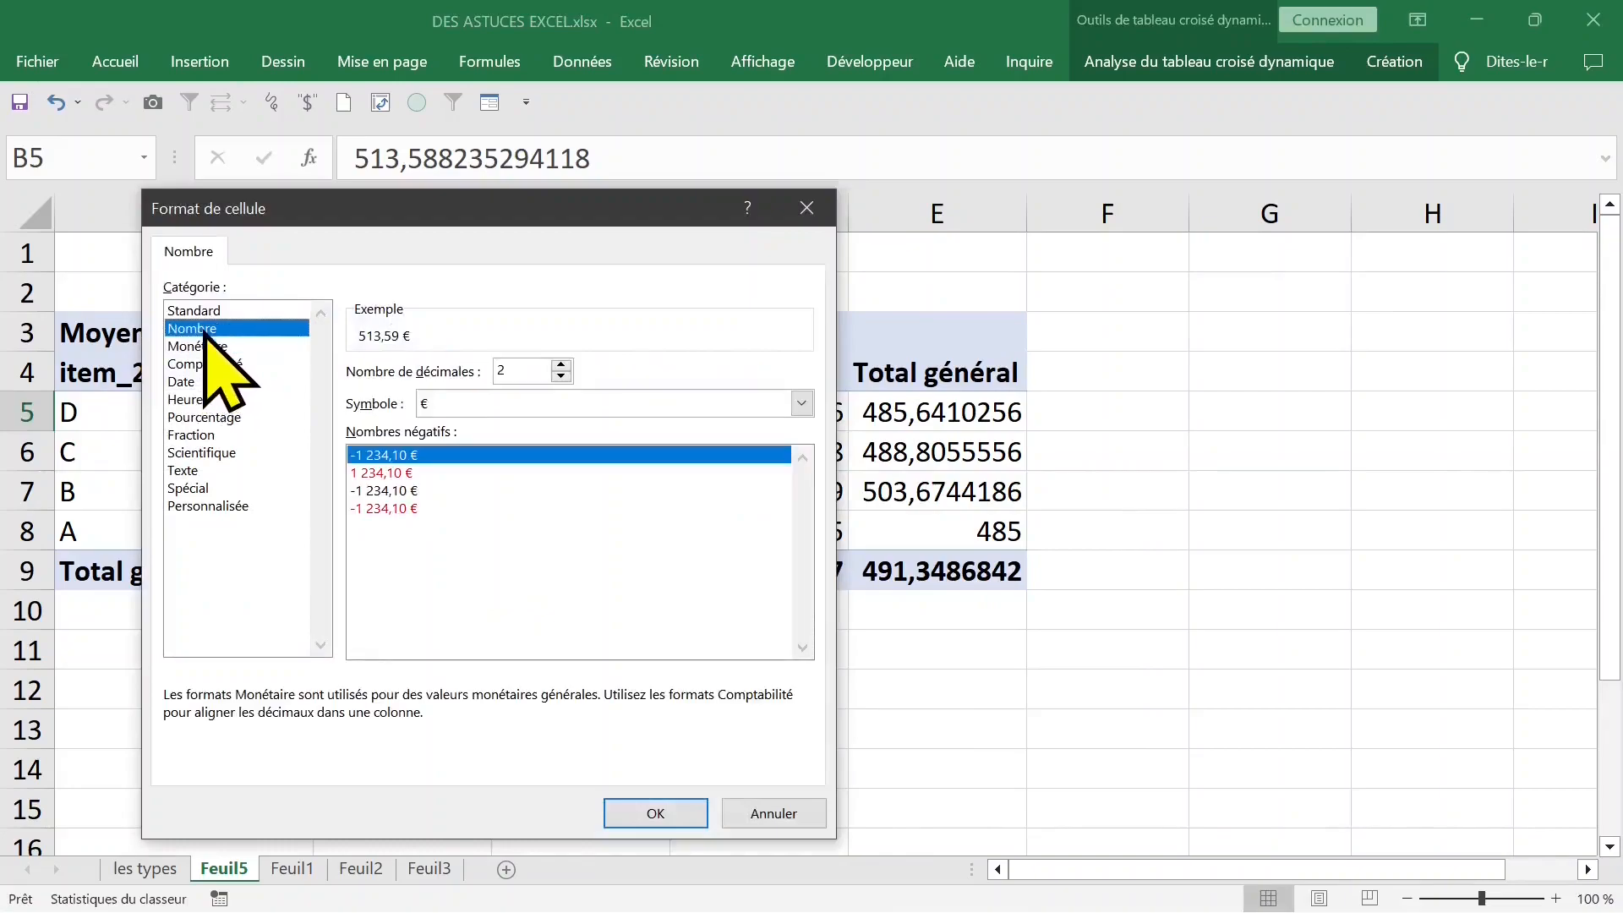
pyautogui.doubleClick(534, 371)
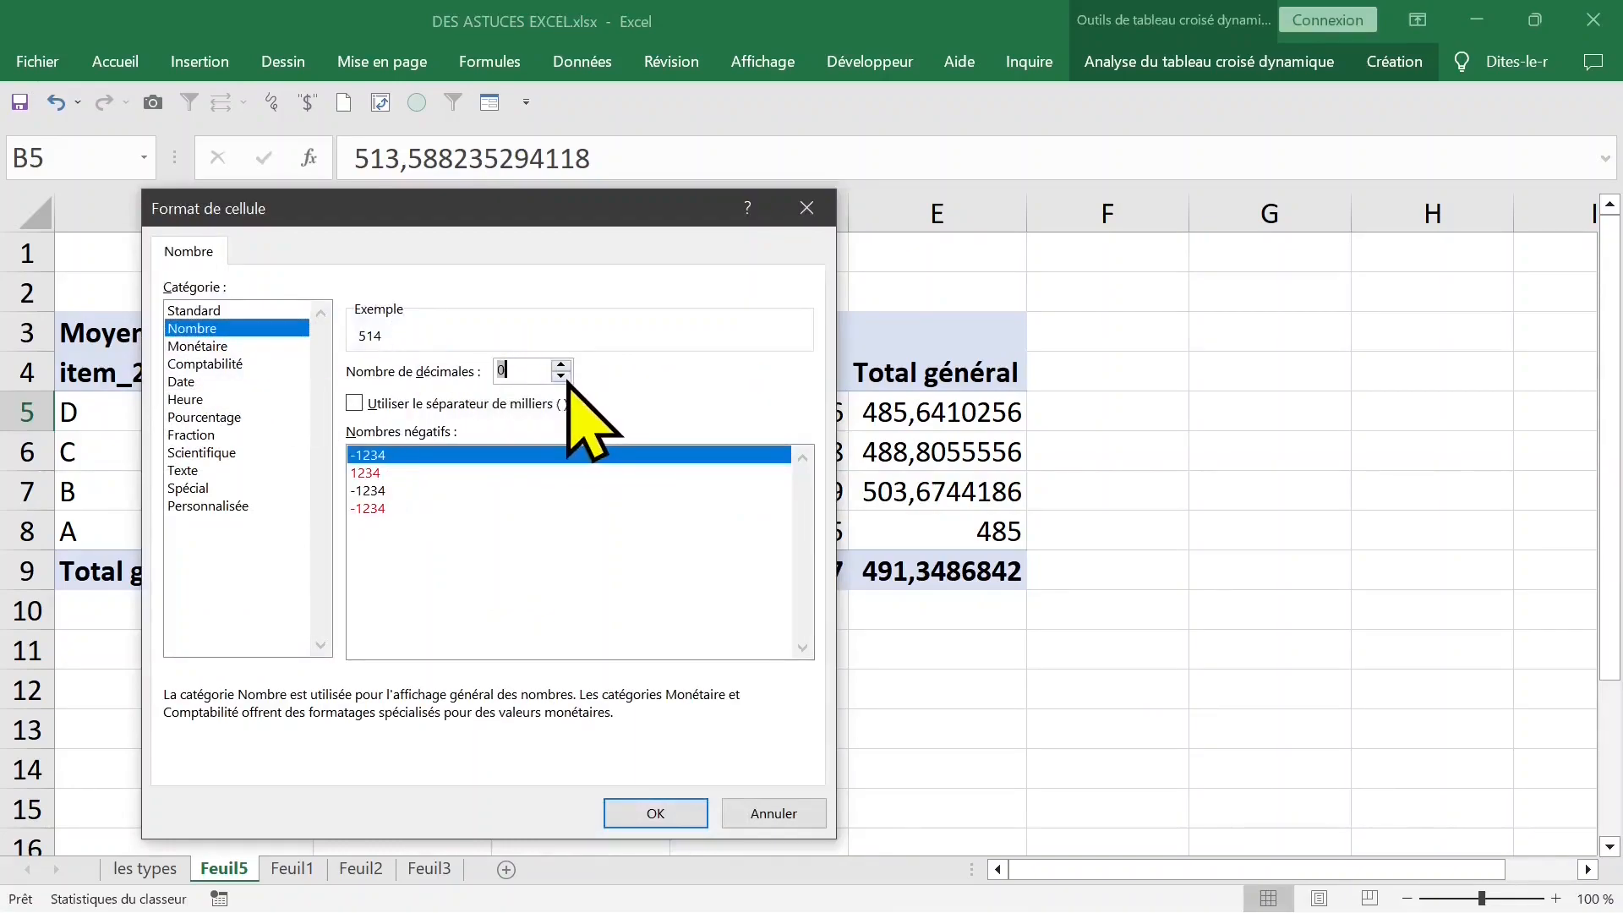
pyautogui.click(656, 812)
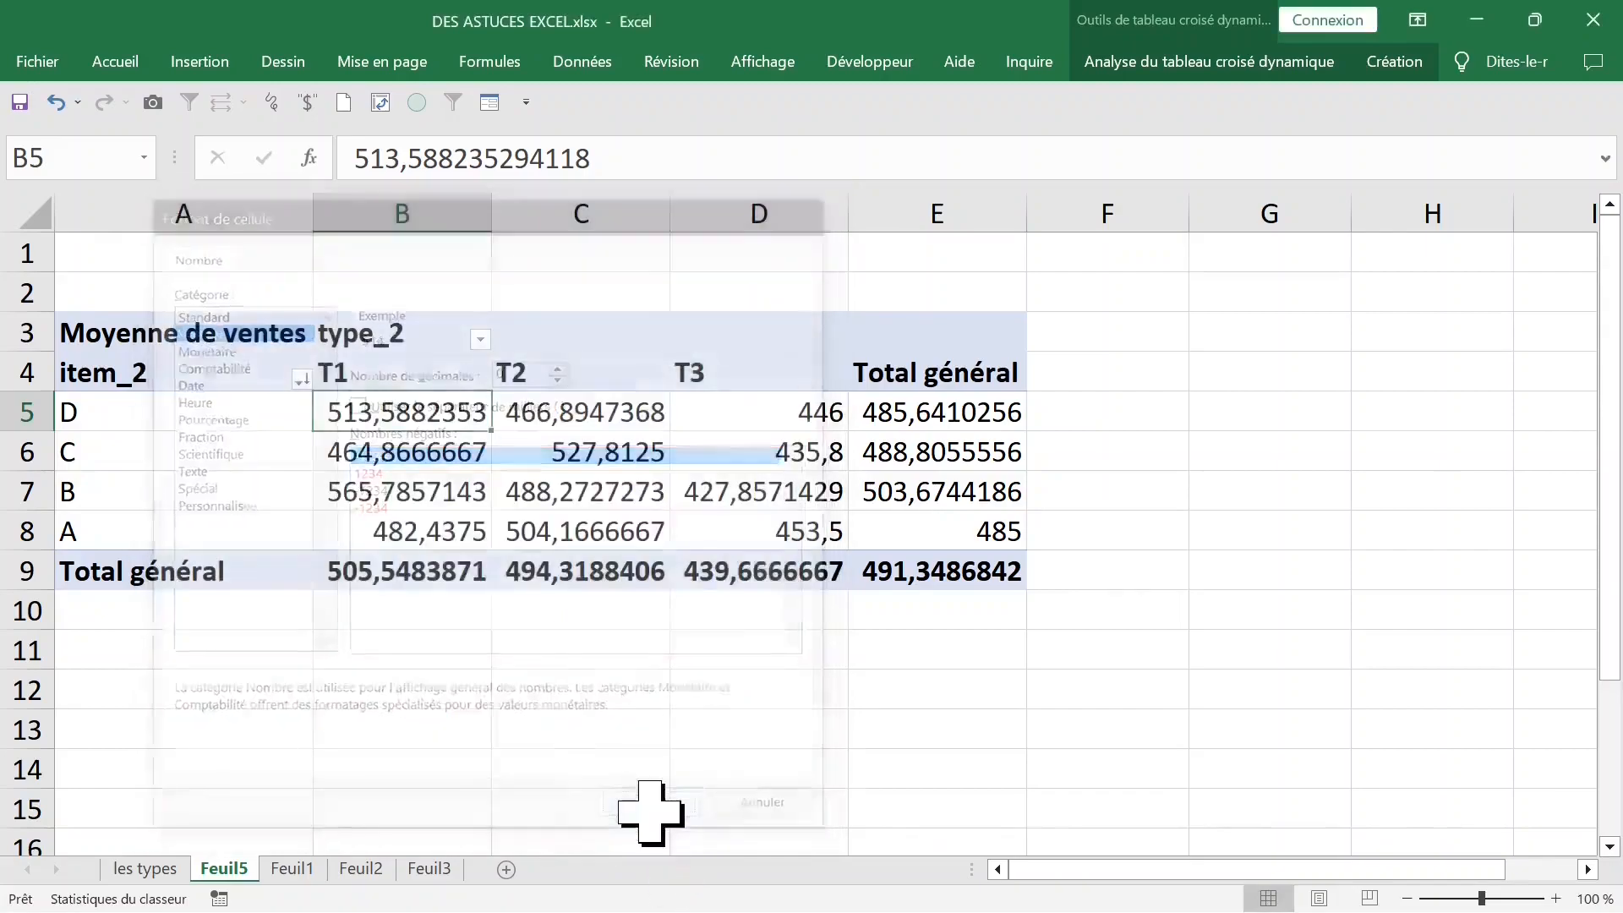
pyautogui.click(546, 636)
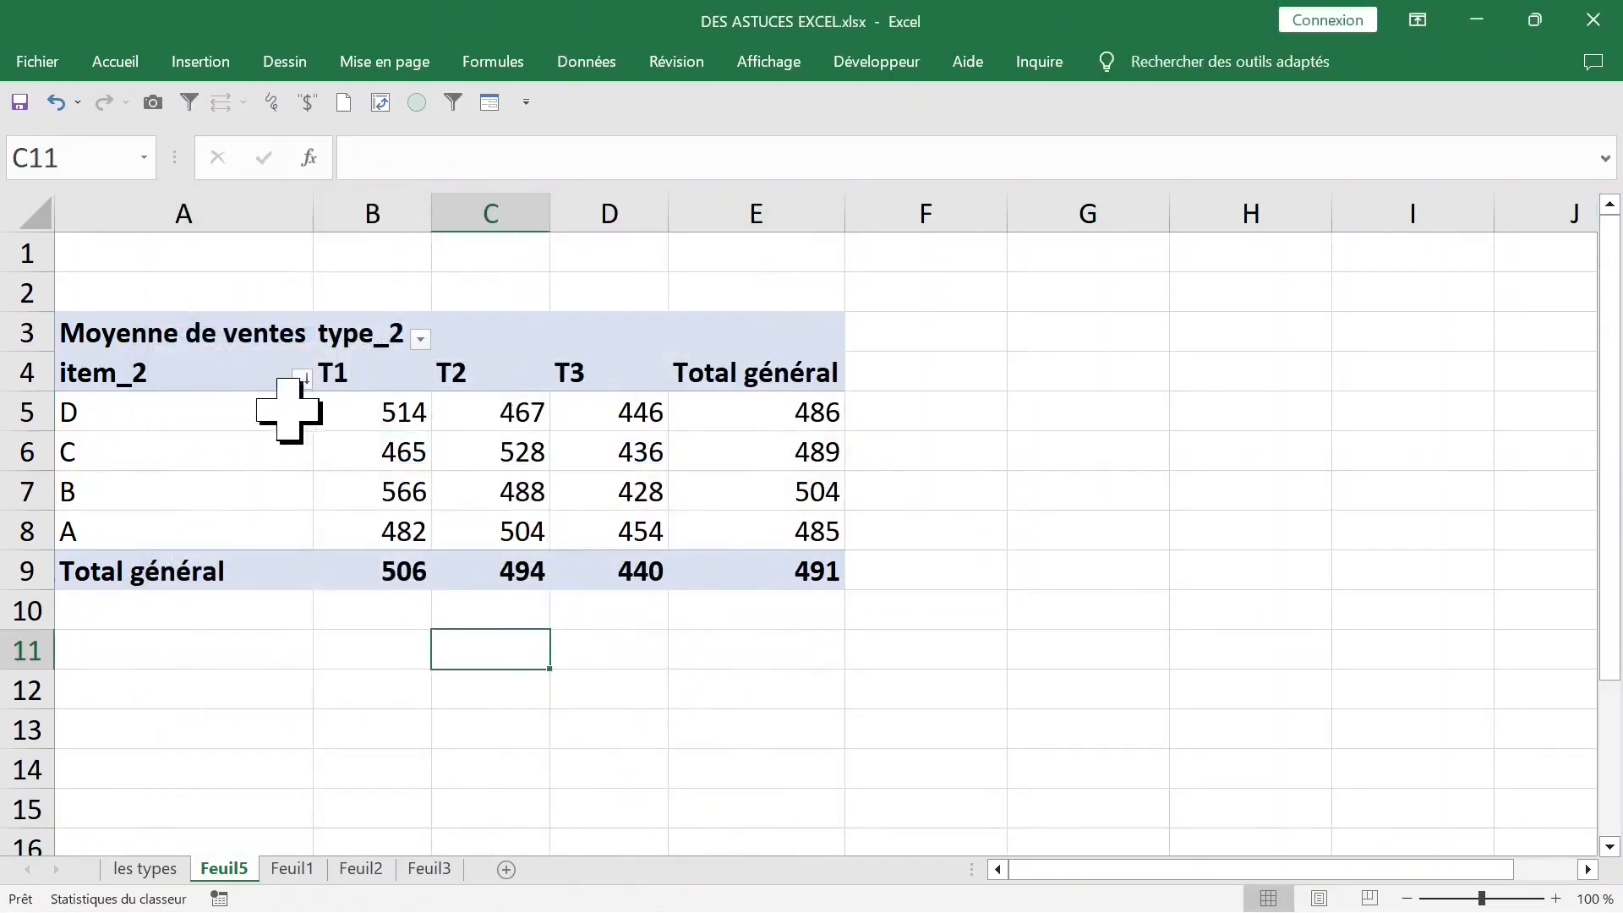
pyautogui.click(283, 409)
pyautogui.click(305, 343)
pyautogui.click(380, 443)
pyautogui.click(395, 405)
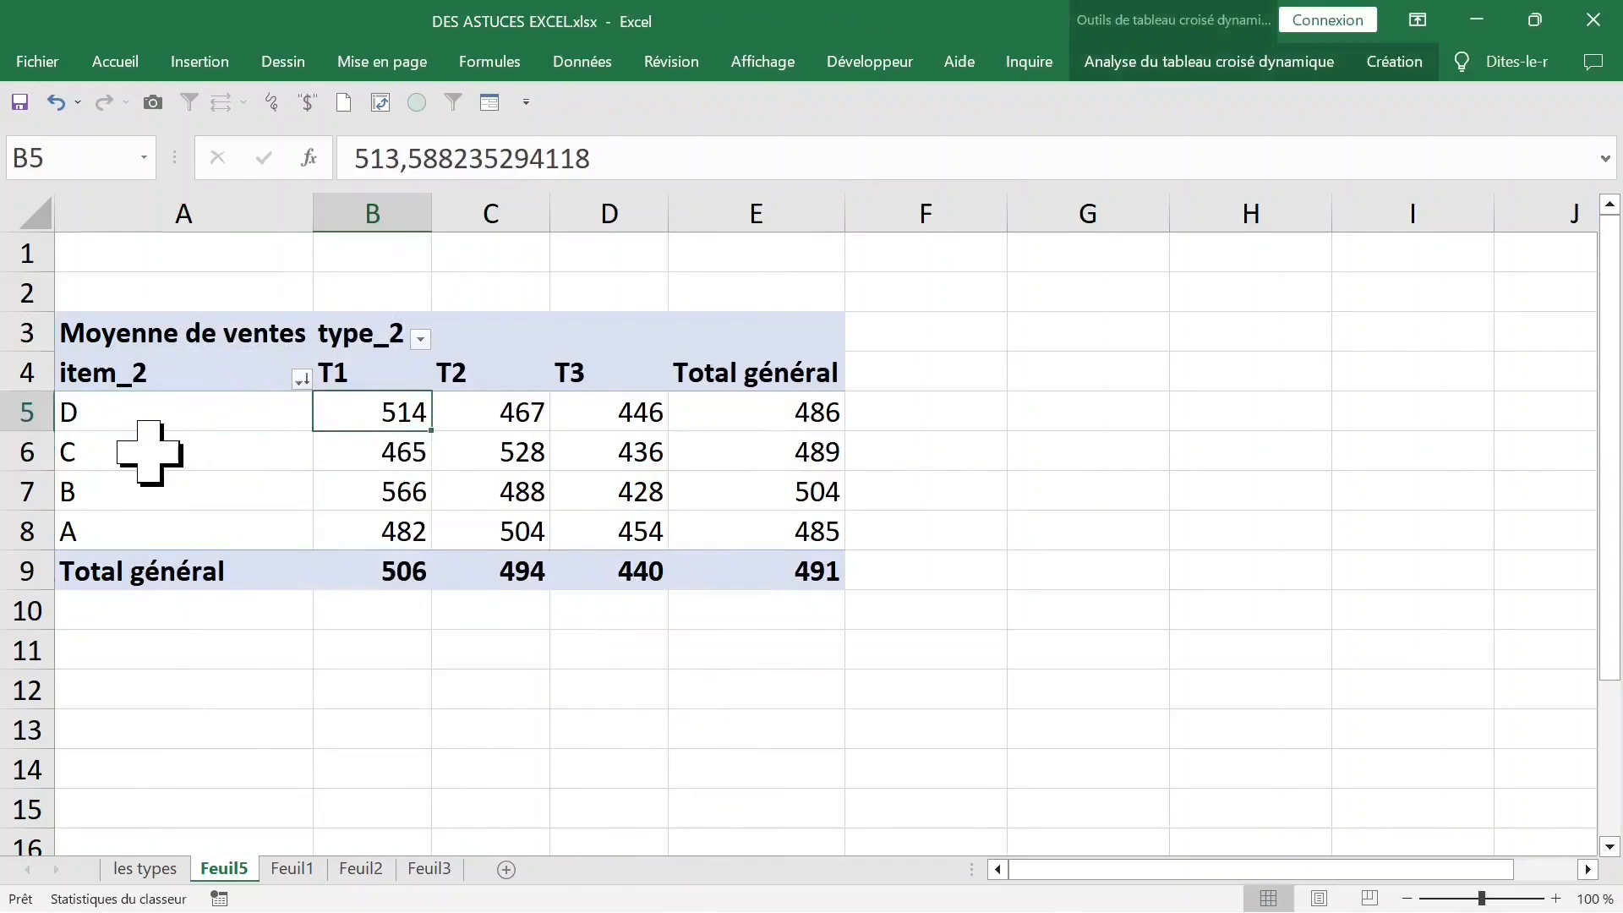
pyautogui.click(145, 449)
pyautogui.click(161, 423)
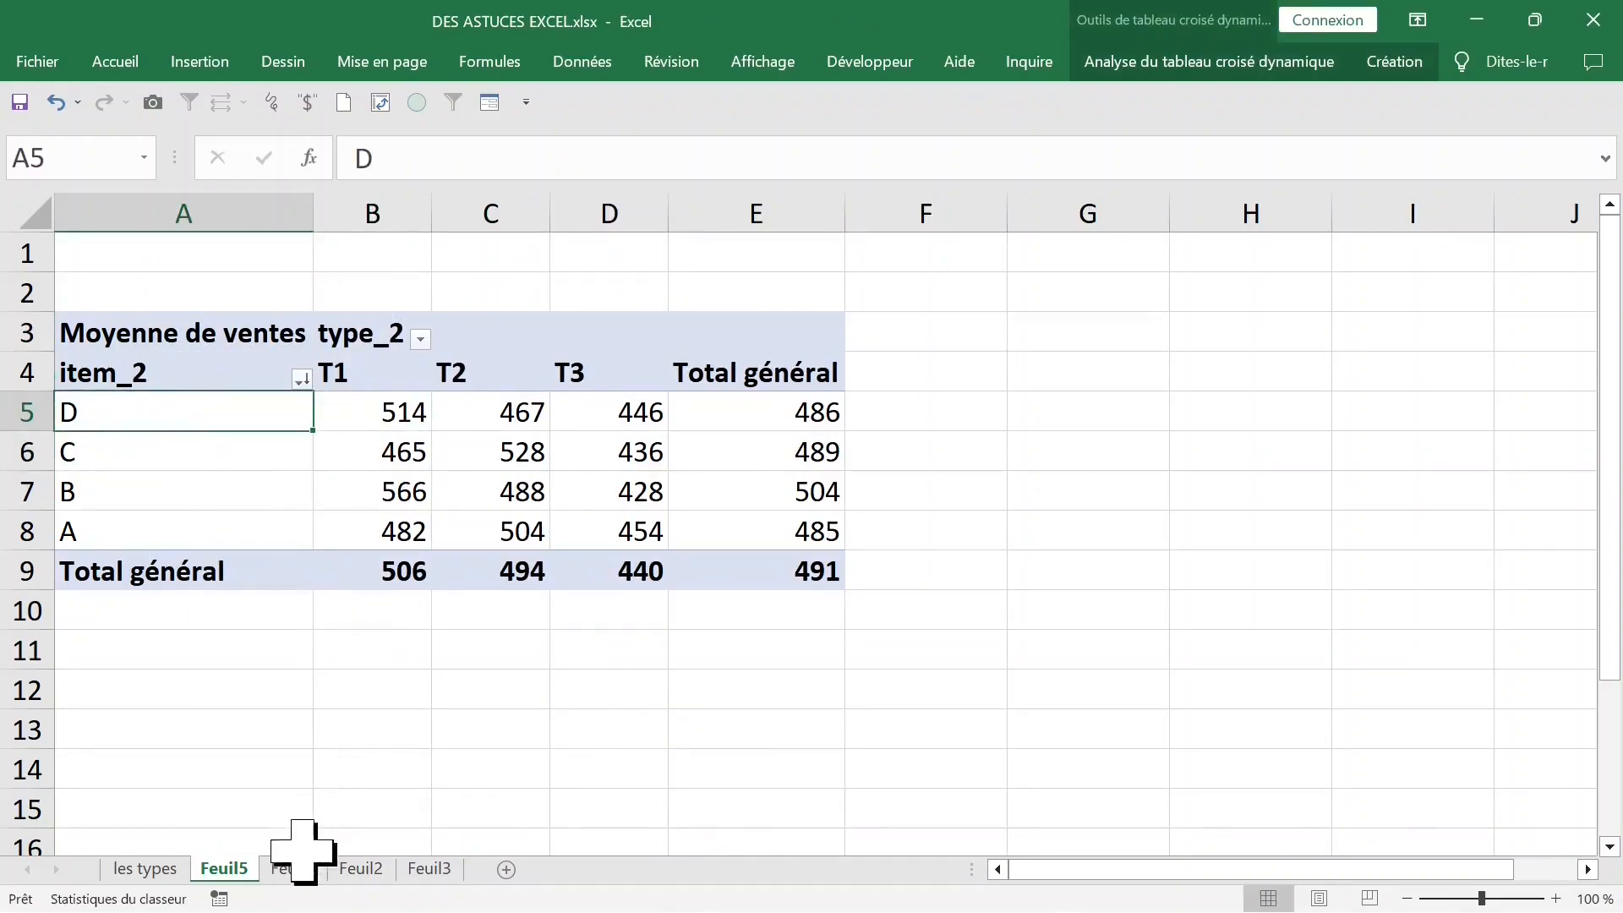
# - Create a pivot table on a new worksheet from the sales data in Feuil1!$G$1:$L$153
pyautogui.click(291, 869)
pyautogui.click(744, 432)
pyautogui.click(655, 309)
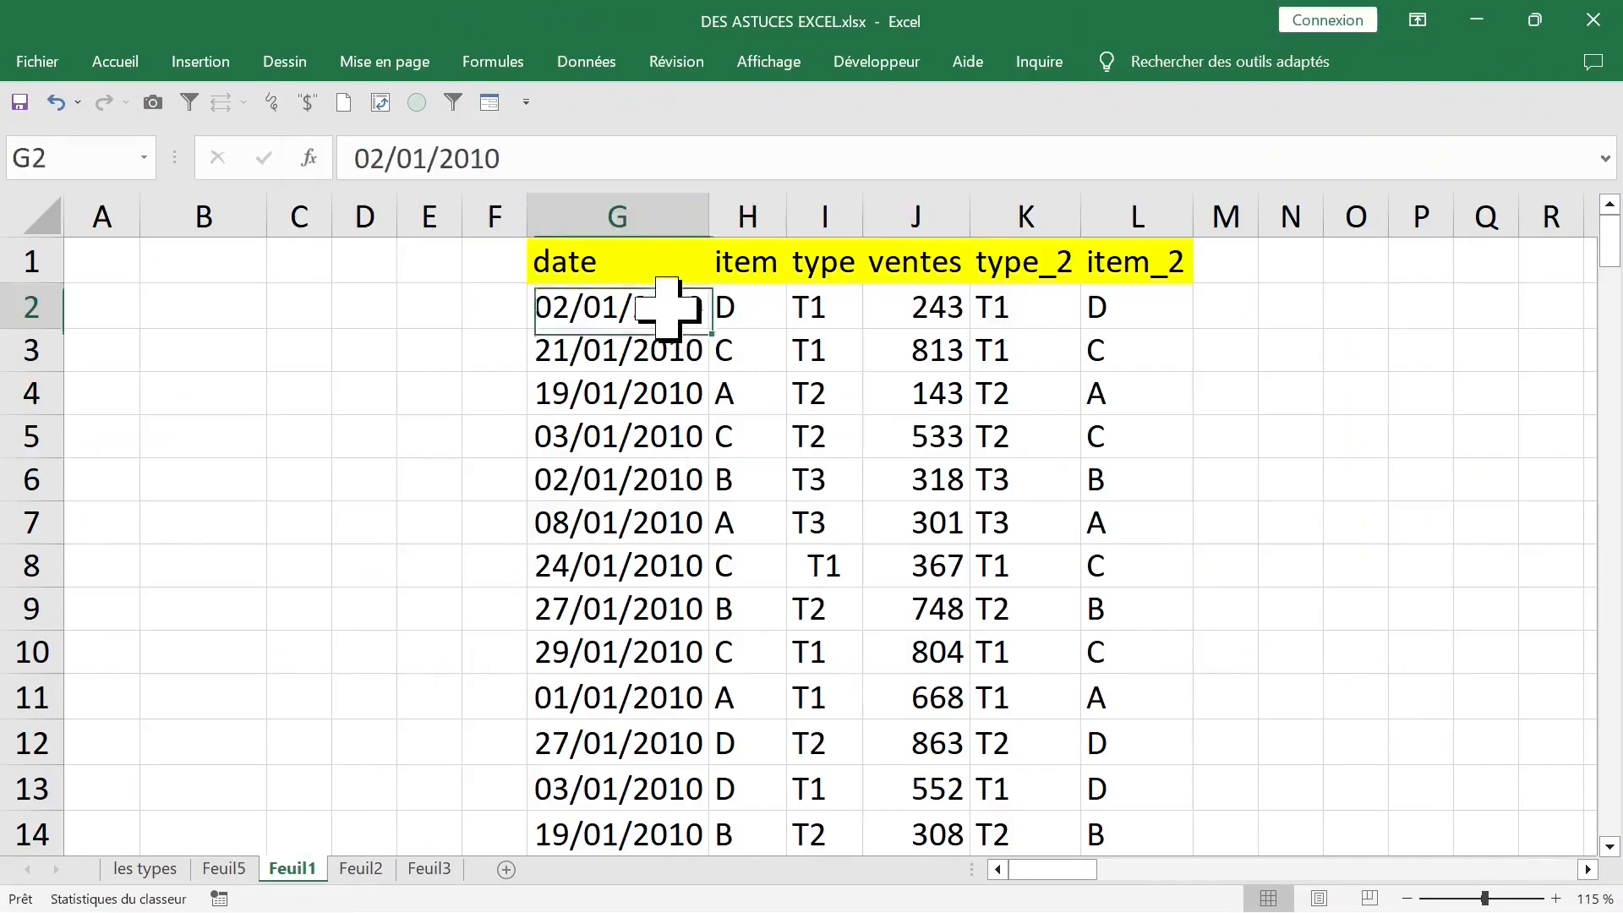
pyautogui.click(651, 202)
pyautogui.click(744, 393)
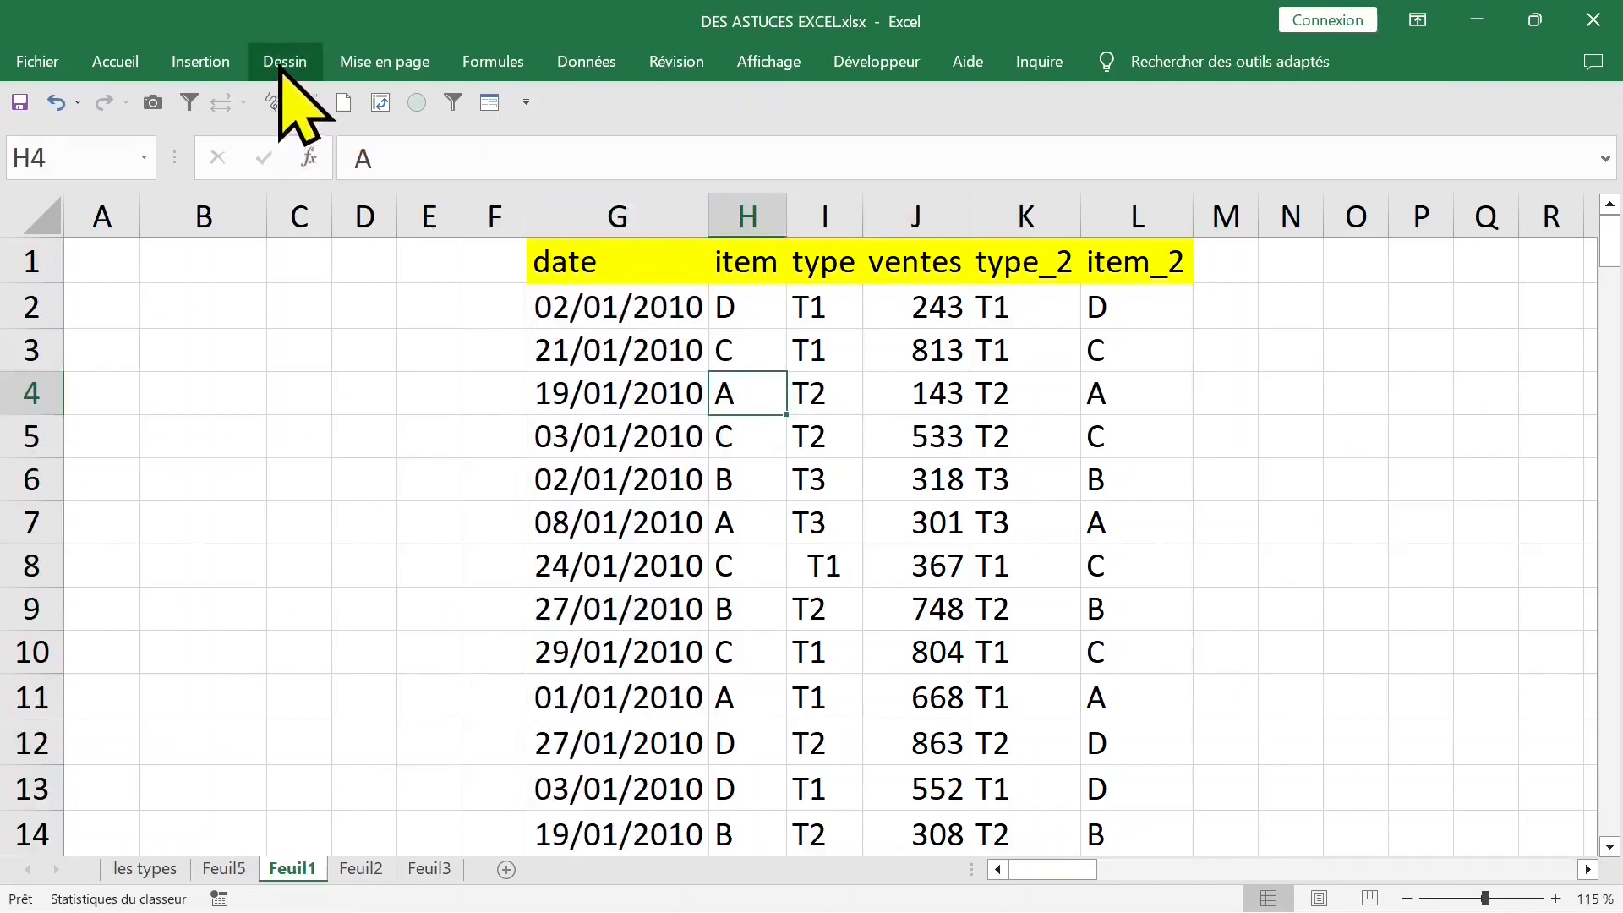
pyautogui.click(200, 60)
pyautogui.click(76, 104)
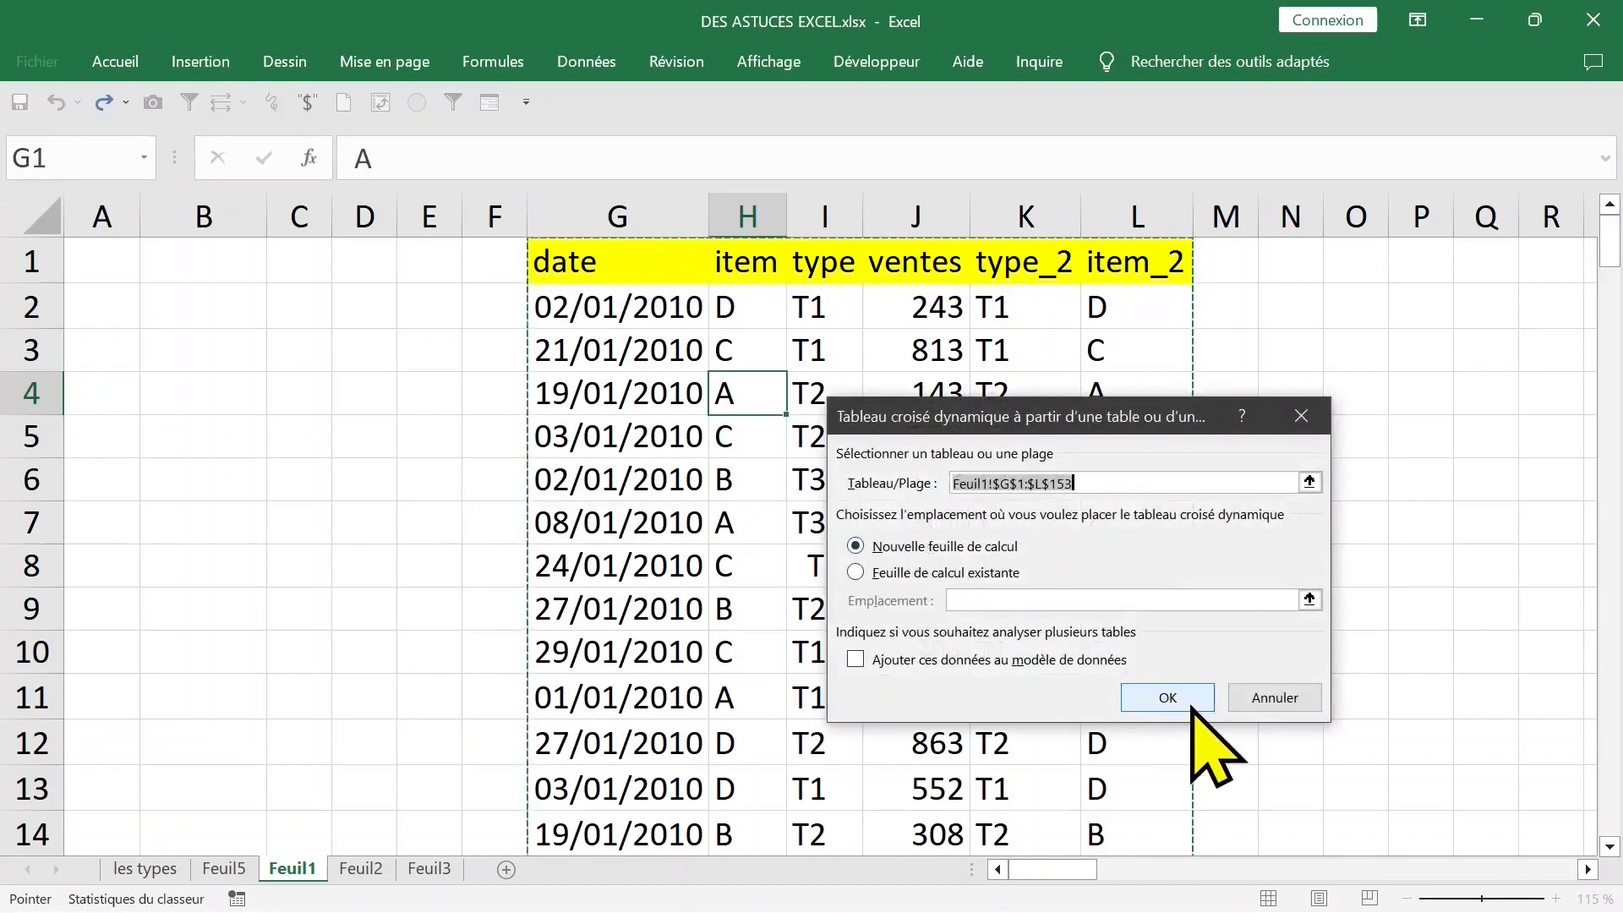
pyautogui.click(1141, 687)
# - Rename the new pivot table sheet as "tcd dates"
pyautogui.doubleClick(319, 868)
pyautogui.write('tcd dates')
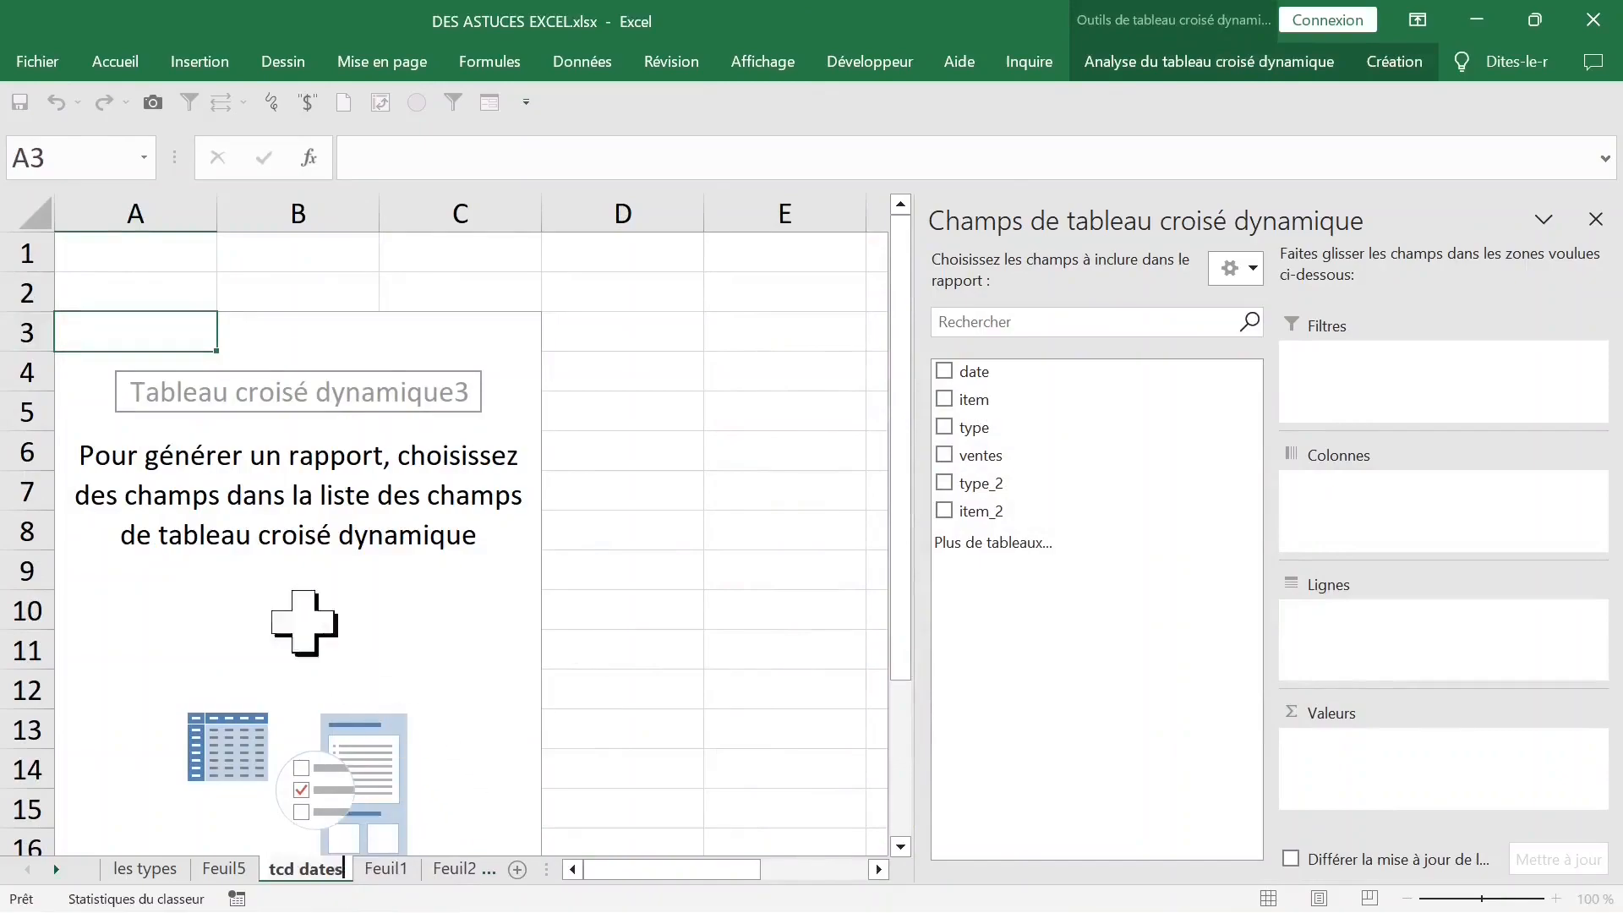
pyautogui.click(298, 570)
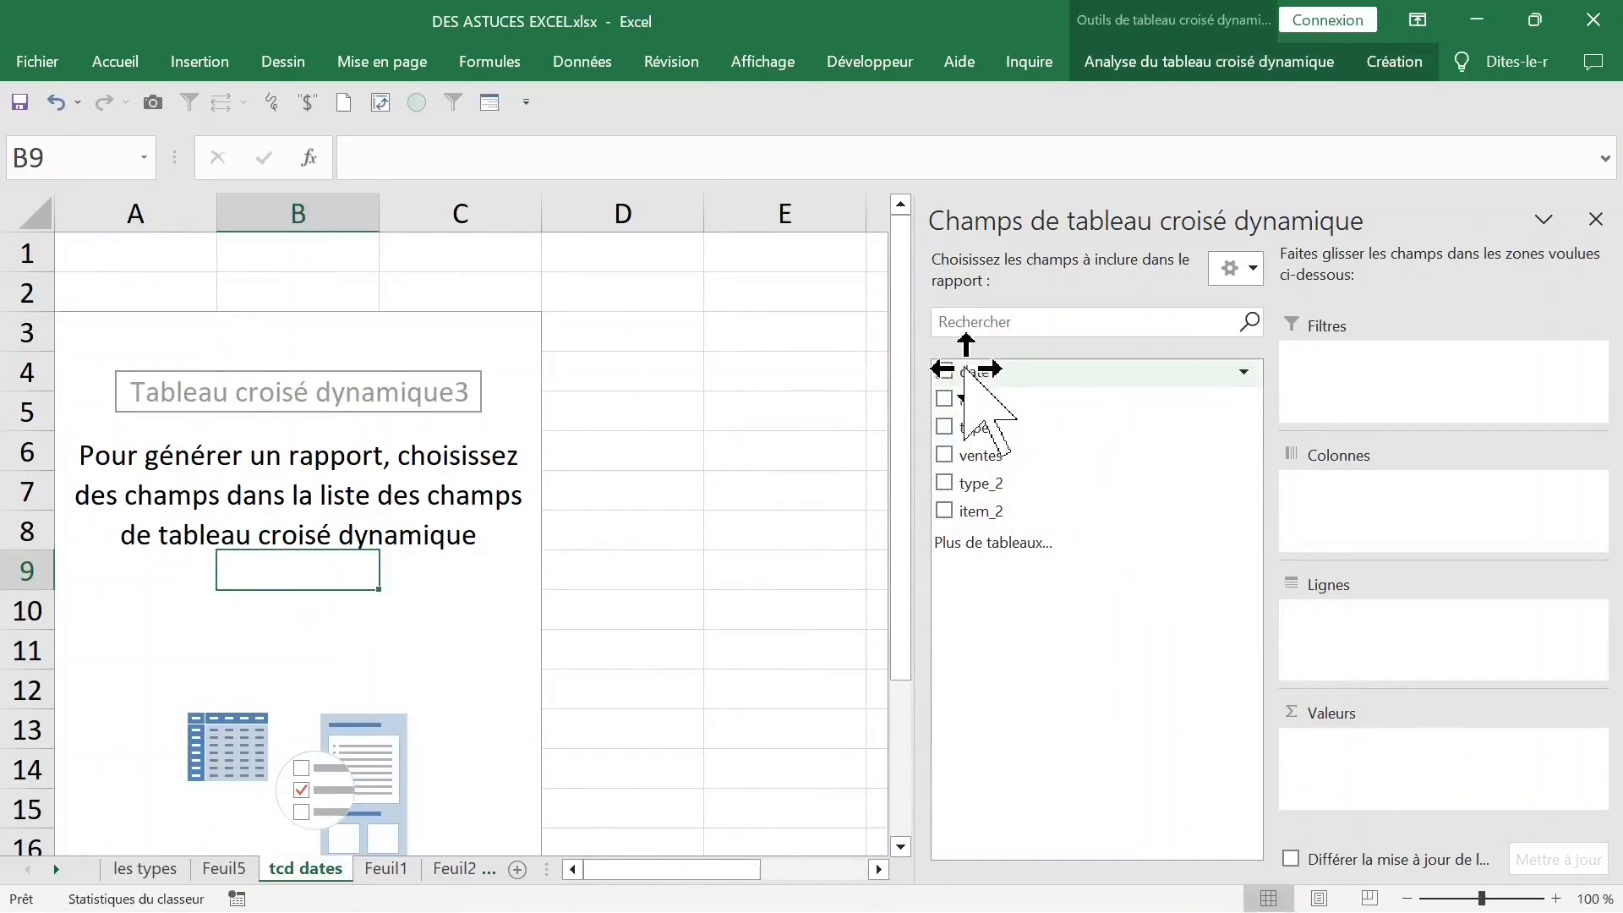
# - Add the date field to the rows and undo its automatic grouping so that individual dates are listed
pyautogui.click(945, 371)
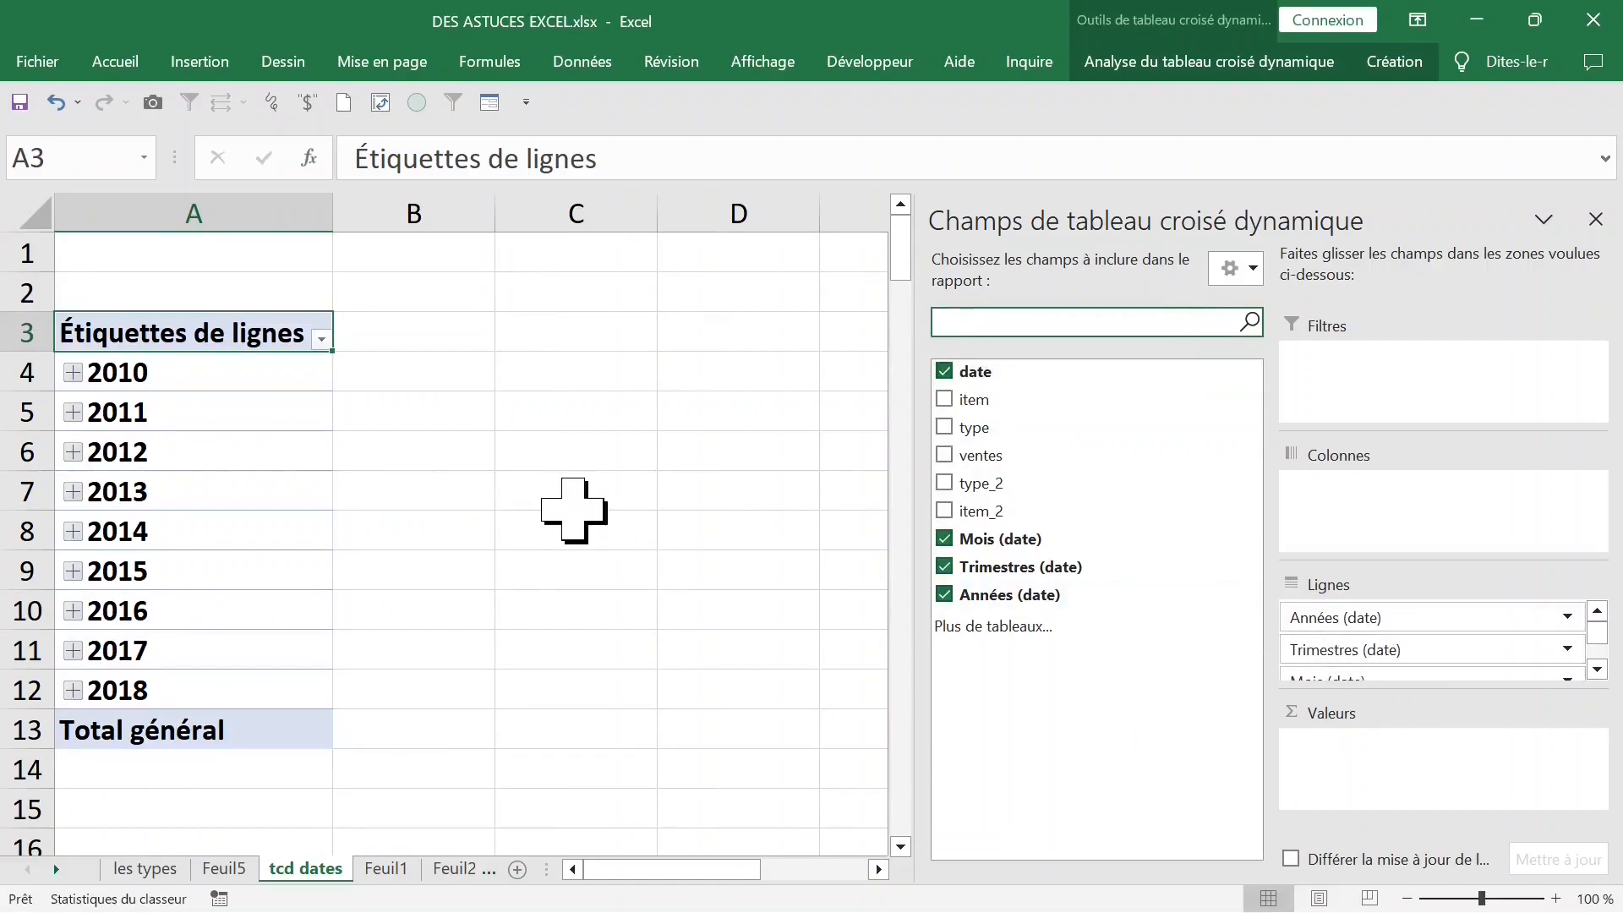
pyautogui.click(225, 412)
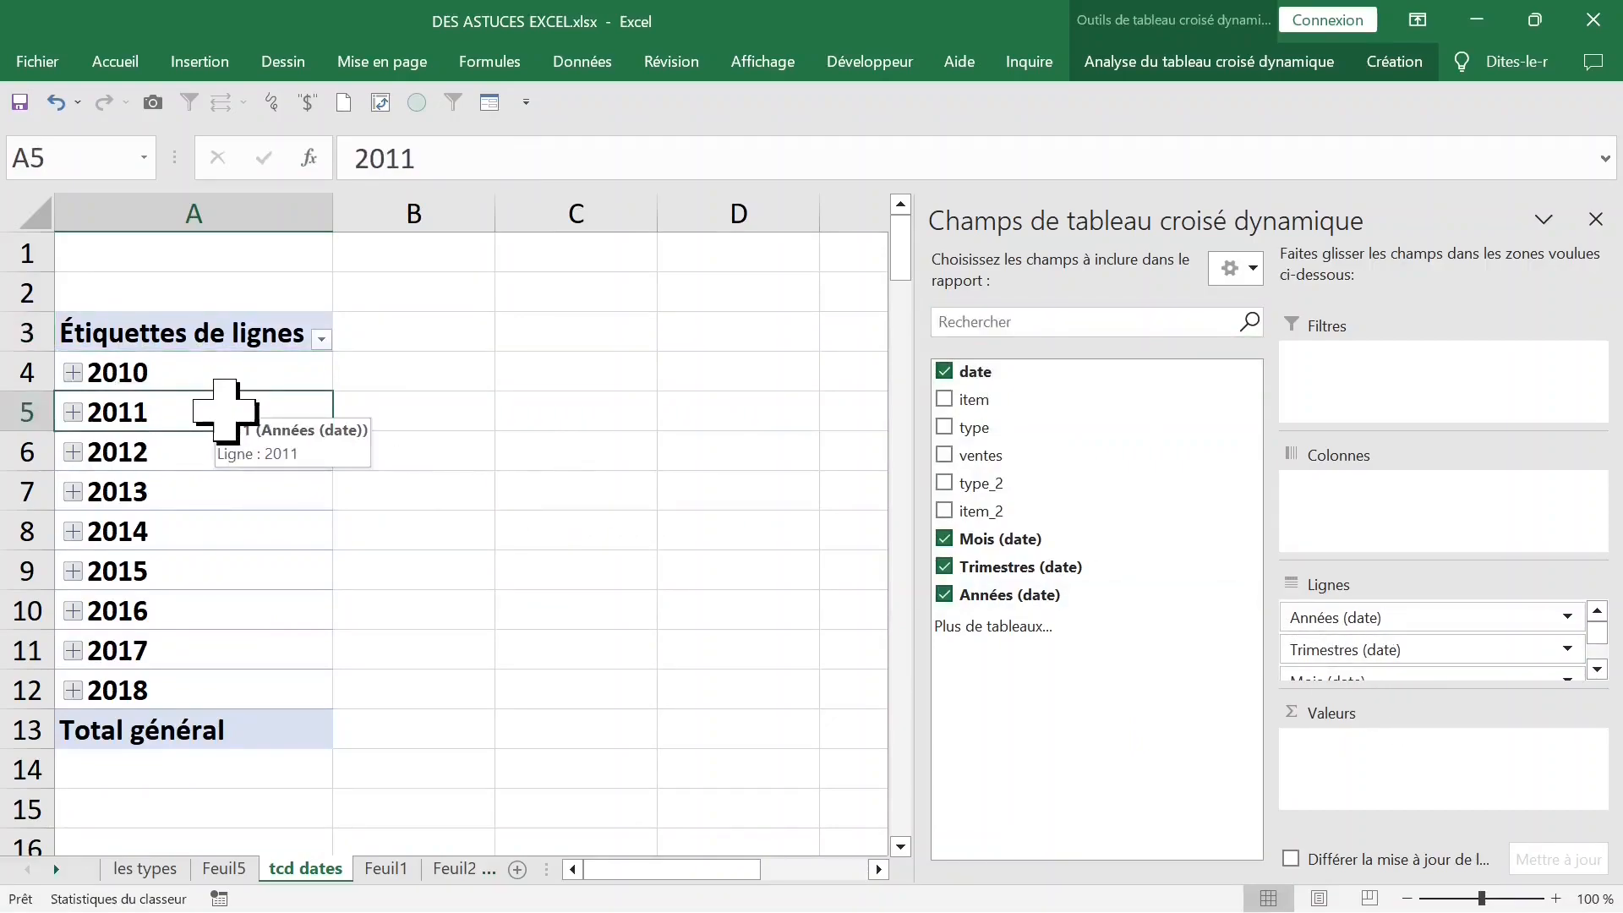
pyautogui.hotkey('ctrl', 'z')
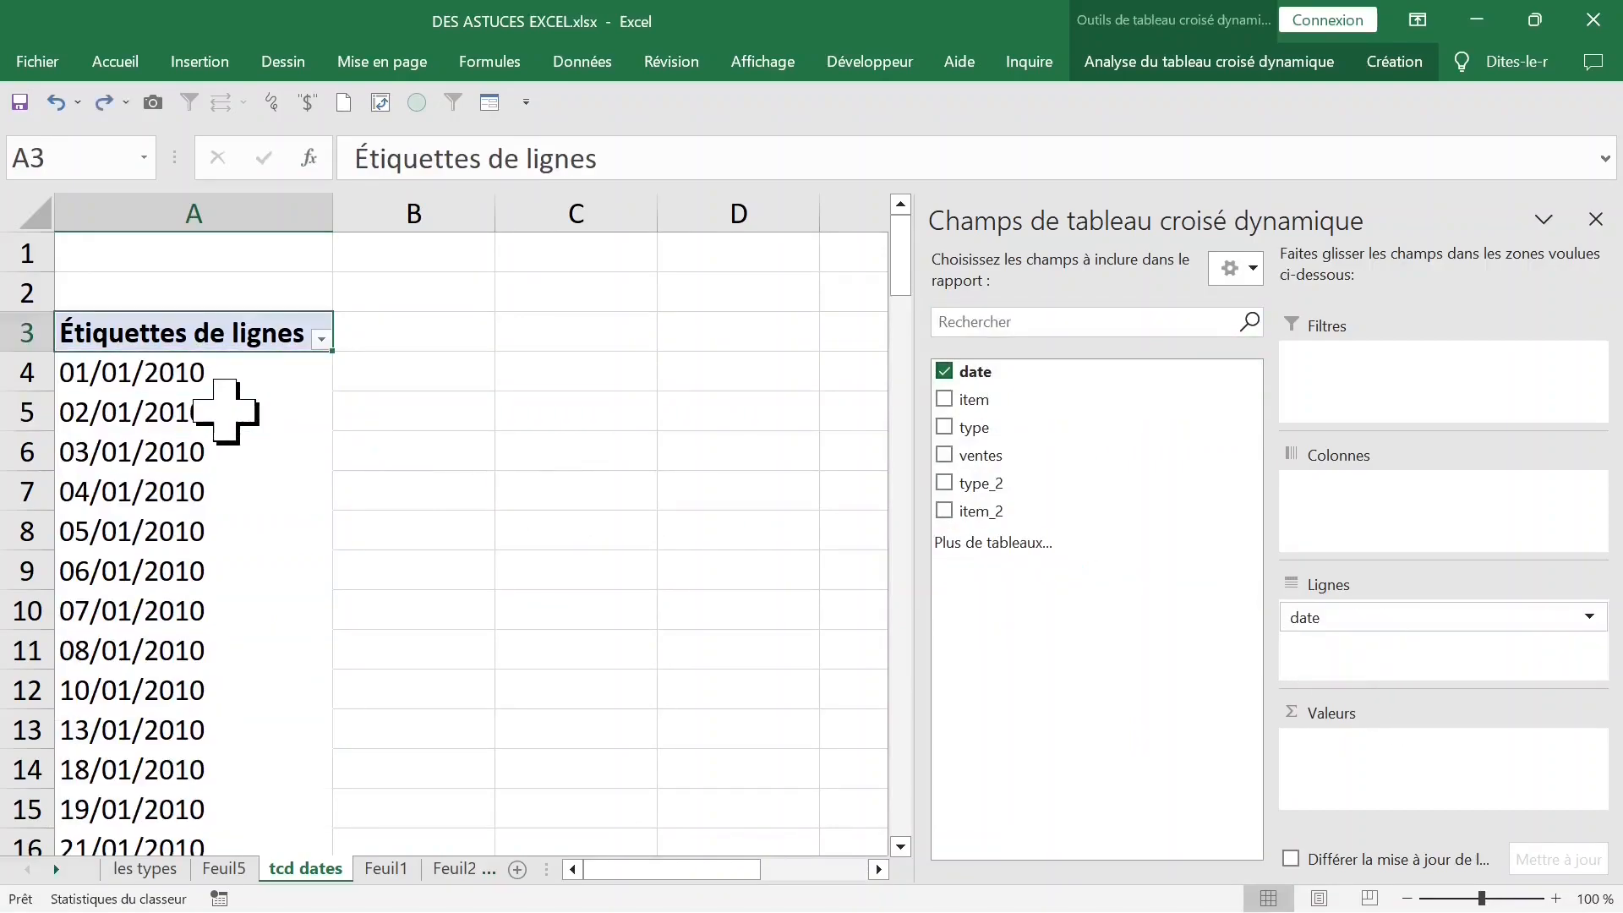
# - Add item_2 to the rows, type_2 to the columns and ventes to the values, and close the field list
pyautogui.click(944, 483)
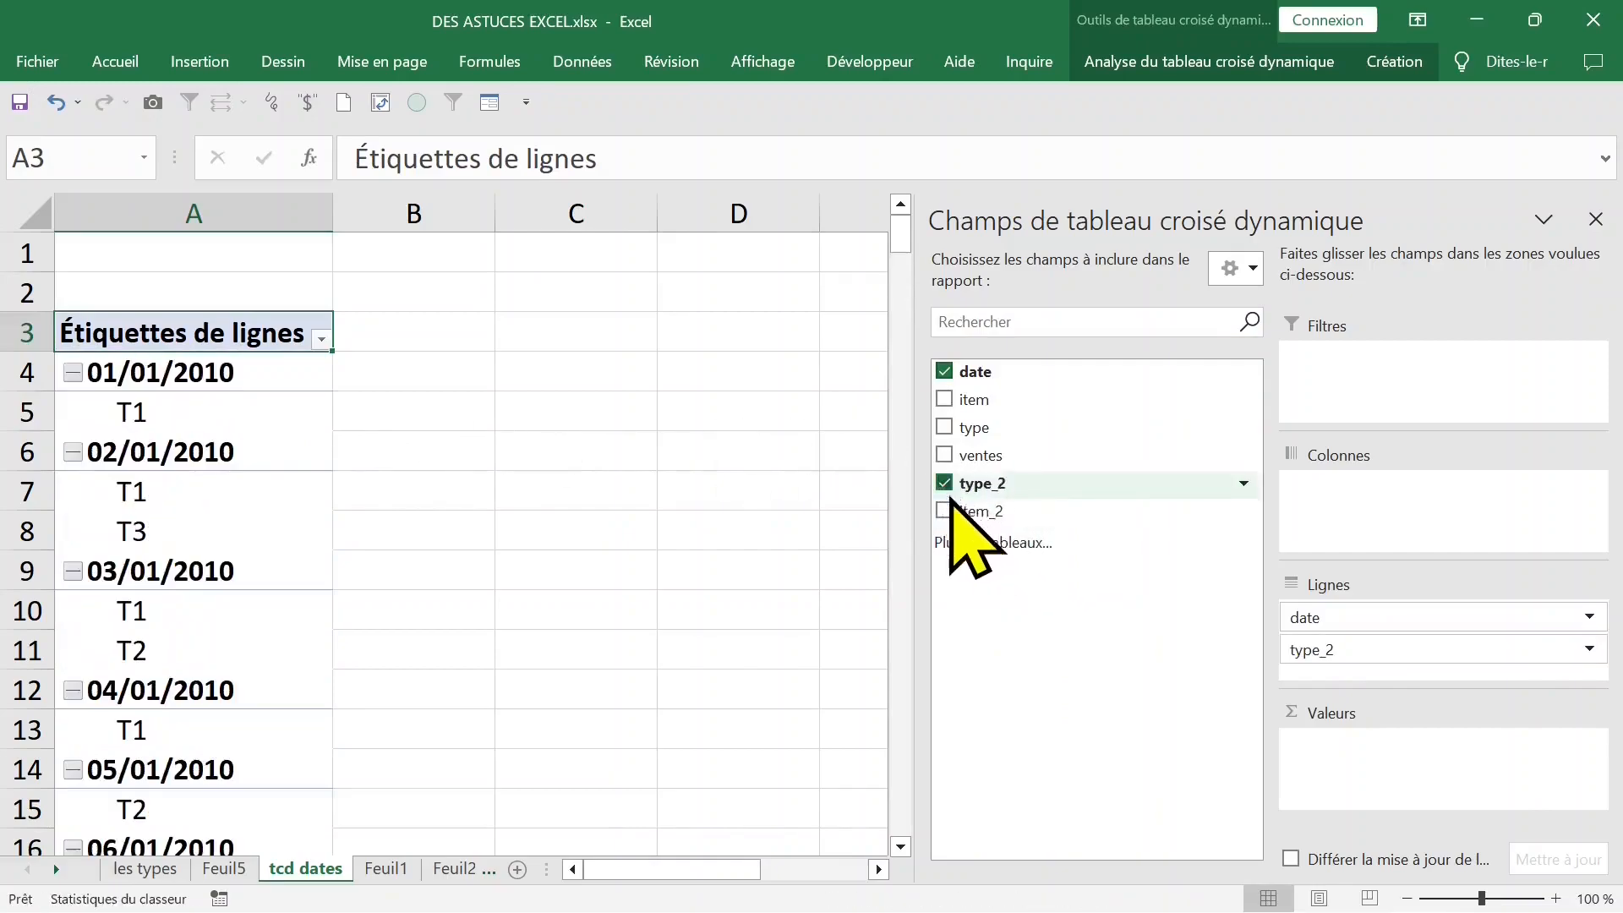
pyautogui.click(945, 511)
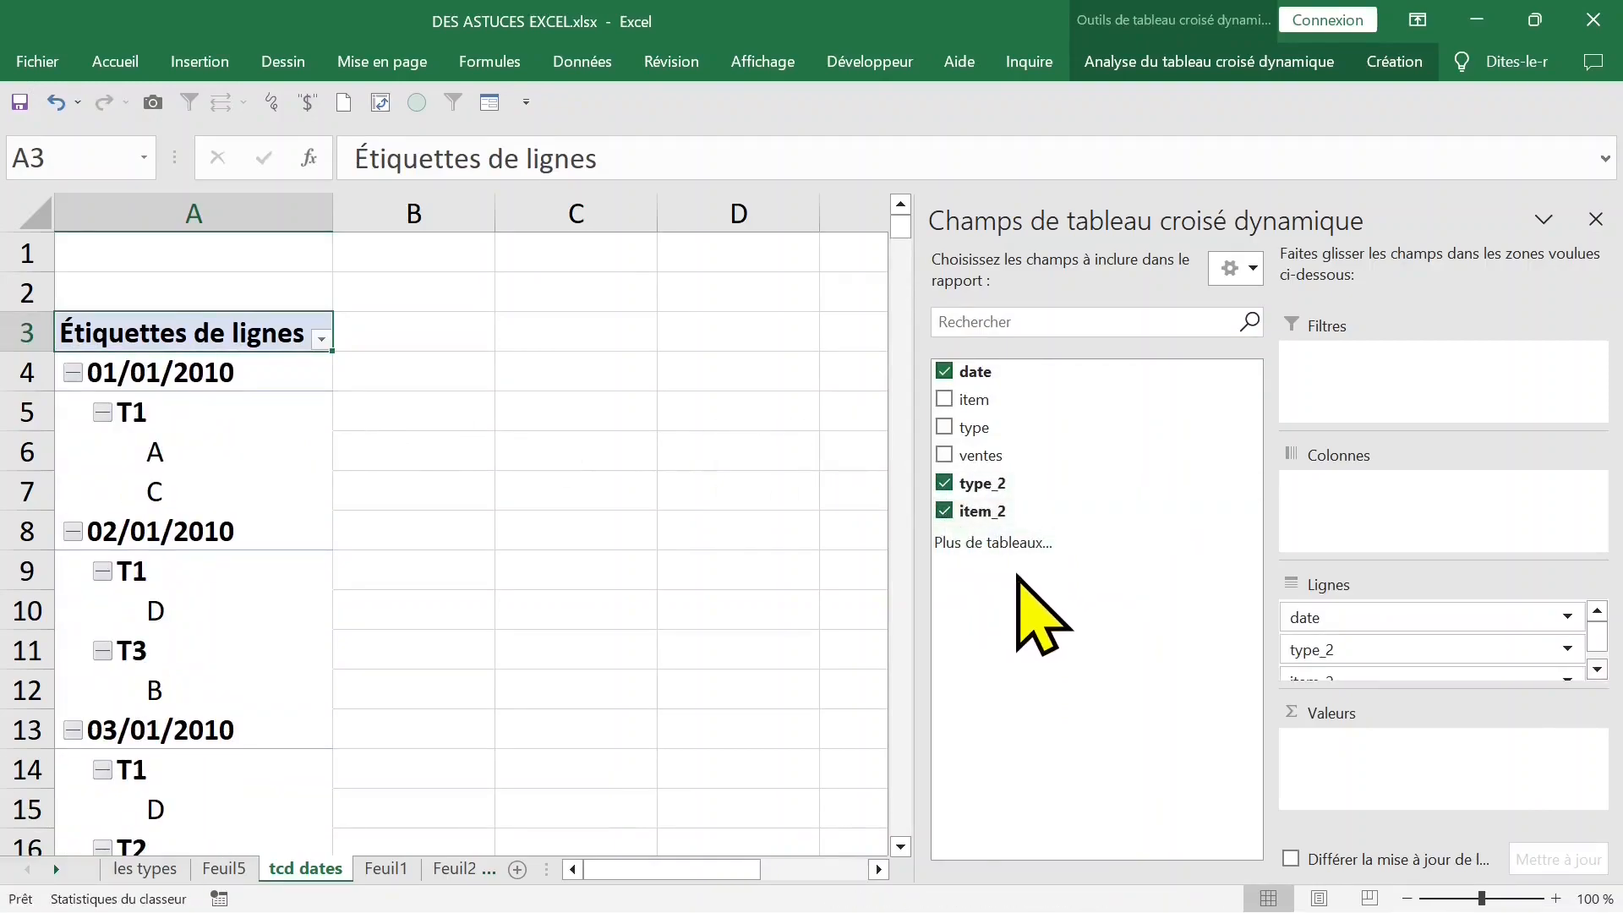
pyautogui.click(944, 455)
pyautogui.moveTo(1347, 650); pyautogui.dragTo(1356, 507)
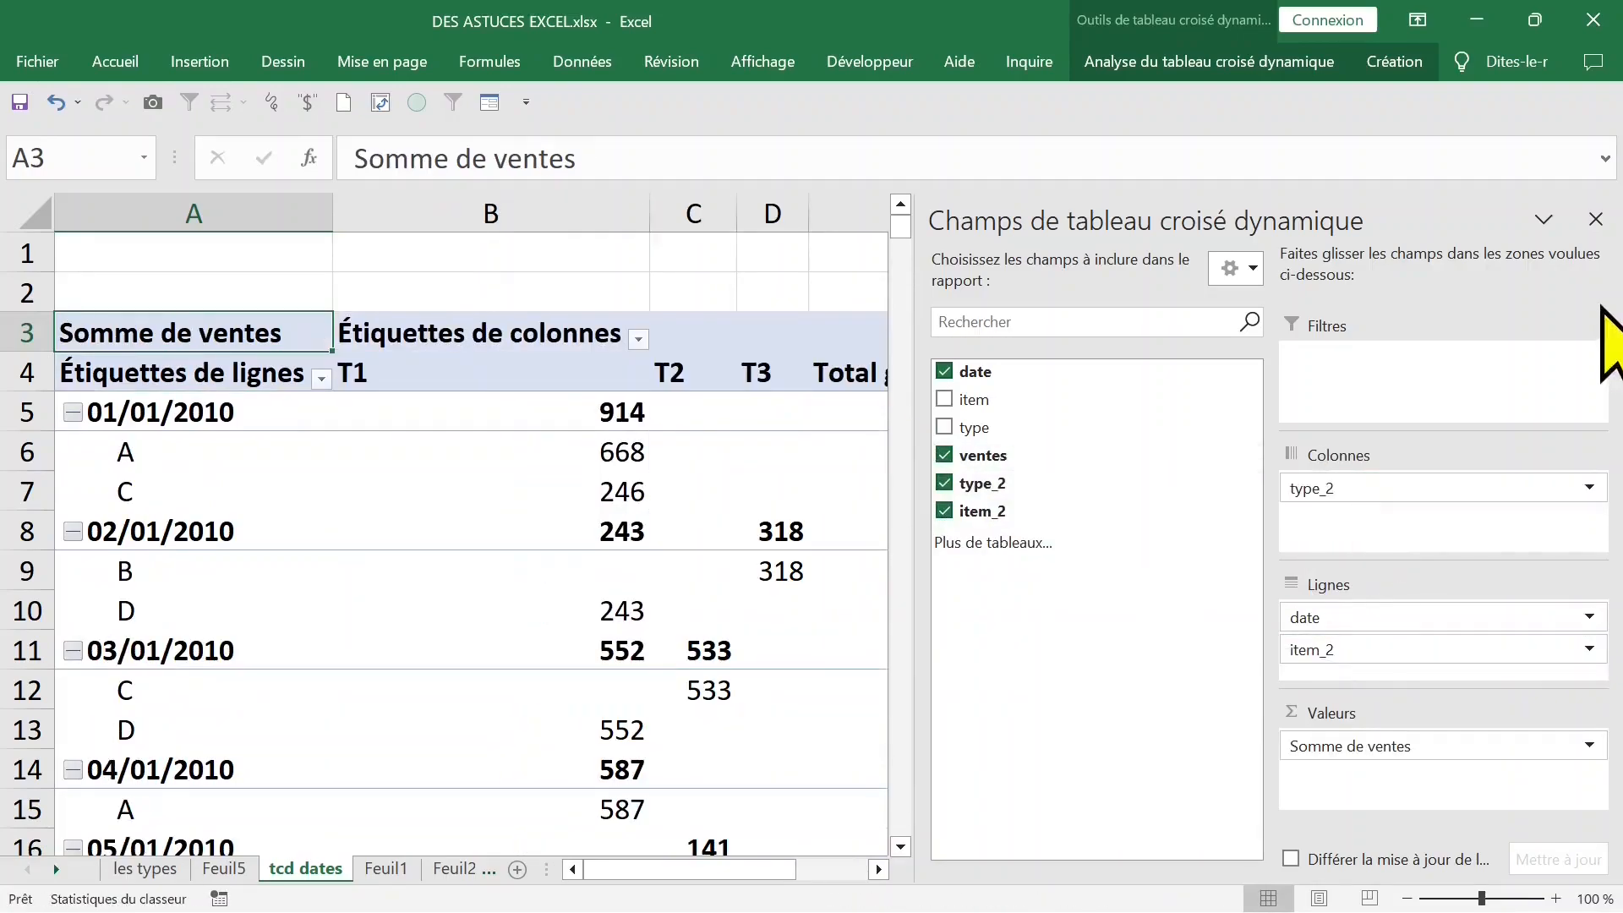
pyautogui.click(1595, 219)
pyautogui.click(381, 452)
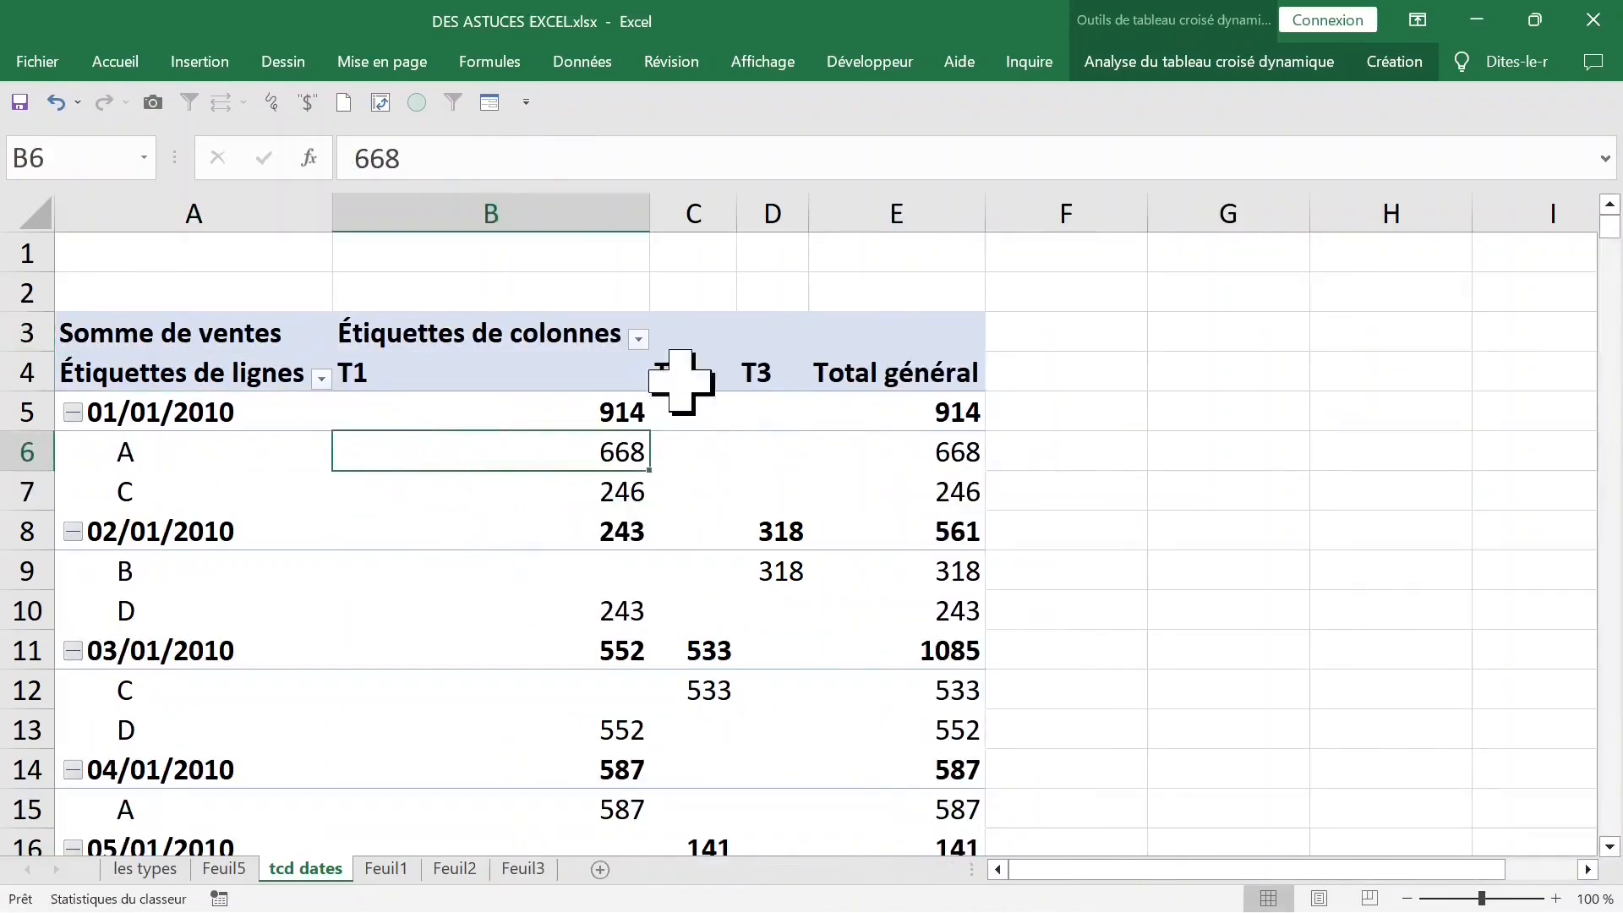
# - Switch the pivot table's report layout to tabular form
pyautogui.click(1394, 64)
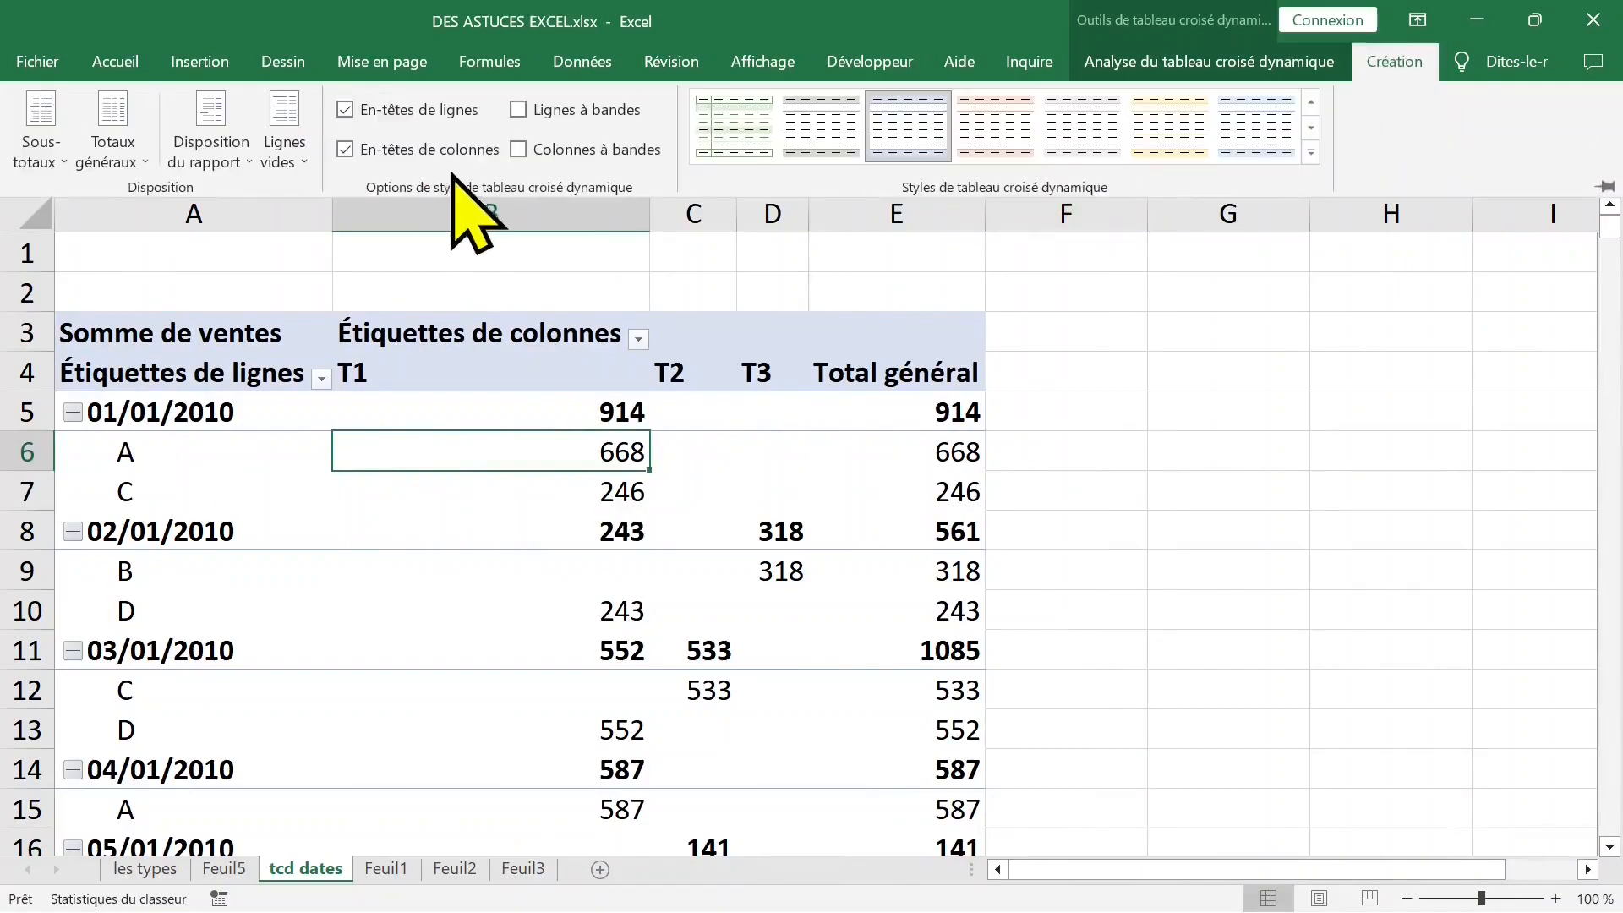
pyautogui.click(245, 135)
pyautogui.click(271, 313)
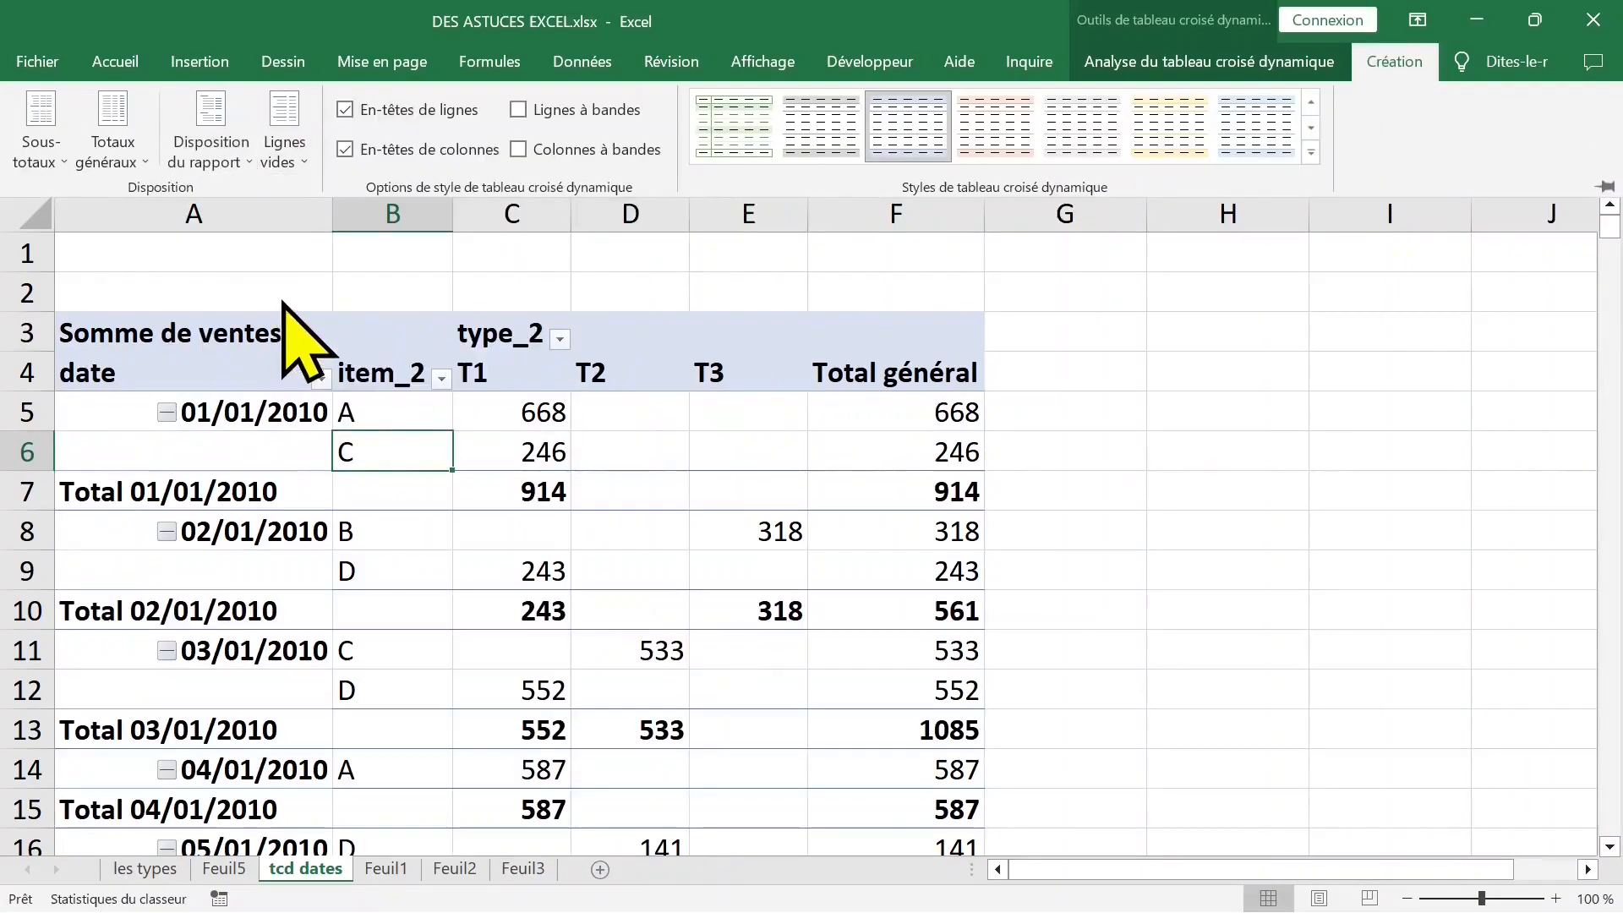
pyautogui.hotkey('ctrl', 'F1')
# - Try hiding all subtotals in the pivot table, and undo the change
pyautogui.click(251, 495)
pyautogui.click(489, 499)
pyautogui.click(322, 495)
pyautogui.click(1390, 68)
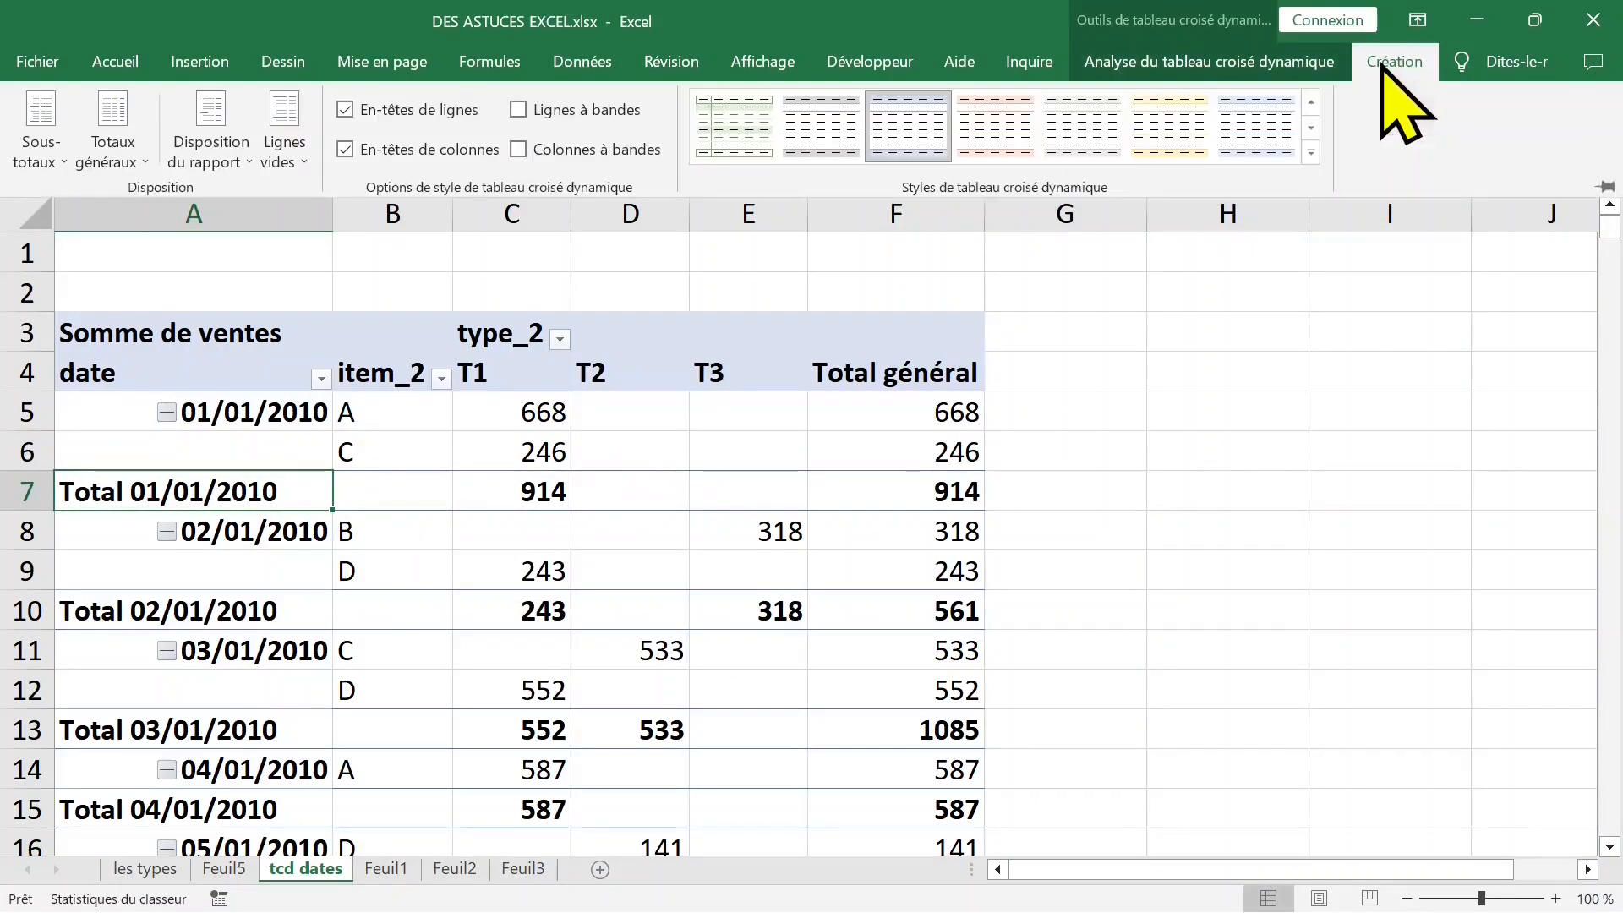
pyautogui.click(44, 152)
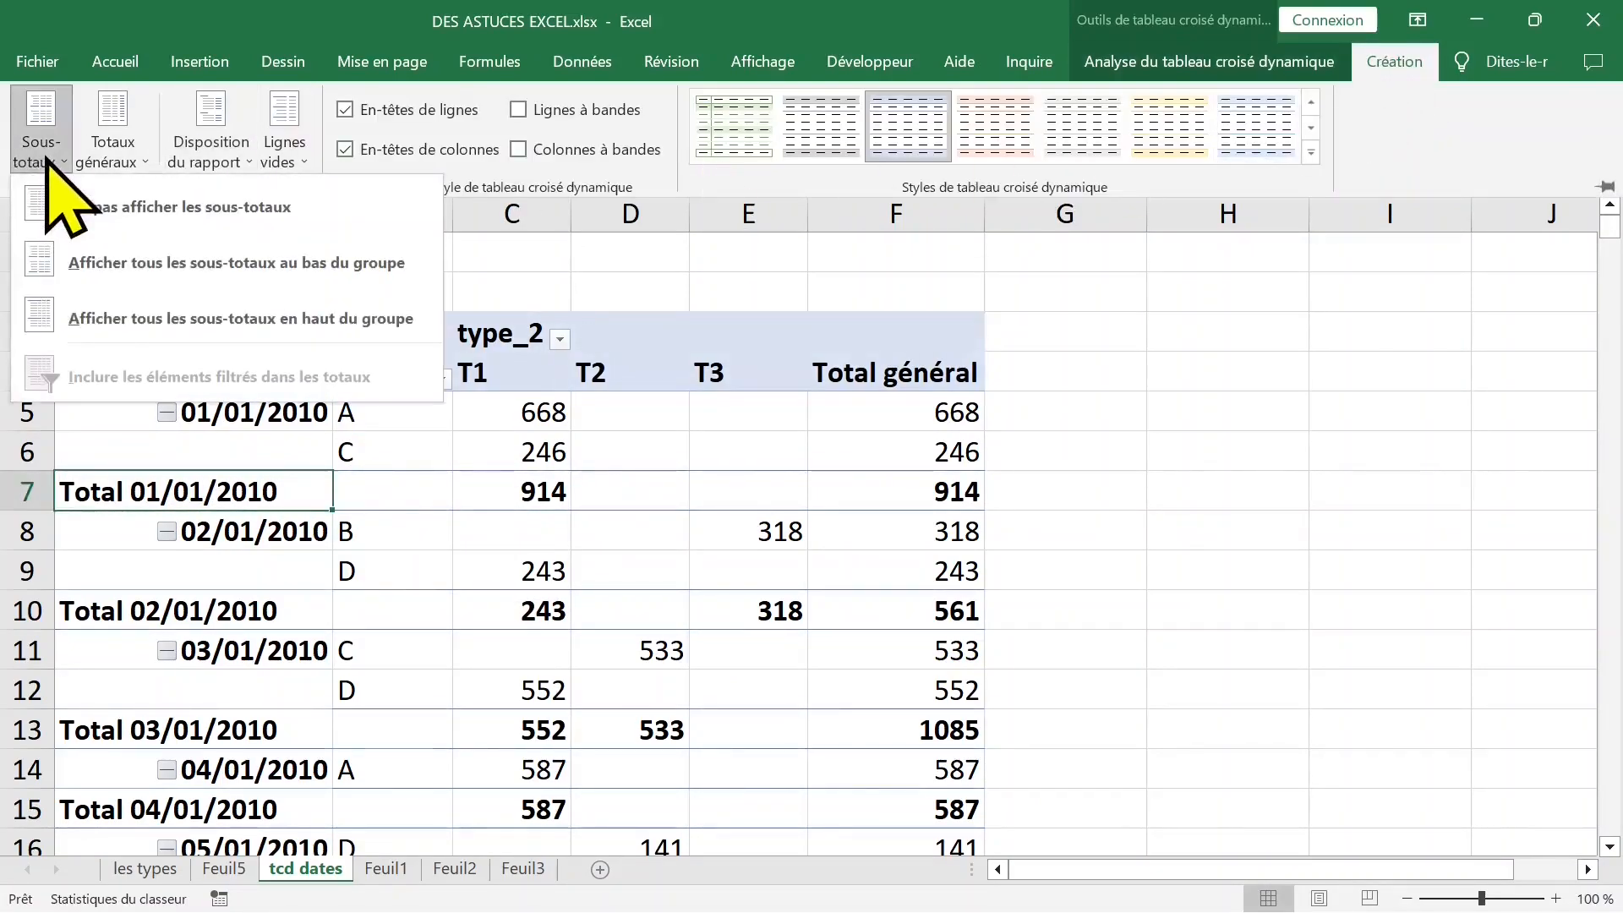
pyautogui.click(251, 238)
pyautogui.hotkey('ctrl', 'z')
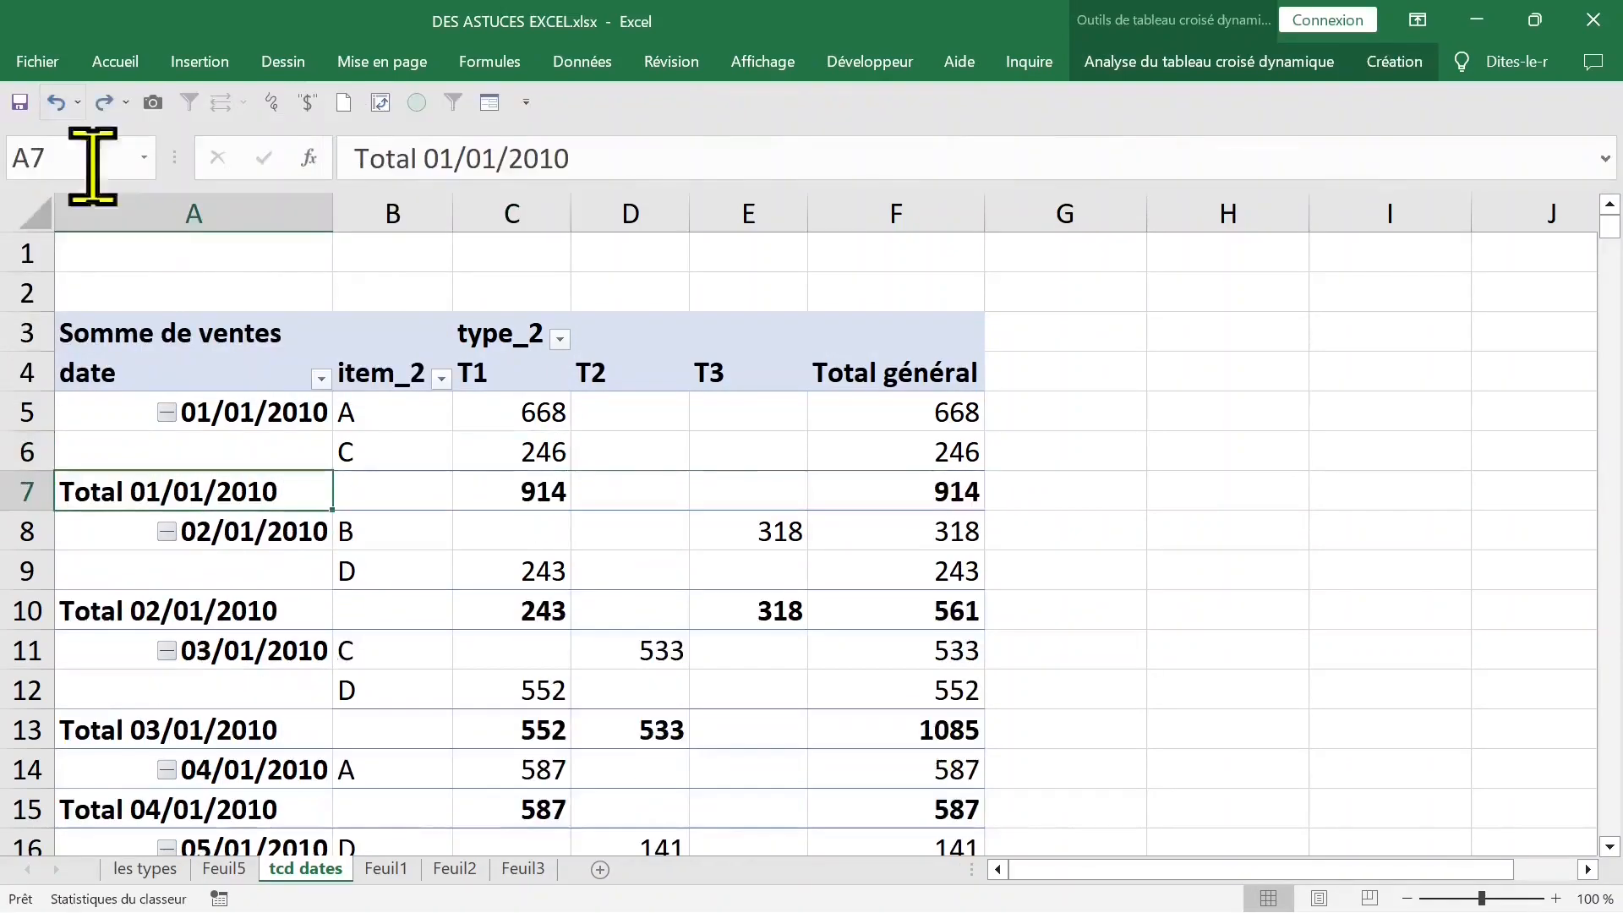
# - Show the pivot table's field list and move item_2 from the rows to the filters
pyautogui.click(284, 442)
pyautogui.click(435, 409)
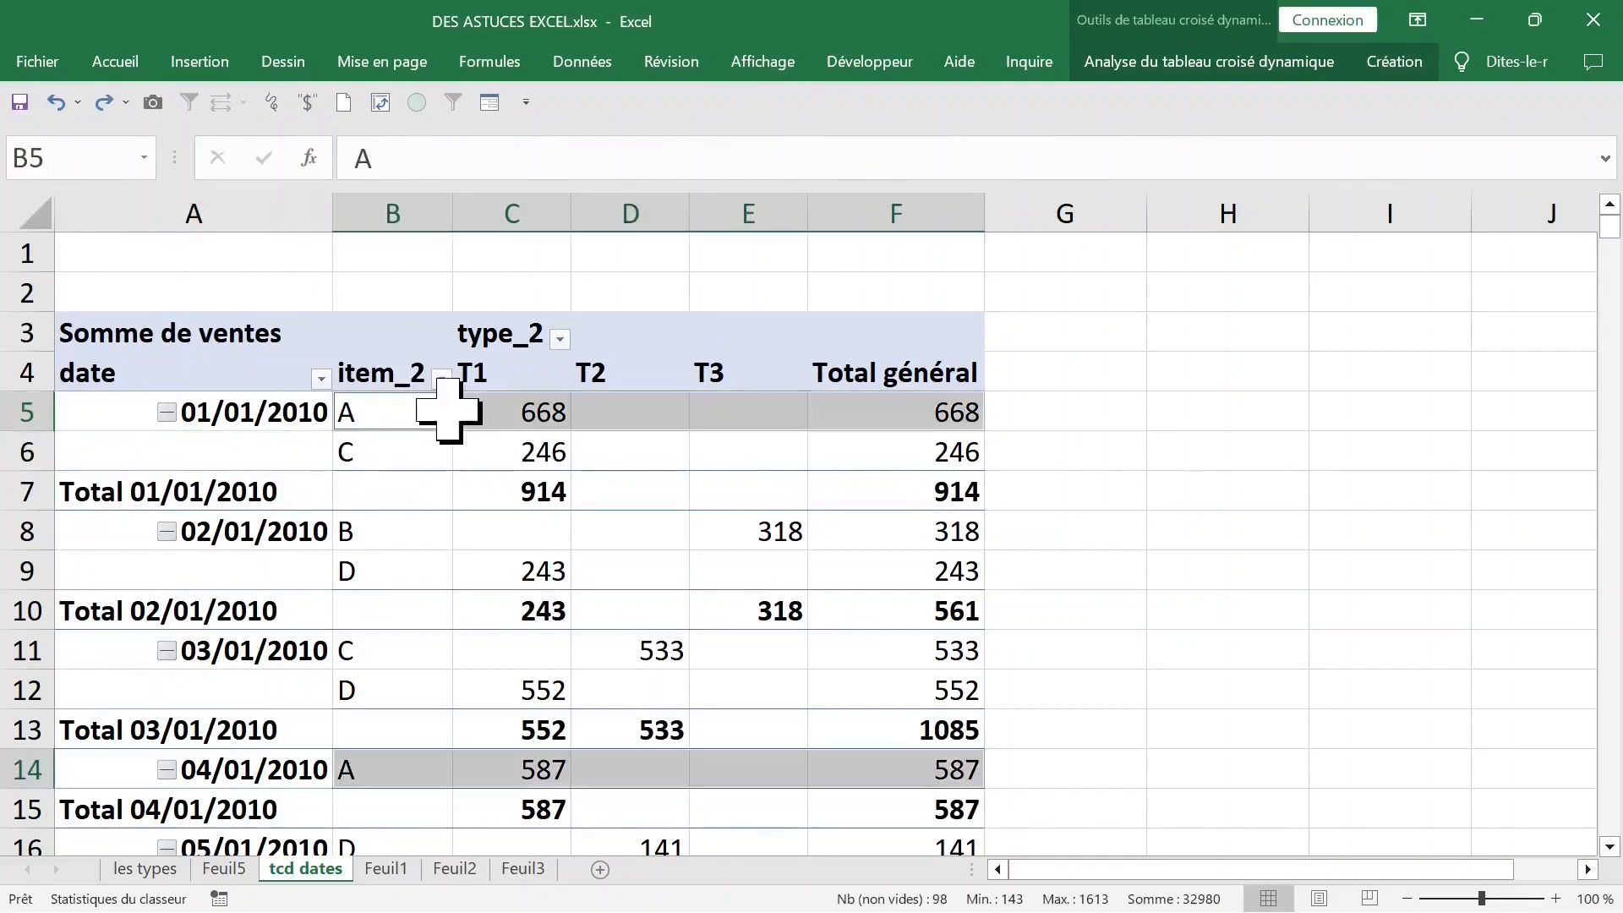
pyautogui.rightClick(412, 414)
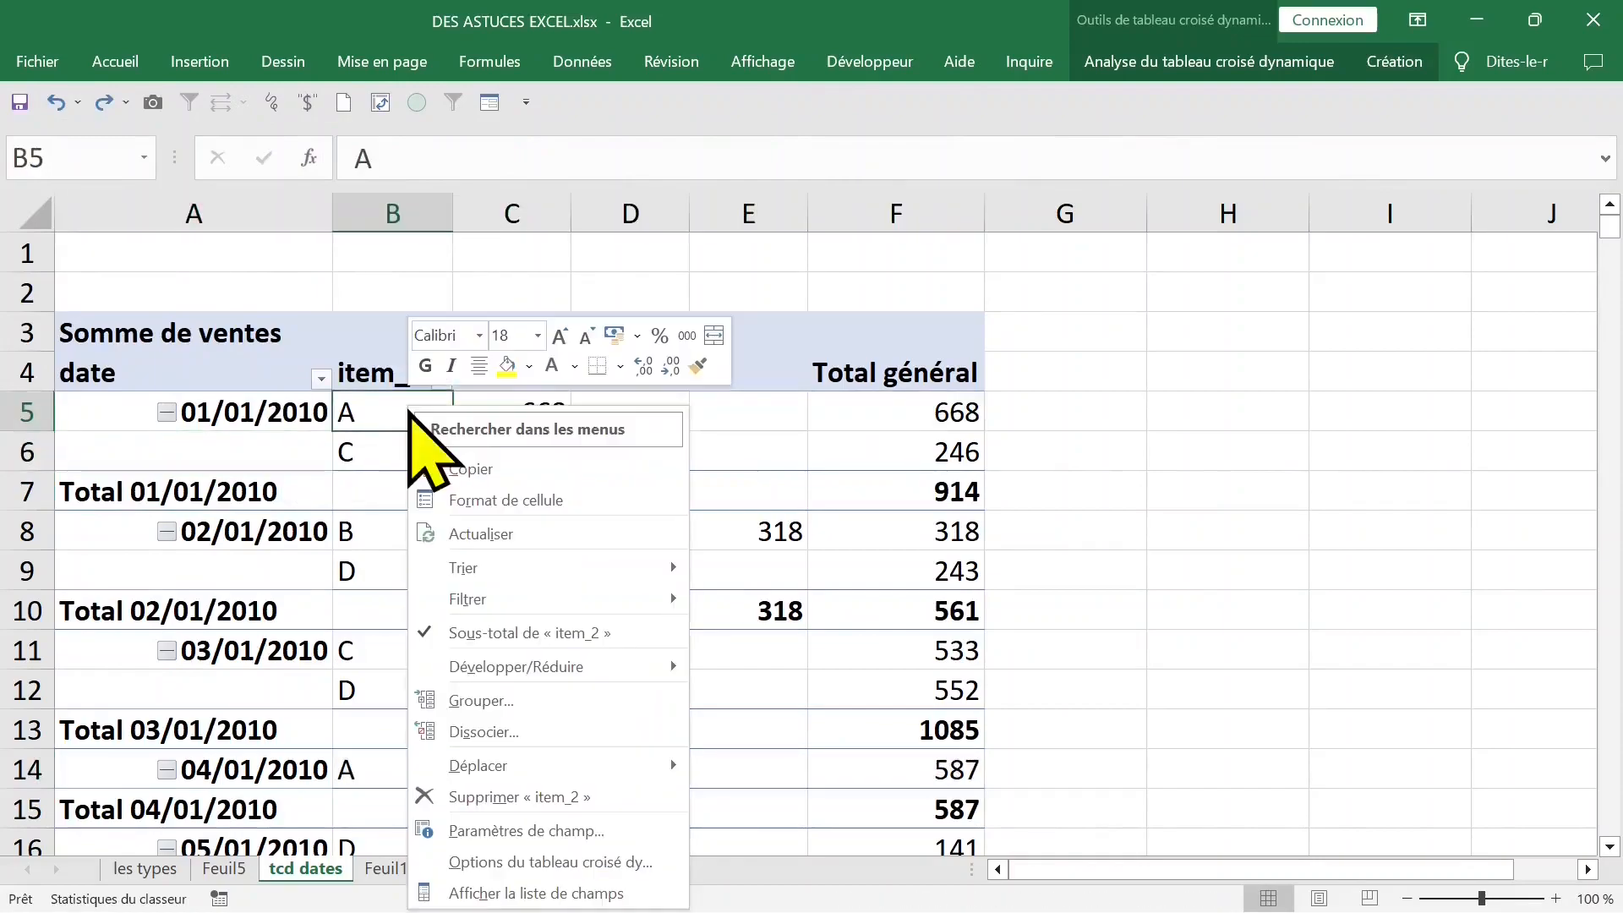
pyautogui.click(535, 892)
pyautogui.moveTo(1371, 651); pyautogui.dragTo(1373, 362)
# - Group the row dates by Trimestres and Années, without Mois
pyautogui.click(208, 418)
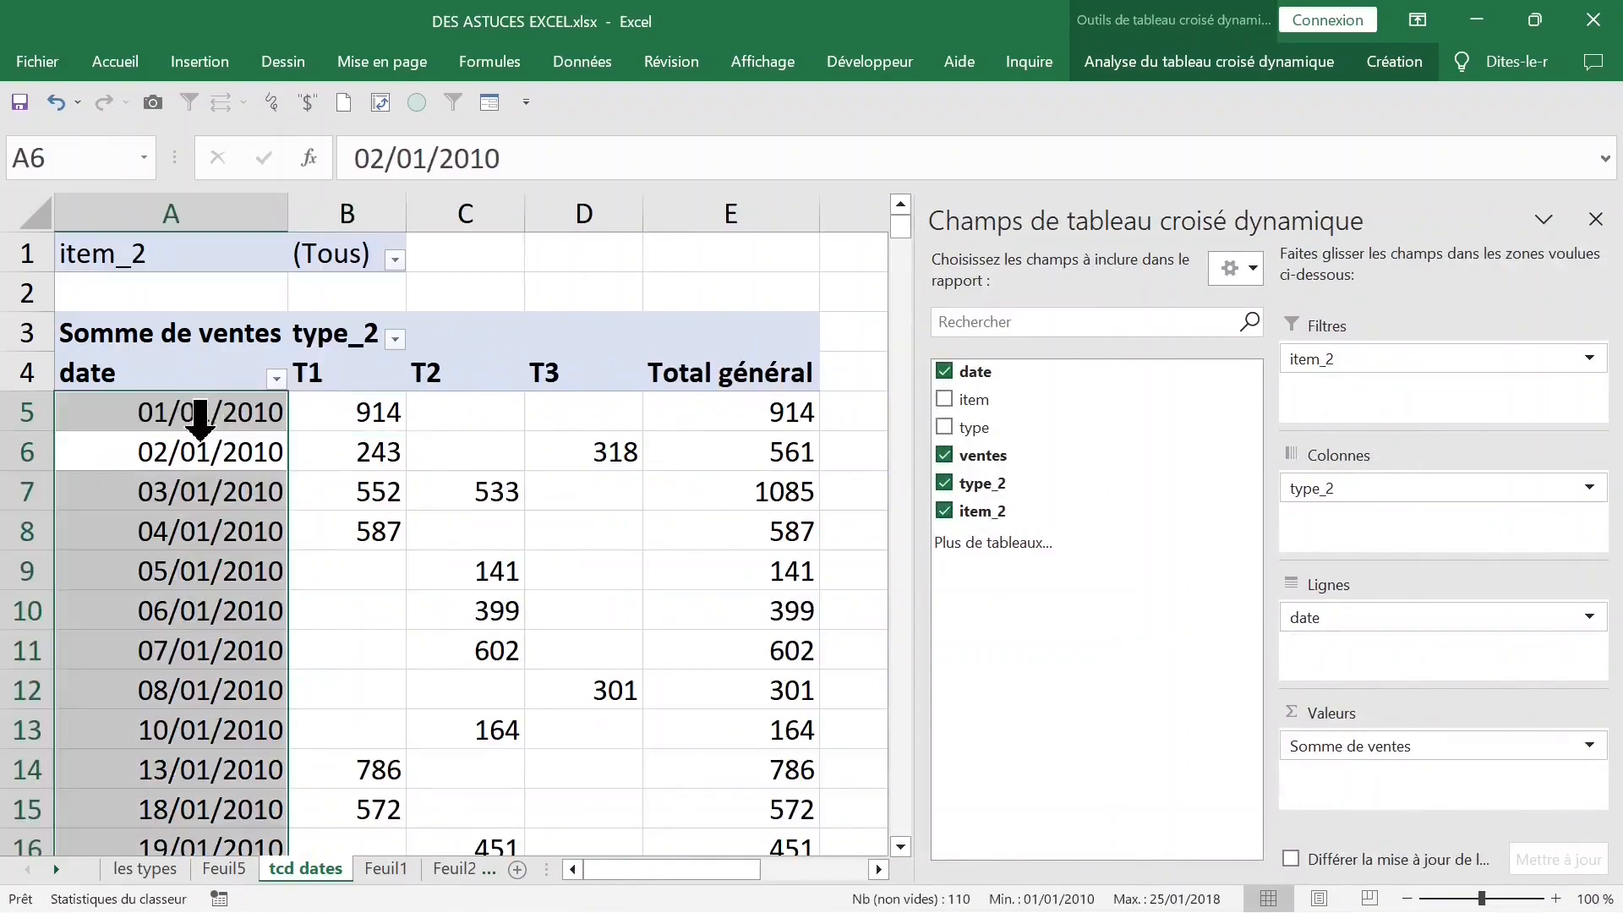
pyautogui.click(164, 457)
pyautogui.rightClick(166, 460)
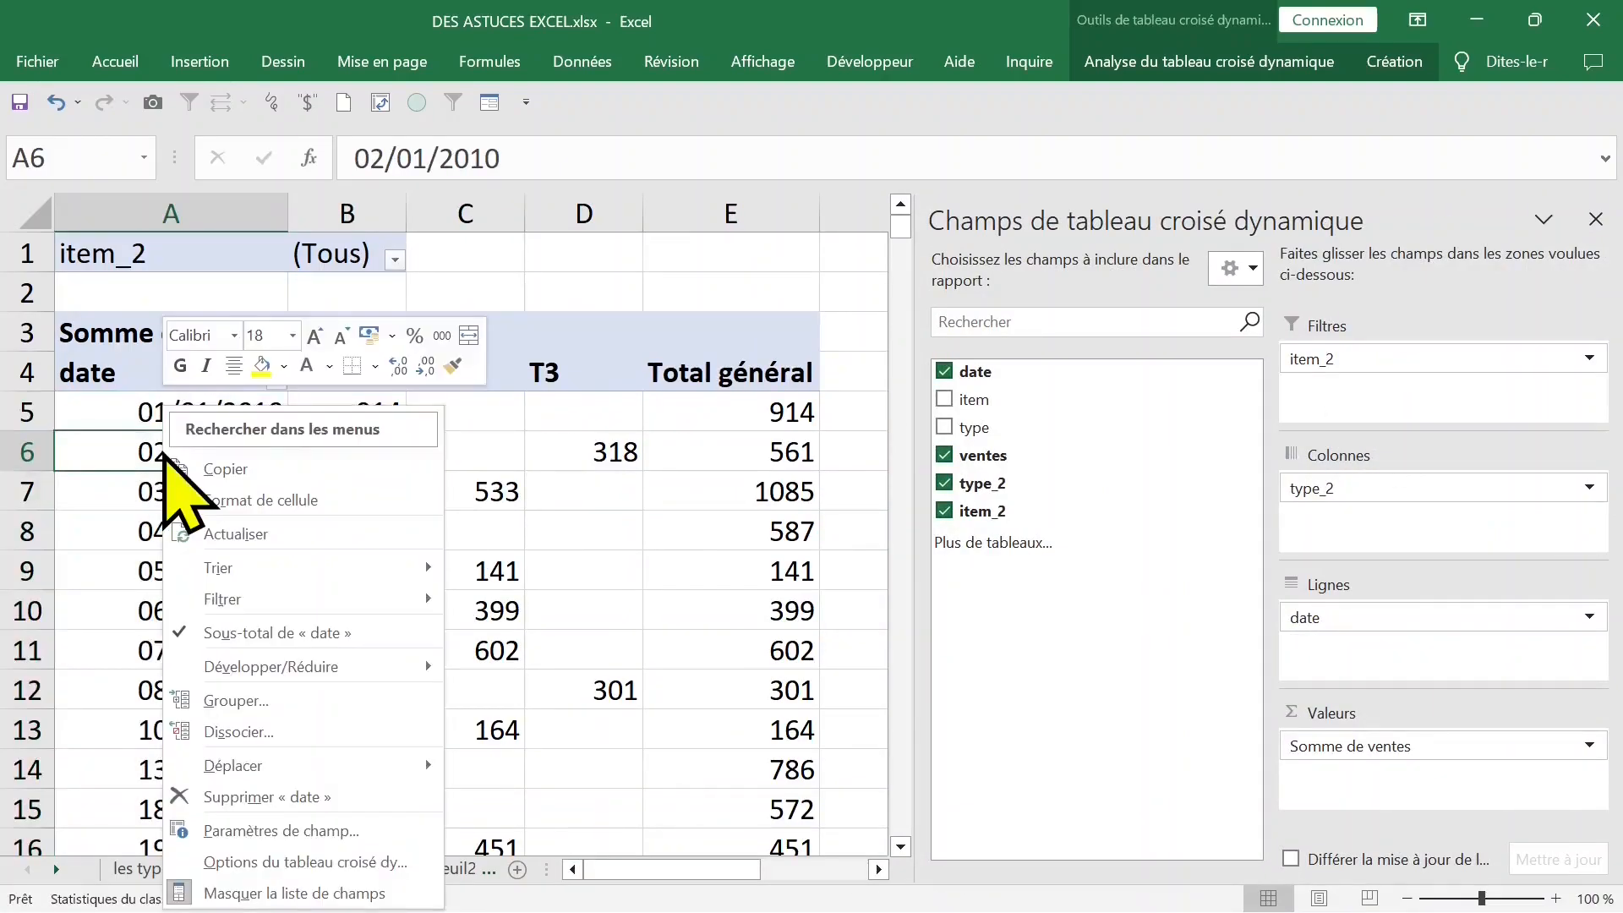
pyautogui.rightClick(218, 478)
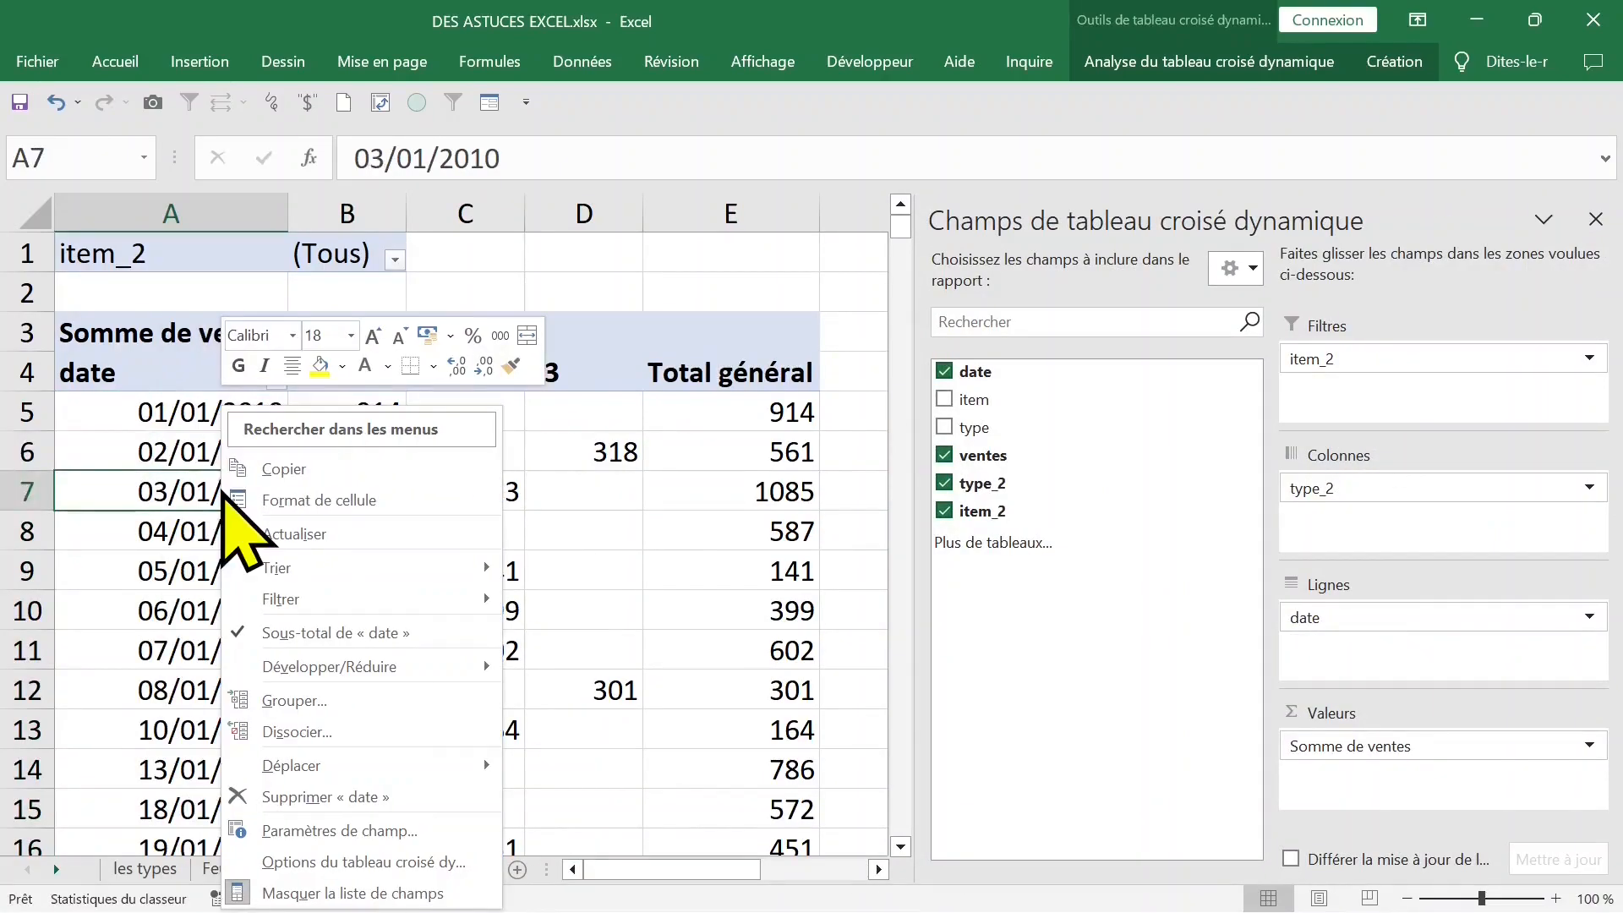
pyautogui.click(326, 706)
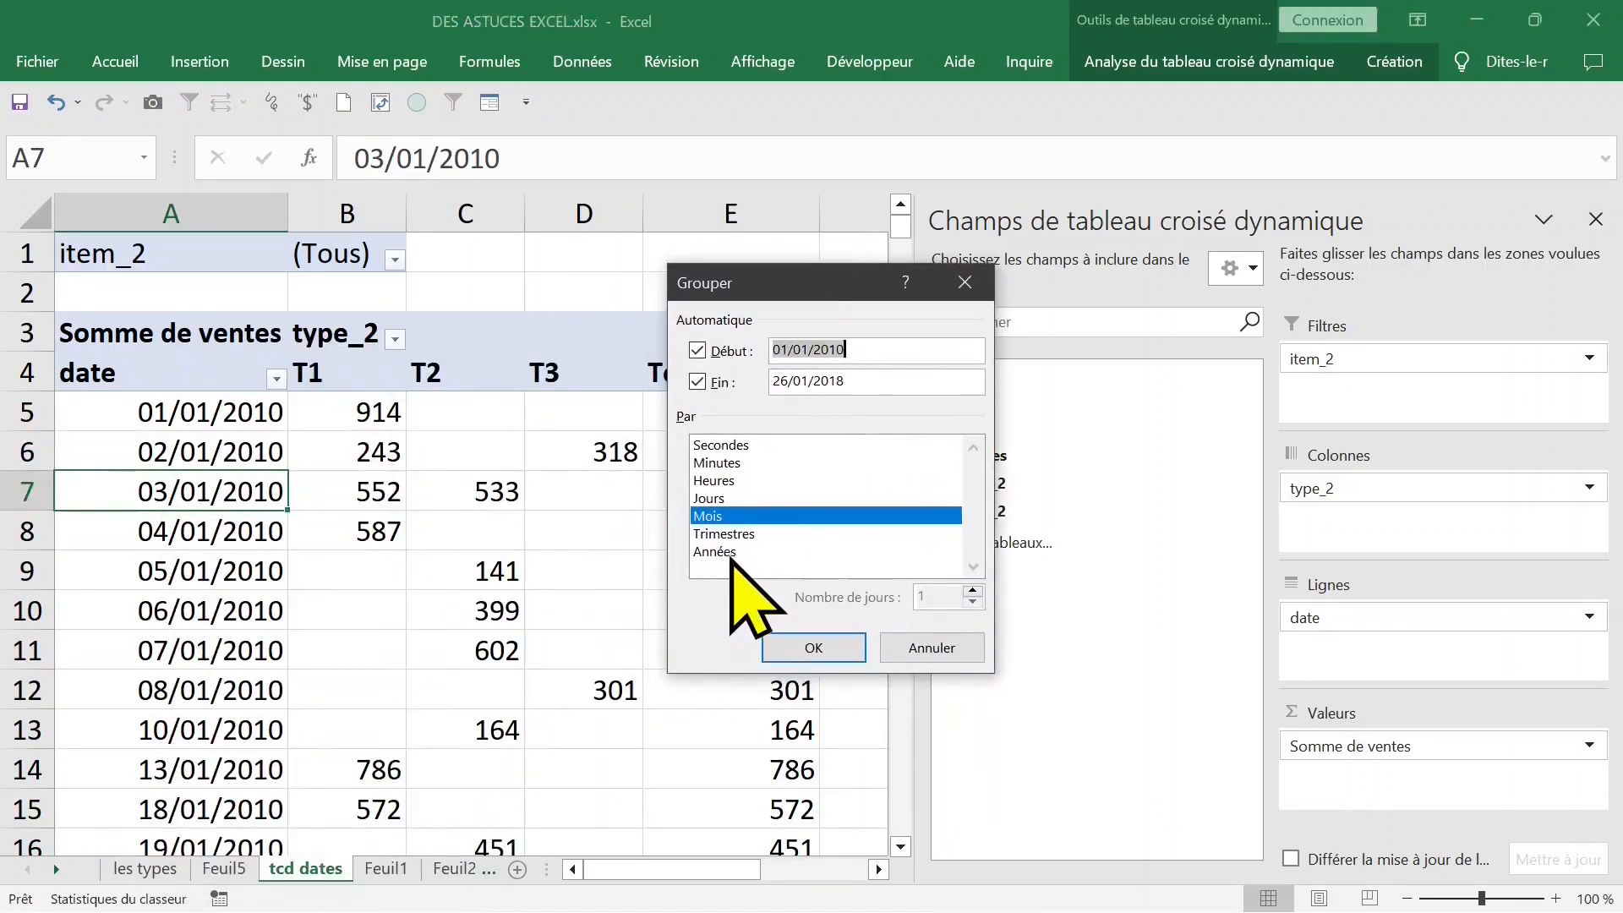
pyautogui.click(732, 534)
pyautogui.click(727, 551)
pyautogui.click(726, 516)
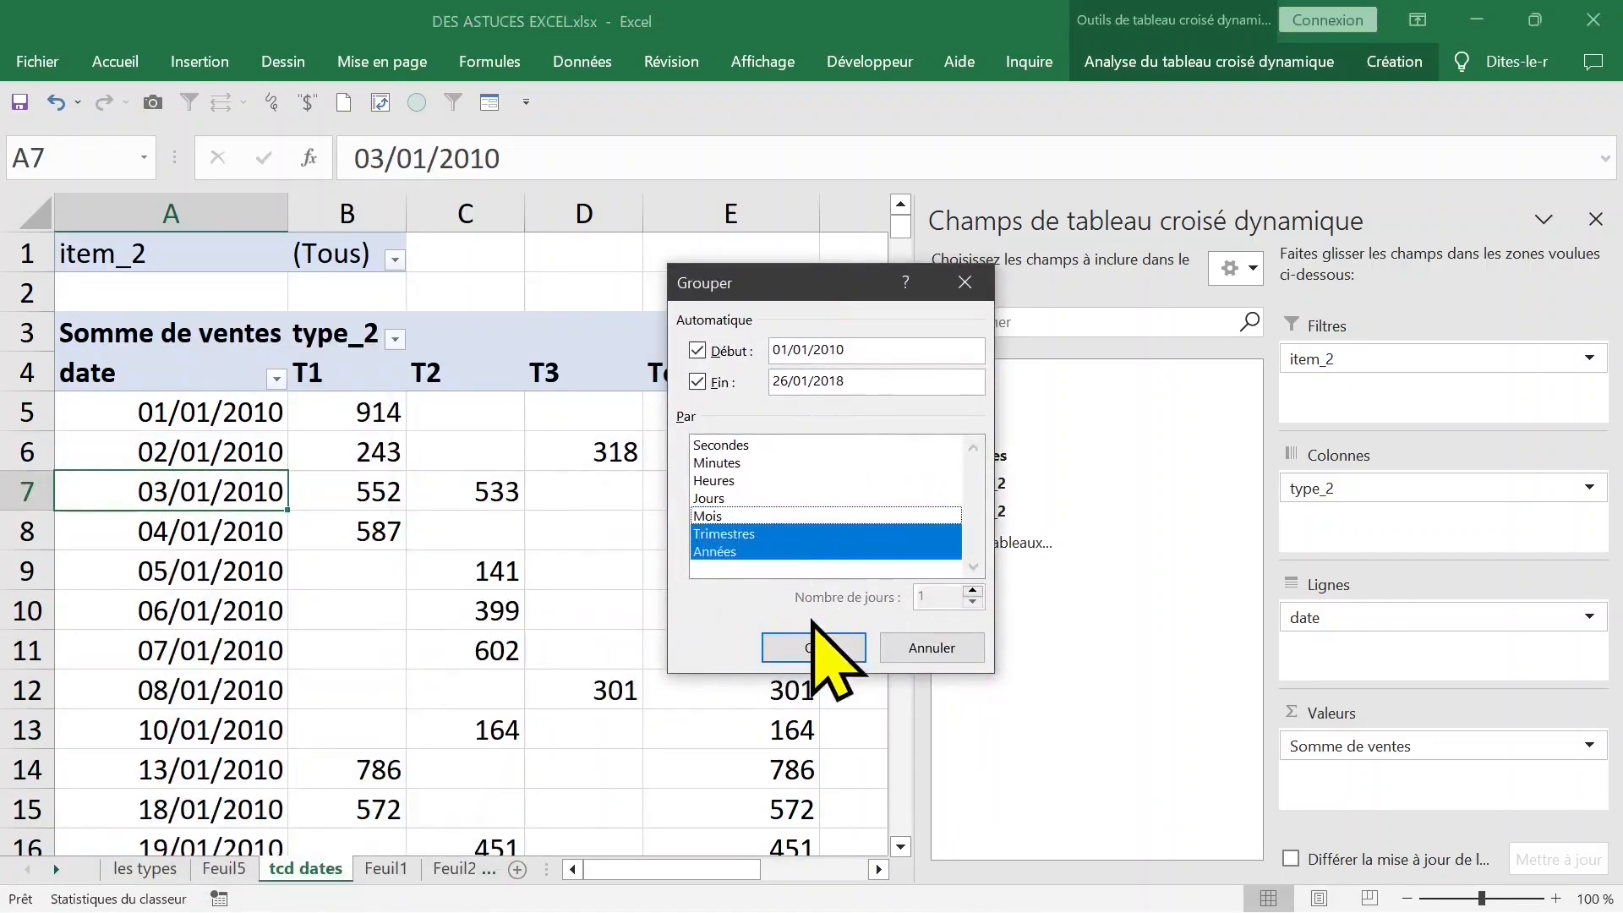
pyautogui.click(814, 647)
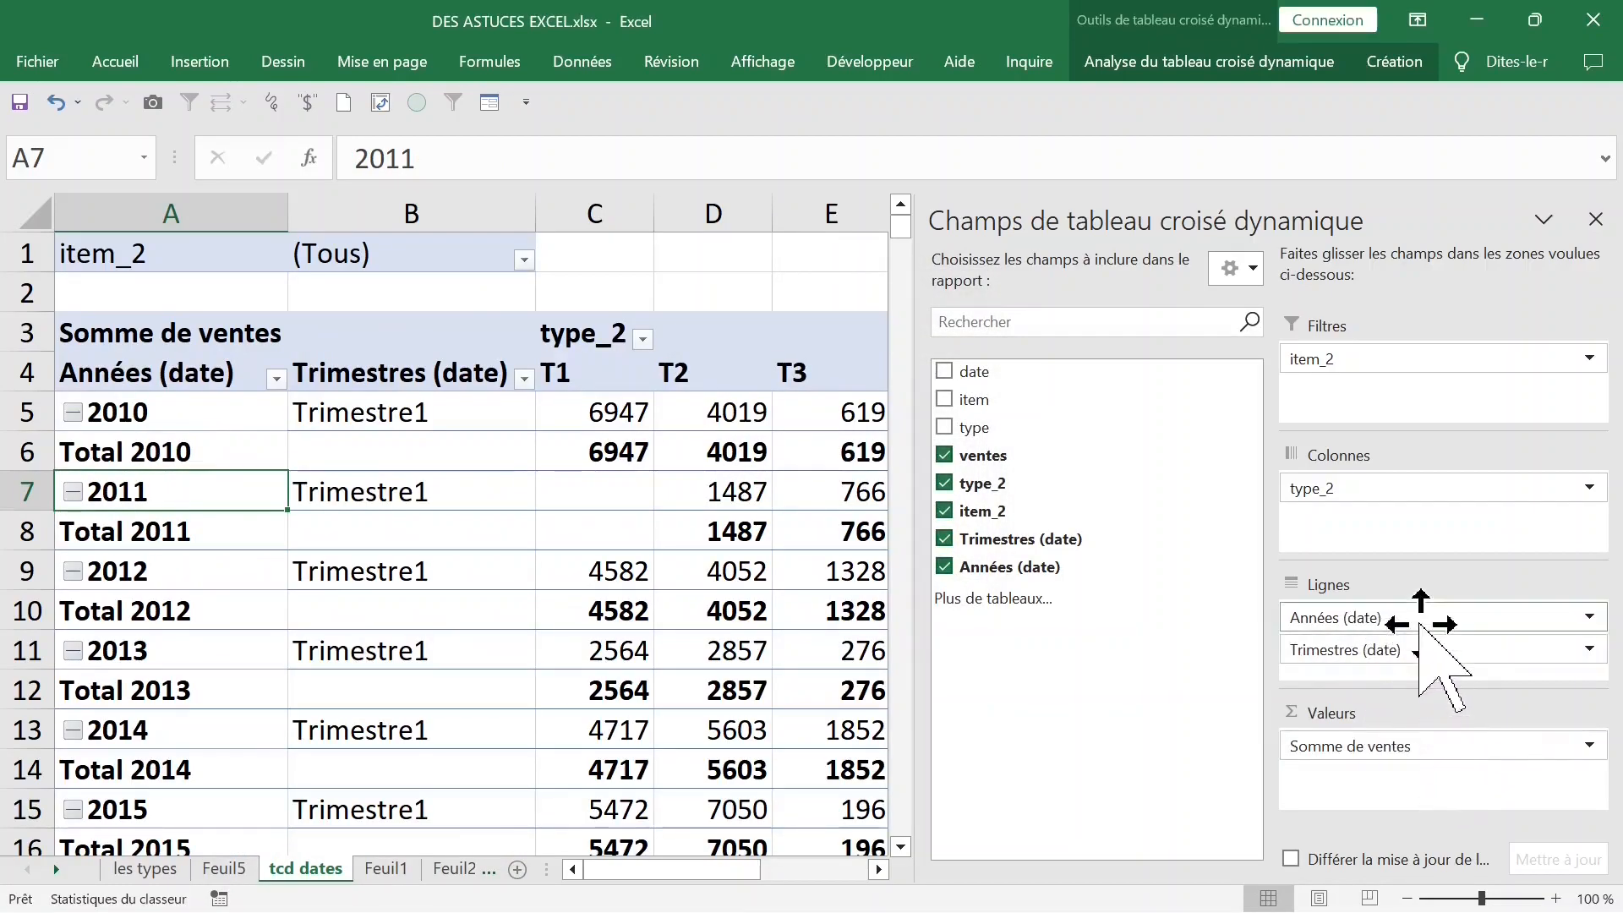
# - Move the Années (date) field from the rows to the columns, below type_2
pyautogui.click(1420, 626)
pyautogui.moveTo(1420, 625); pyautogui.dragTo(1410, 531)
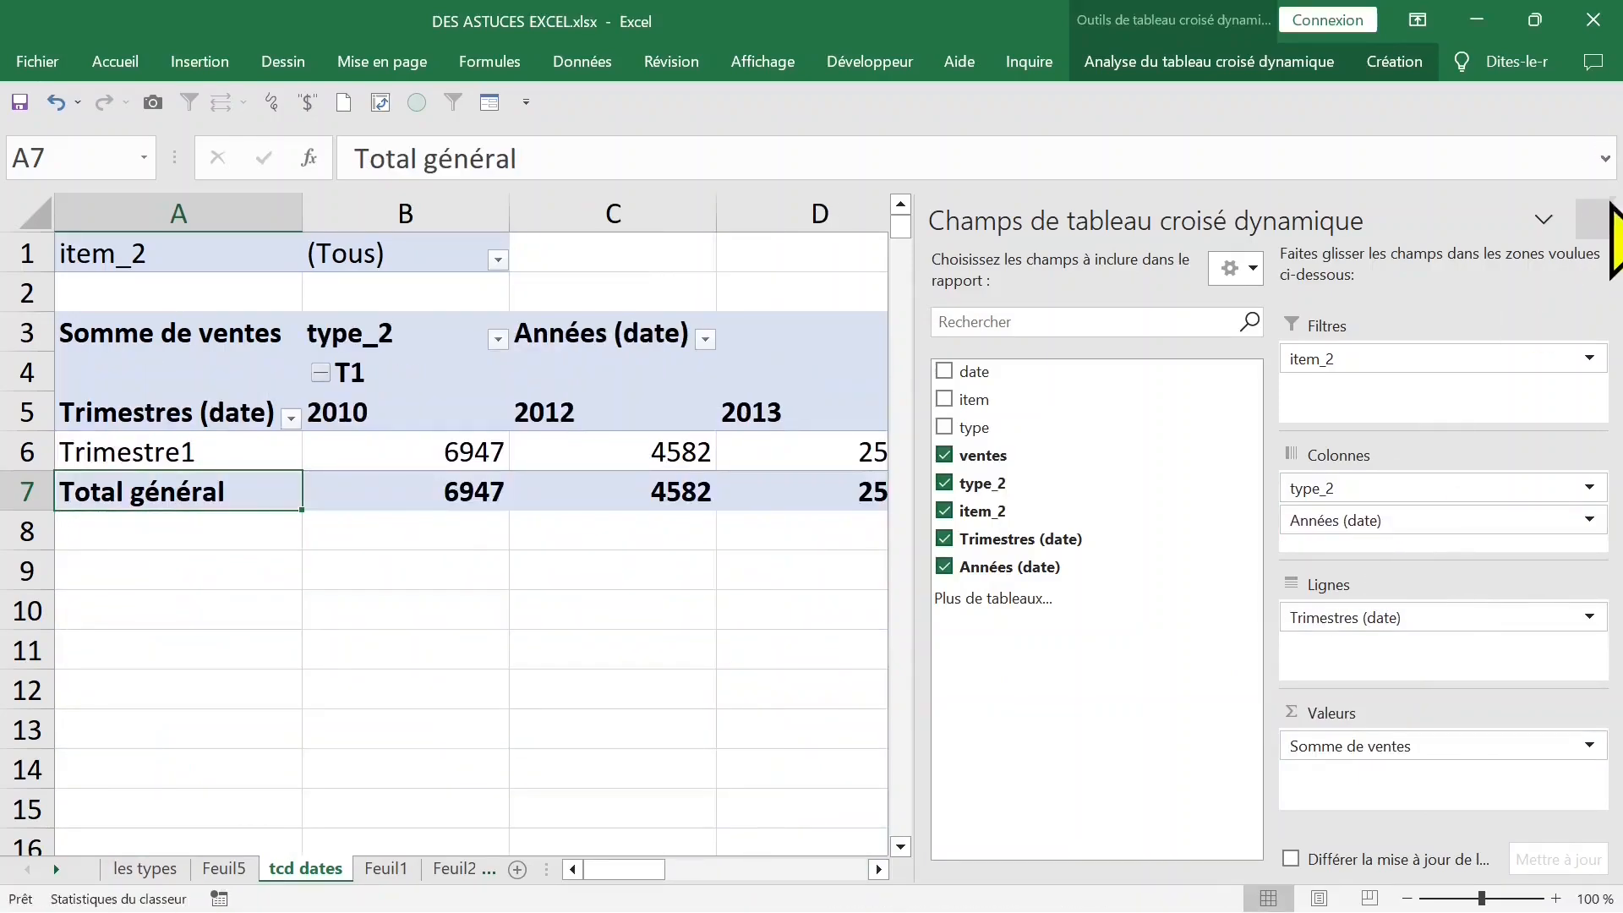
# - Close the pivot field list and autofit the width of all the sheet's columns
pyautogui.click(1596, 219)
pyautogui.click(820, 491)
pyautogui.click(34, 216)
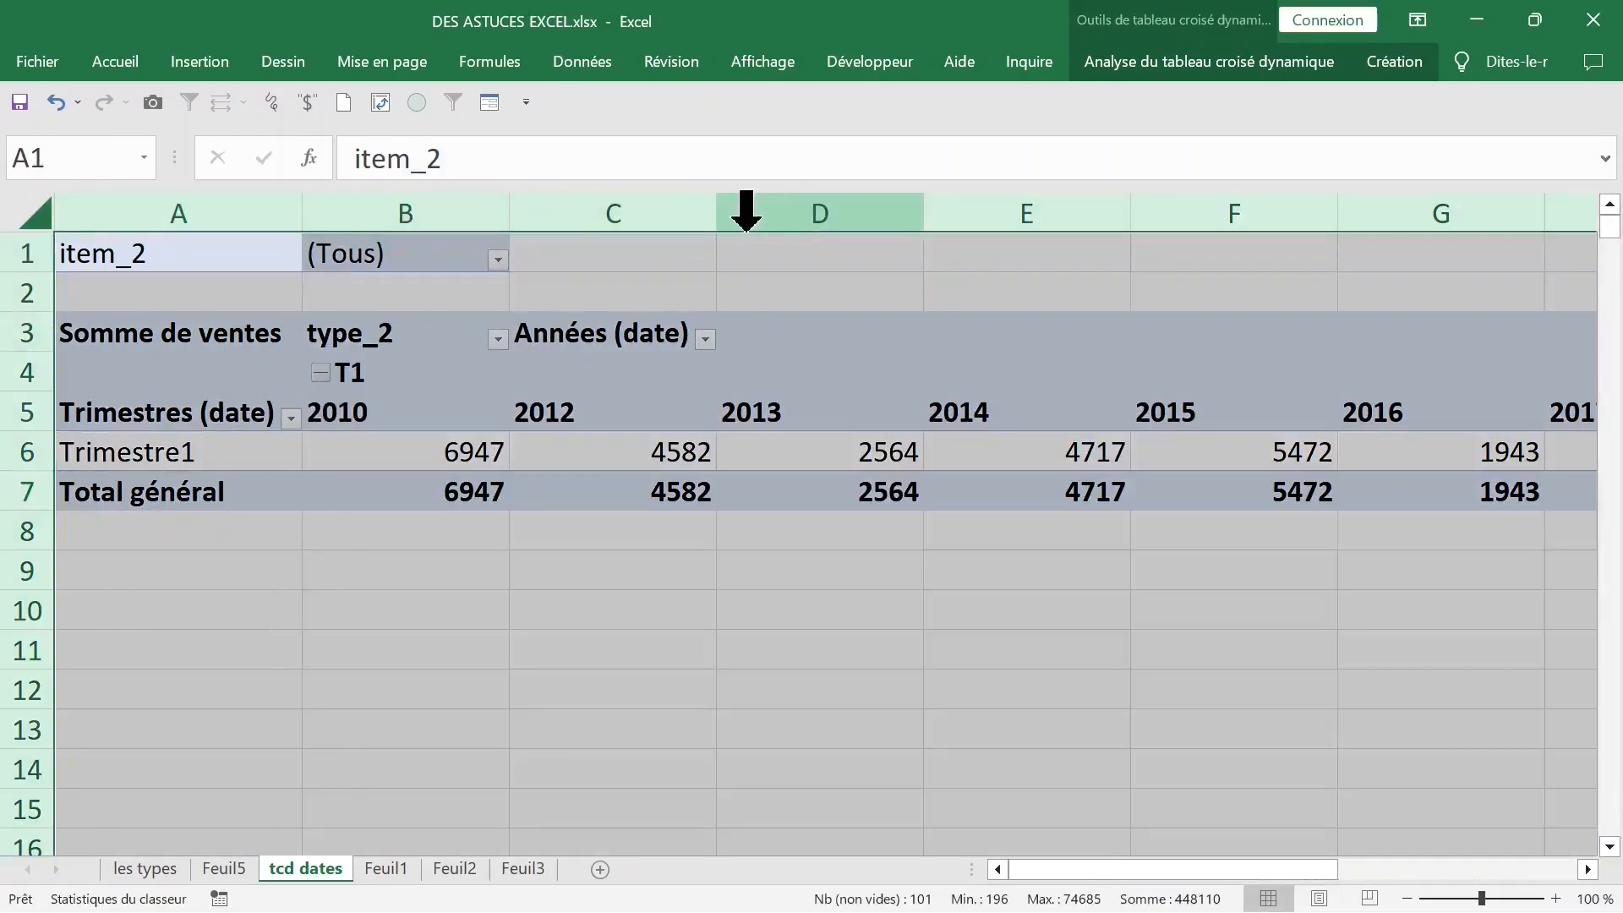
pyautogui.doubleClick(724, 224)
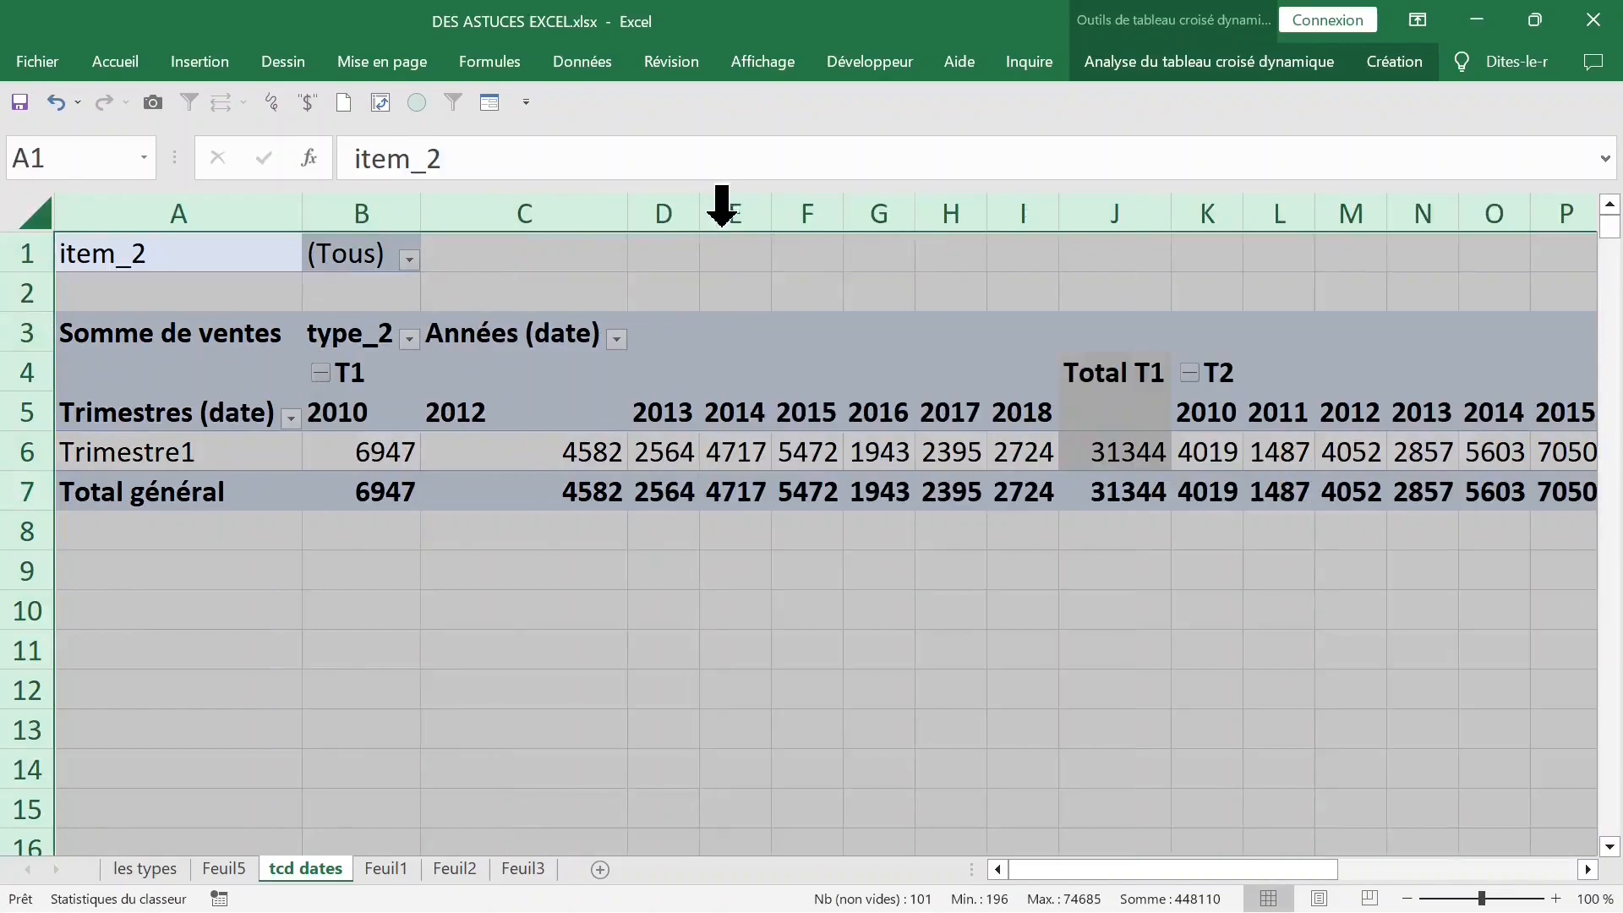
# - Show the pivot field list again and move type_2 from the columns to the rows, below Trimestres (date)
pyautogui.click(449, 377)
pyautogui.rightClick(465, 441)
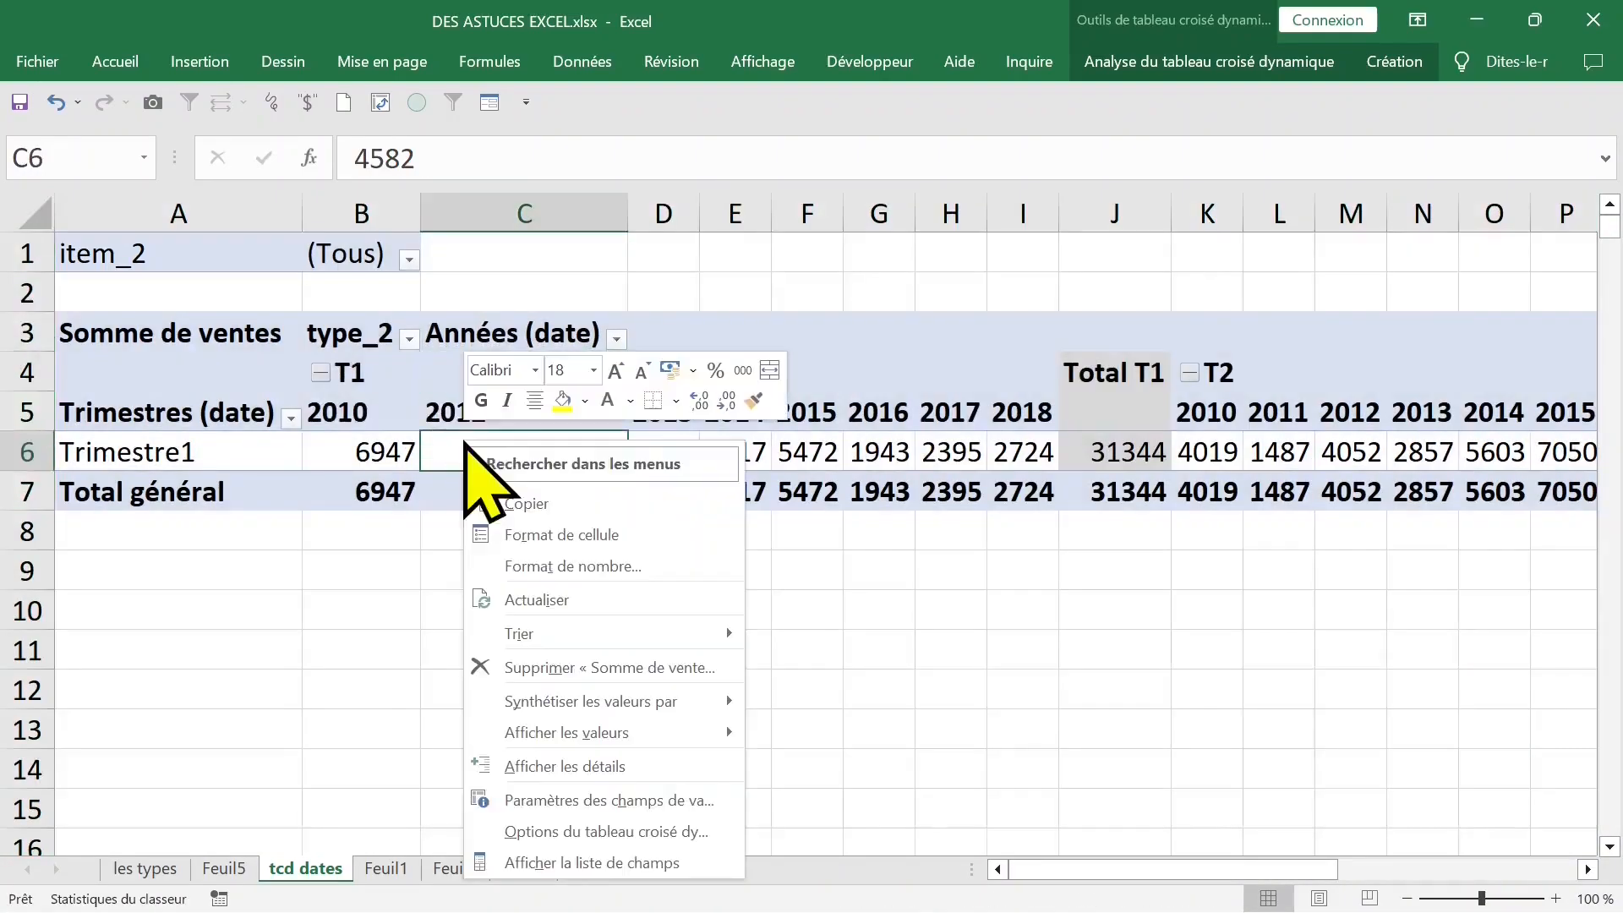
pyautogui.click(595, 862)
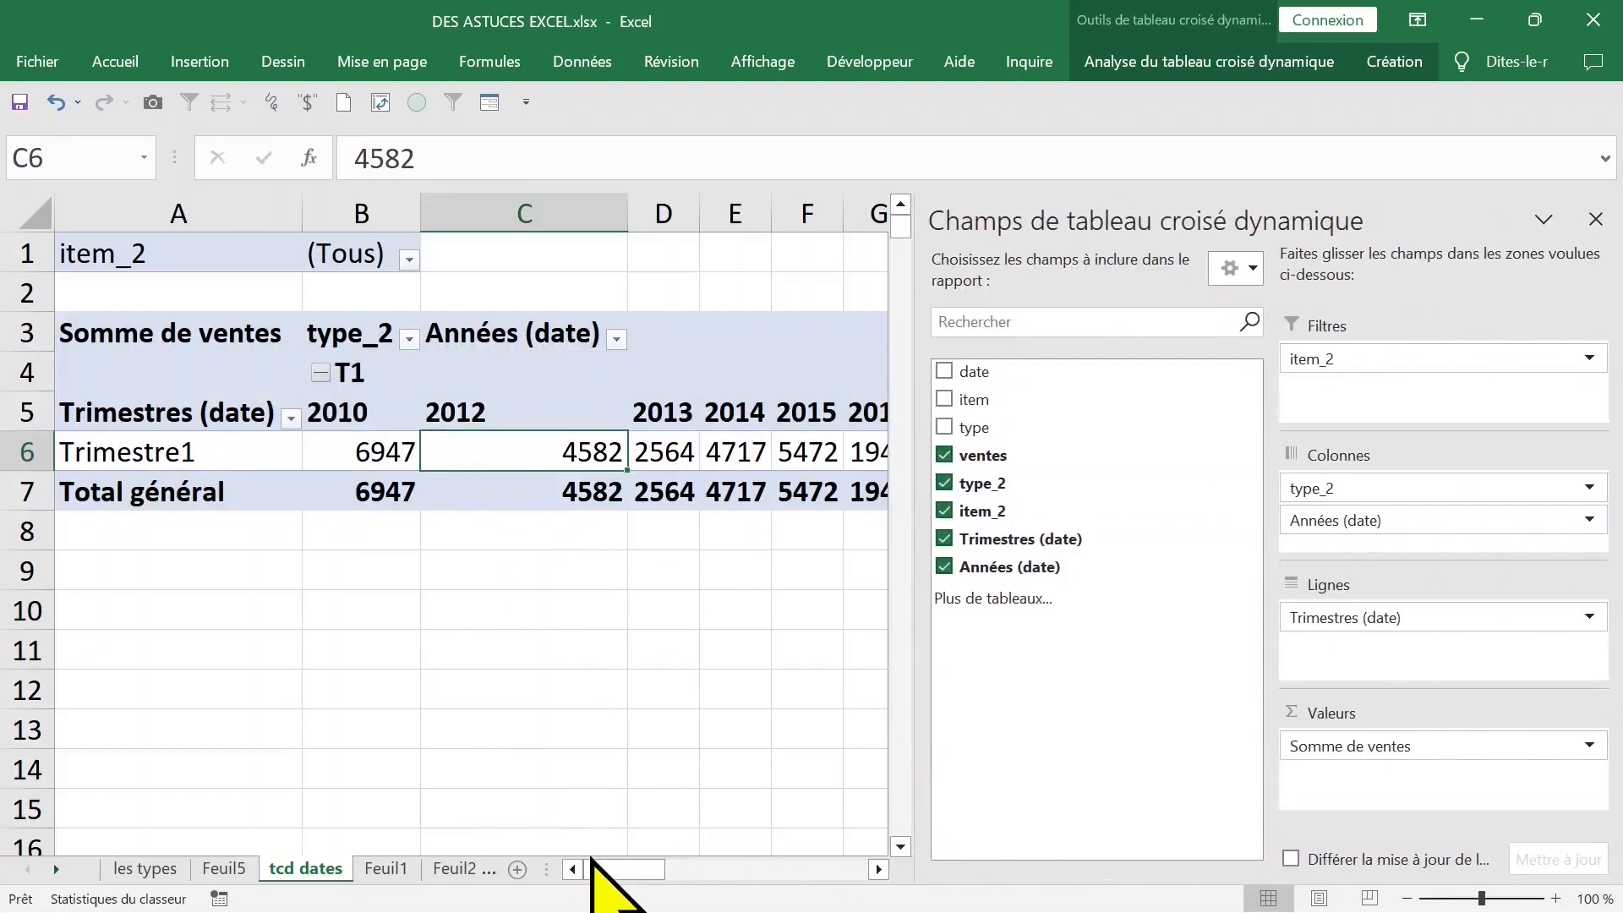
pyautogui.moveTo(1378, 490); pyautogui.dragTo(1355, 632)
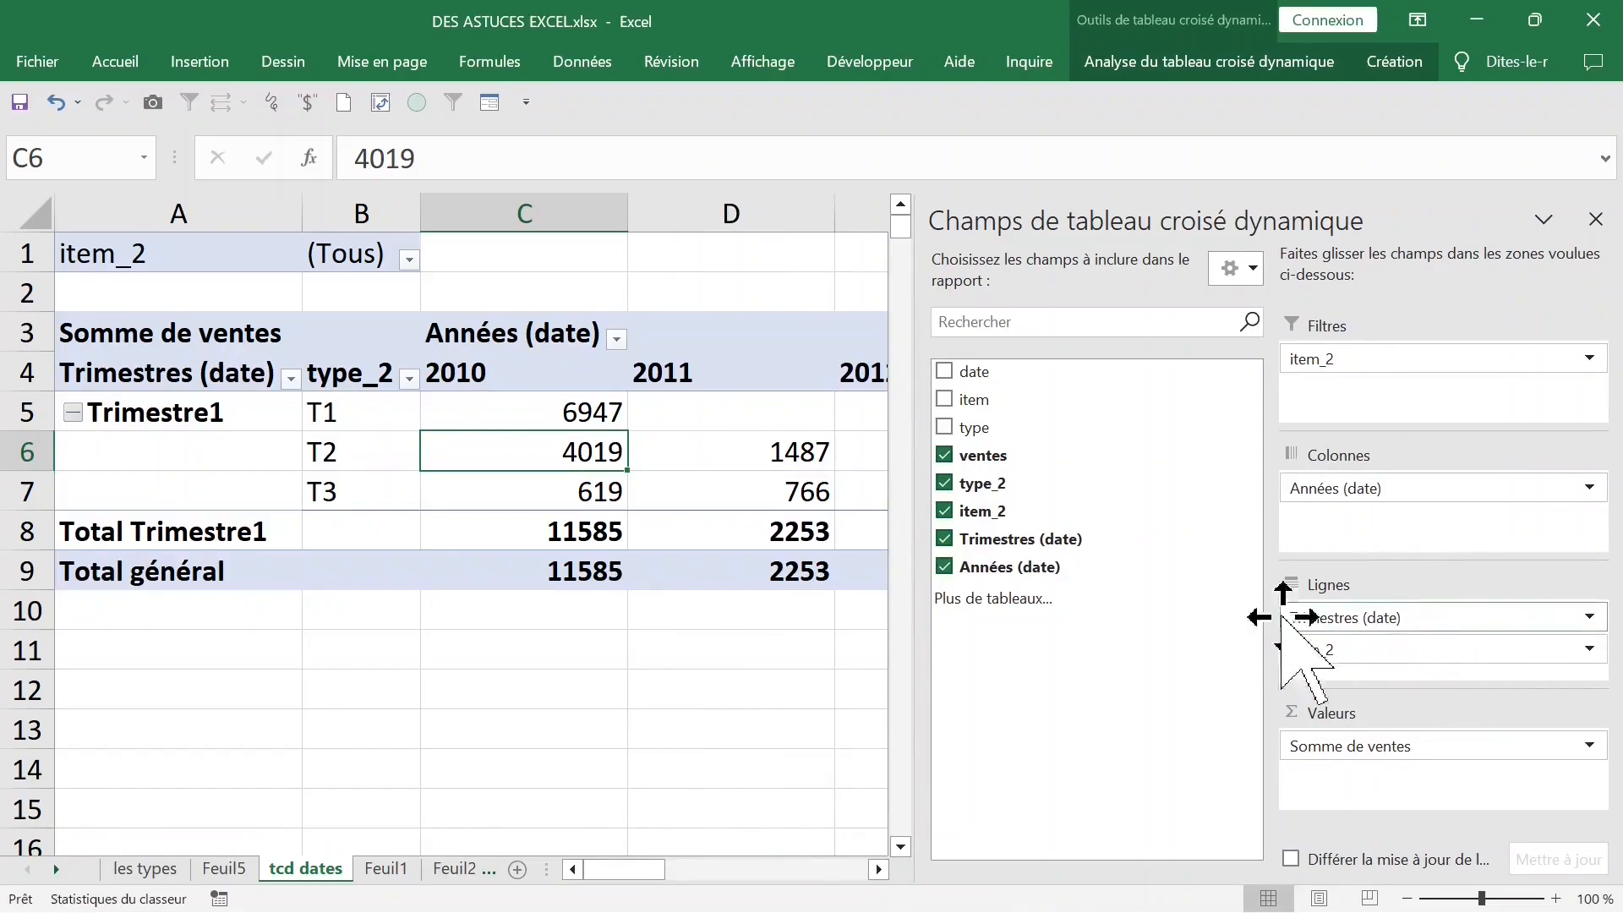
# - Ungroup the Trimestres (date) field to restore the individual dates
pyautogui.click(204, 418)
pyautogui.rightClick(203, 419)
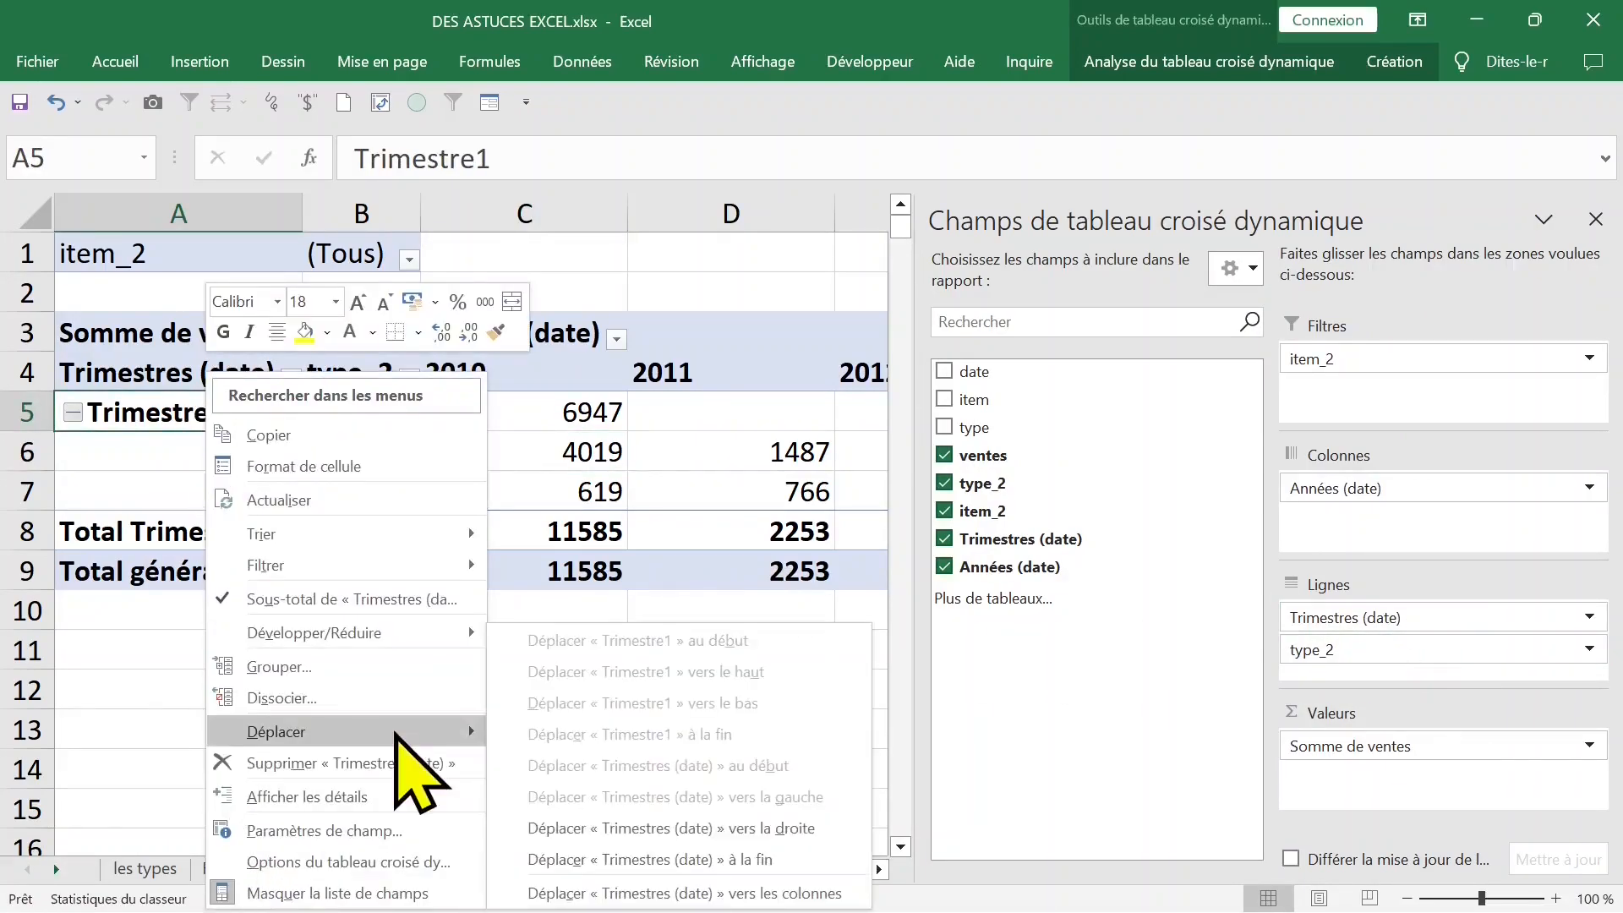
pyautogui.click(372, 705)
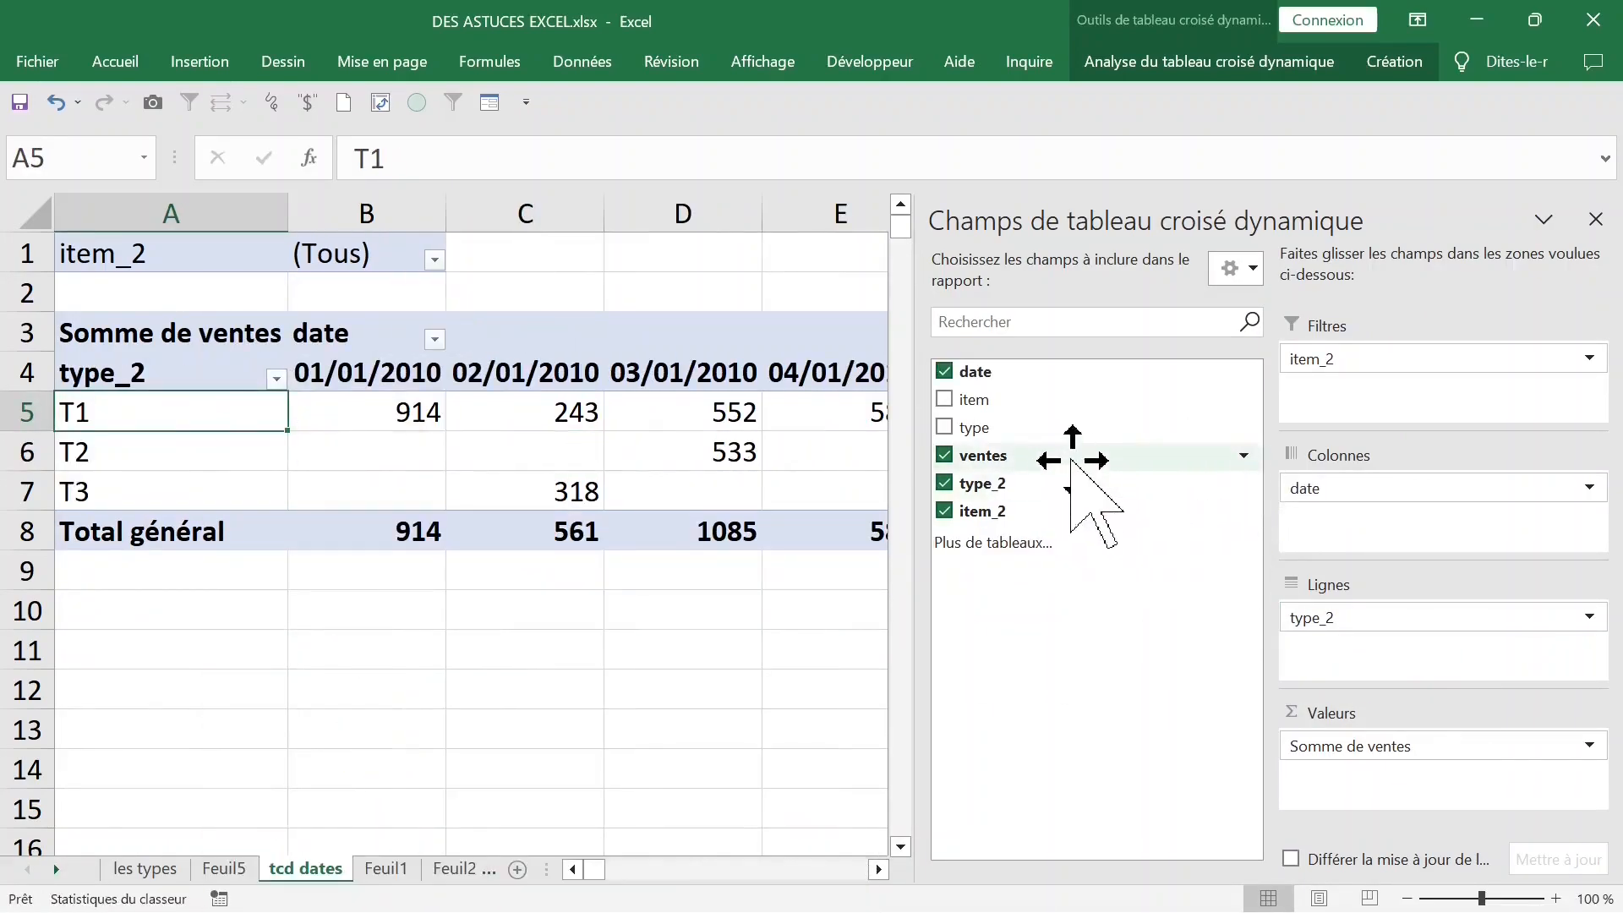
# - Remove type_2 from the pivot rows and move date from the columns to the rows
pyautogui.moveTo(1374, 621); pyautogui.dragTo(858, 626)
pyautogui.moveTo(1322, 489); pyautogui.dragTo(1322, 623)
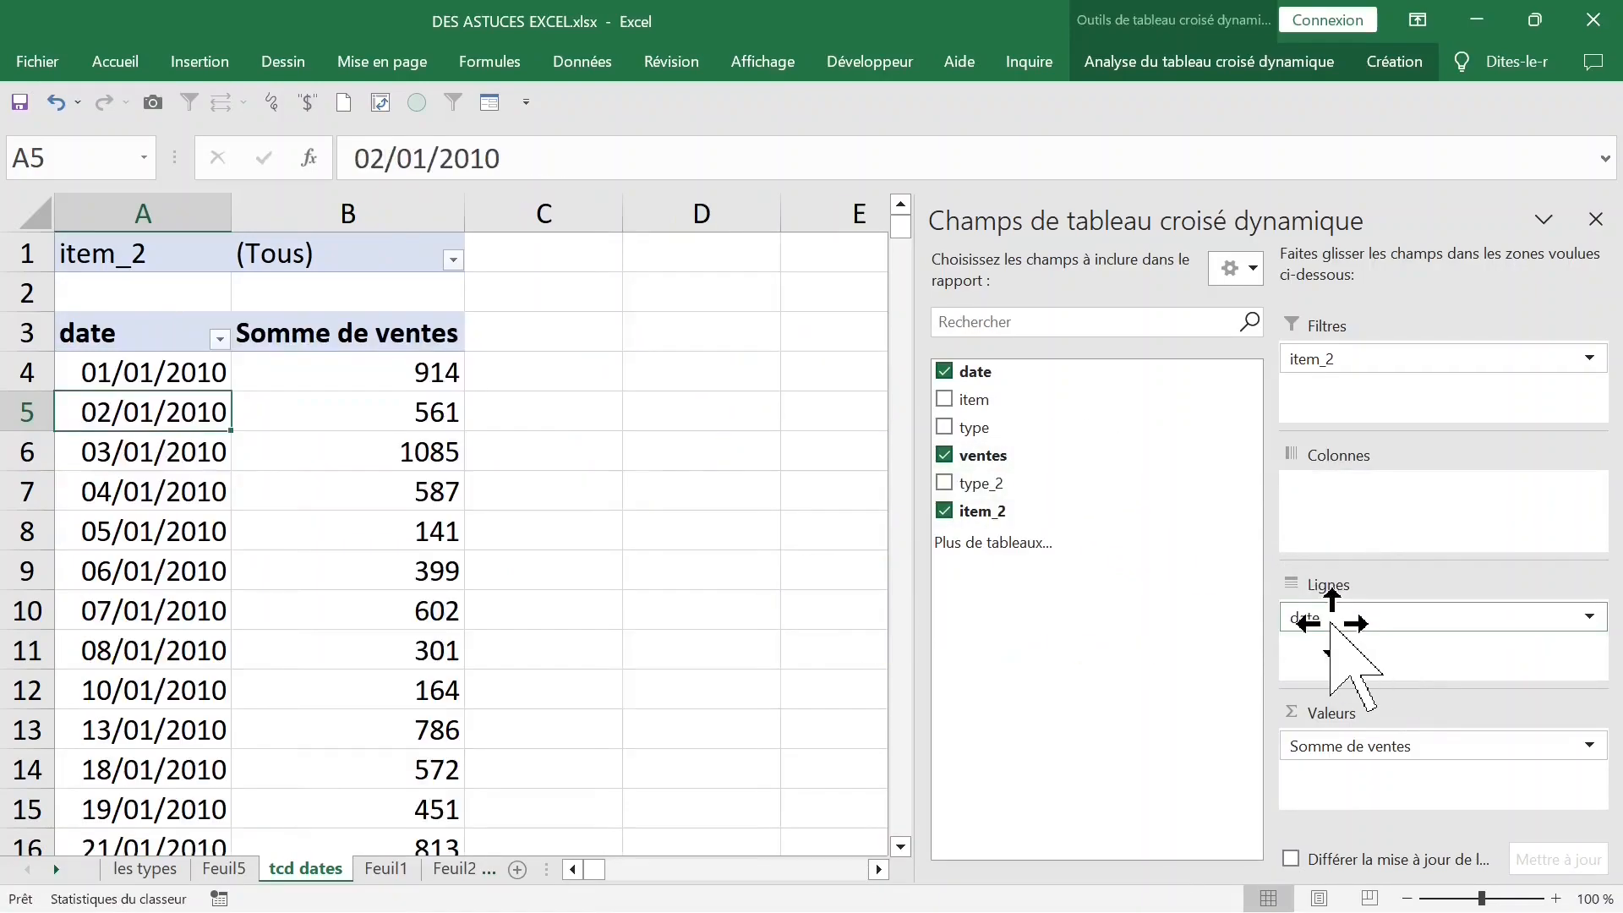
# - Group the row dates by Mois and Années, and move Années (date) from the rows to the columns
pyautogui.rightClick(178, 413)
pyautogui.click(275, 699)
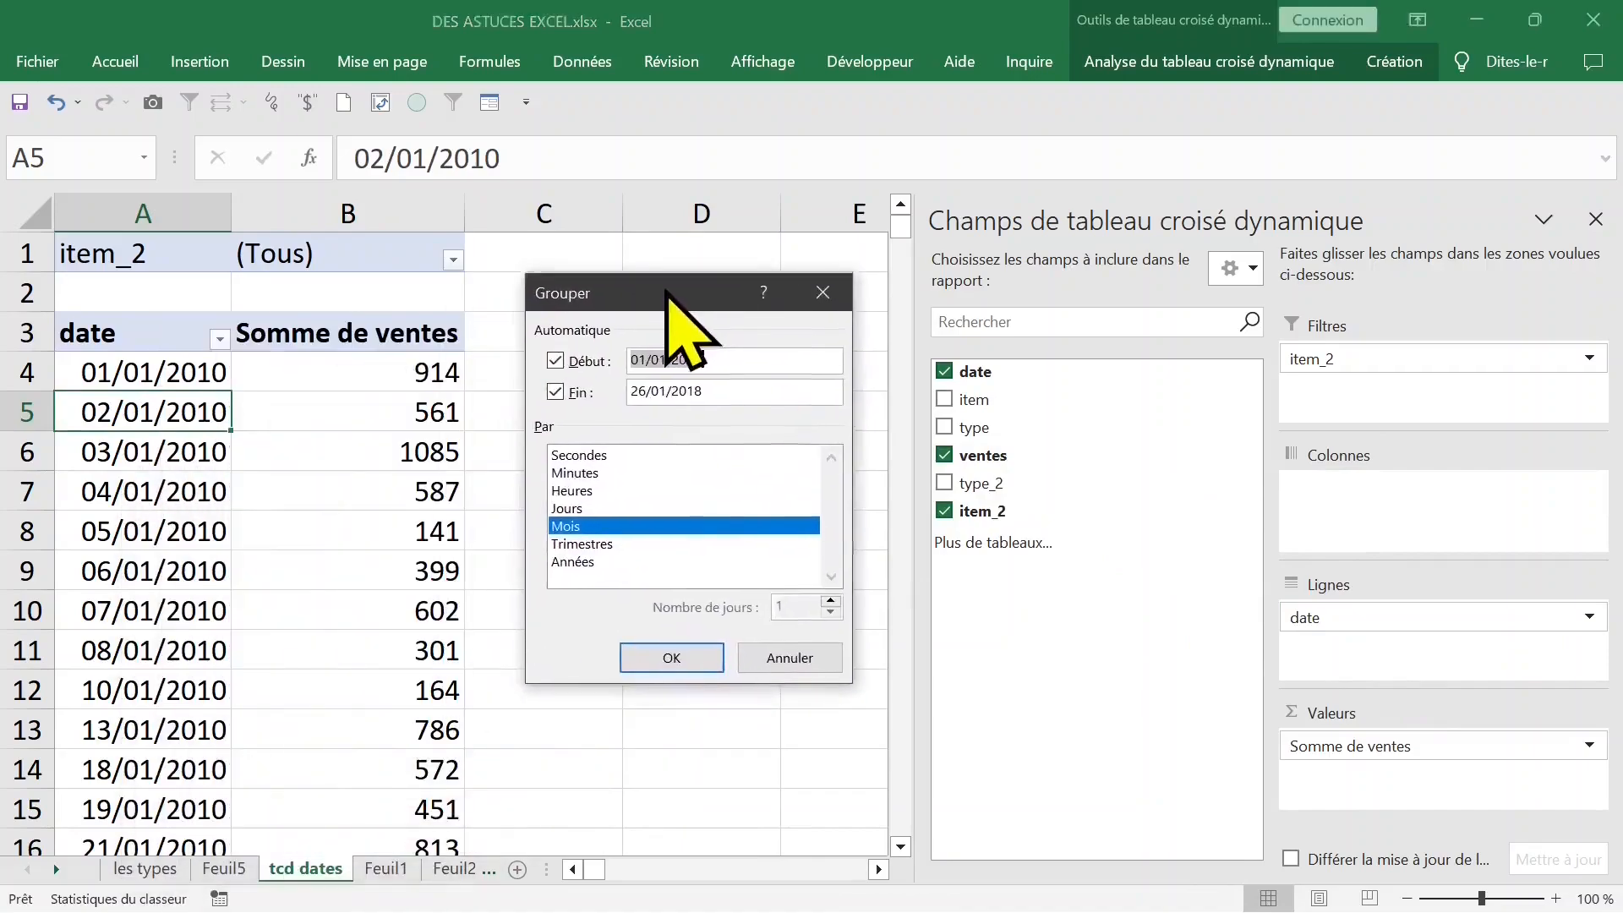
pyautogui.click(592, 558)
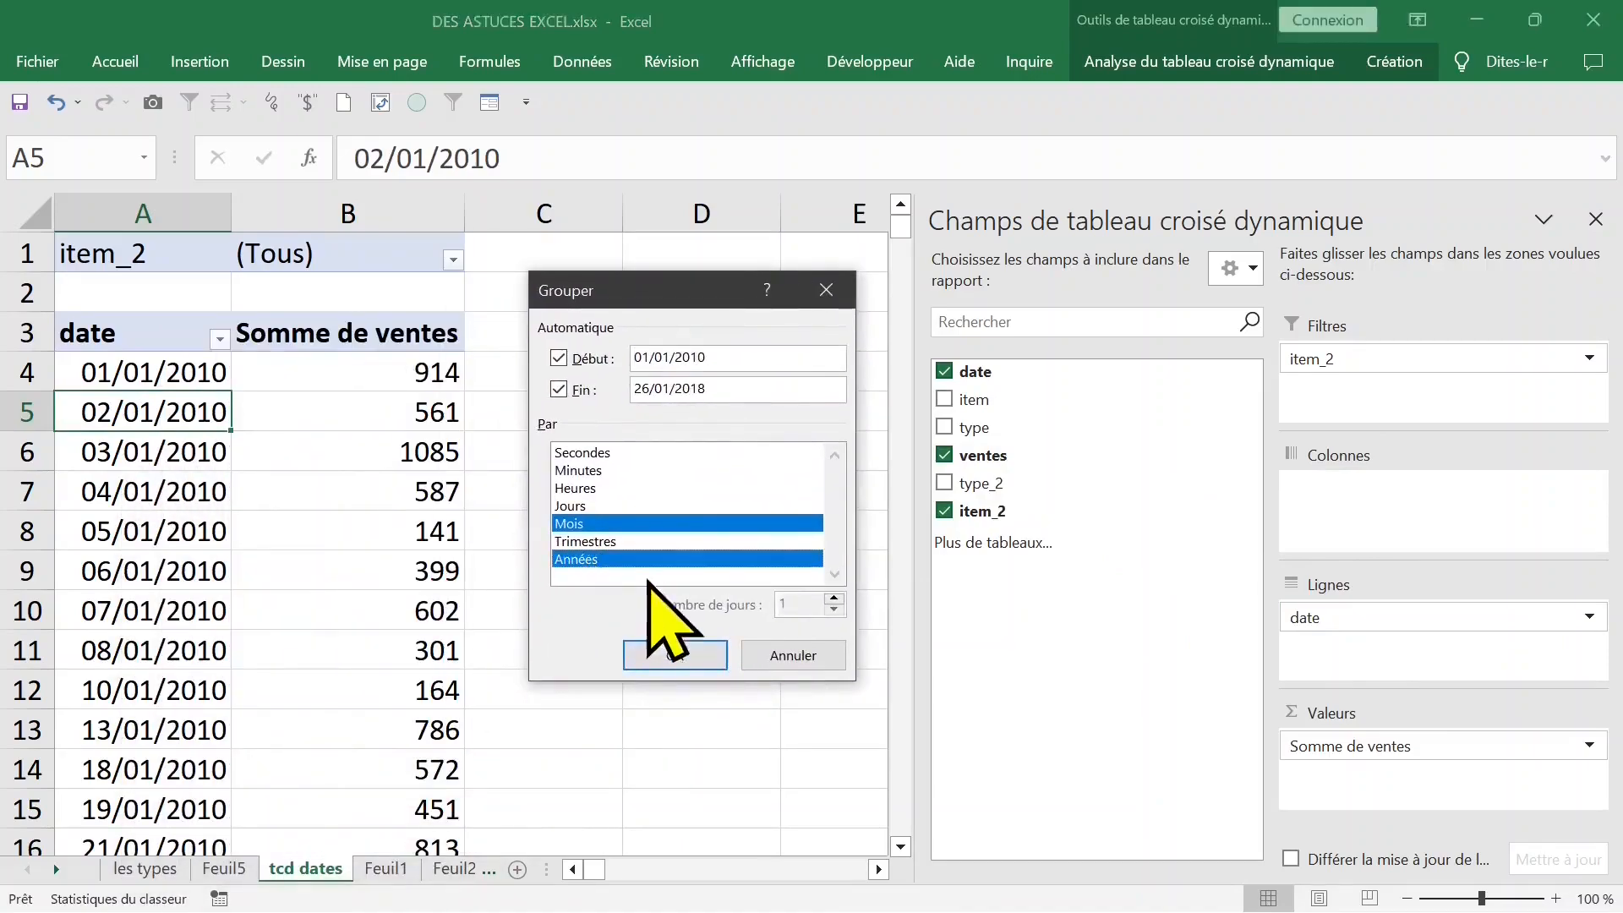
pyautogui.click(675, 651)
pyautogui.moveTo(1319, 625); pyautogui.dragTo(1355, 498)
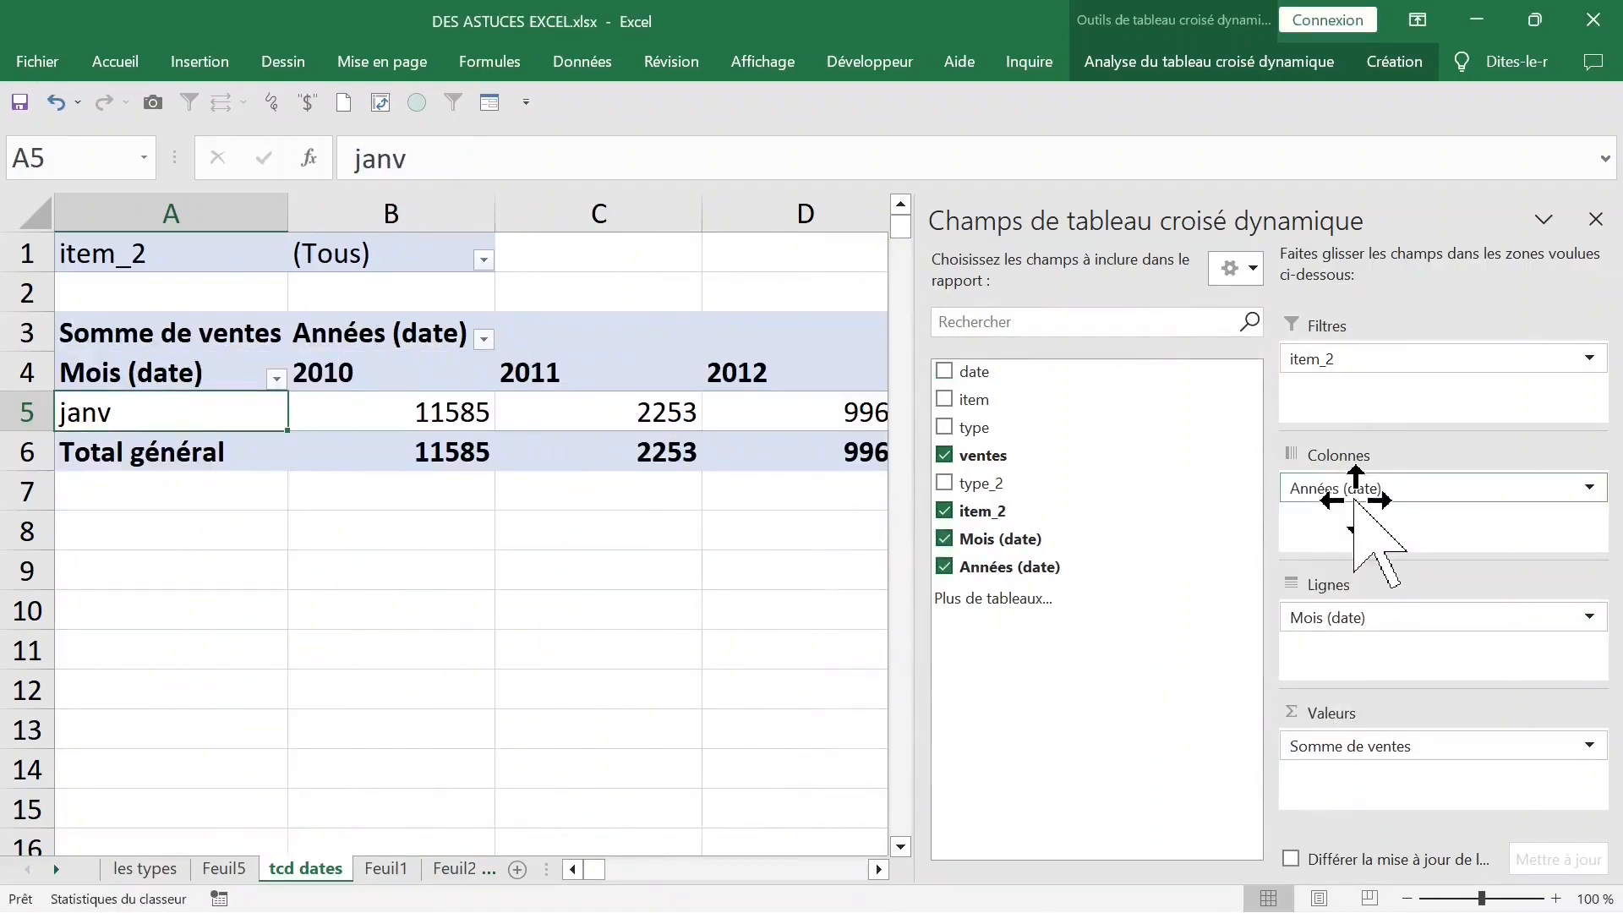
# - Autofit the width of every column from C through the end of the sheet
pyautogui.click(647, 538)
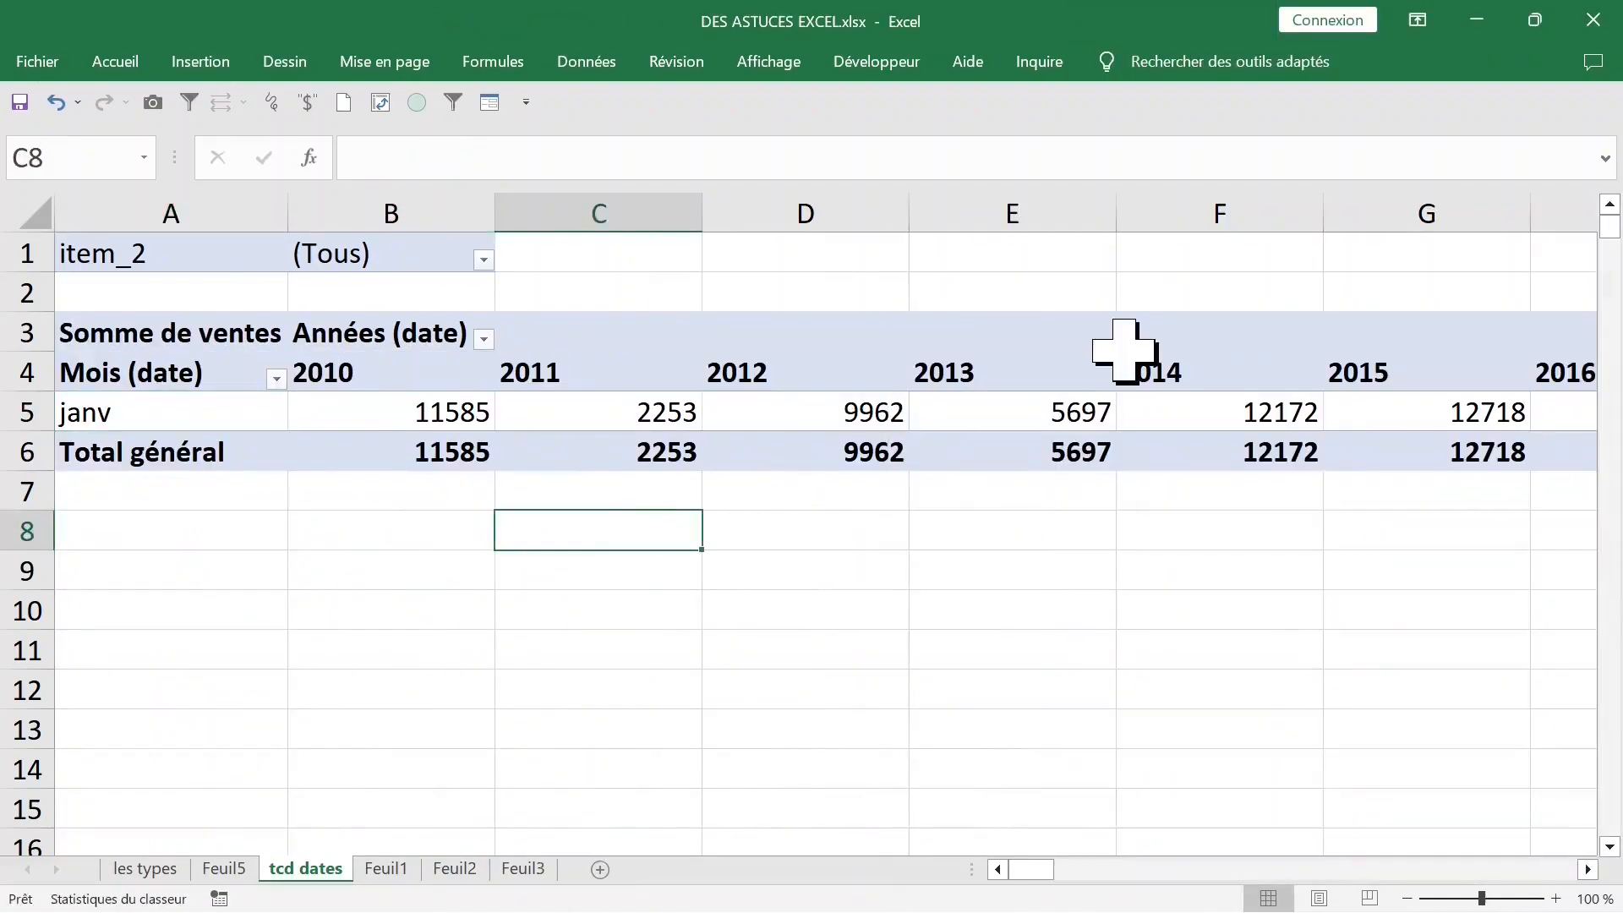
pyautogui.click(558, 203)
pyautogui.hotkey('ctrl', 'shift', 'Right')
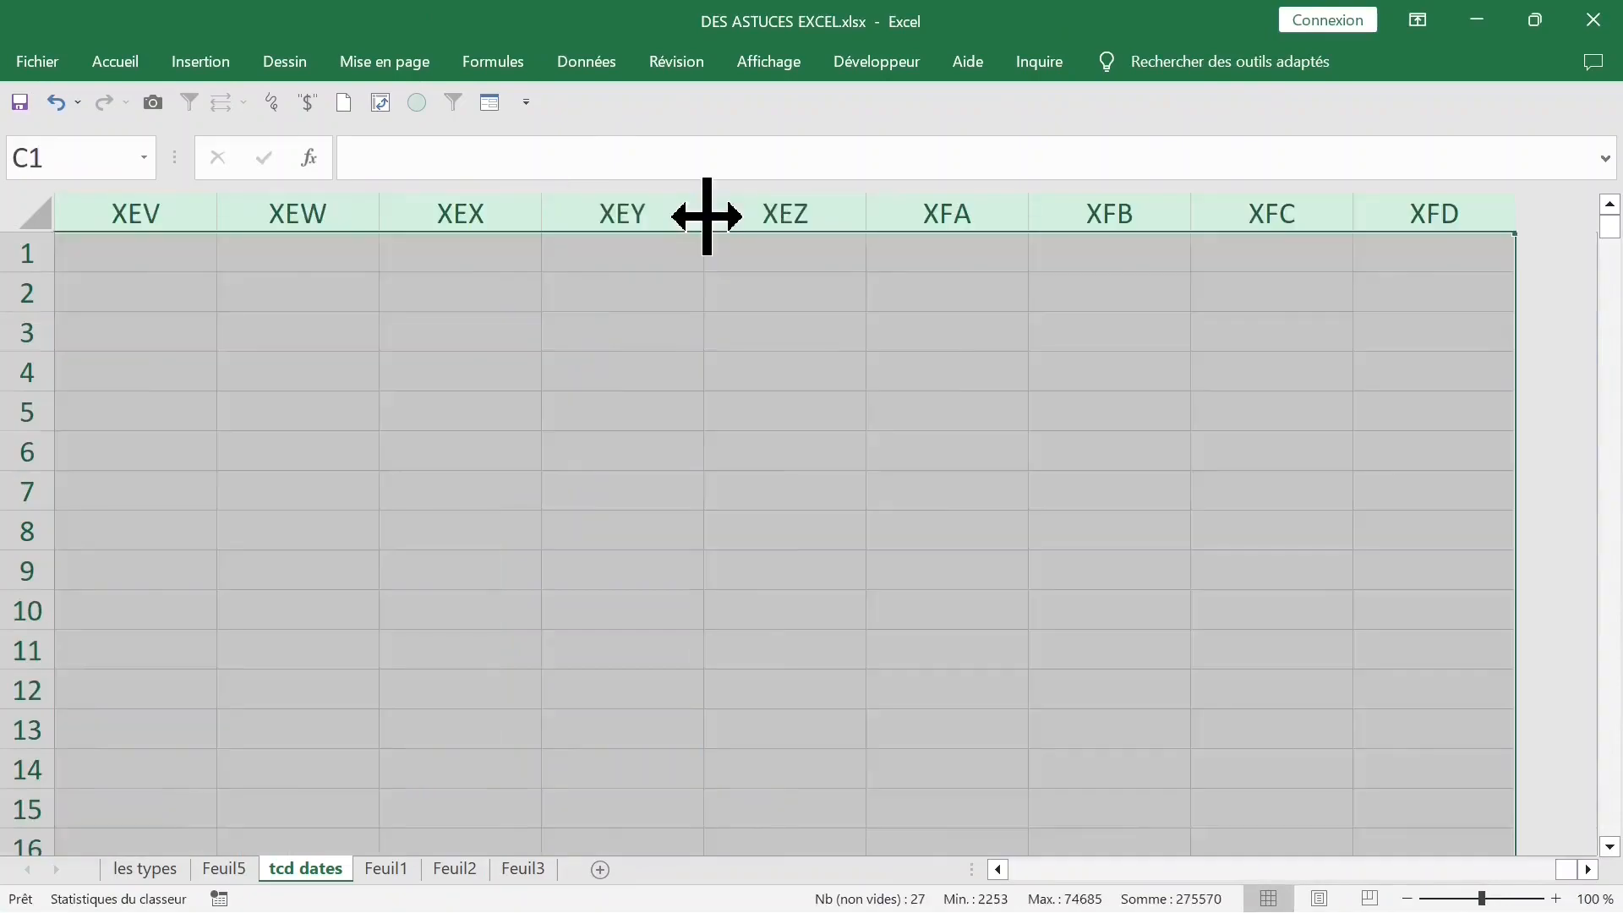
pyautogui.doubleClick(707, 217)
pyautogui.hotkey('ctrl', 'Home')
pyautogui.click(580, 525)
pyautogui.click(464, 414)
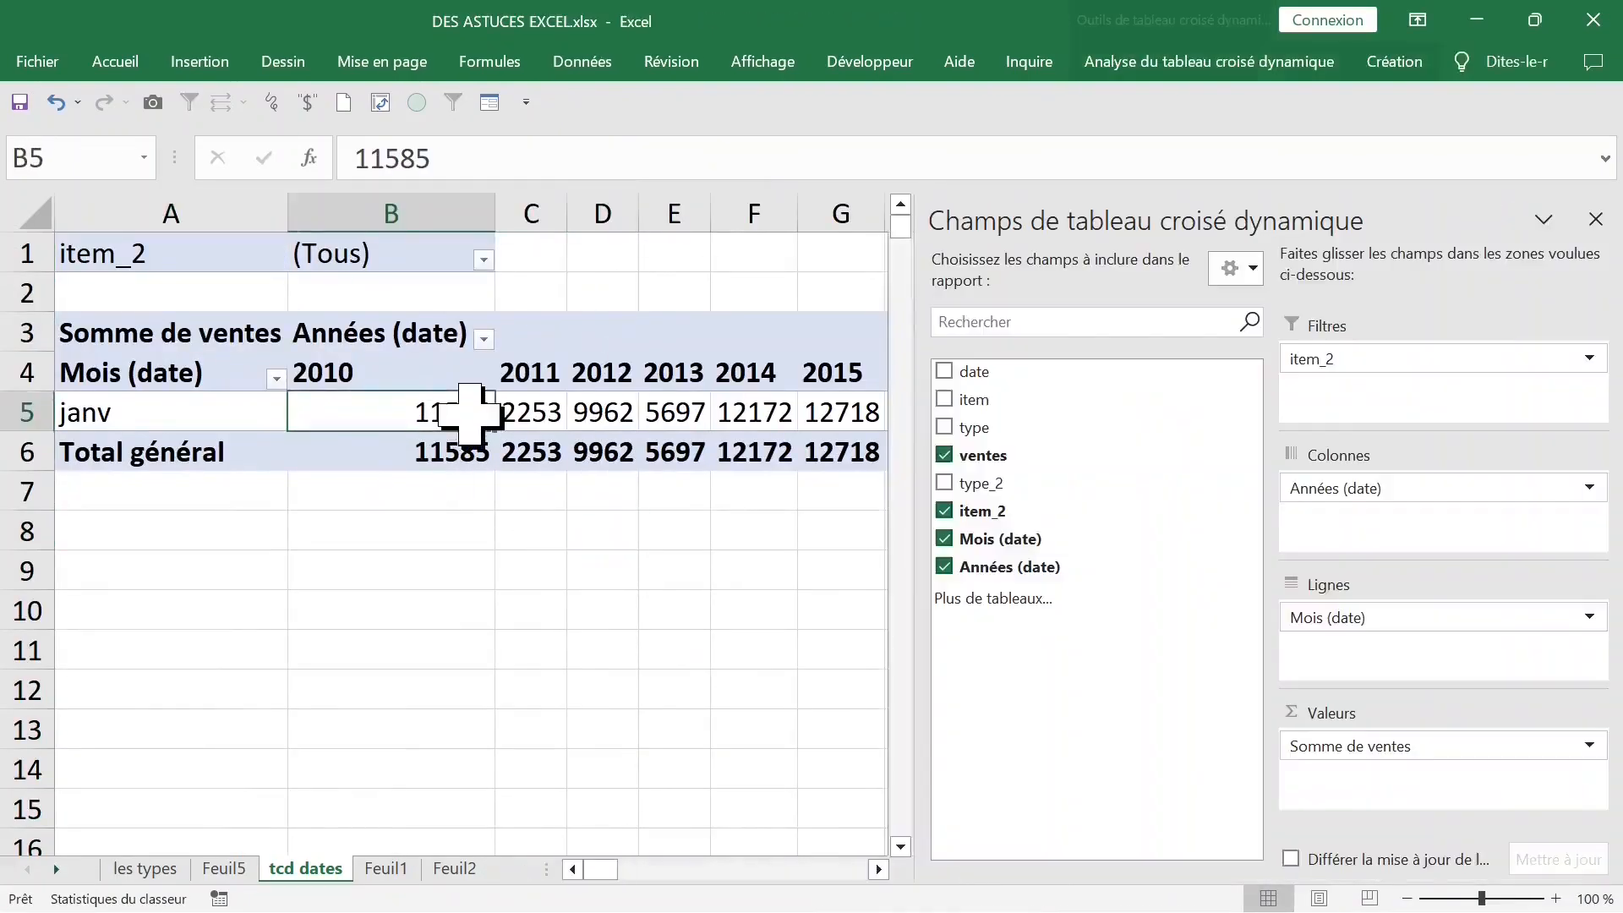
pyautogui.click(551, 539)
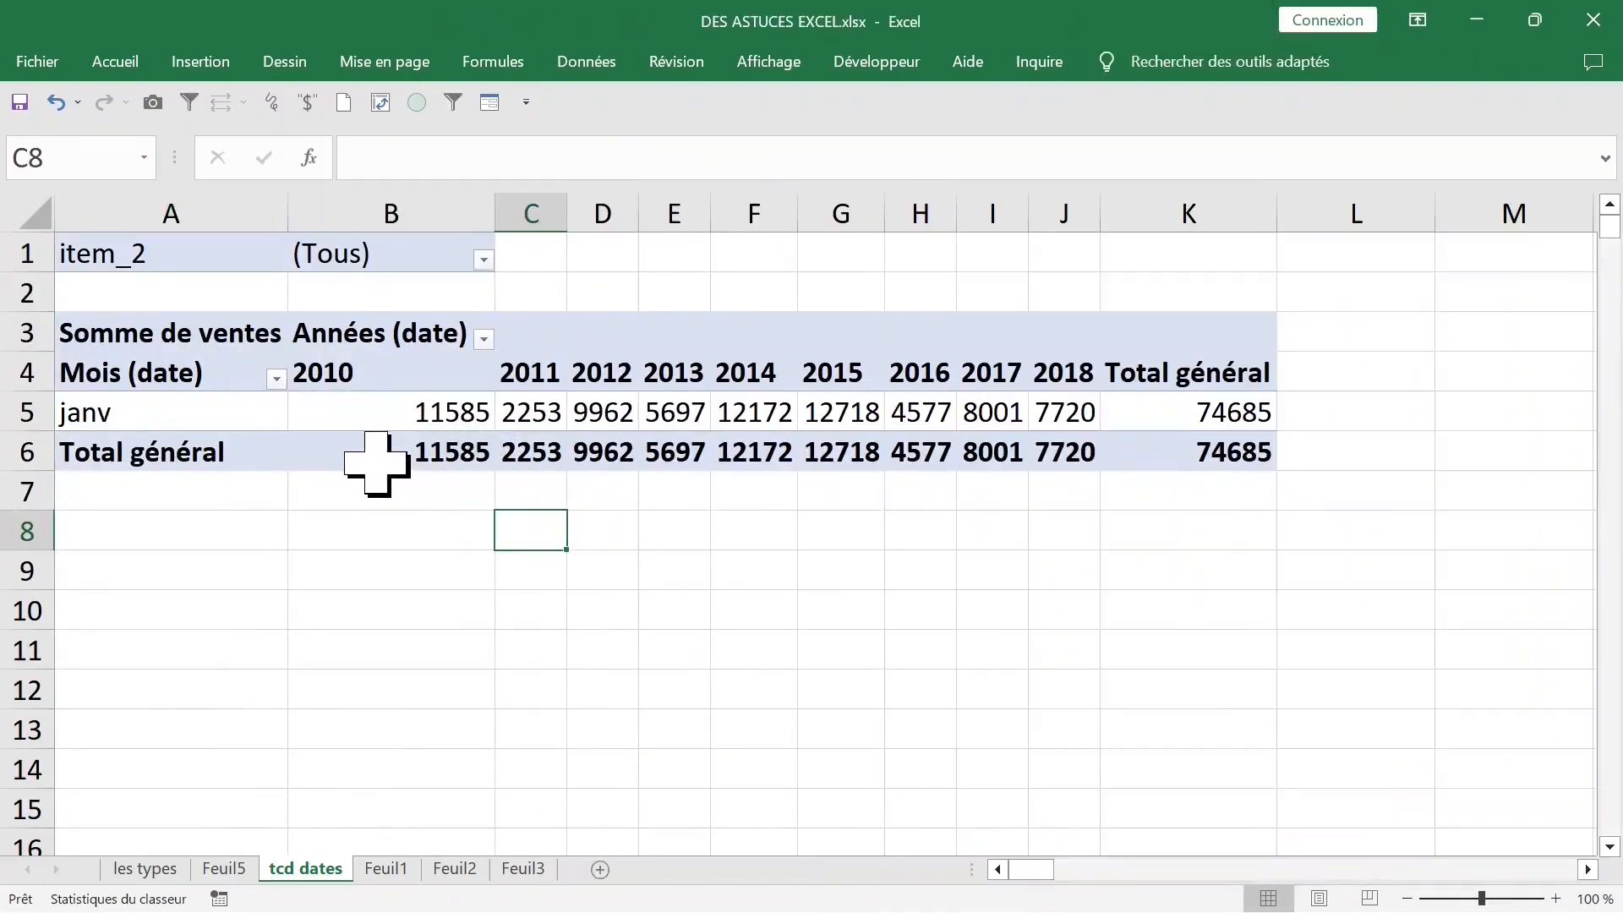
# - Check the date column of the source data on Feuil1, and return to the tcd dates sheet
pyautogui.click(210, 409)
pyautogui.hotkey('ctrl', 'pagedown')
pyautogui.click(639, 622)
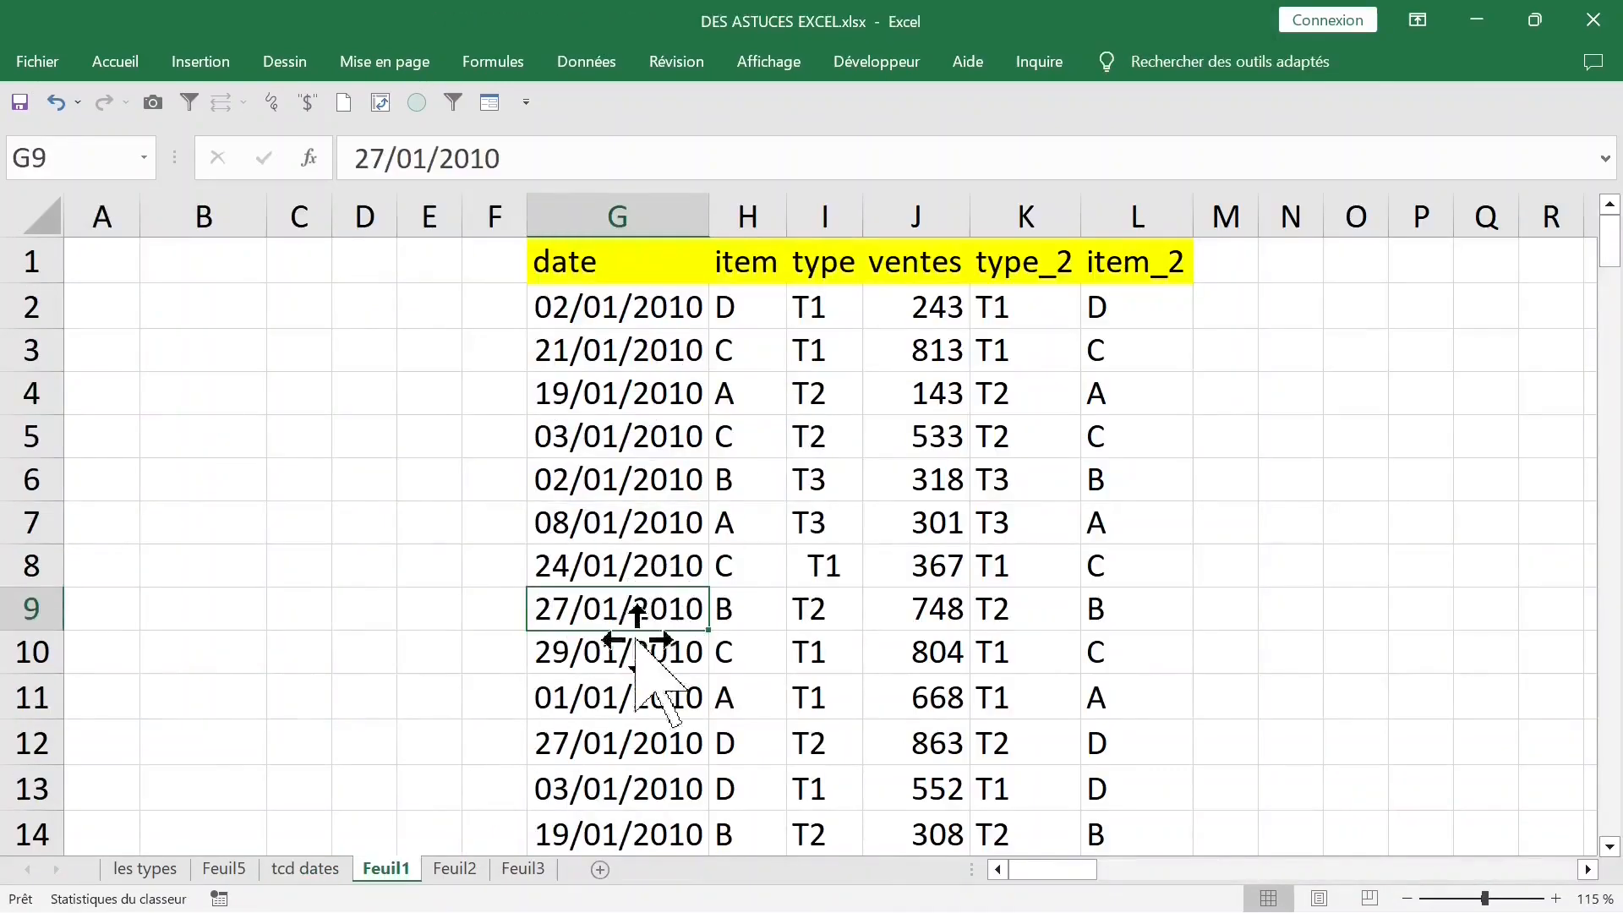
pyautogui.click(330, 866)
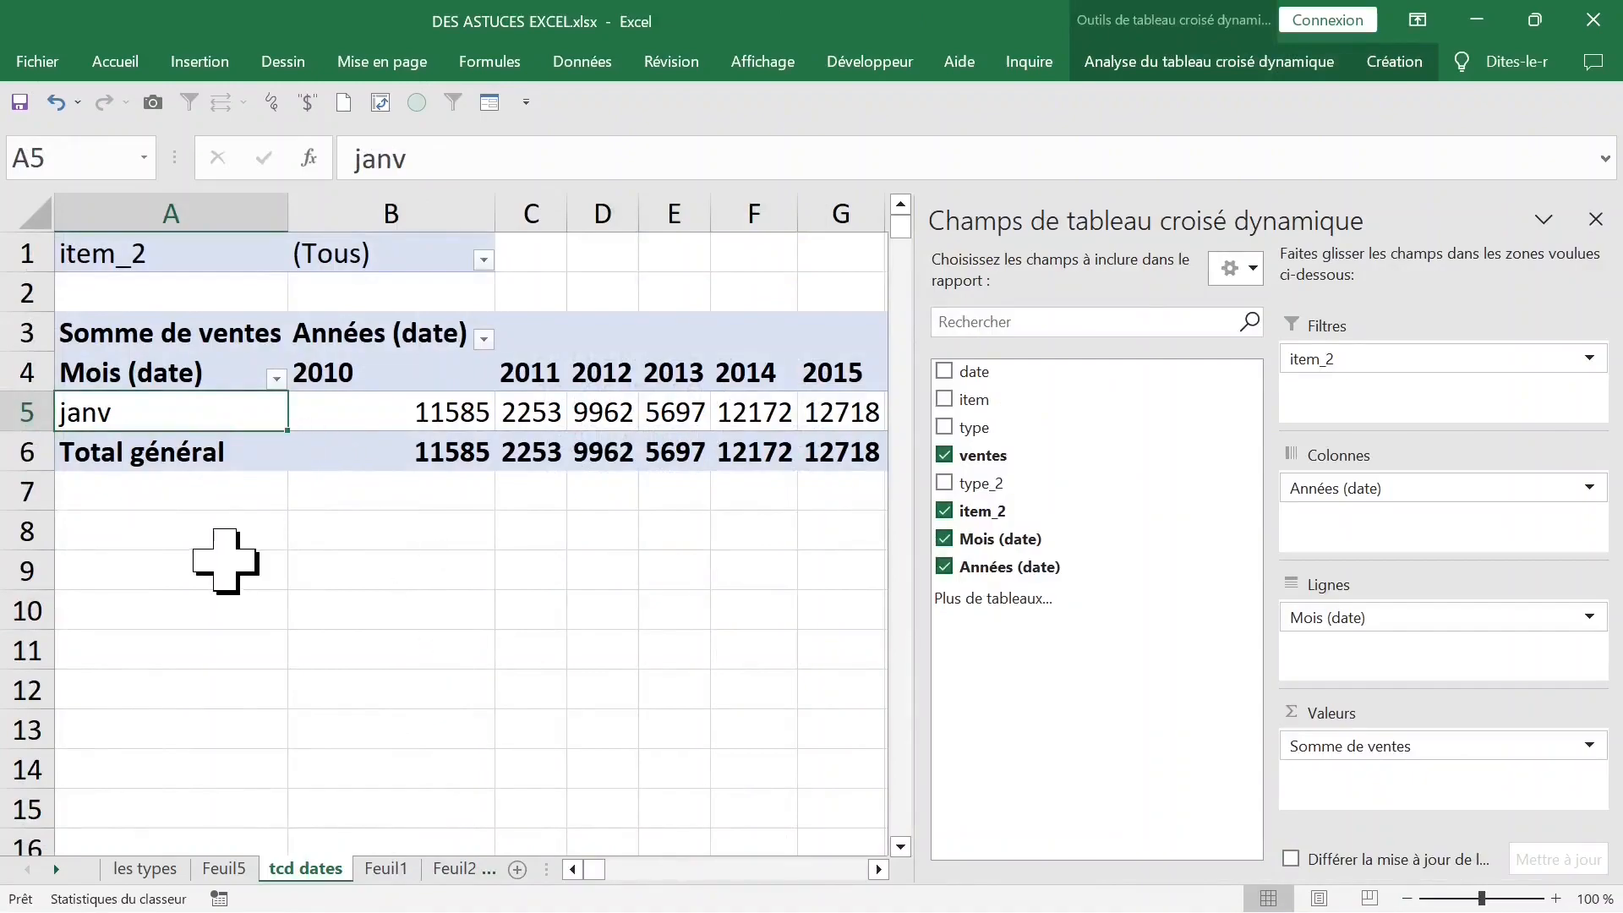
# - Empty the pivot table by removing Mois (date), Années (date), item_2 and ventes
pyautogui.rightClick(223, 412)
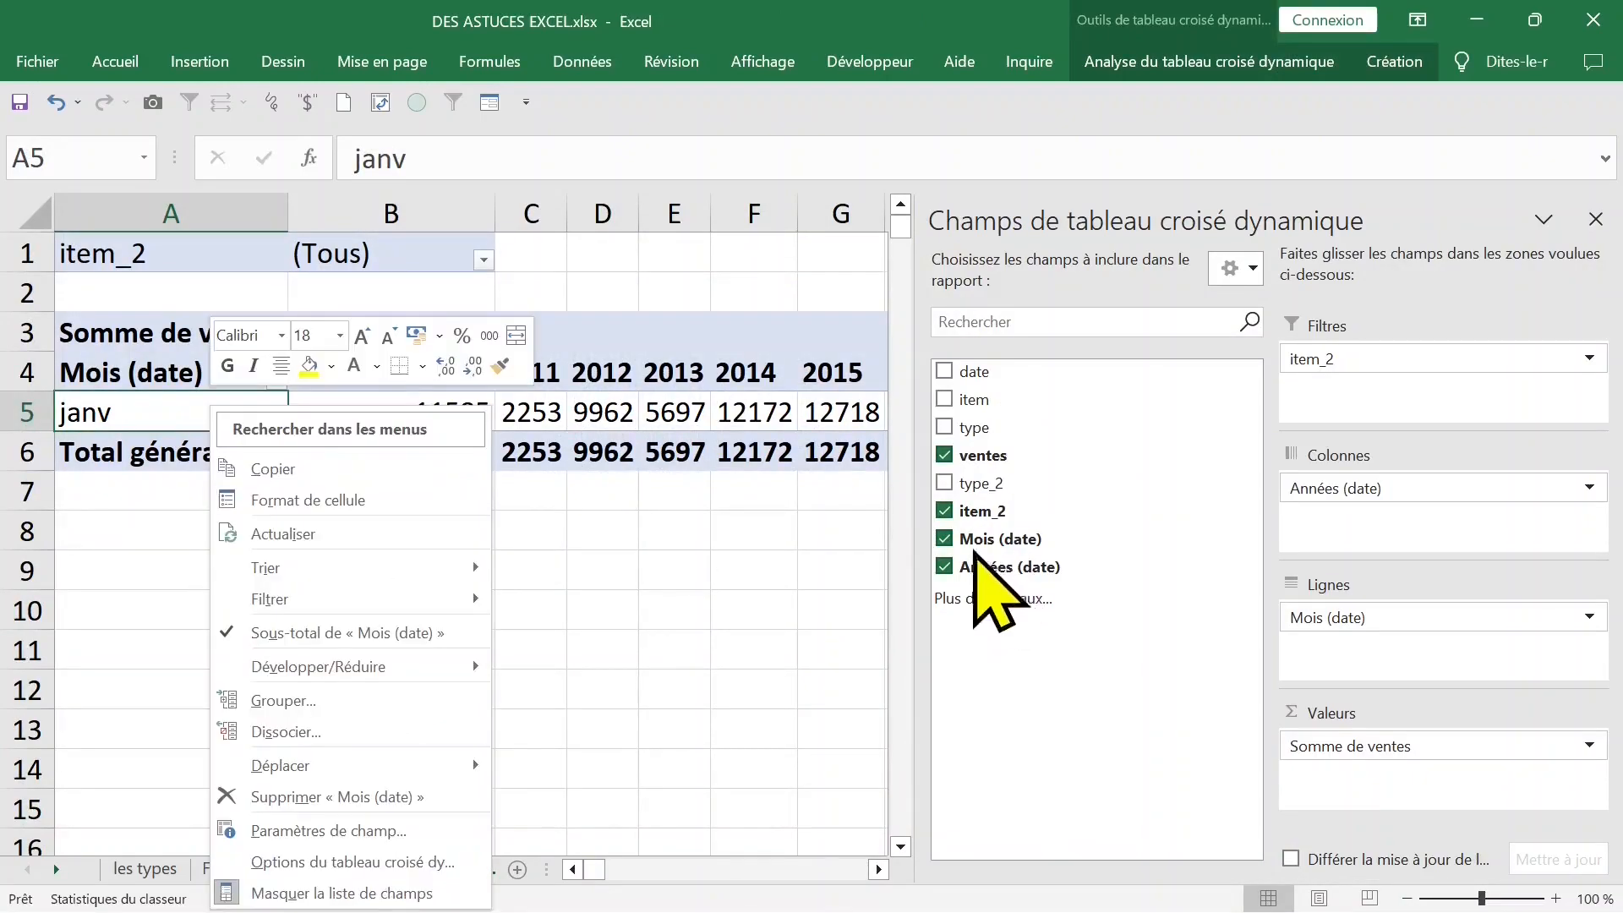
pyautogui.click(945, 538)
pyautogui.click(944, 567)
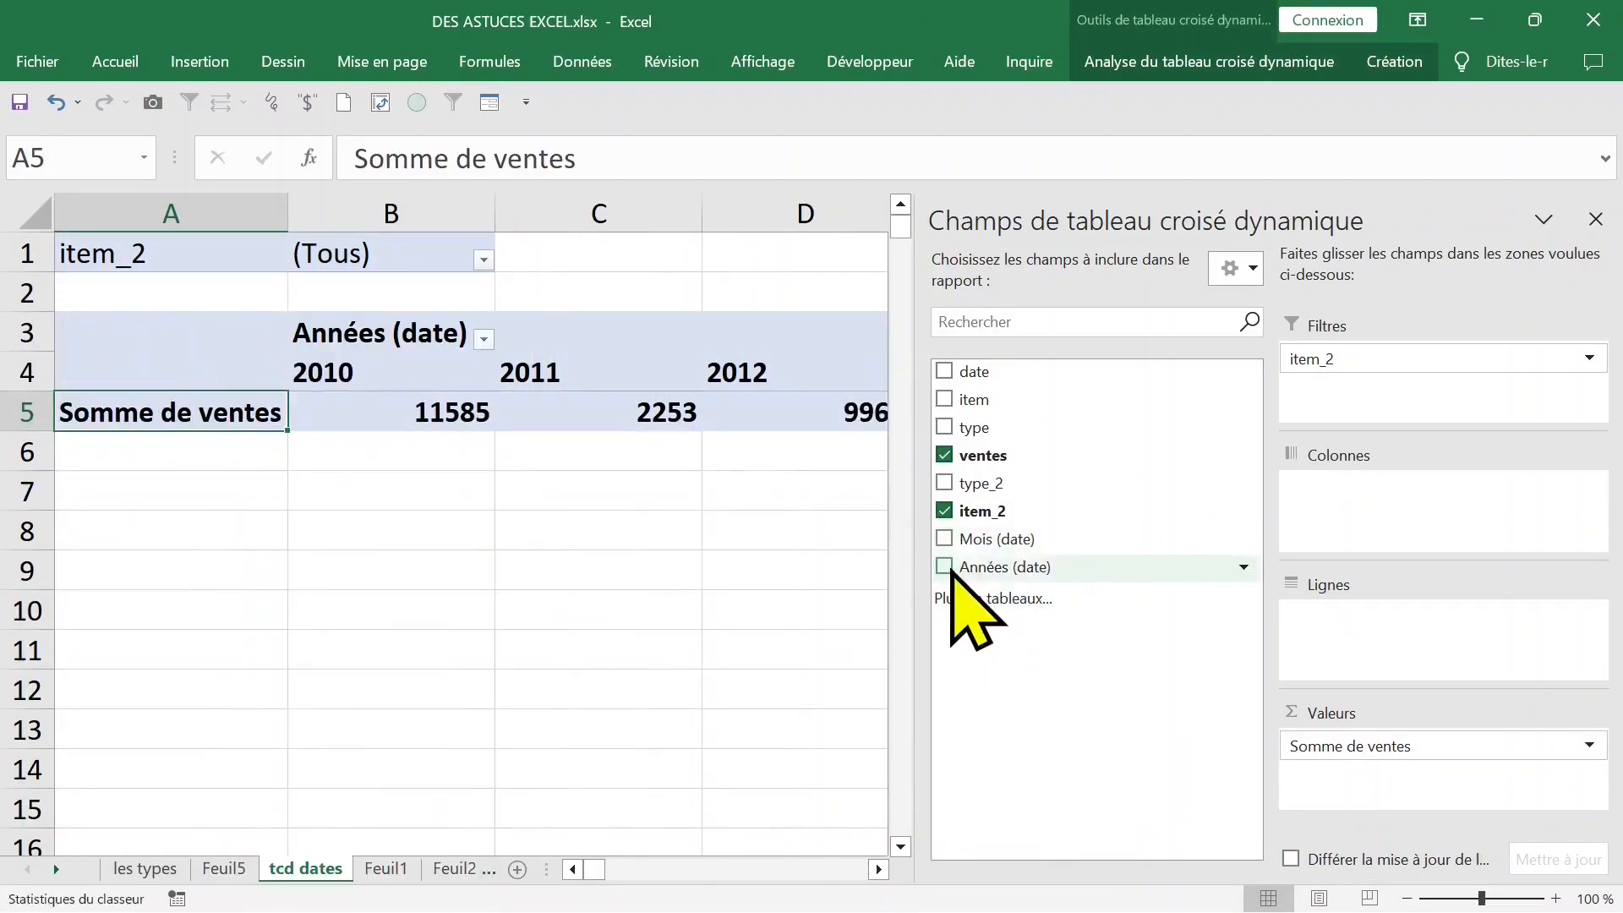
pyautogui.click(944, 511)
pyautogui.click(945, 456)
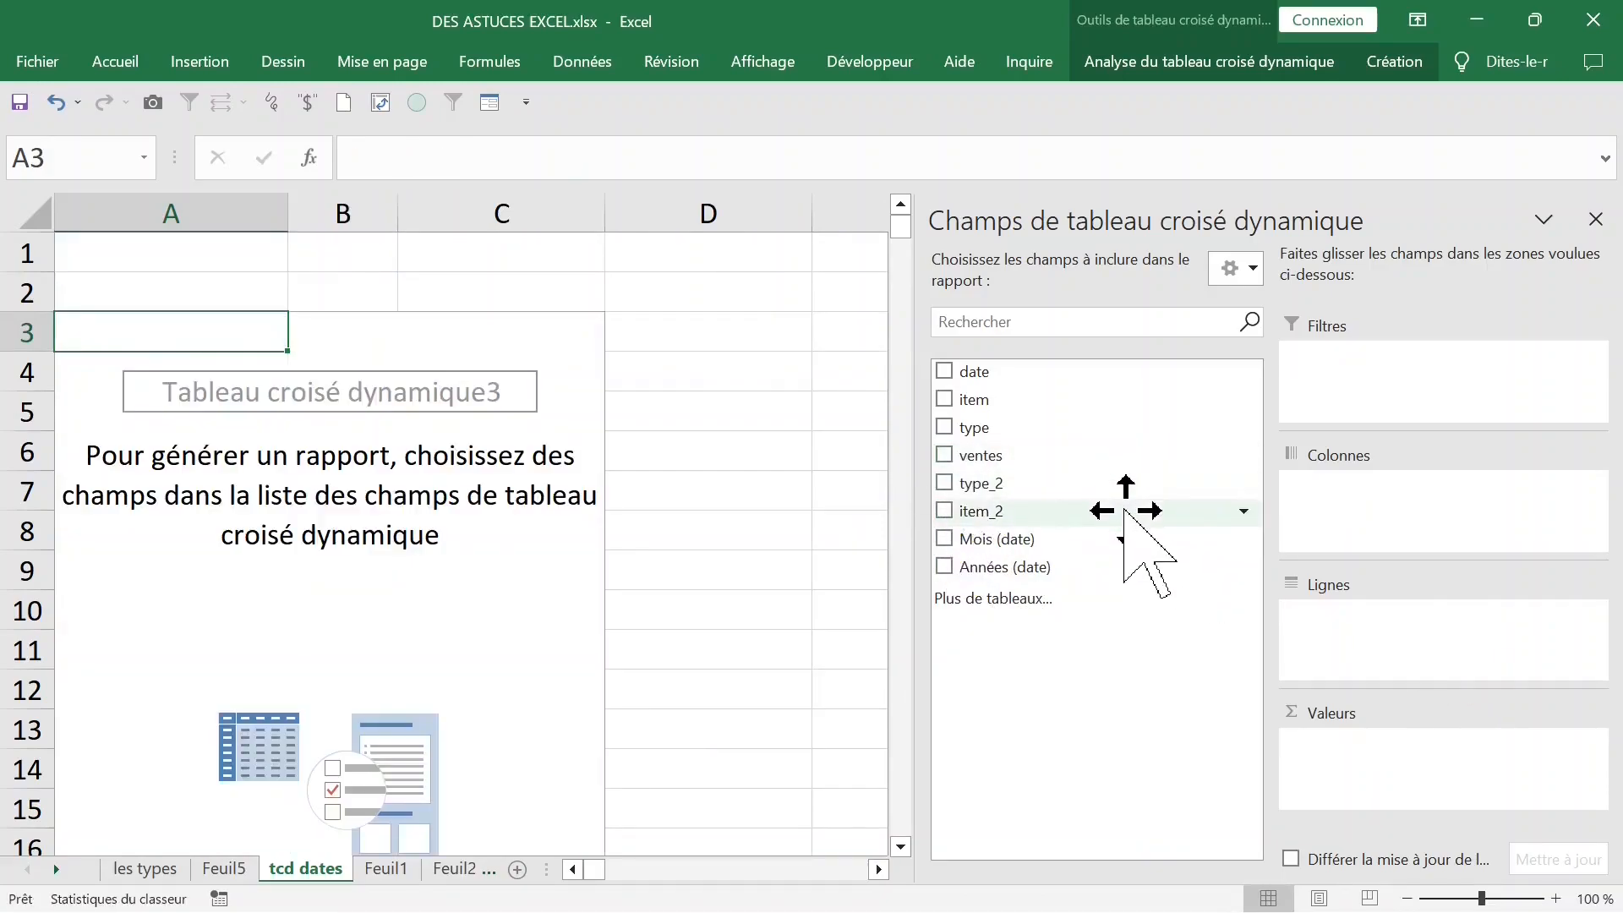
# - Add type_2, item_2 and ventes to the pivot table, and move type_2 from the rows to the columns
pyautogui.click(945, 483)
pyautogui.click(958, 512)
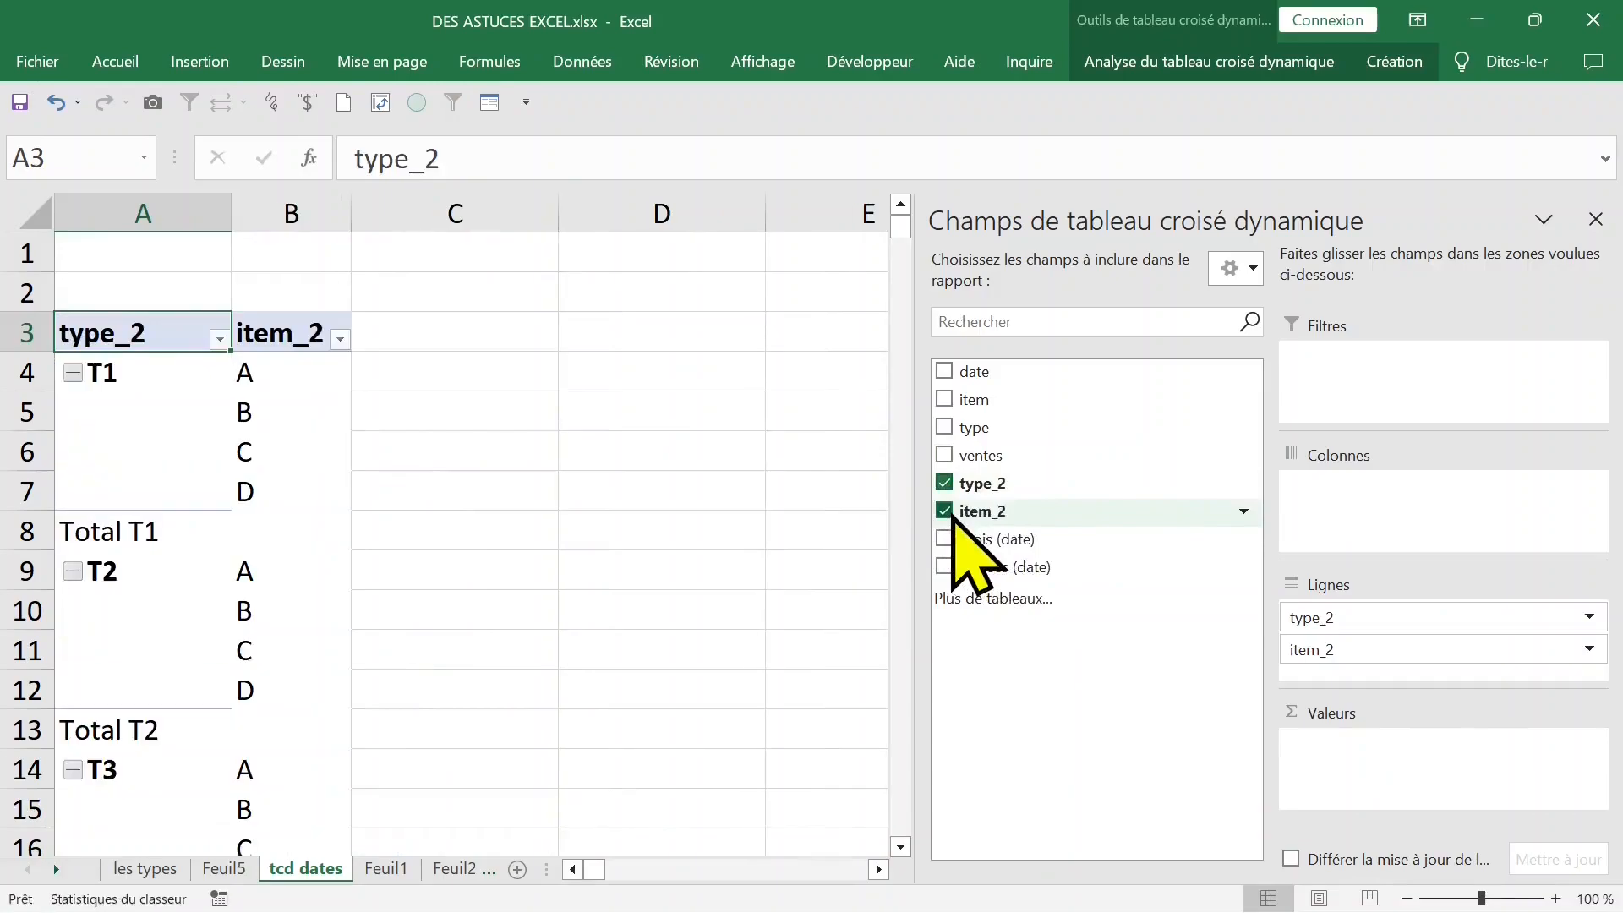
pyautogui.click(945, 456)
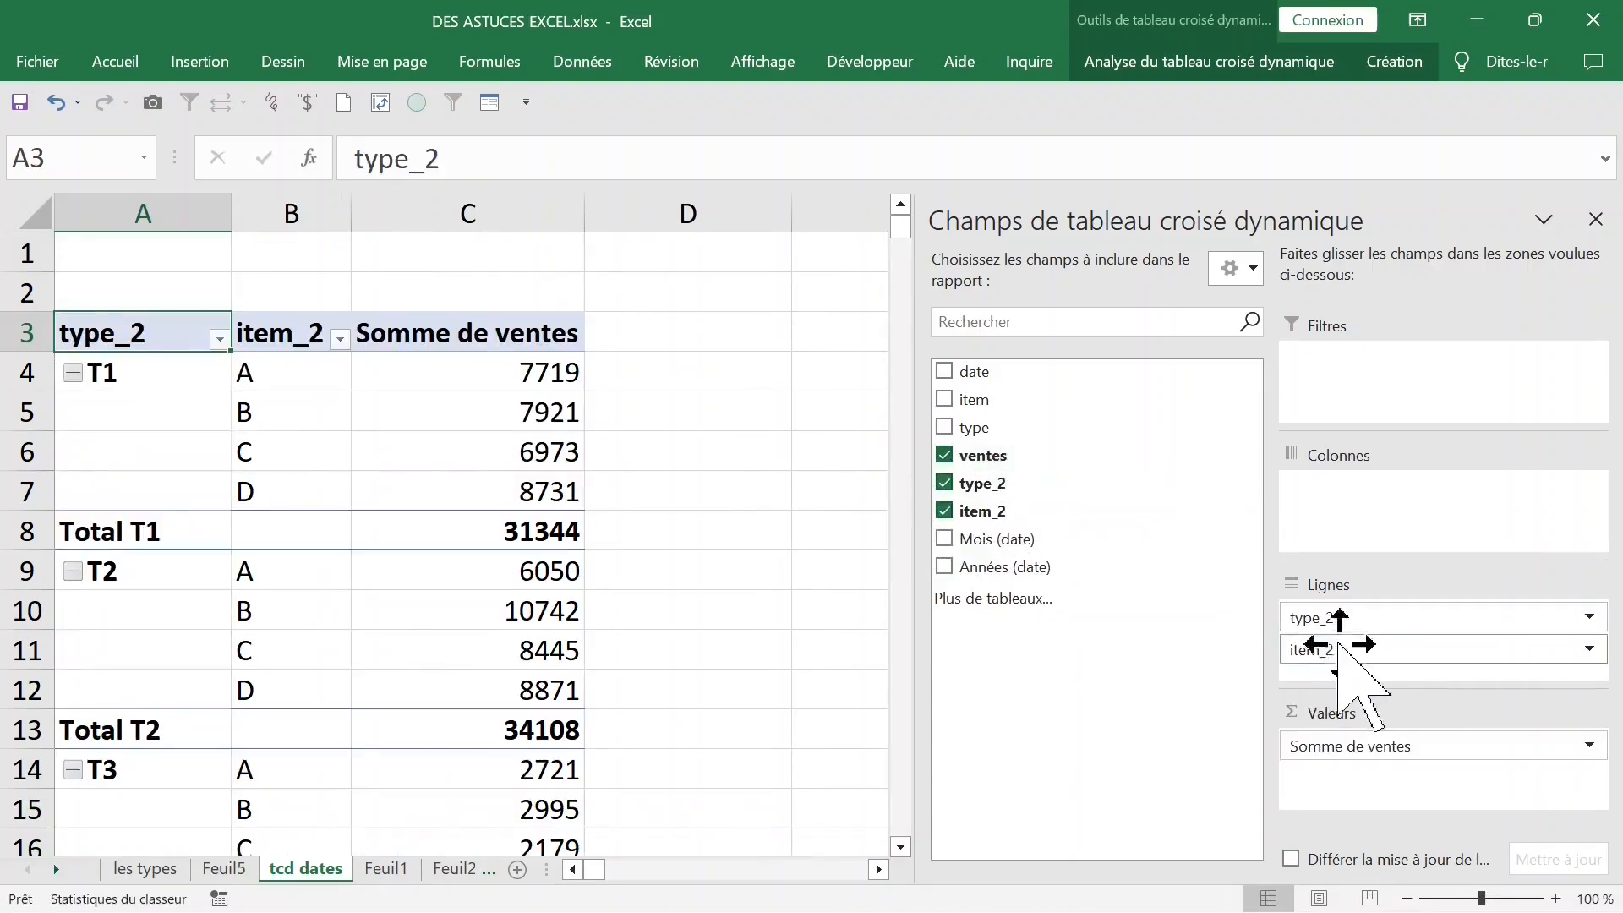
pyautogui.moveTo(1366, 623); pyautogui.dragTo(1387, 477)
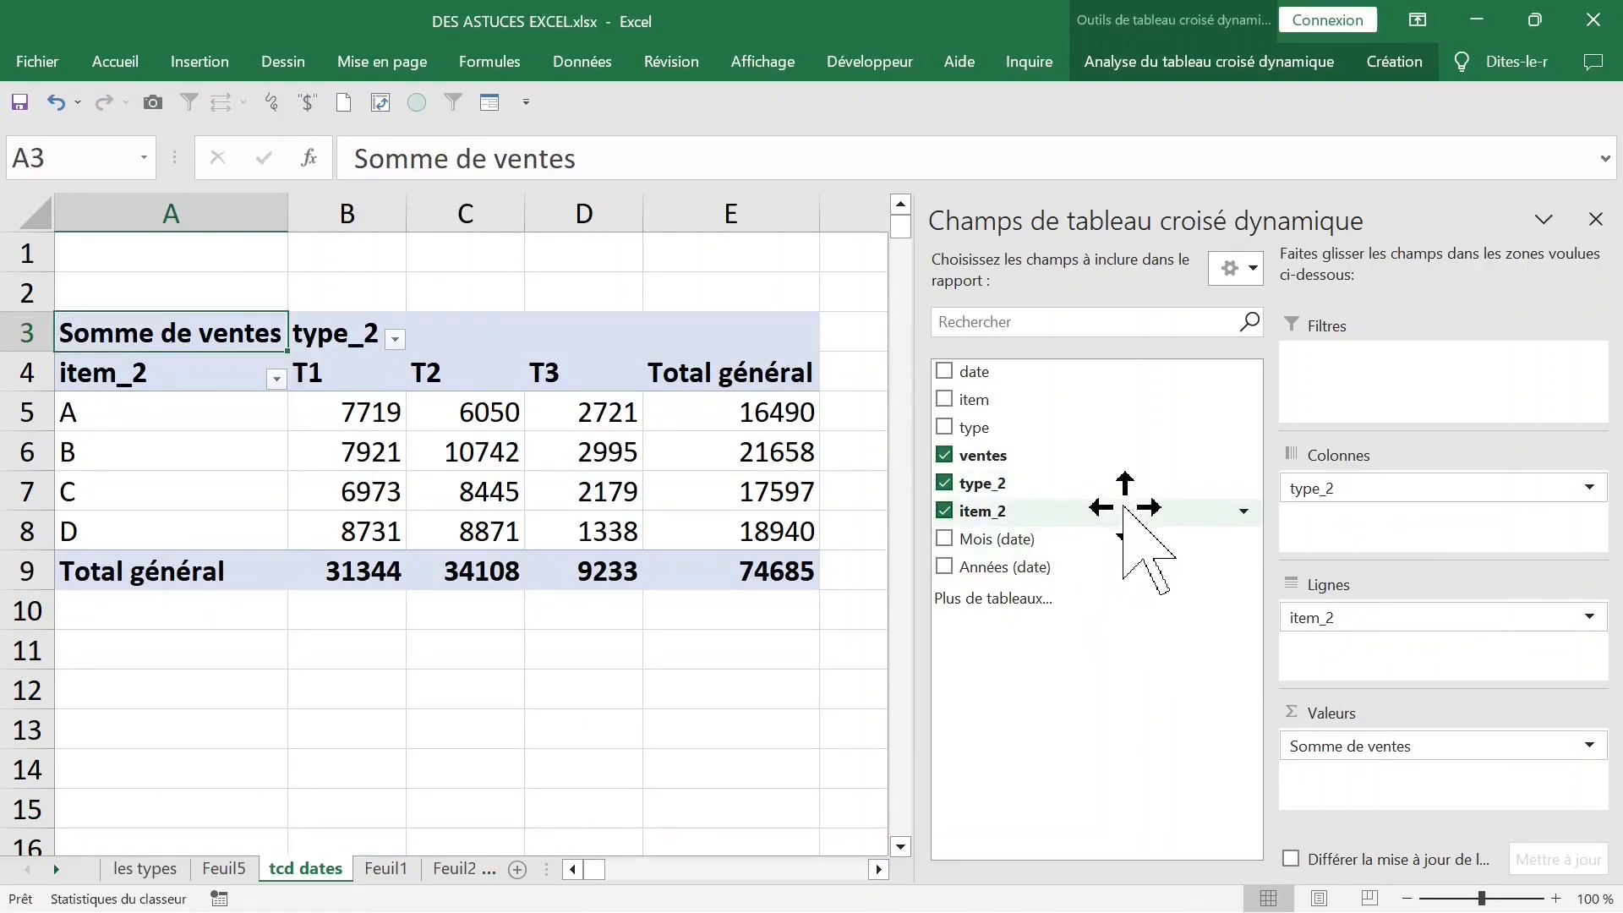
# - Arrange Années (date) and date as rows with item_2 below type_2 in the columns, and close the field list
pyautogui.moveTo(1138, 534); pyautogui.dragTo(1293, 627)
pyautogui.moveTo(1429, 651); pyautogui.dragTo(1032, 670)
pyautogui.click(1410, 641)
pyautogui.click(1410, 641)
pyautogui.moveTo(1410, 639); pyautogui.dragTo(1406, 540)
pyautogui.click(1596, 219)
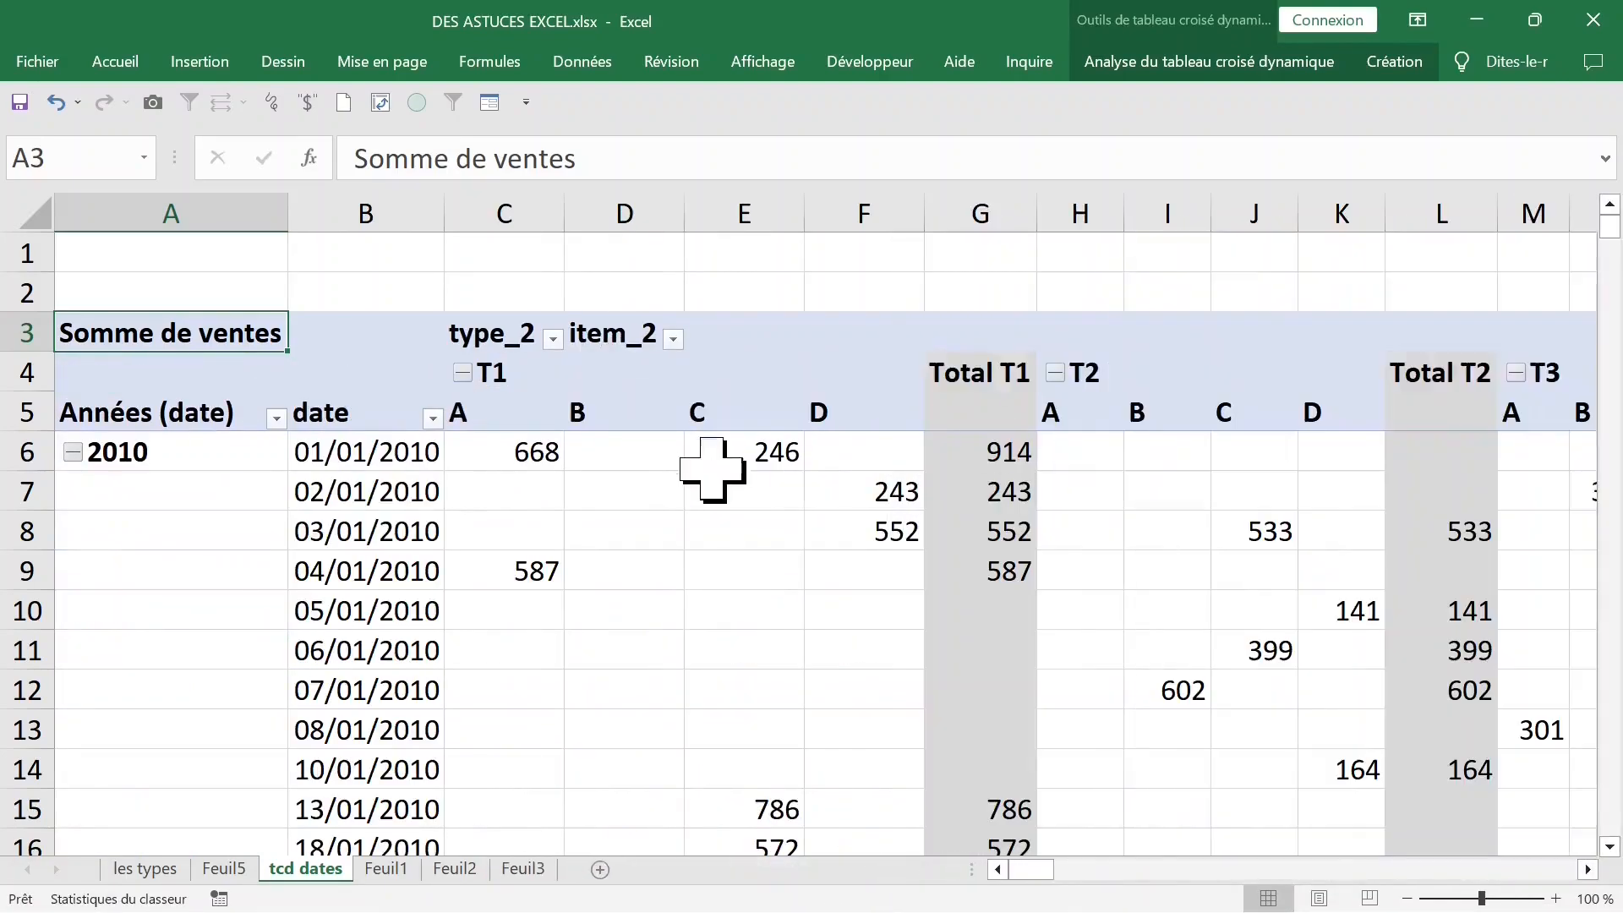
pyautogui.click(255, 488)
pyautogui.click(541, 494)
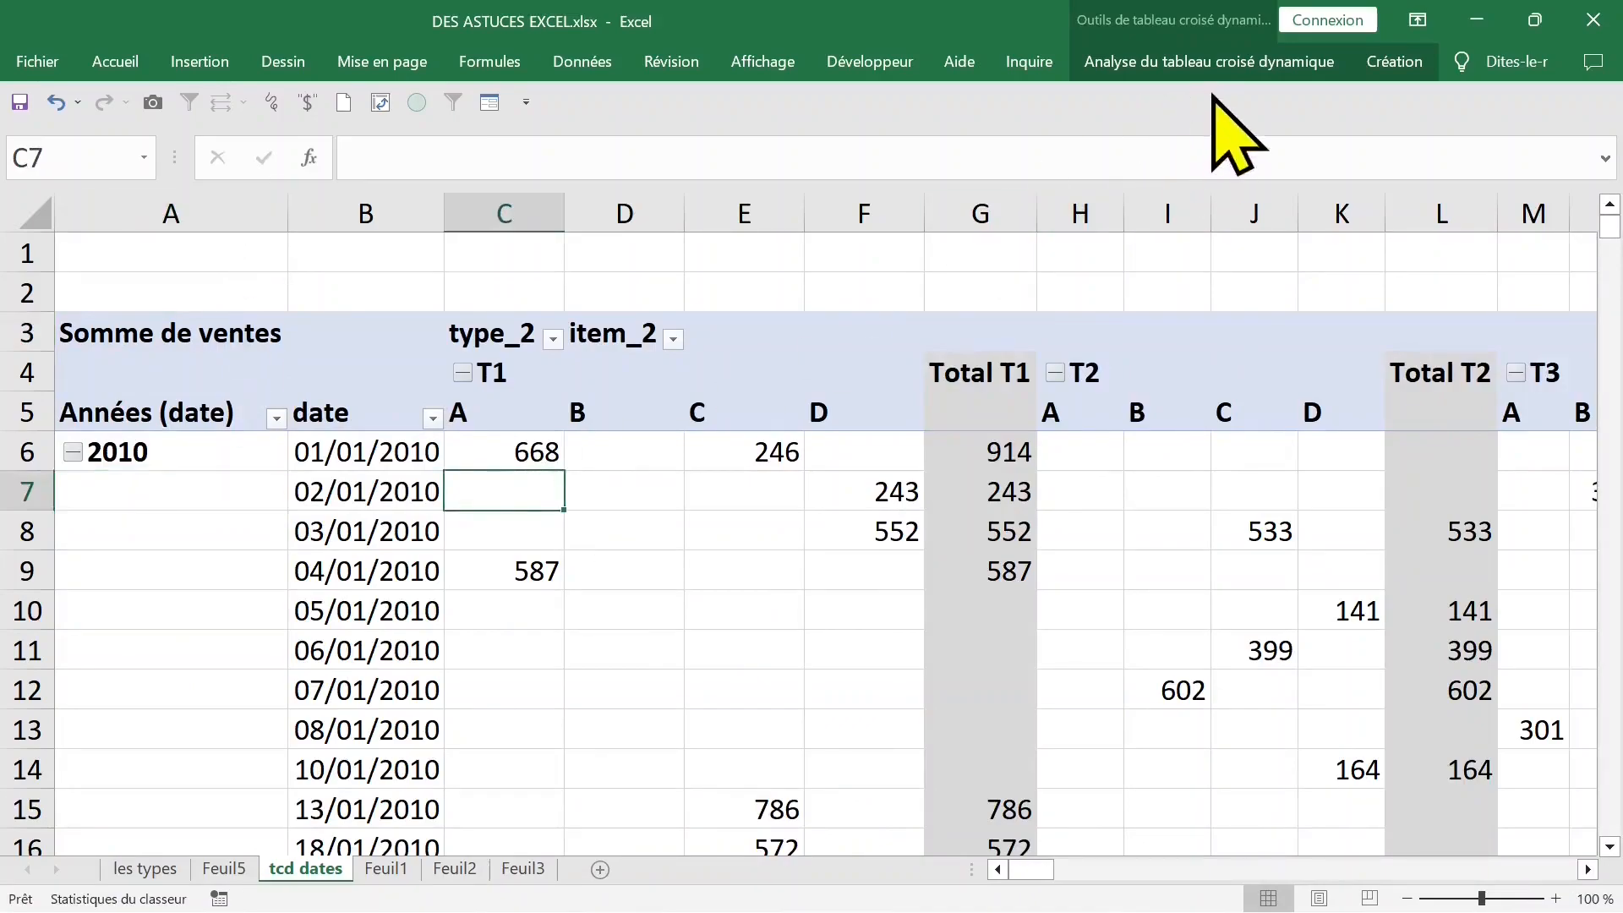
pyautogui.click(1191, 67)
pyautogui.click(1394, 61)
pyautogui.click(213, 152)
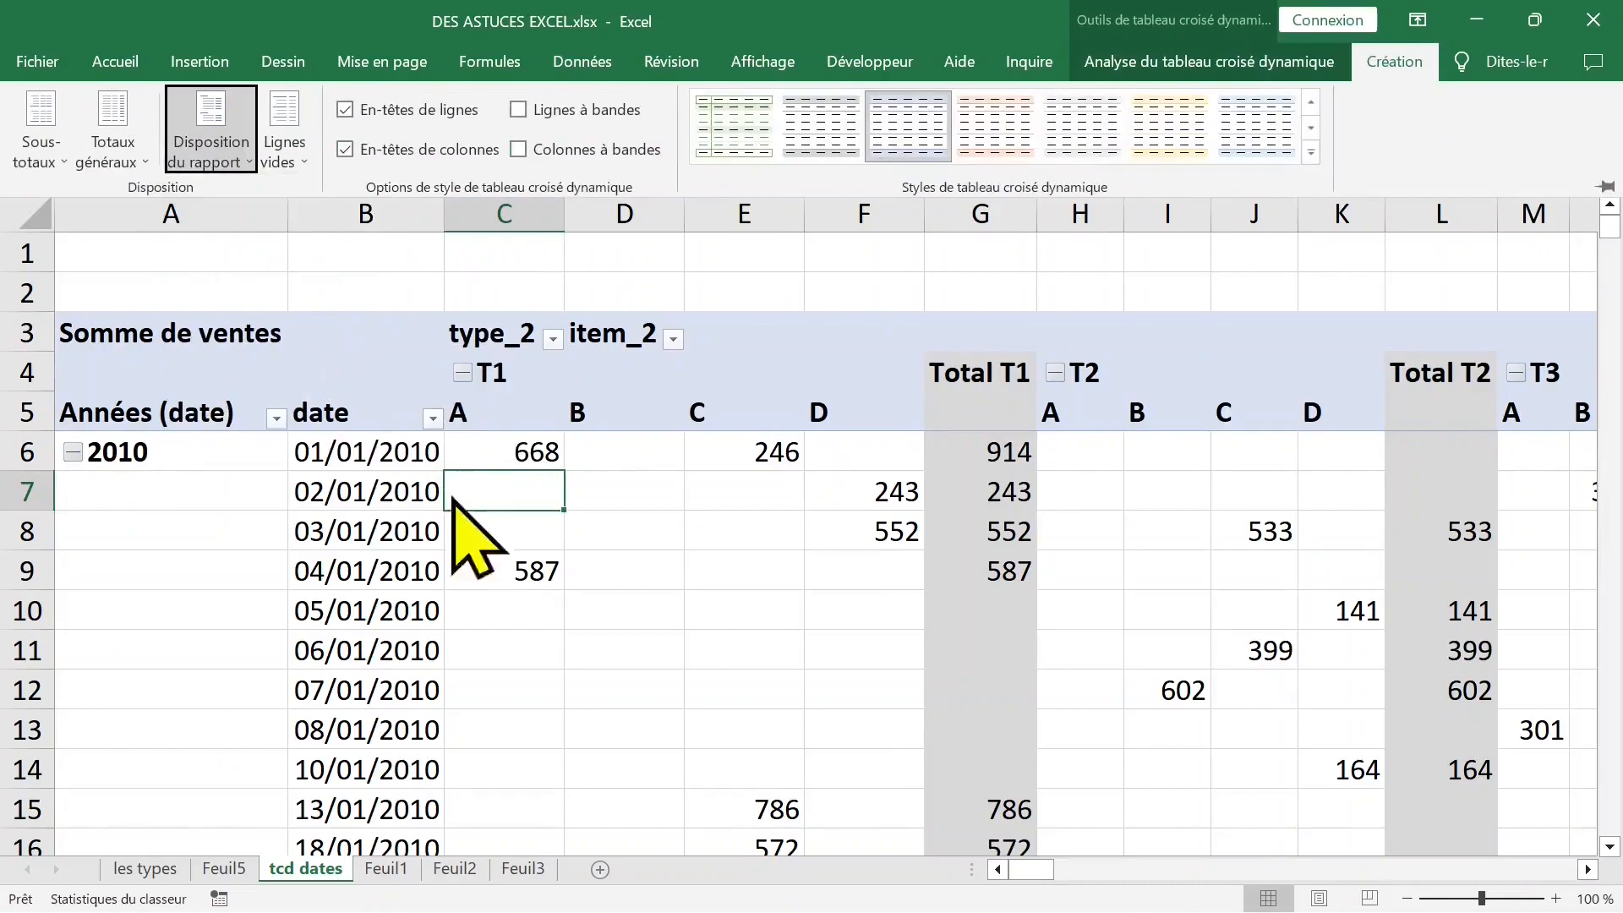
pyautogui.click(428, 475)
# - Autofit all columns of the sheet to the rearranged pivot table
pyautogui.click(32, 216)
pyautogui.doubleClick(572, 222)
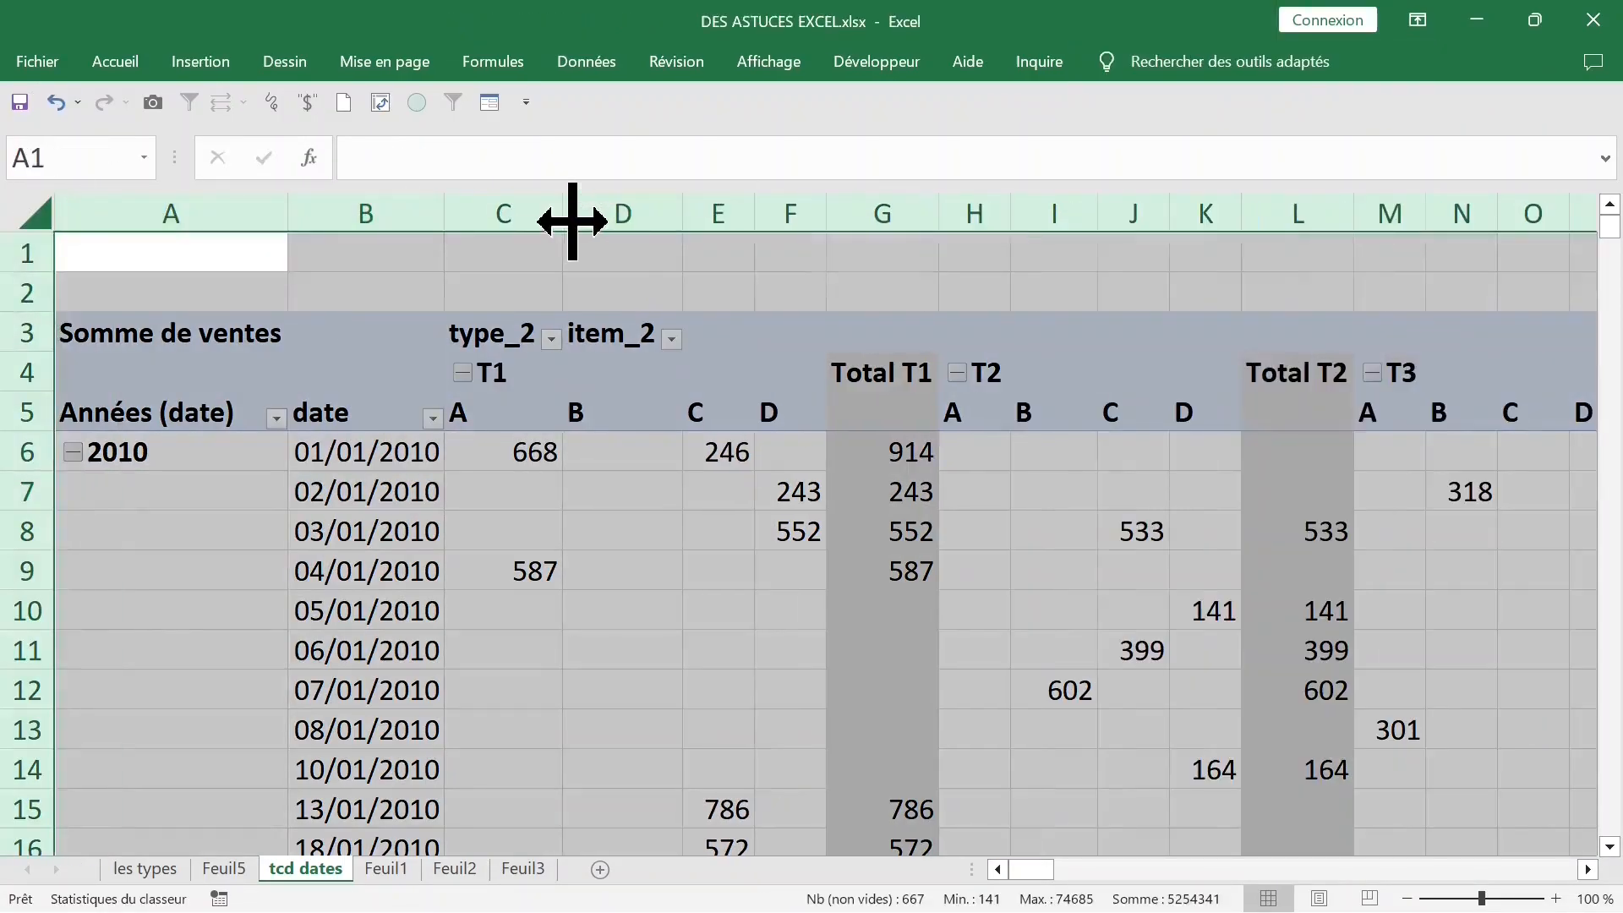
pyautogui.click(795, 444)
# - Collapse the T1, T2 and T3 column groups so that each shows only its total
pyautogui.click(882, 410)
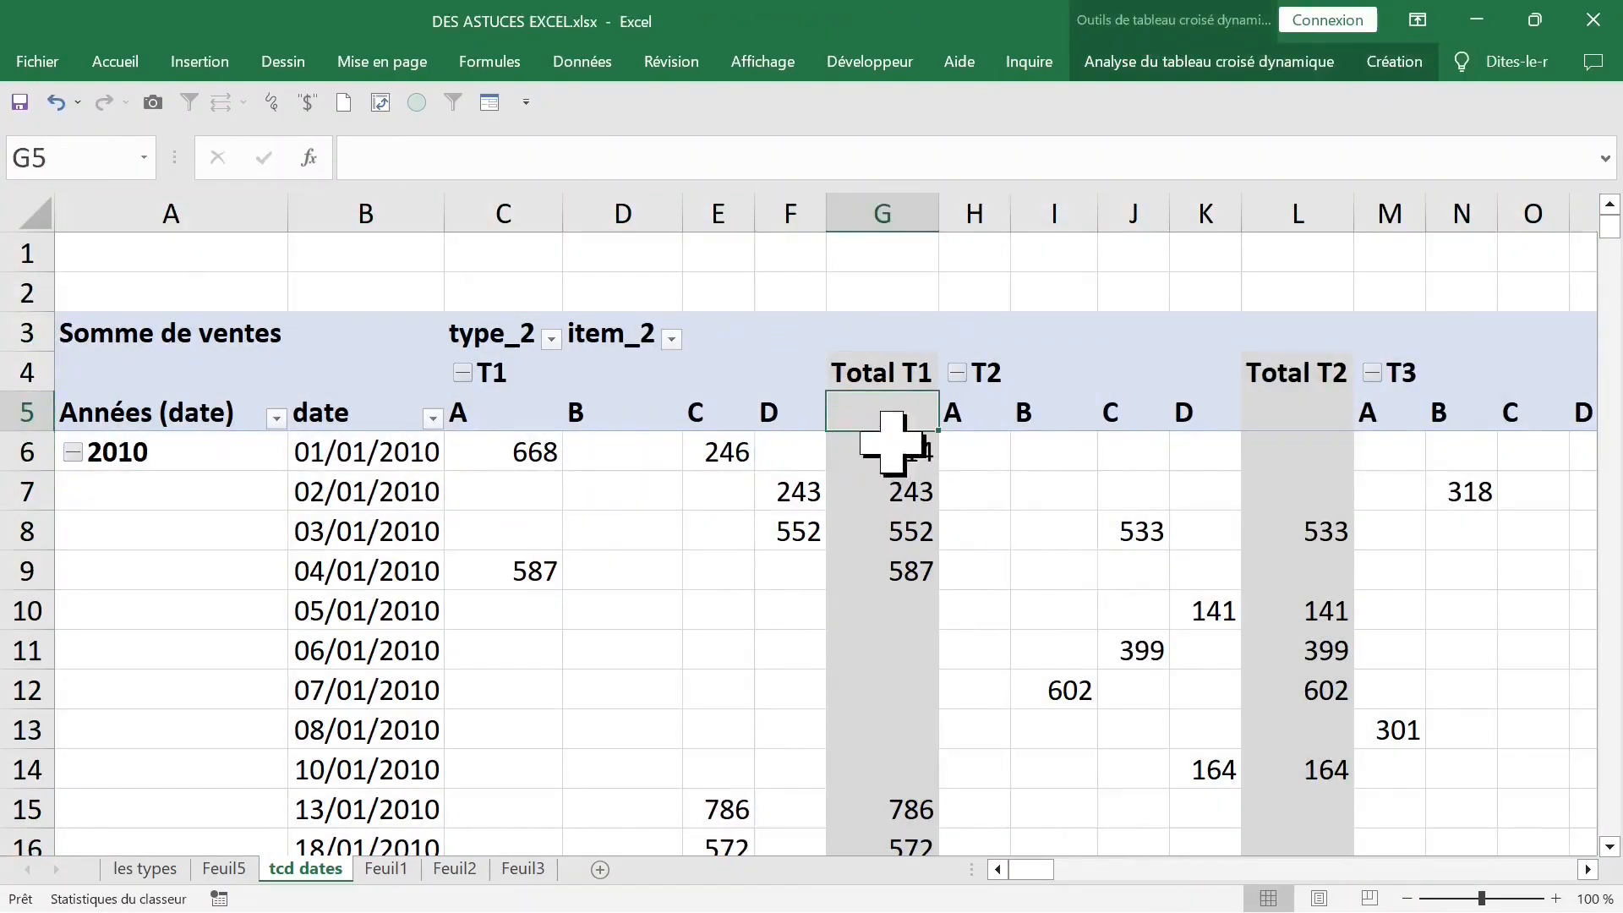
pyautogui.click(528, 414)
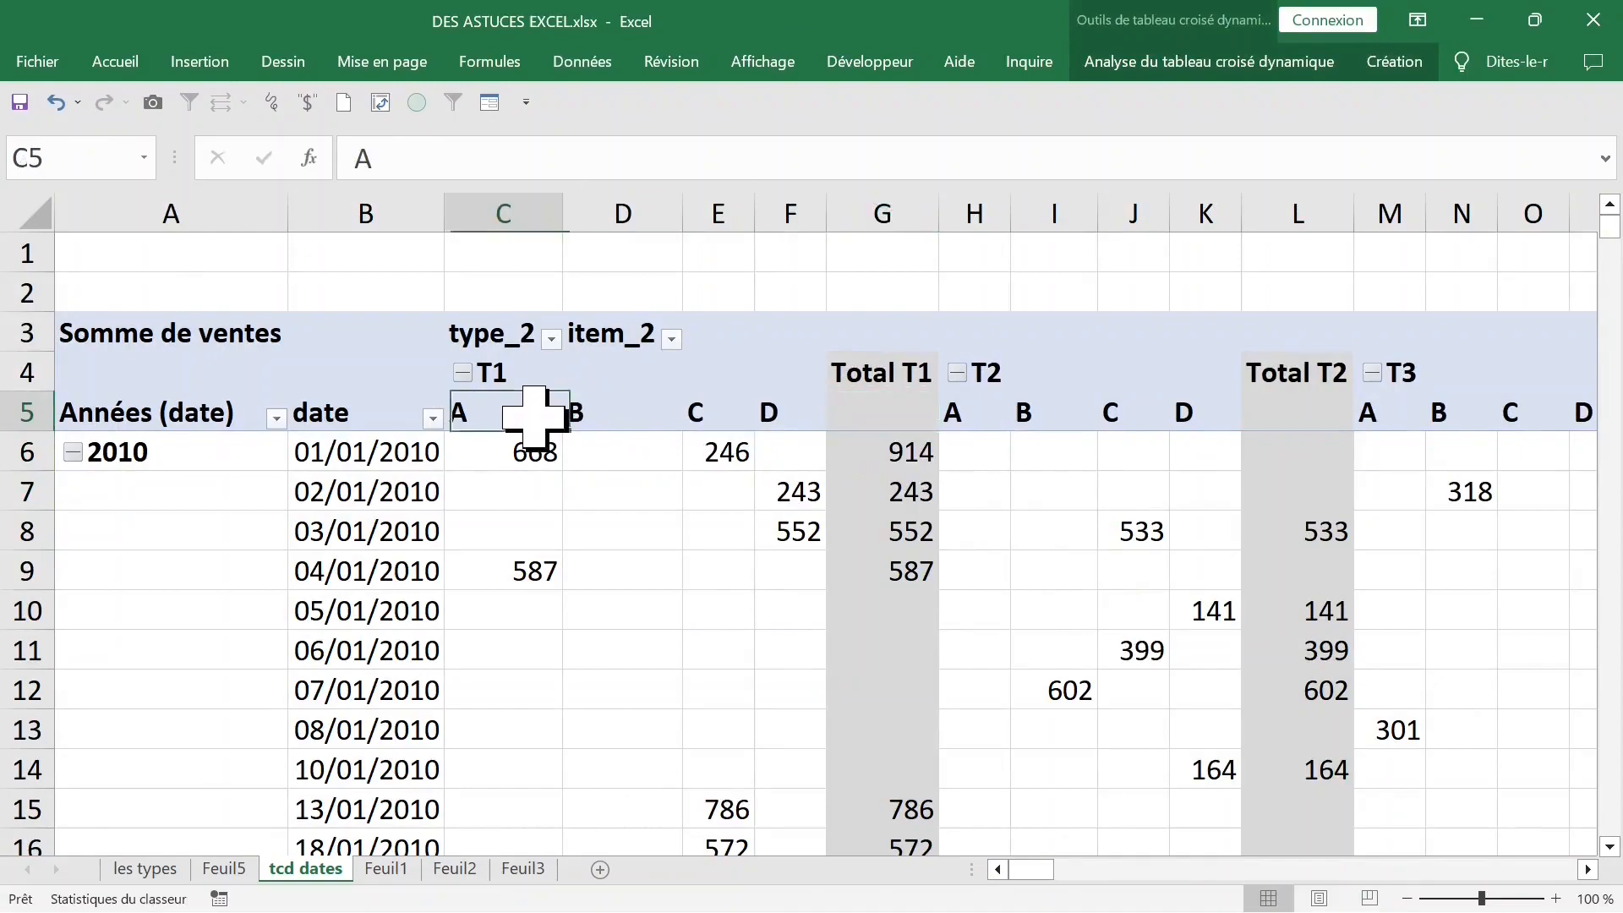
pyautogui.click(463, 373)
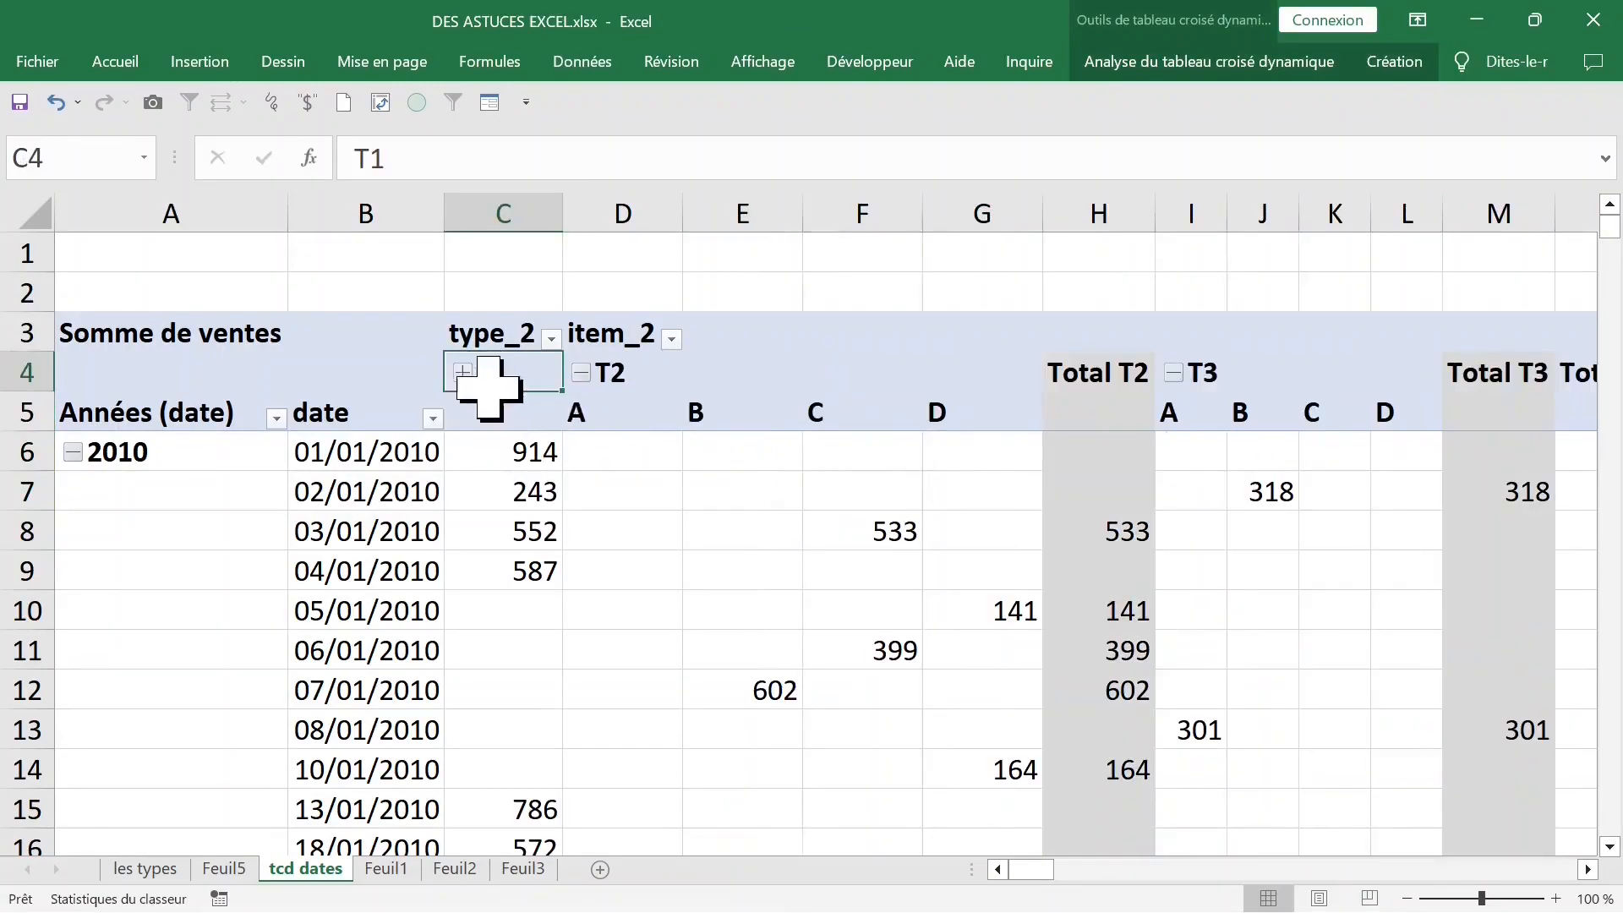
pyautogui.click(582, 373)
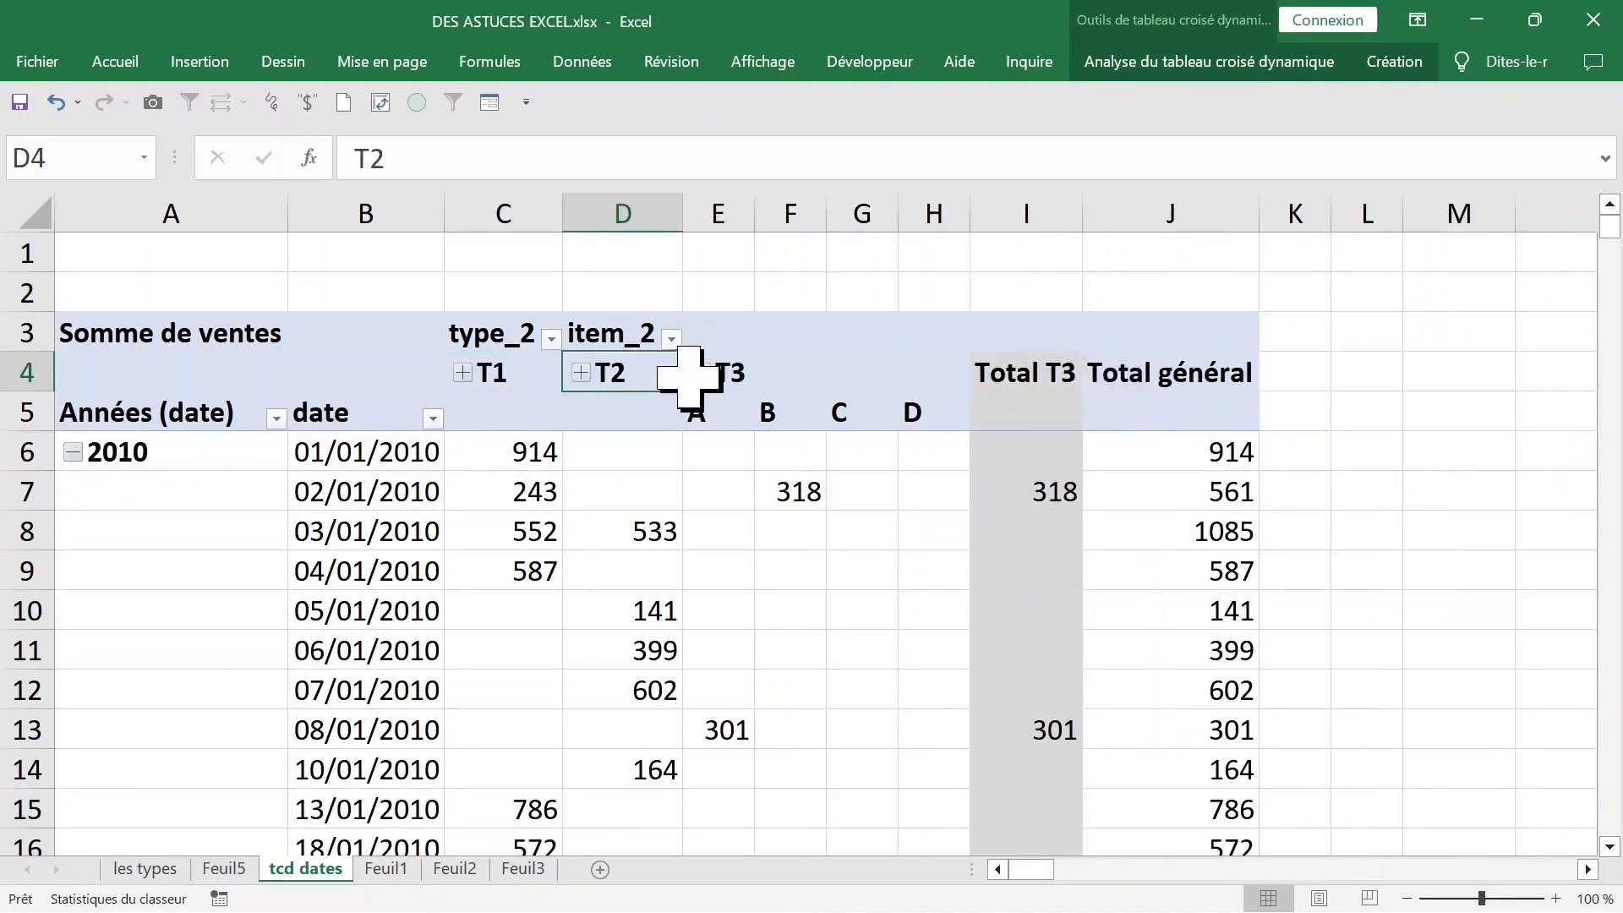
pyautogui.click(710, 379)
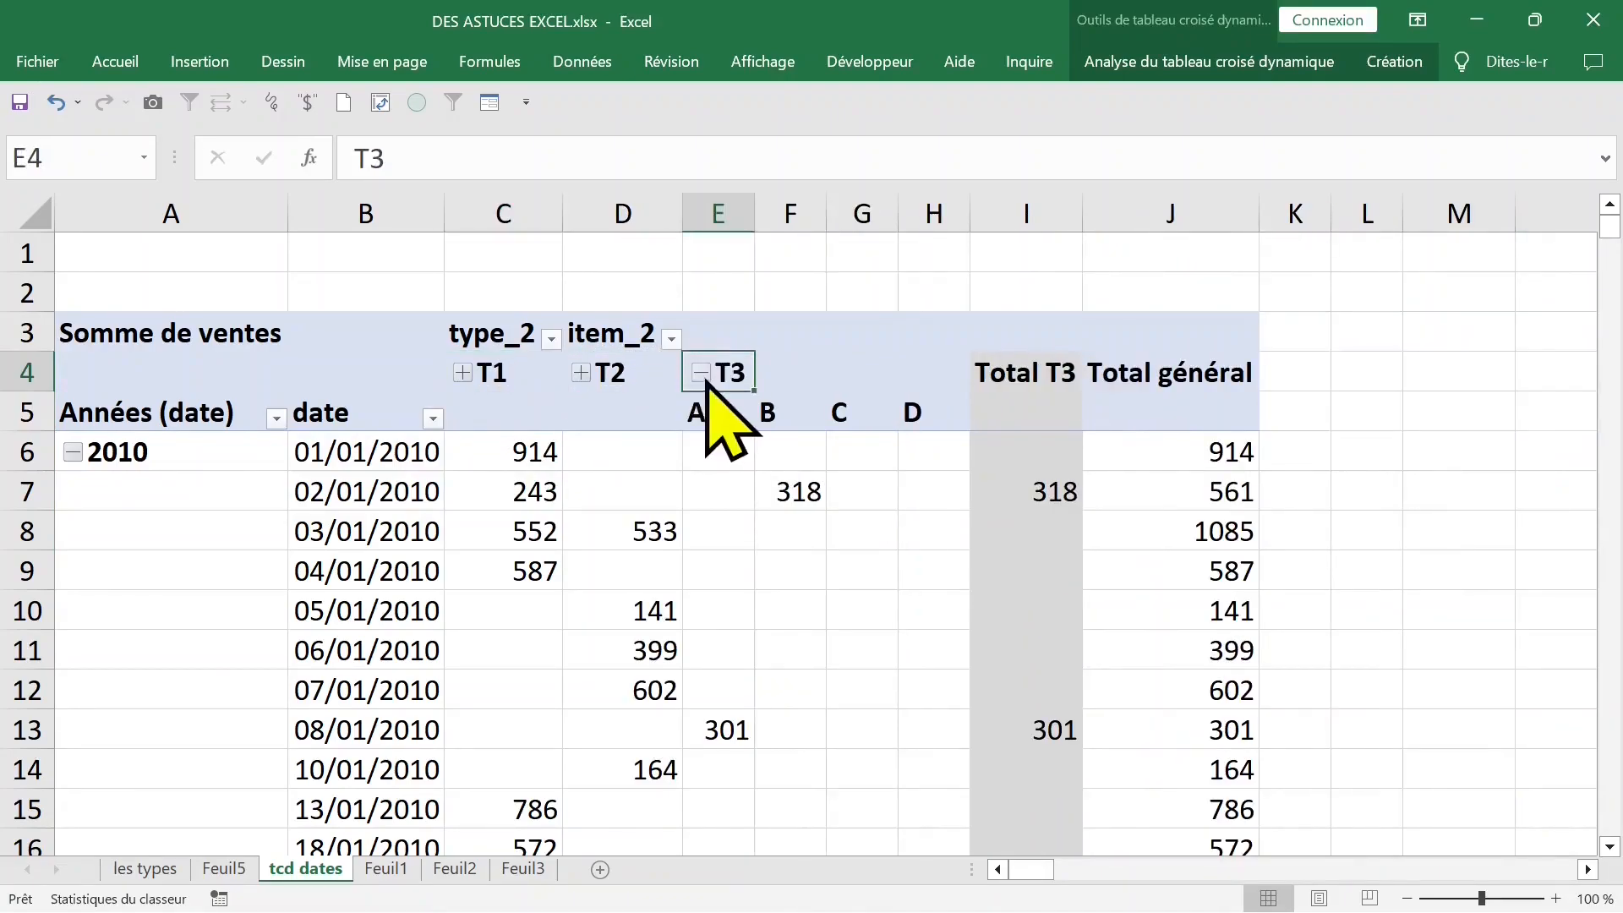
pyautogui.click(701, 375)
# - Expand the T3, T2 and T1 column groups to show their items again
pyautogui.click(703, 375)
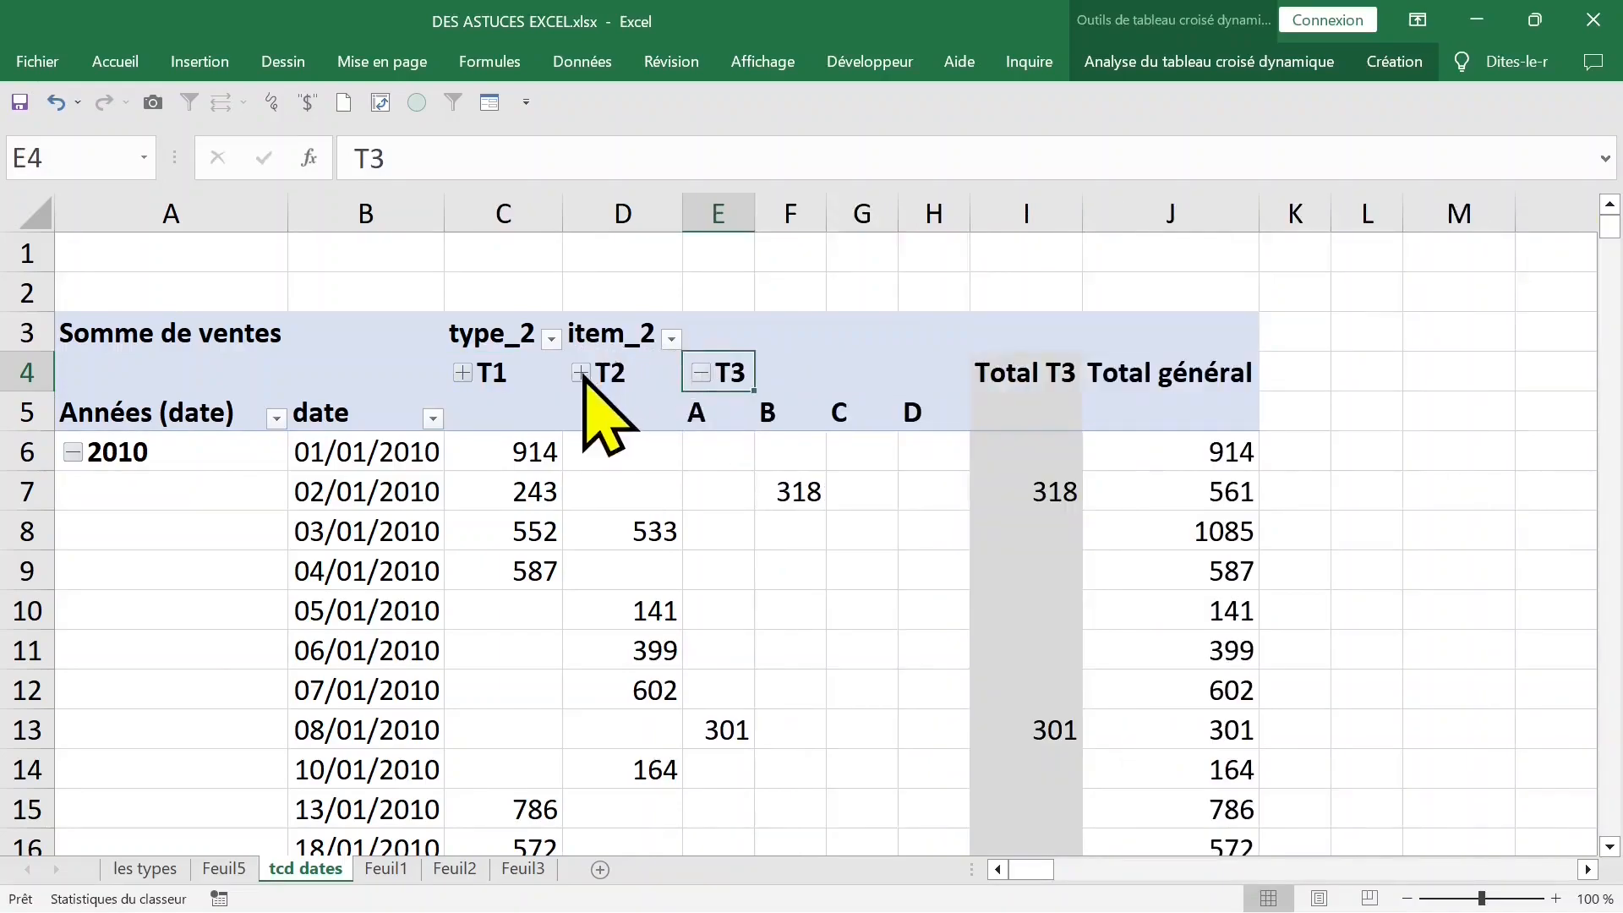
pyautogui.click(581, 373)
pyautogui.click(462, 373)
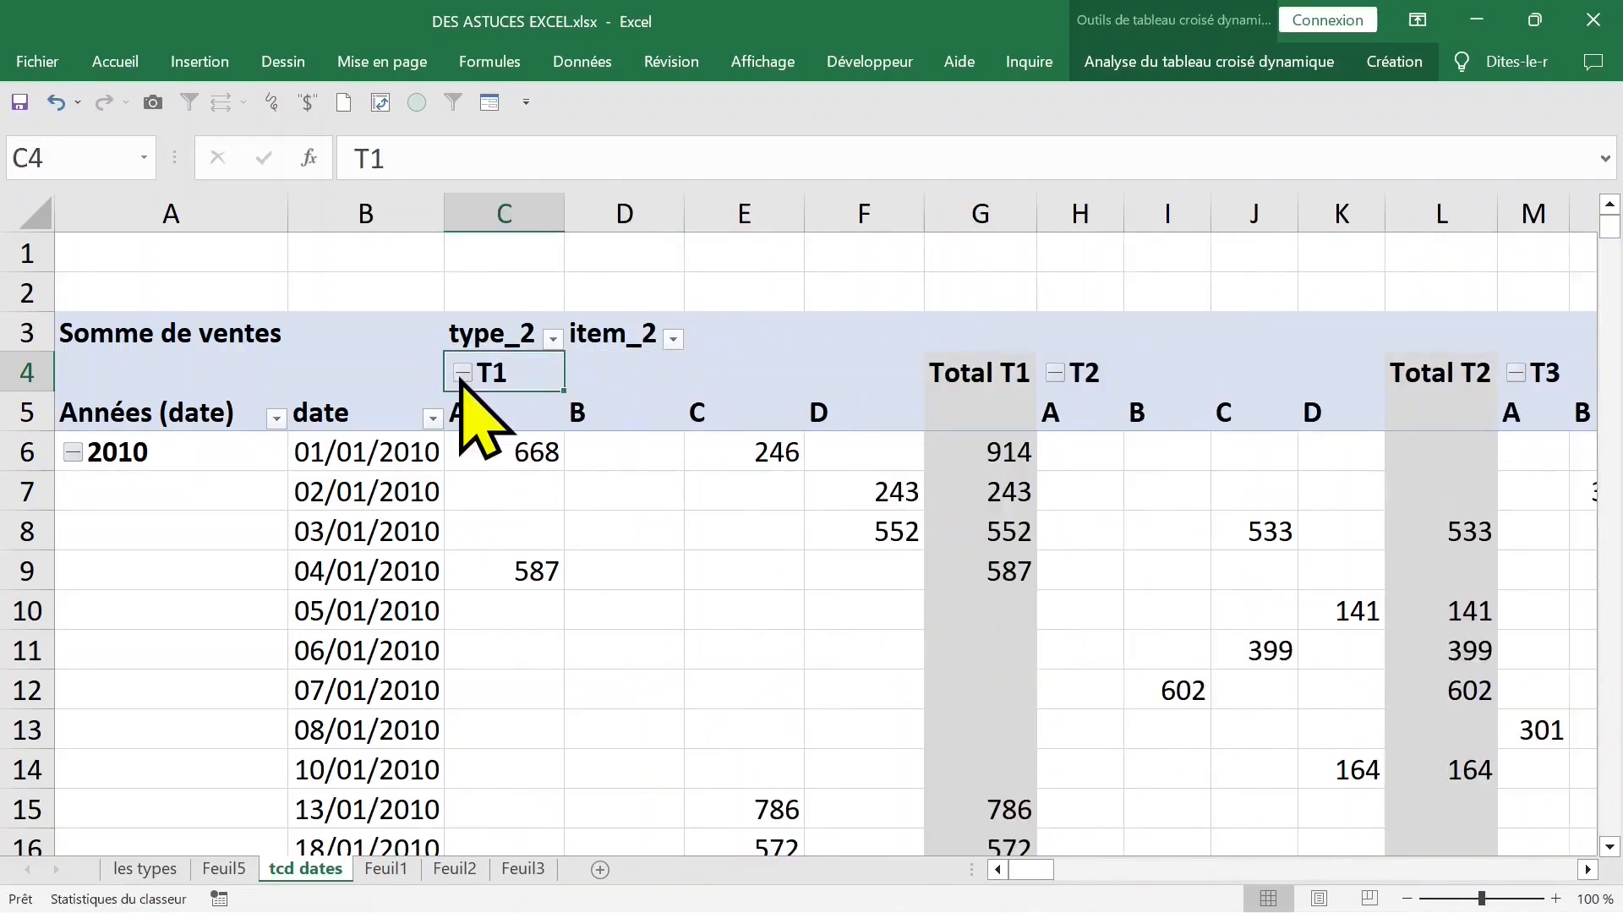
# - Examine the cells beneath the 2010 label in the Années (date) column
pyautogui.click(585, 492)
pyautogui.scroll(-1, 453, 536)
pyautogui.click(180, 457)
pyautogui.click(179, 610)
pyautogui.click(179, 456)
pyautogui.click(173, 562)
pyautogui.click(173, 455)
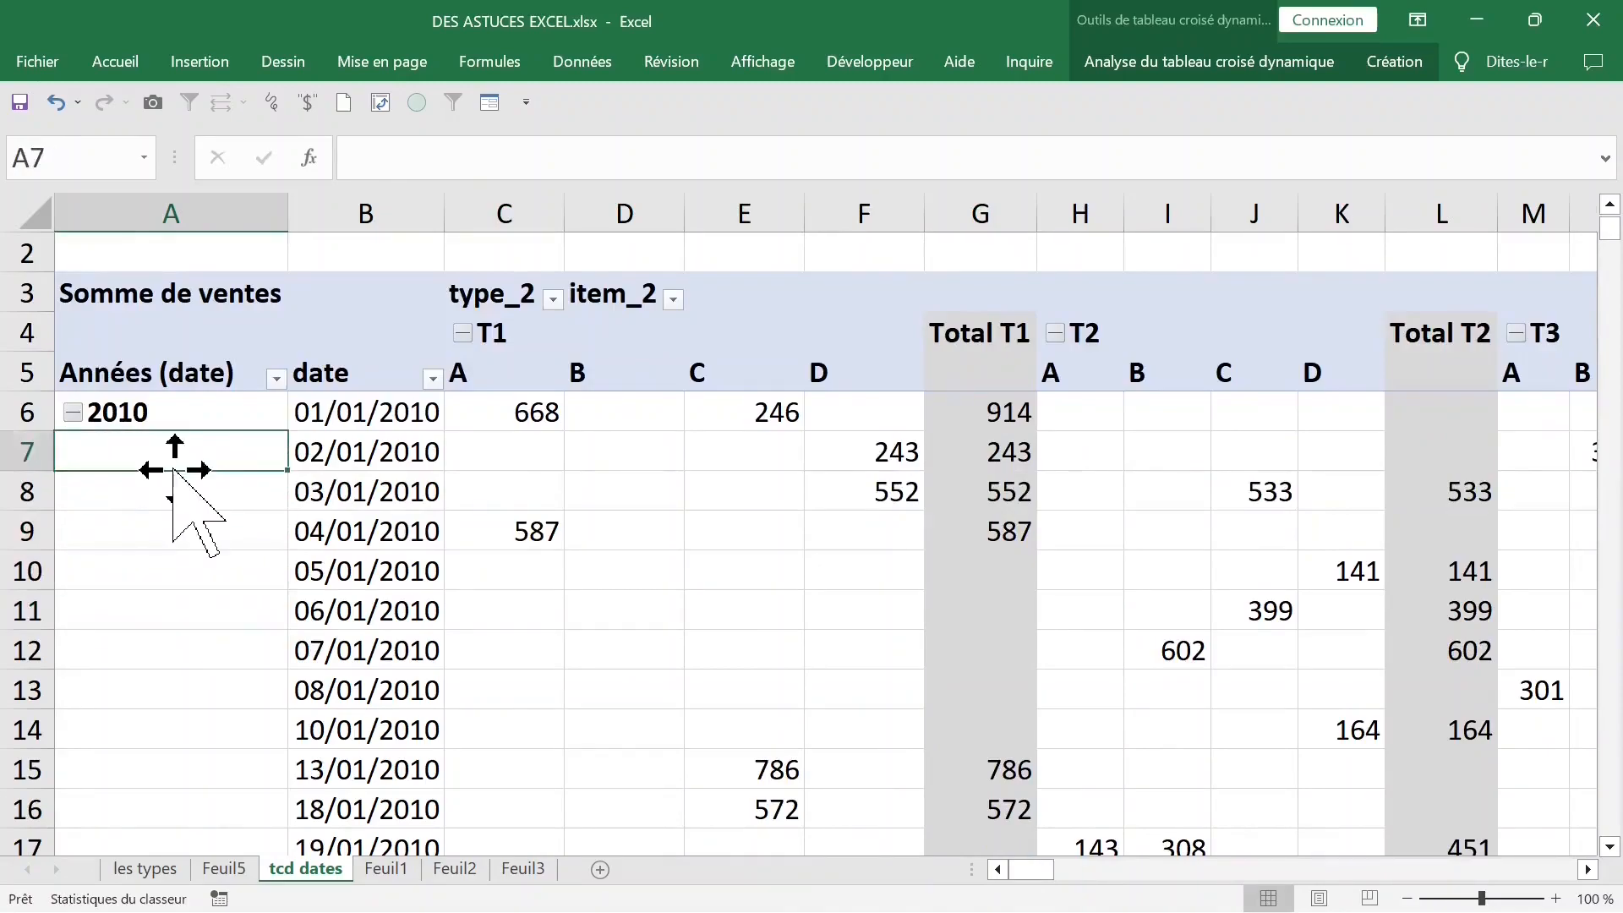
# - Repeat all item labels in the date pivot table's report layout
pyautogui.click(1209, 61)
pyautogui.click(1394, 61)
pyautogui.click(228, 157)
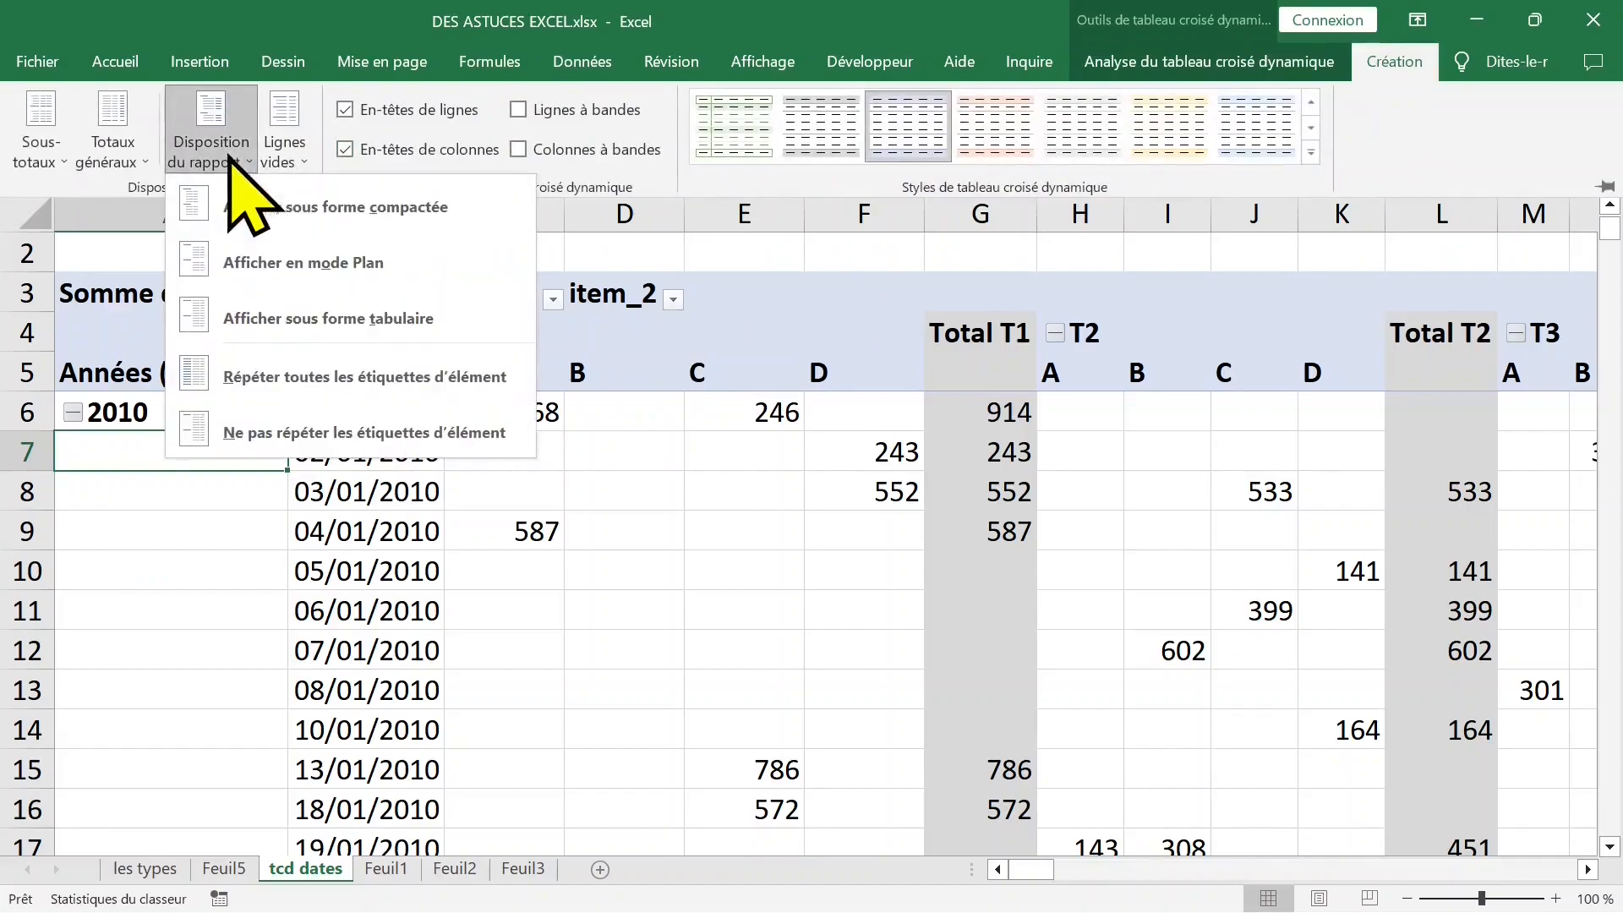
pyautogui.click(337, 381)
pyautogui.click(245, 160)
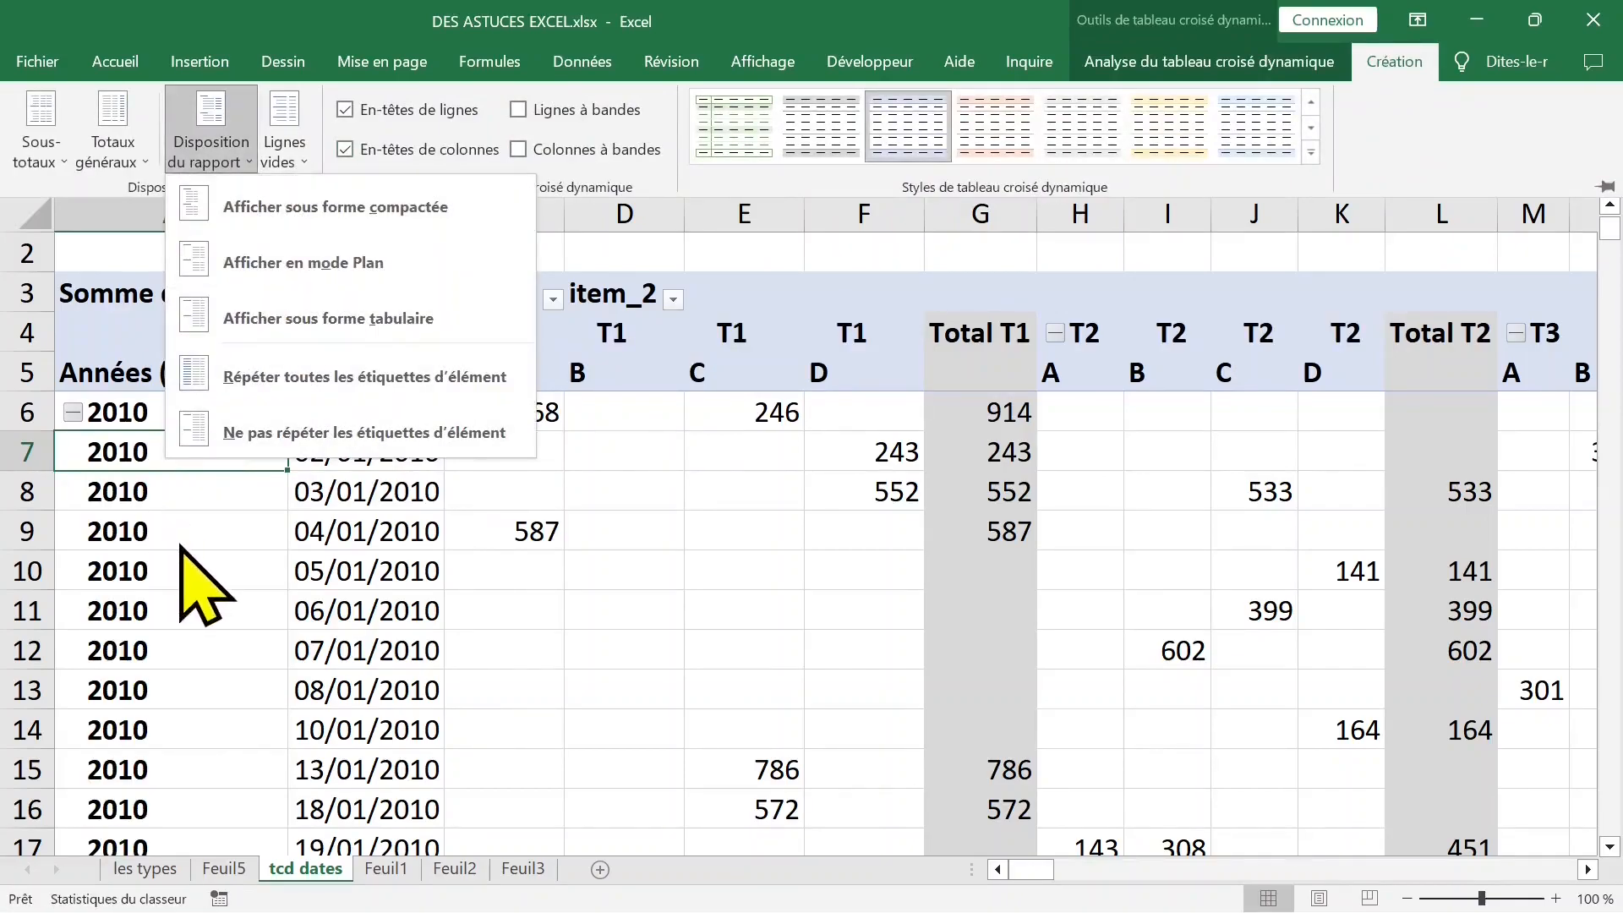
# - Show the pivot field list, move type_2 from the columns area to the filters area, and close the list
pyautogui.click(392, 457)
pyautogui.rightClick(391, 458)
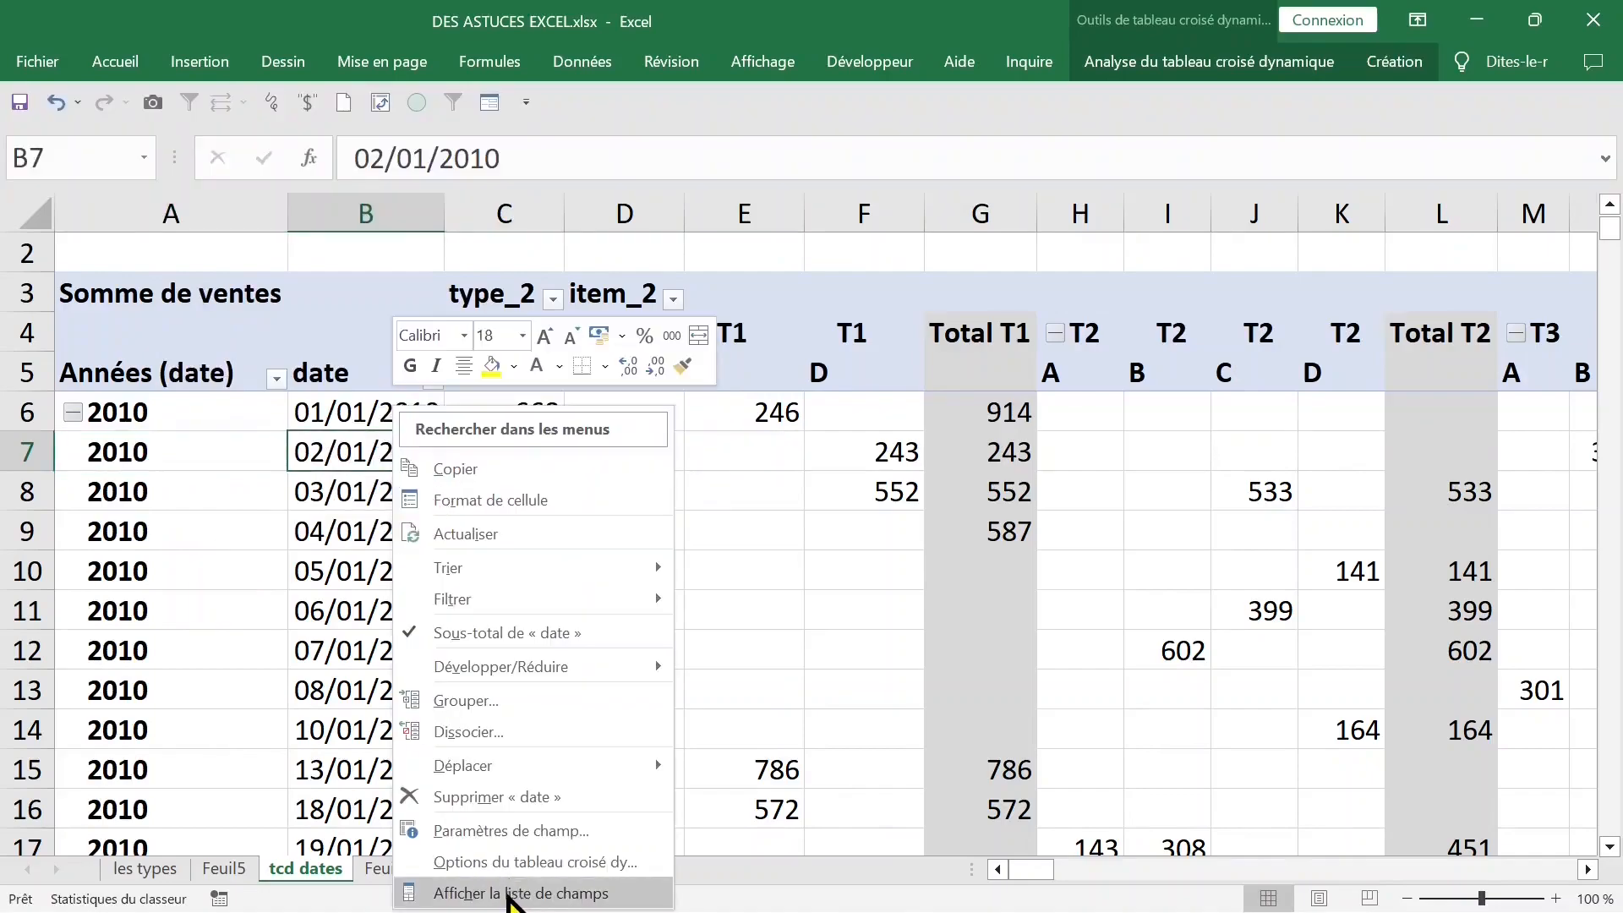
pyautogui.click(513, 893)
pyautogui.moveTo(1372, 500); pyautogui.dragTo(1381, 391)
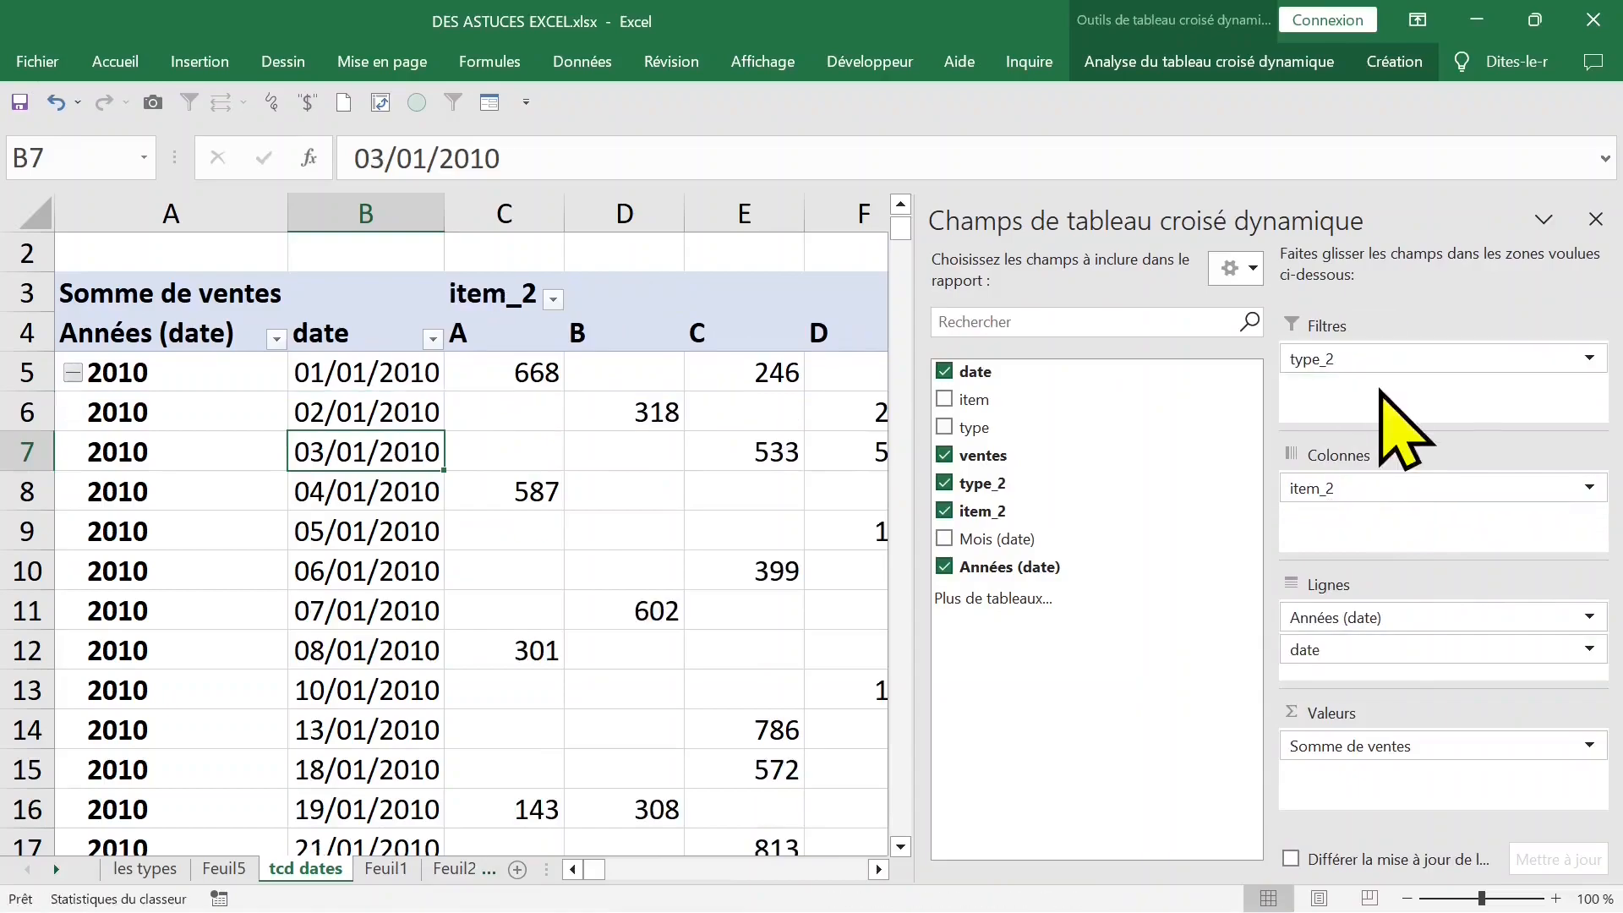
pyautogui.click(1594, 220)
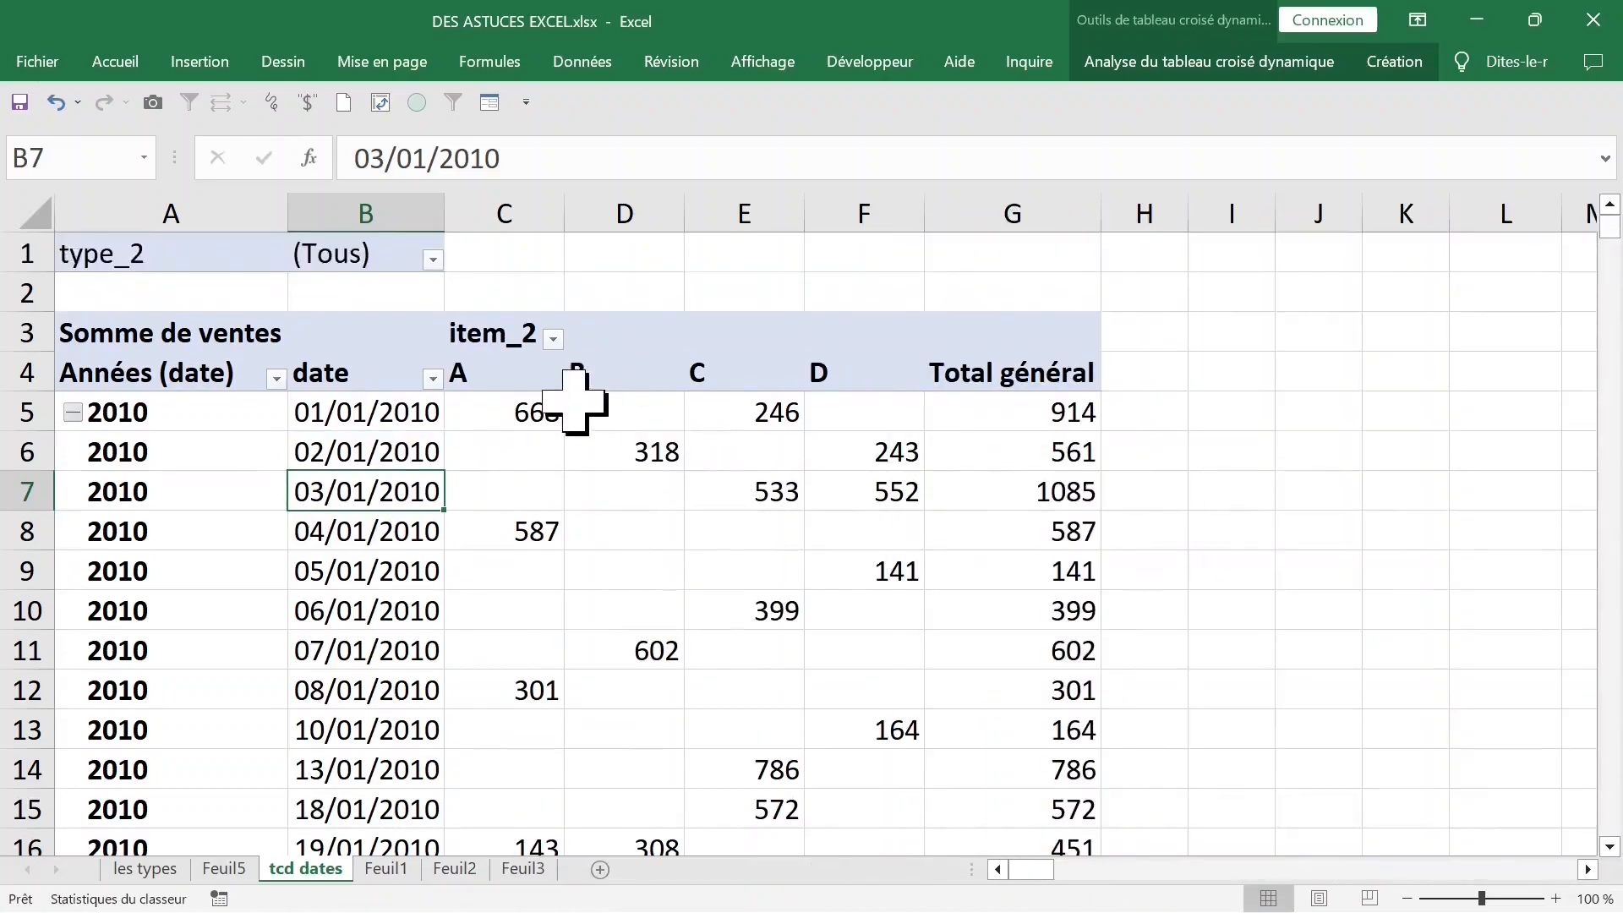
# - Filter the pivot table report to type_2 T1 and set the filter back to (Tous)
pyautogui.click(334, 254)
pyautogui.click(237, 250)
pyautogui.click(431, 258)
pyautogui.click(174, 342)
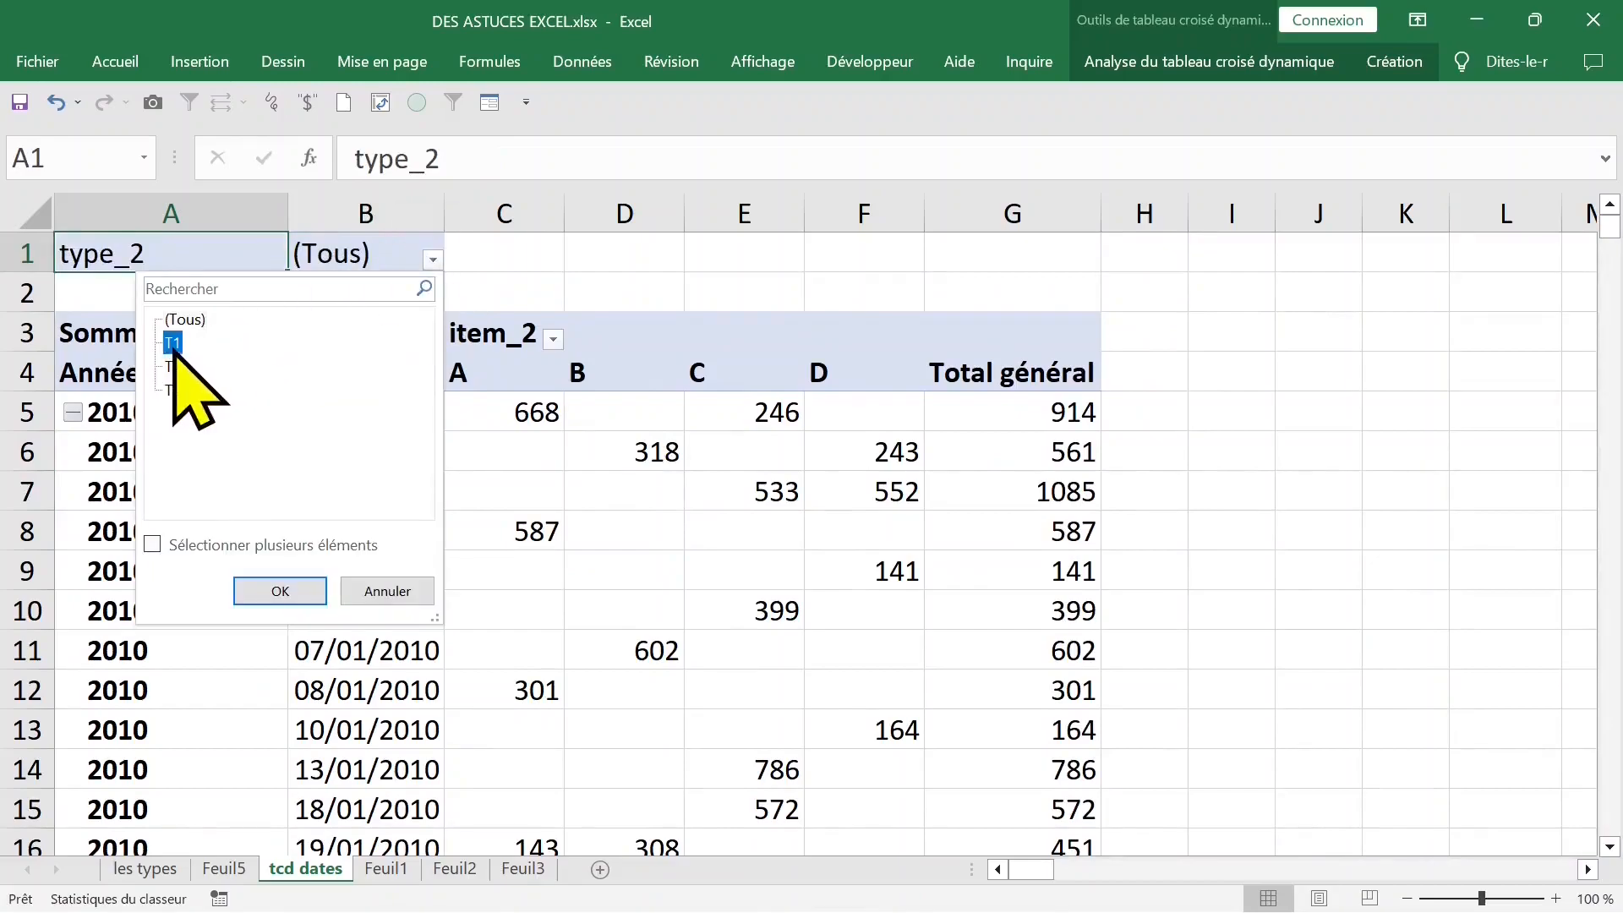
pyautogui.click(280, 591)
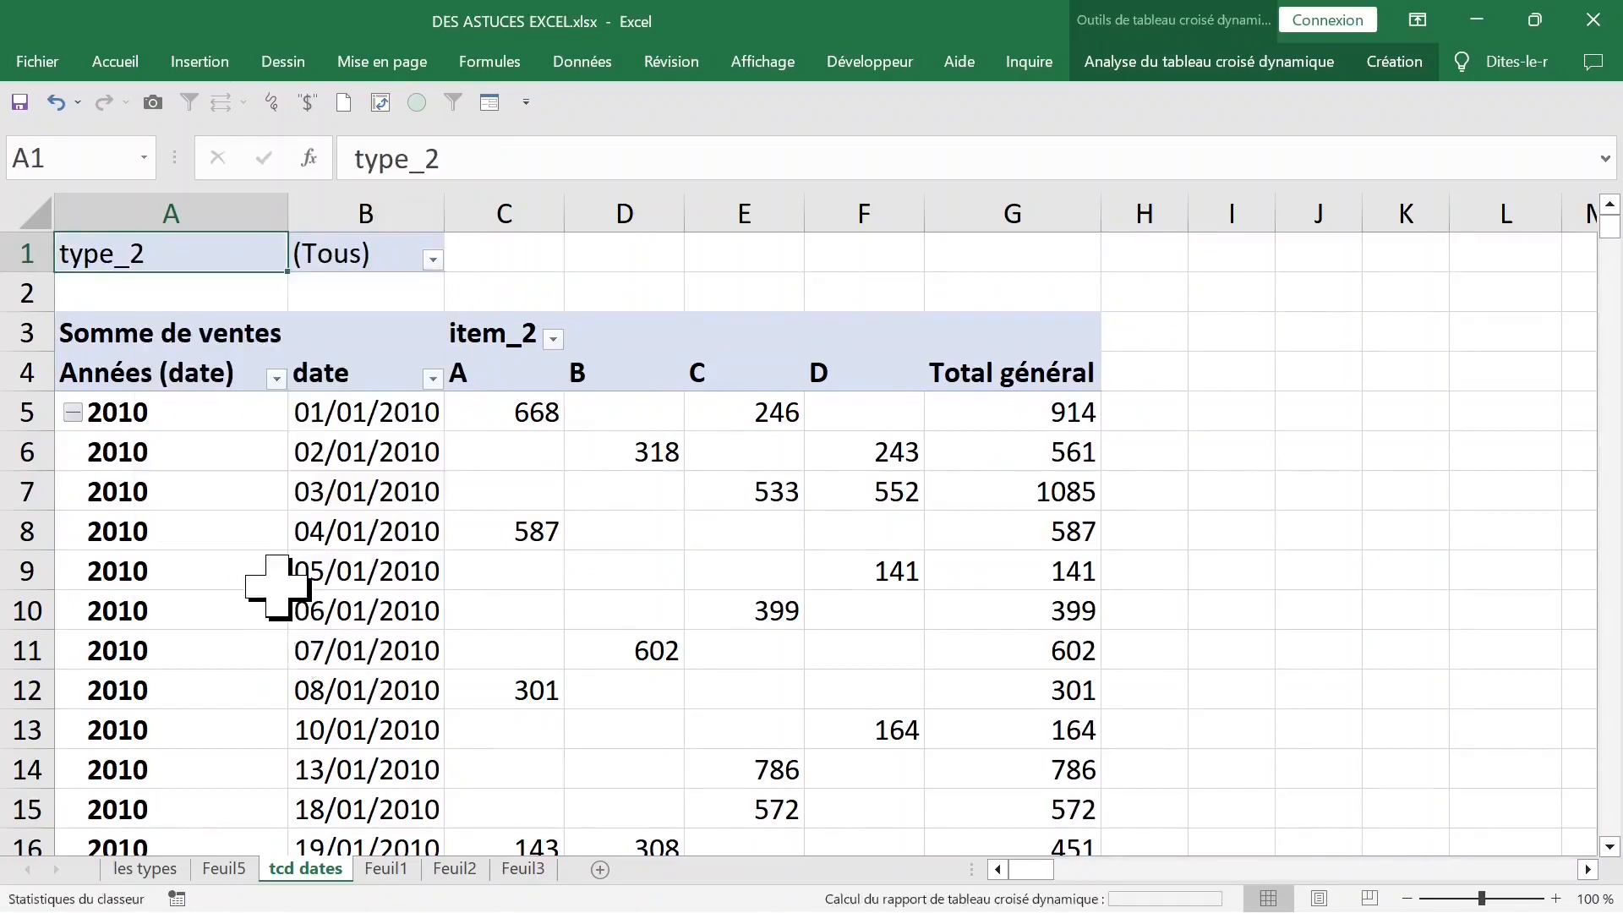
pyautogui.click(431, 259)
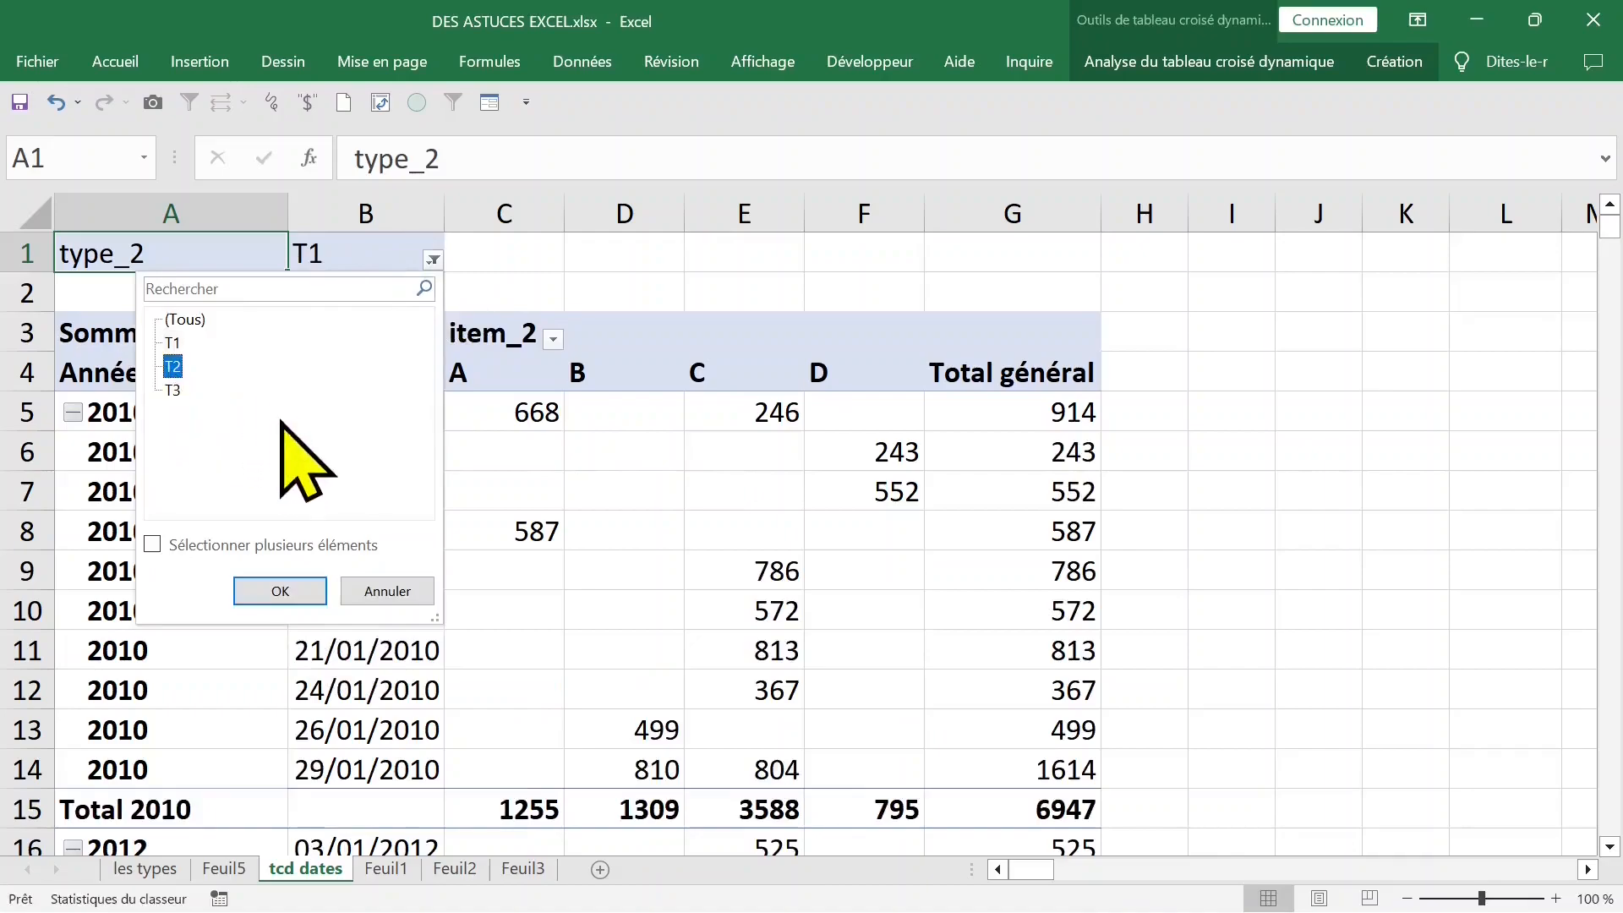
pyautogui.click(269, 591)
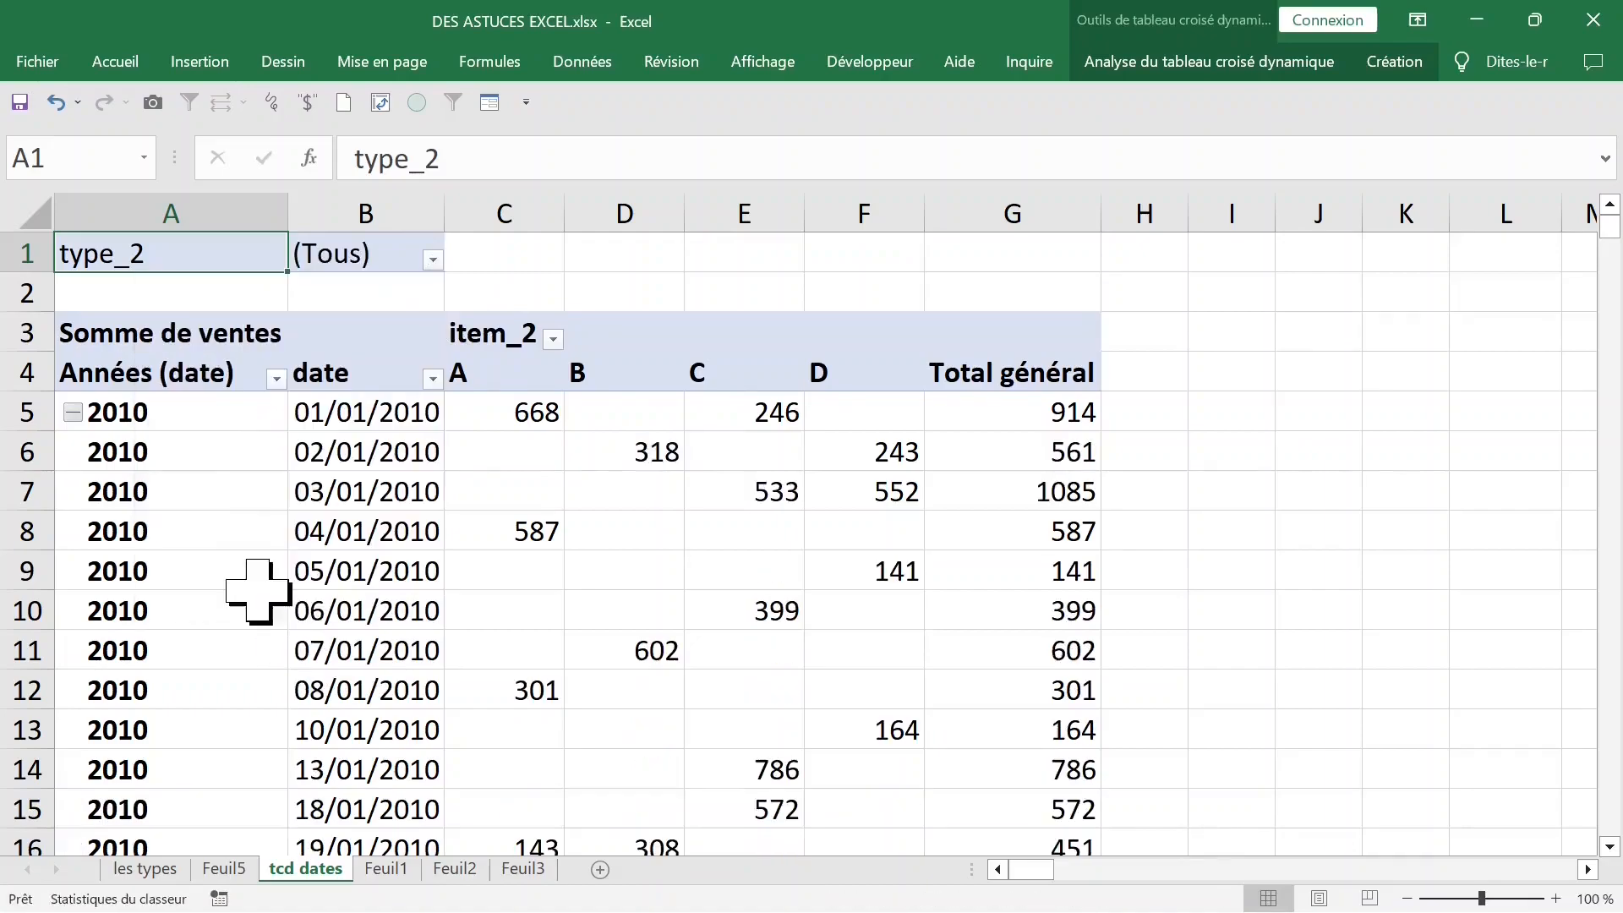
# - Set the pivot table options to show 0 in empty cells
pyautogui.click(732, 567)
pyautogui.click(655, 529)
pyautogui.click(828, 536)
pyautogui.click(736, 529)
pyautogui.rightClick(614, 530)
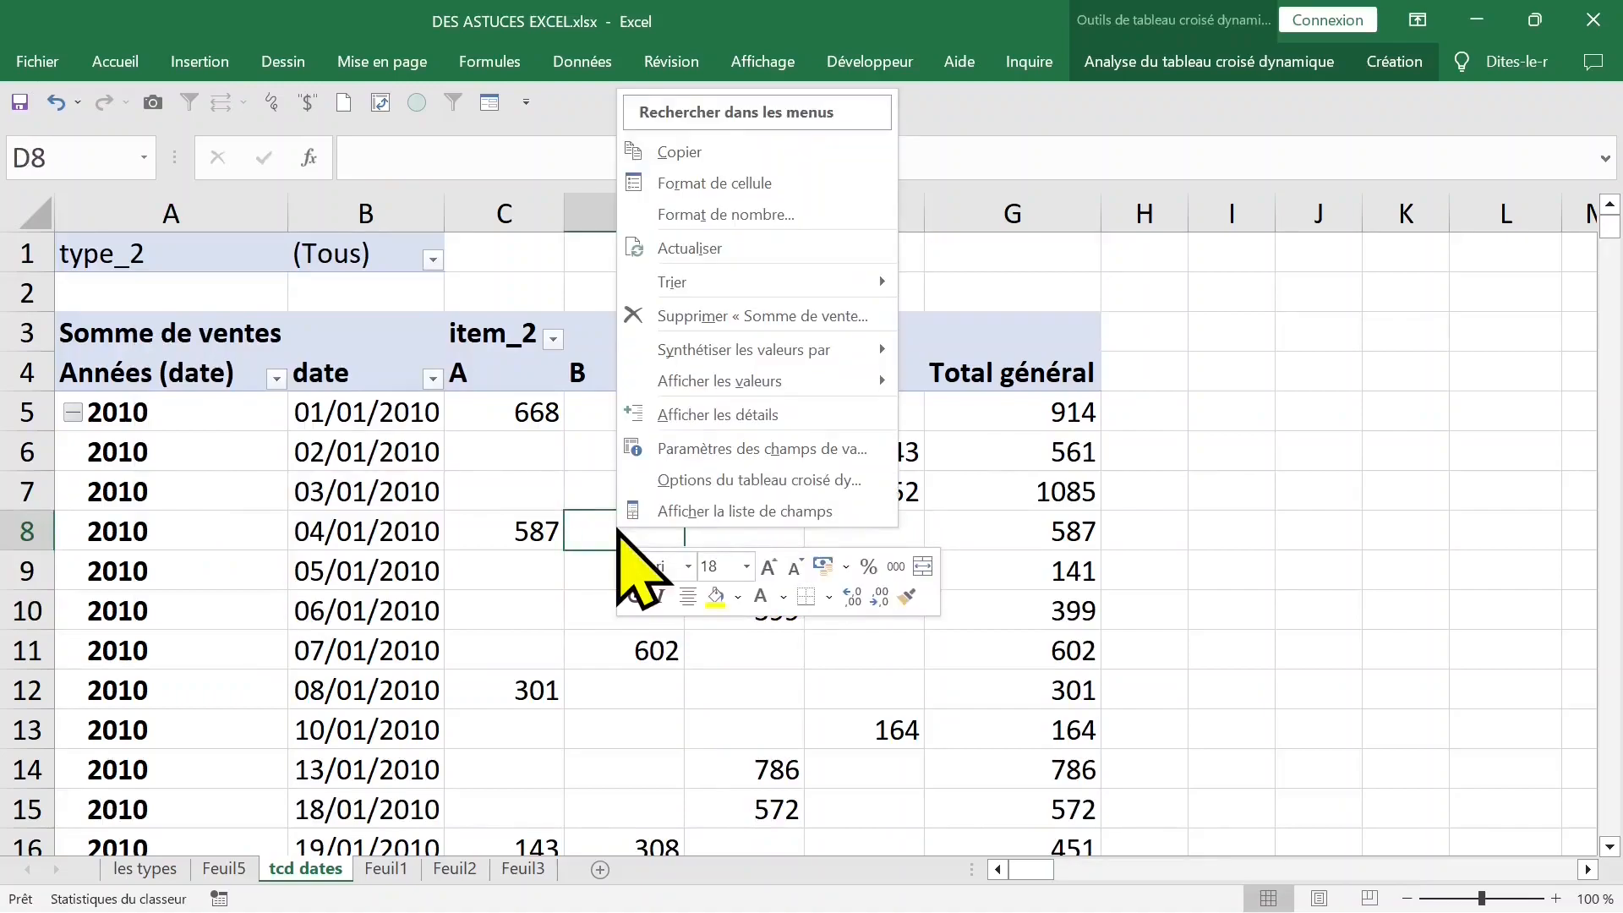
pyautogui.click(743, 480)
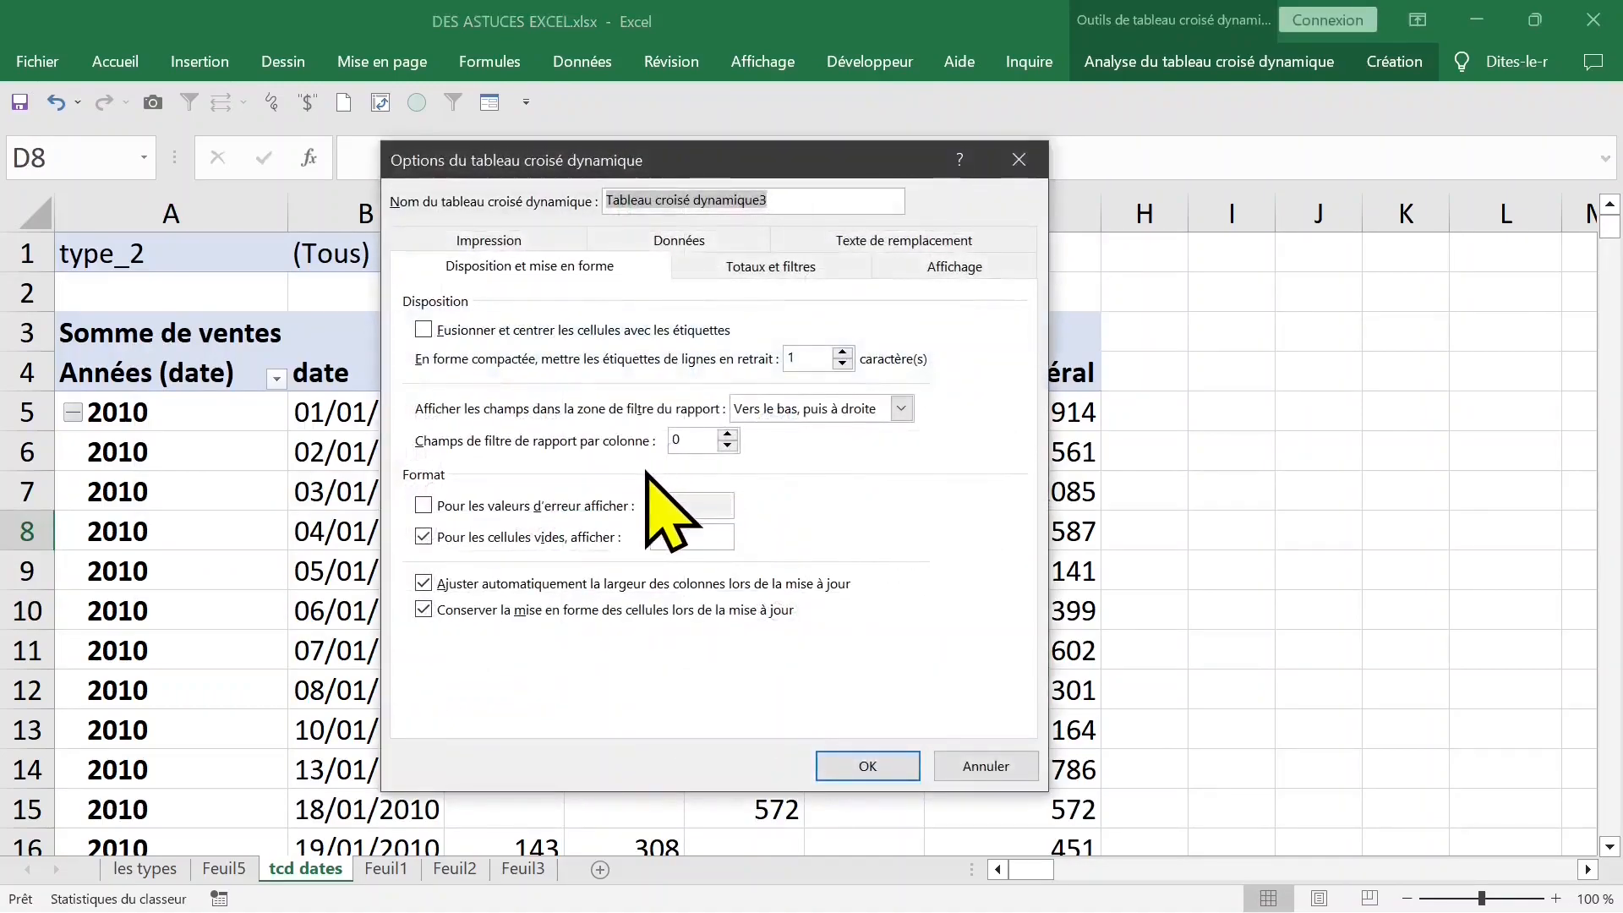
pyautogui.click(676, 536)
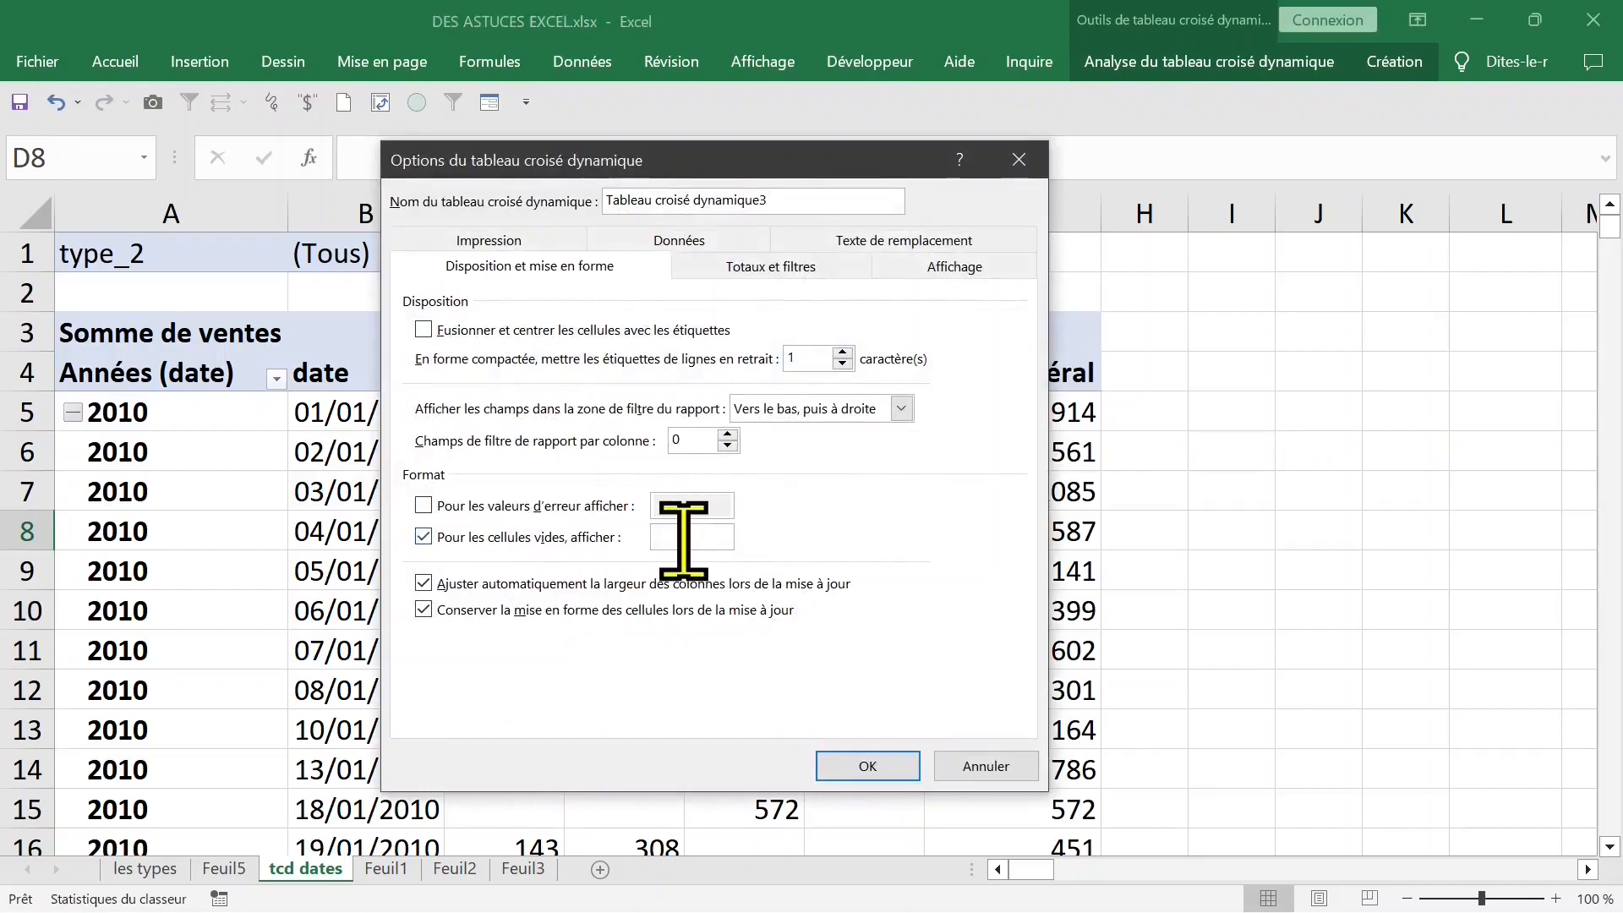
pyautogui.write('0')
pyautogui.press('Return')
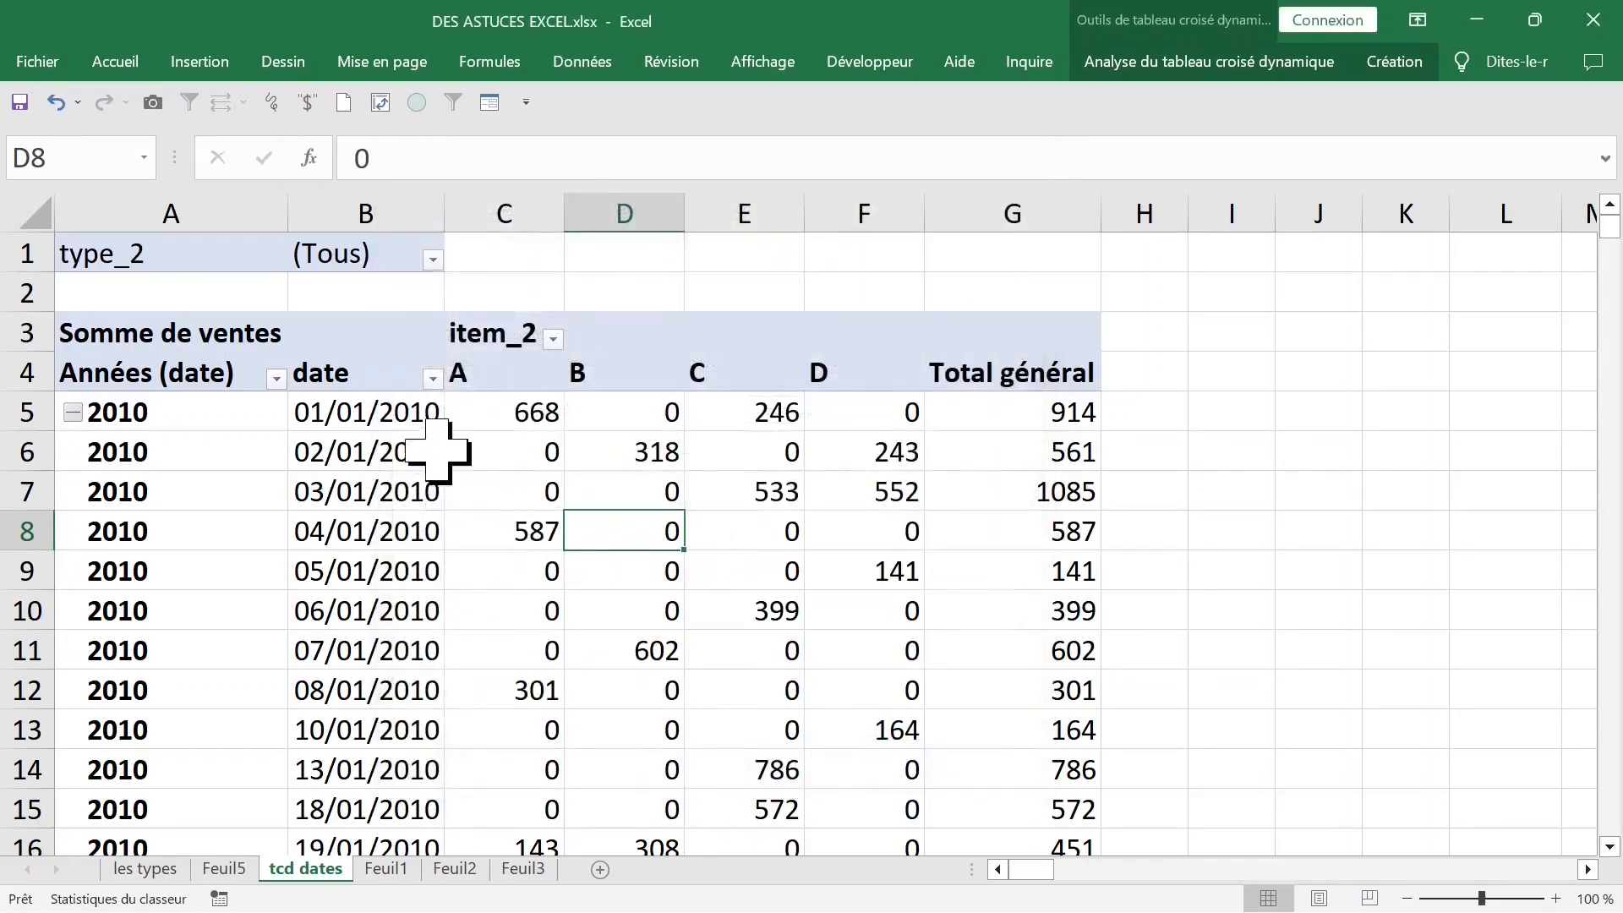
pyautogui.click(354, 420)
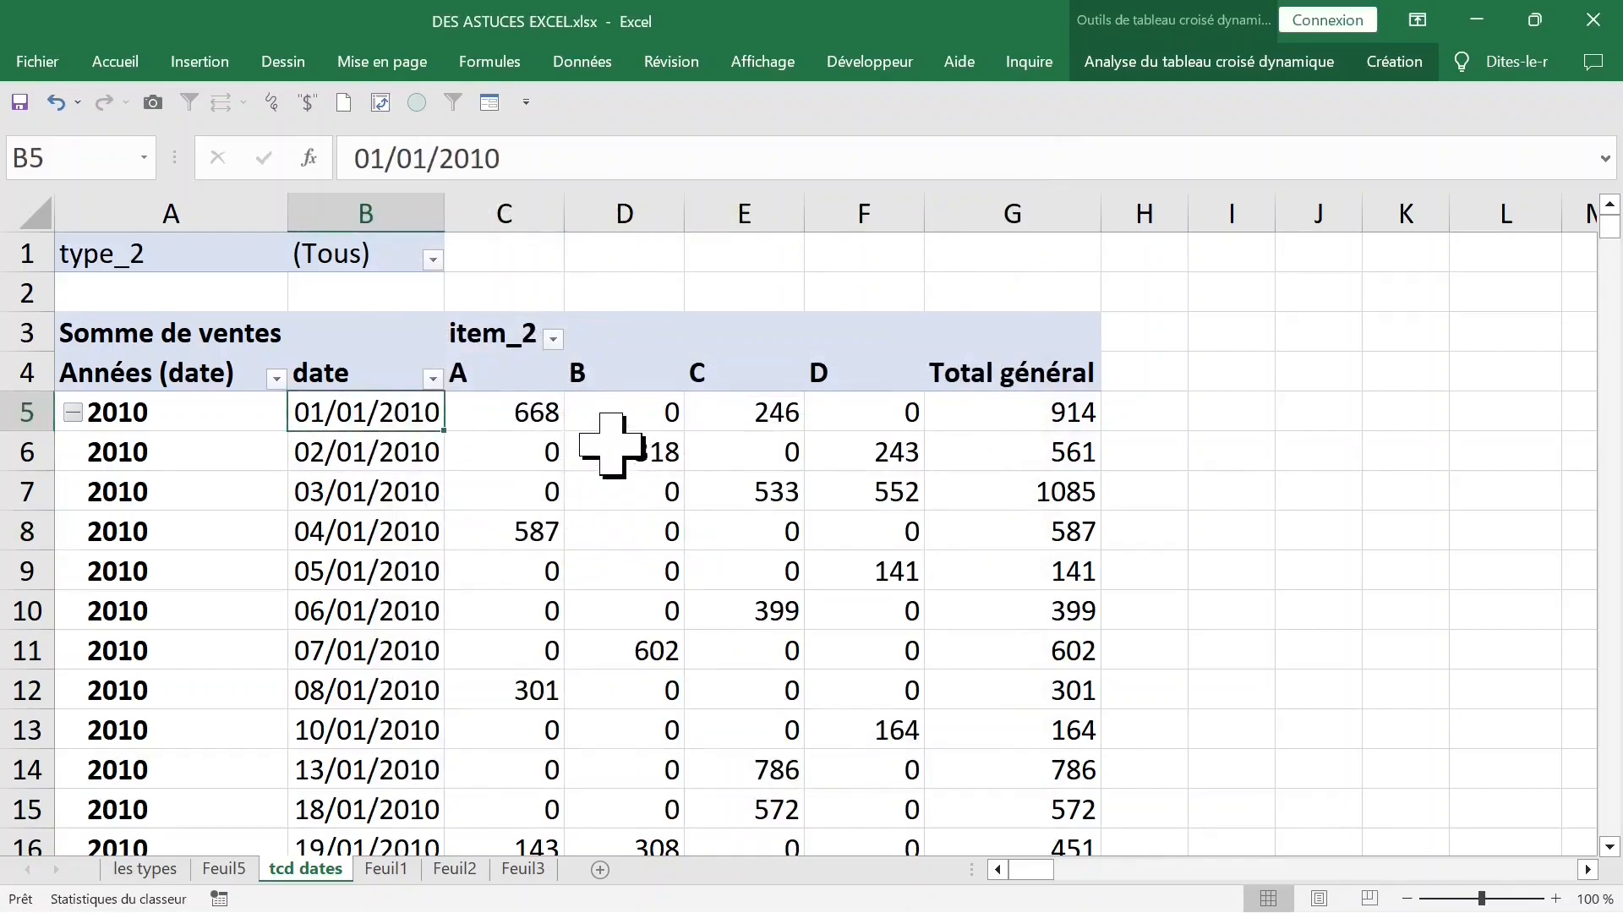
pyautogui.click(610, 445)
pyautogui.click(512, 376)
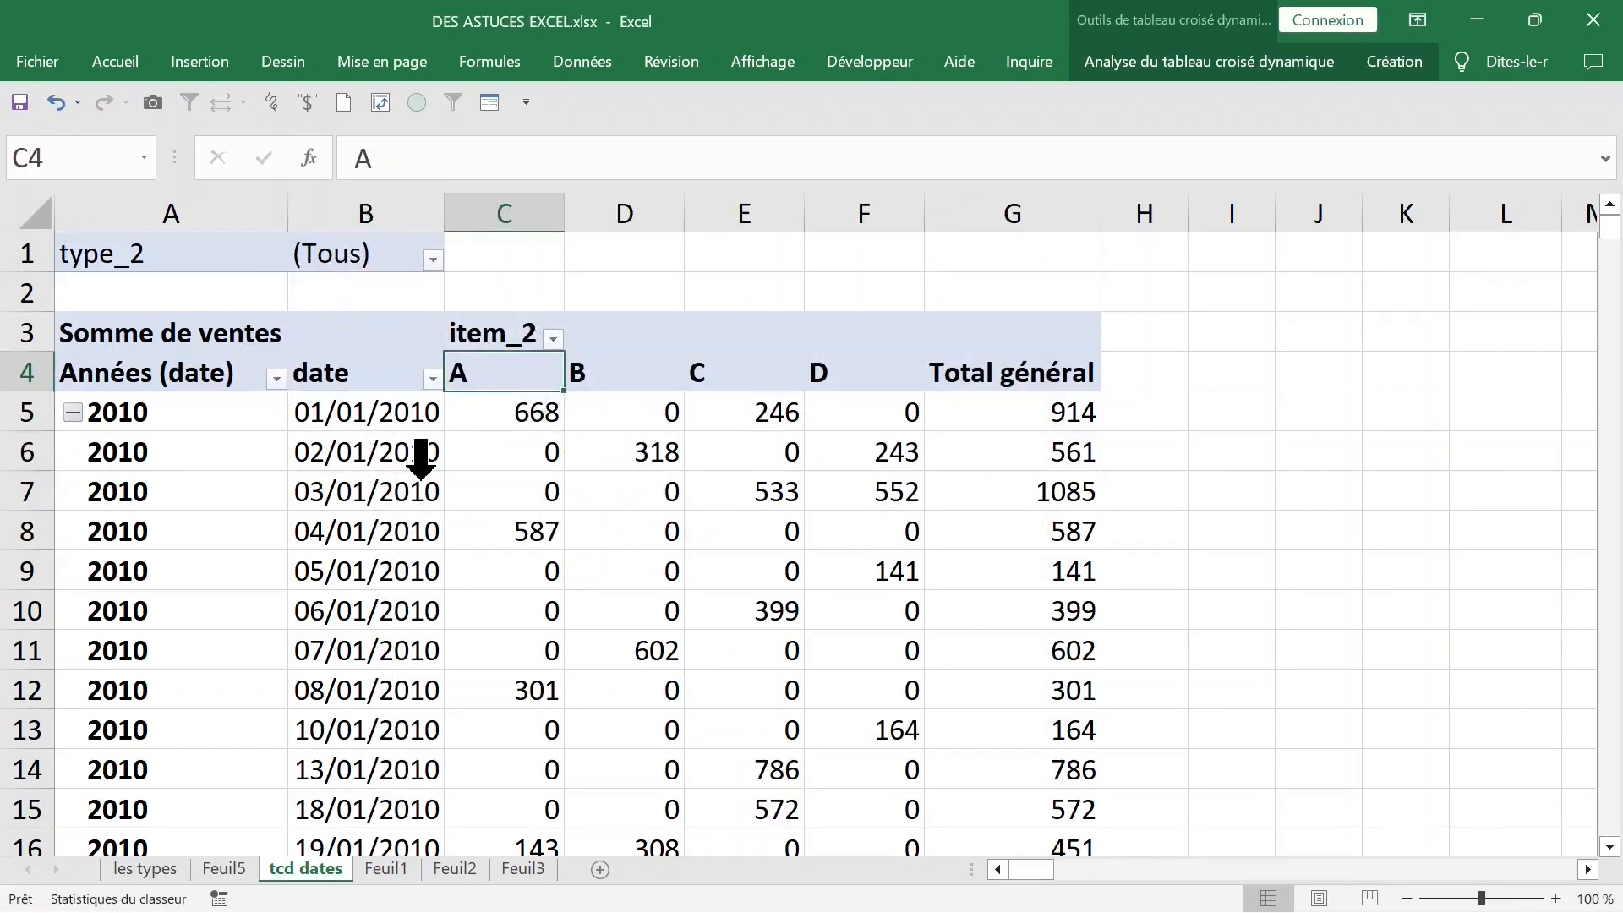
pyautogui.click(421, 464)
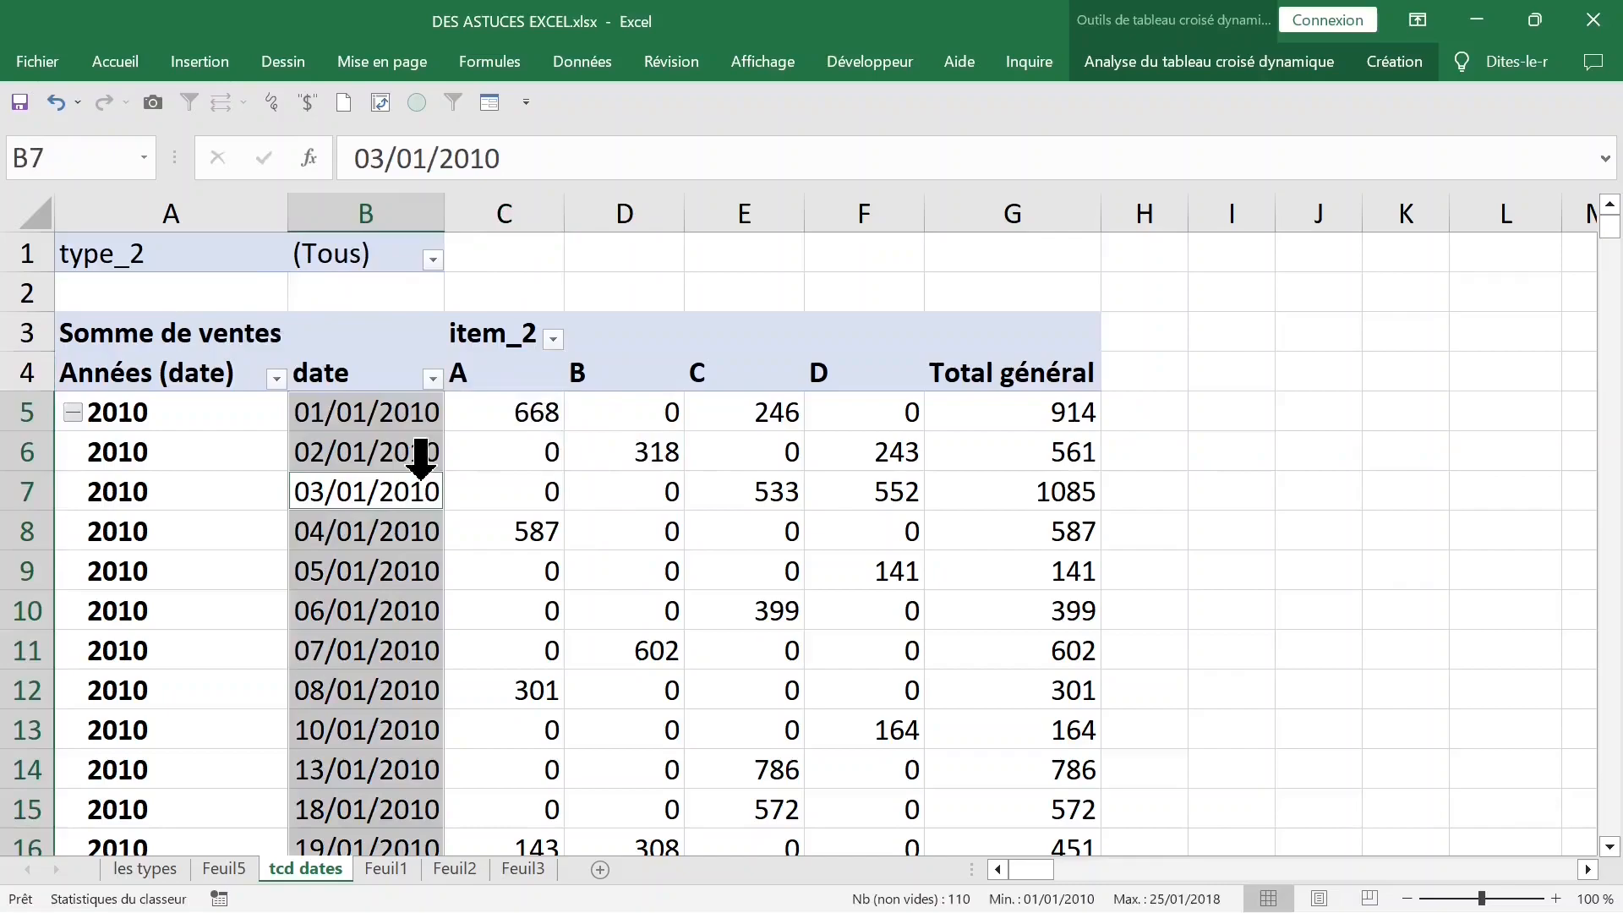
# - Generate the report filter pages for type_2, creating a separate sheet for each type
pyautogui.click(1293, 64)
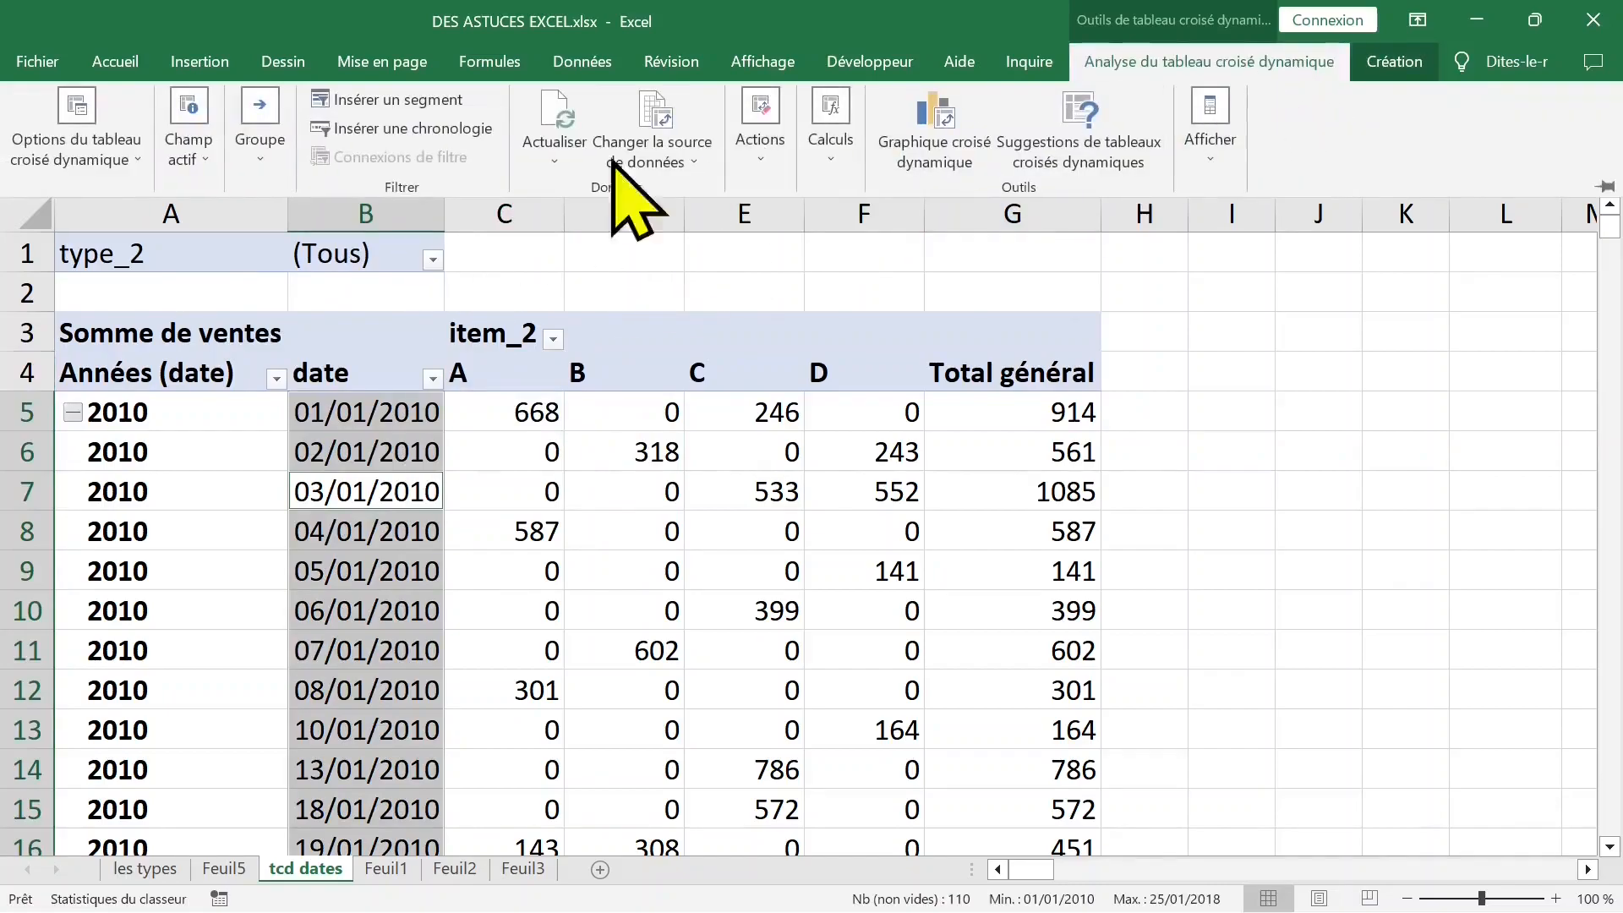
pyautogui.click(133, 159)
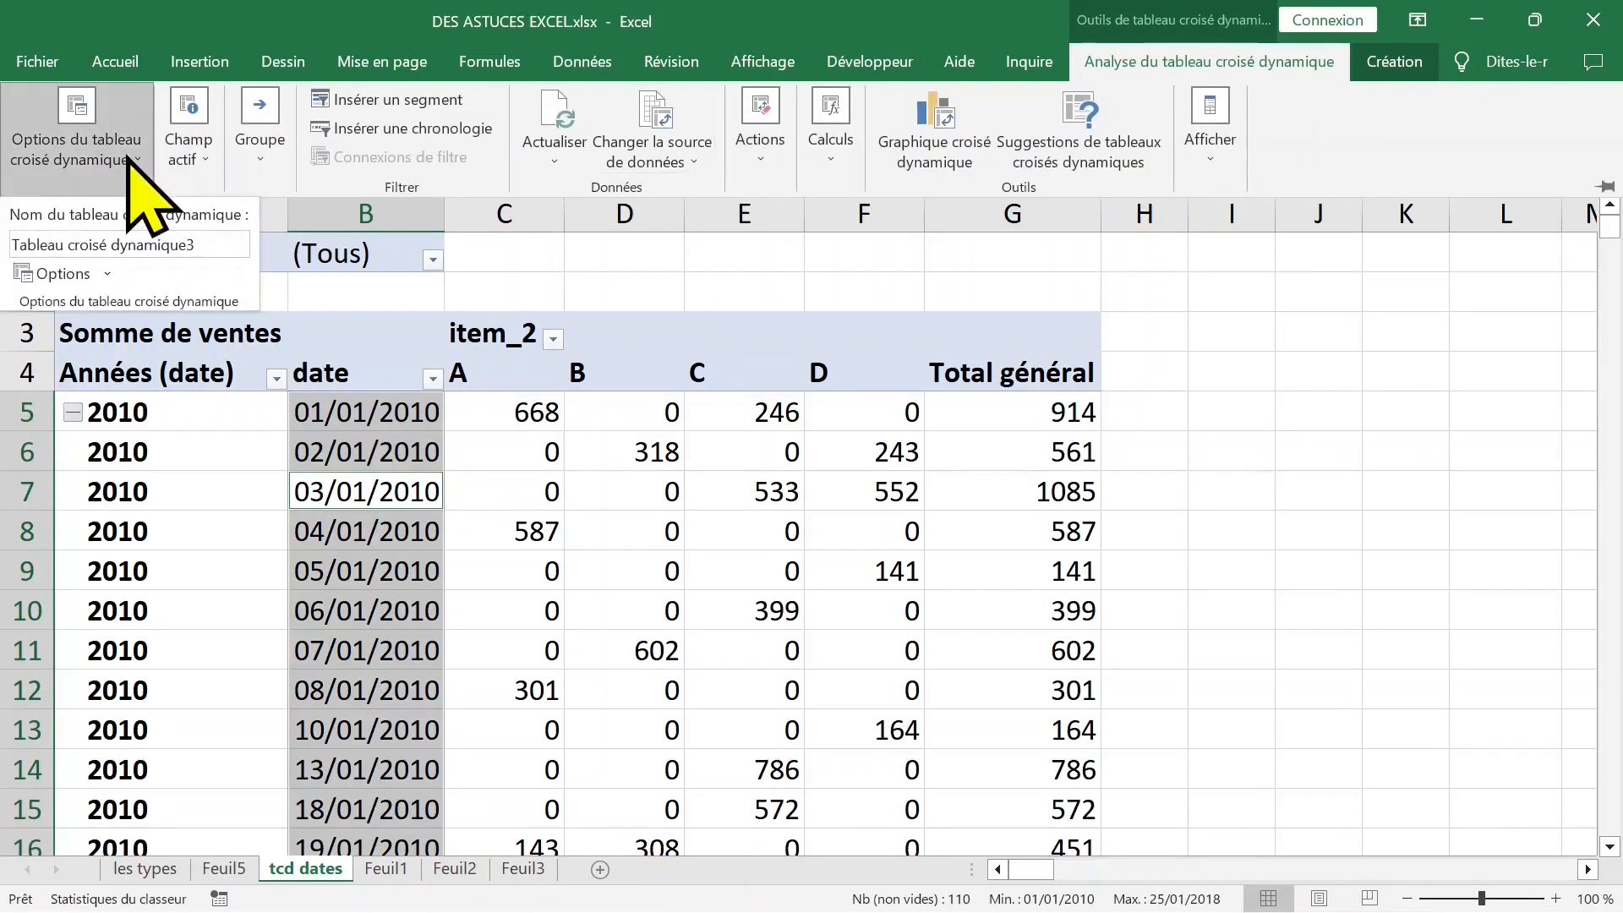
pyautogui.click(109, 273)
pyautogui.click(153, 338)
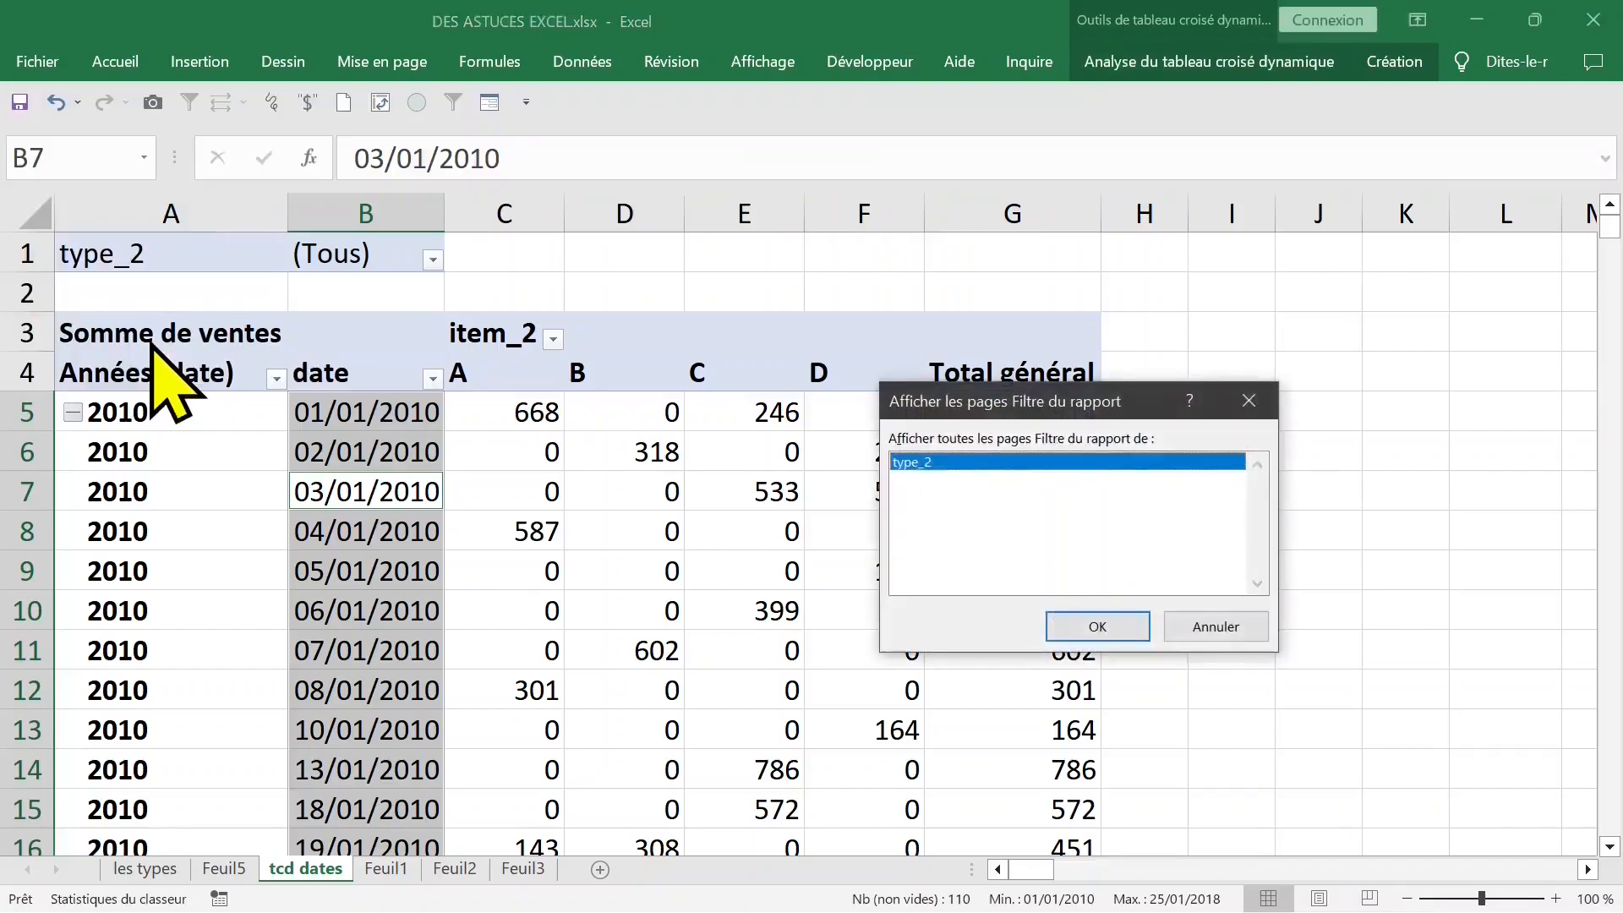
pyautogui.click(1096, 624)
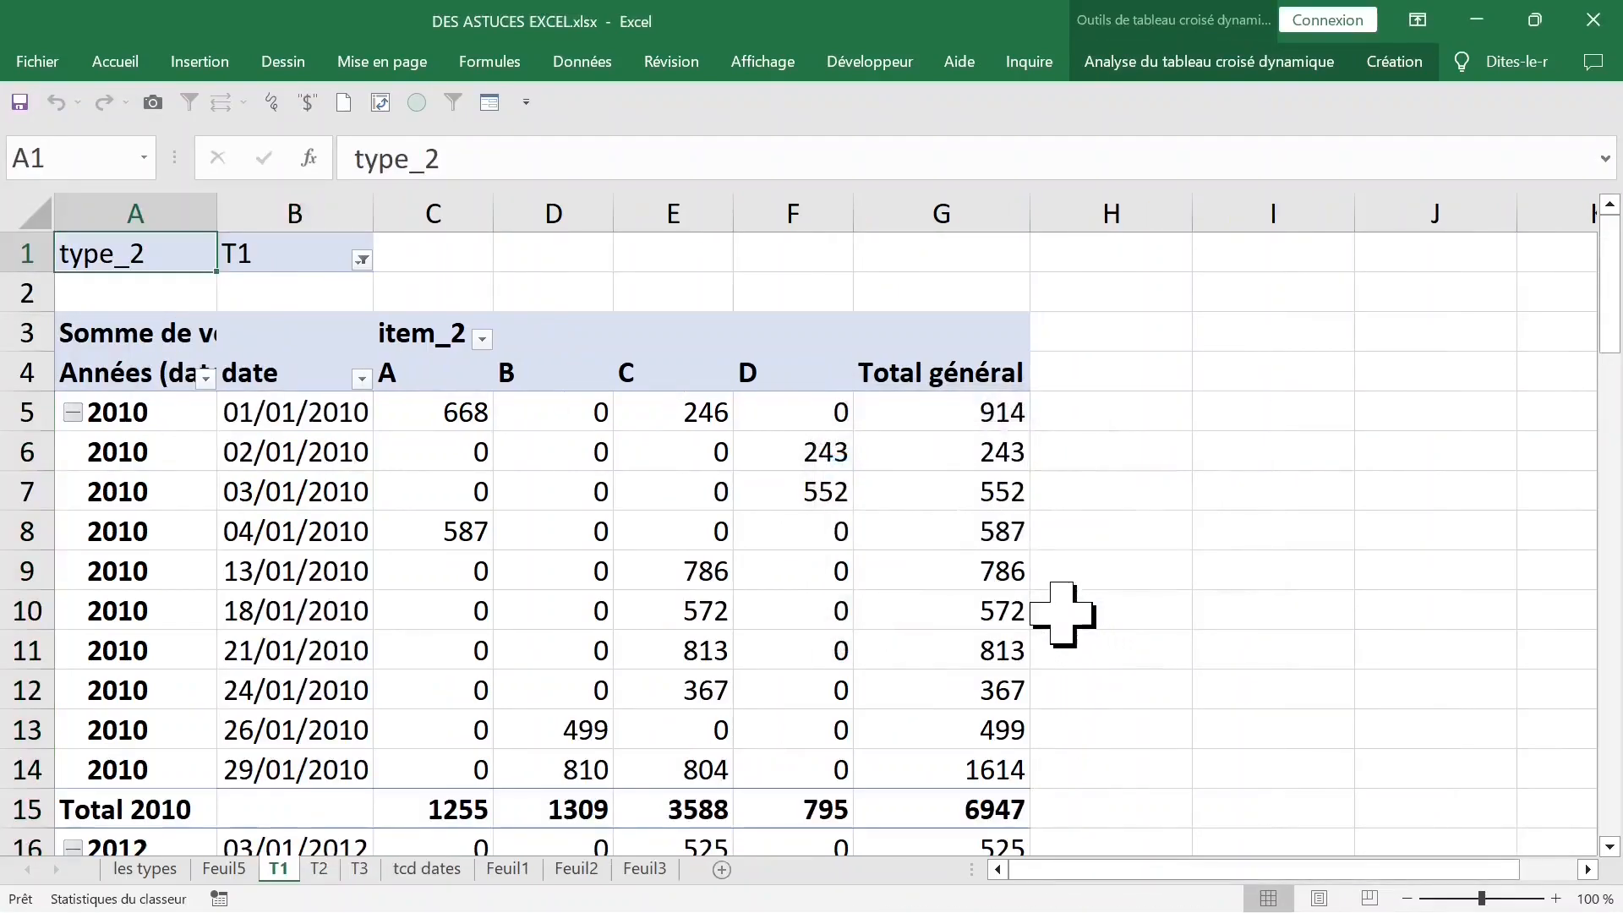
# - Examine the pivot tables on the T2 and T3 sheets
pyautogui.click(318, 869)
pyautogui.click(359, 868)
pyautogui.click(319, 868)
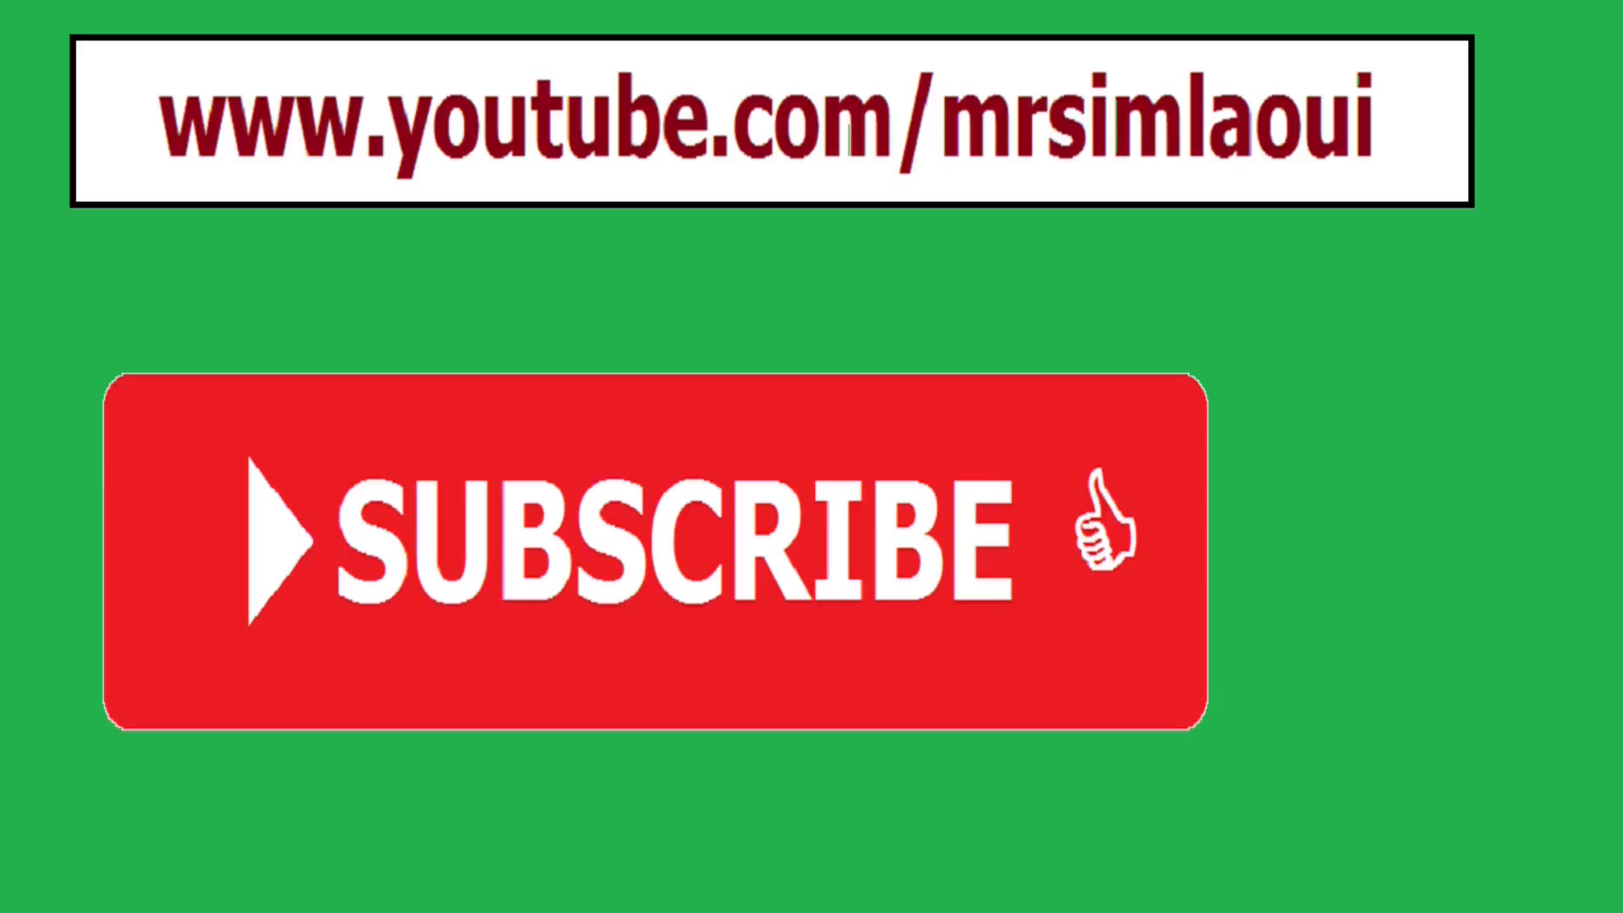